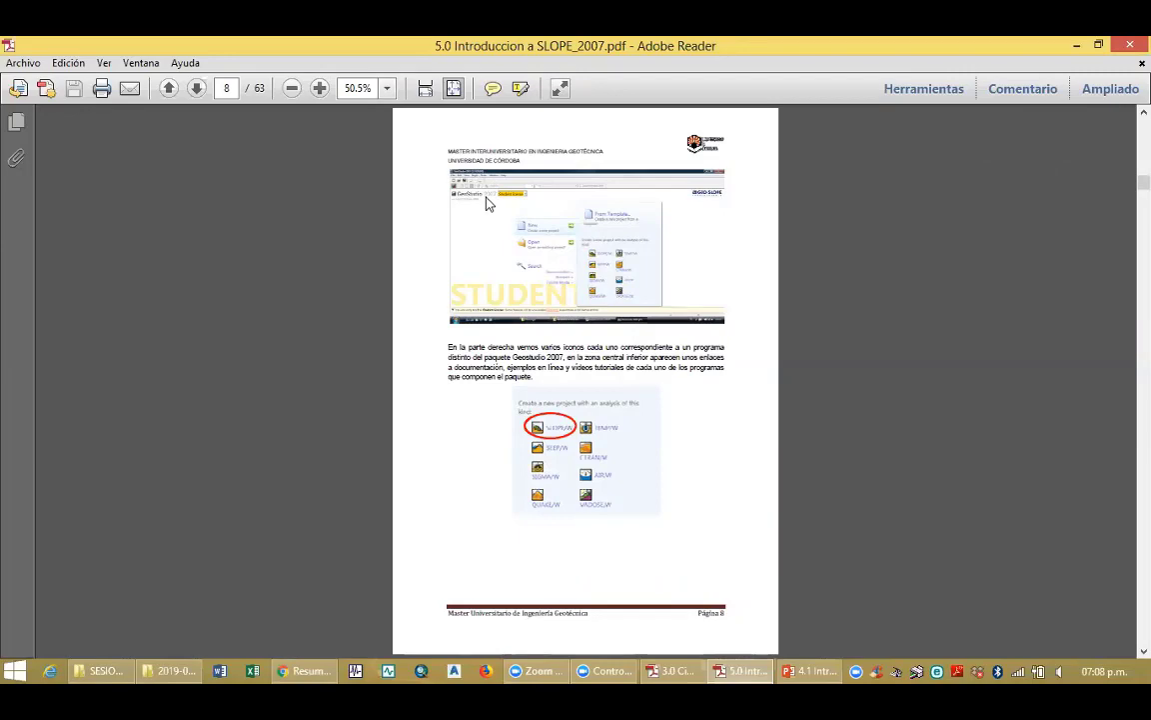
Examine the GeoStudio 2007 start-screen figure on page 8 at a larger size, and return to the full-page view
{"action": "scroll", "coordinate": [488, 204], "scroll_direction": "up", "scroll_amount": 4}
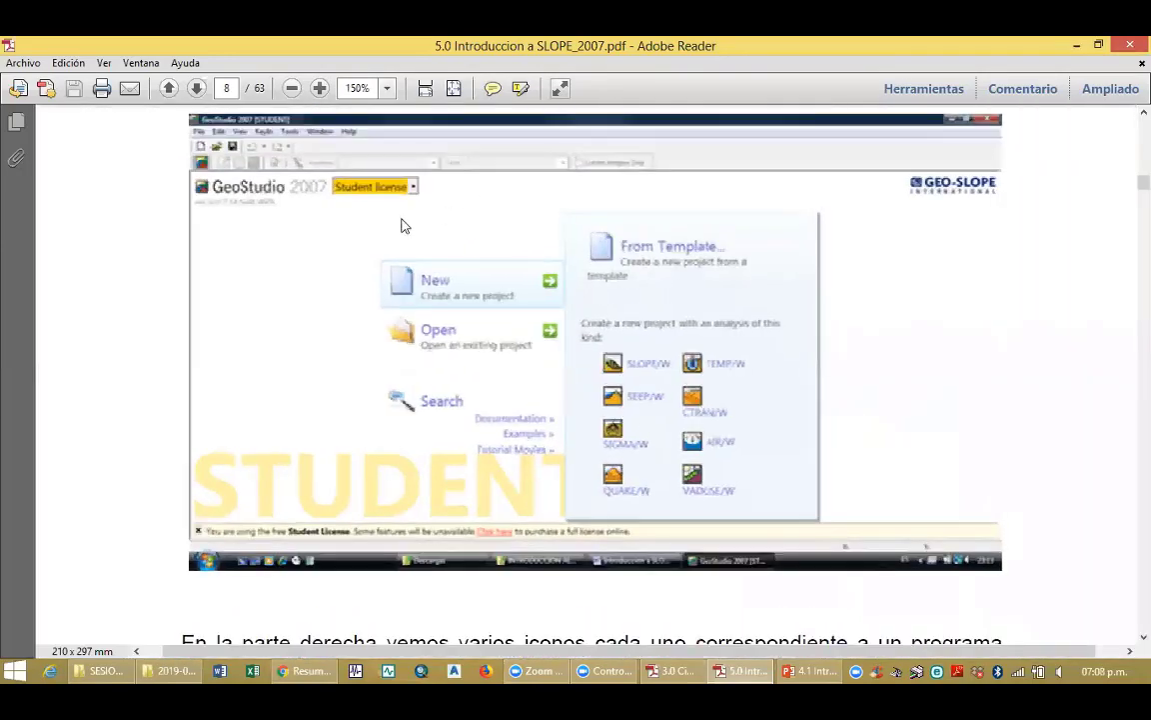
{"action": "scroll", "coordinate": [400, 226], "scroll_direction": "down", "scroll_amount": 1}
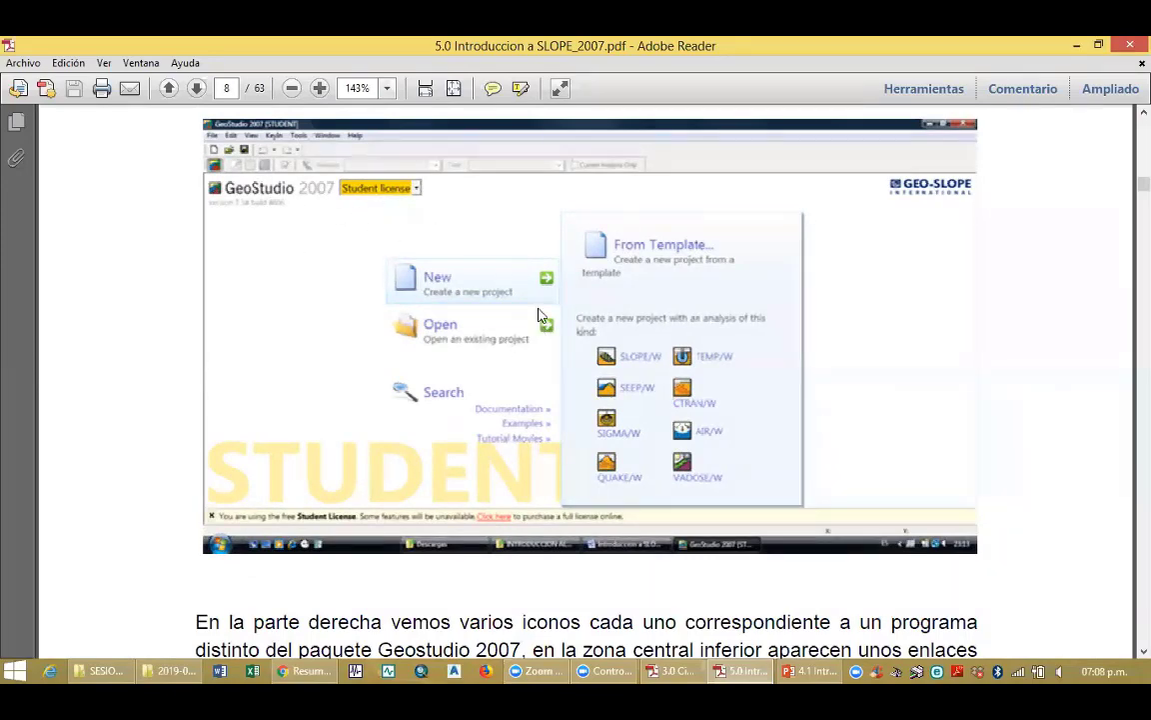
{"action": "left_click", "coordinate": [452, 89]}
Skim the SLOPE tutorial from page 8 through the setup, region and slip-surface sections, ending at the grid figure on page 43
{"action": "scroll", "coordinate": [744, 352], "scroll_direction": "down", "scroll_amount": 3}
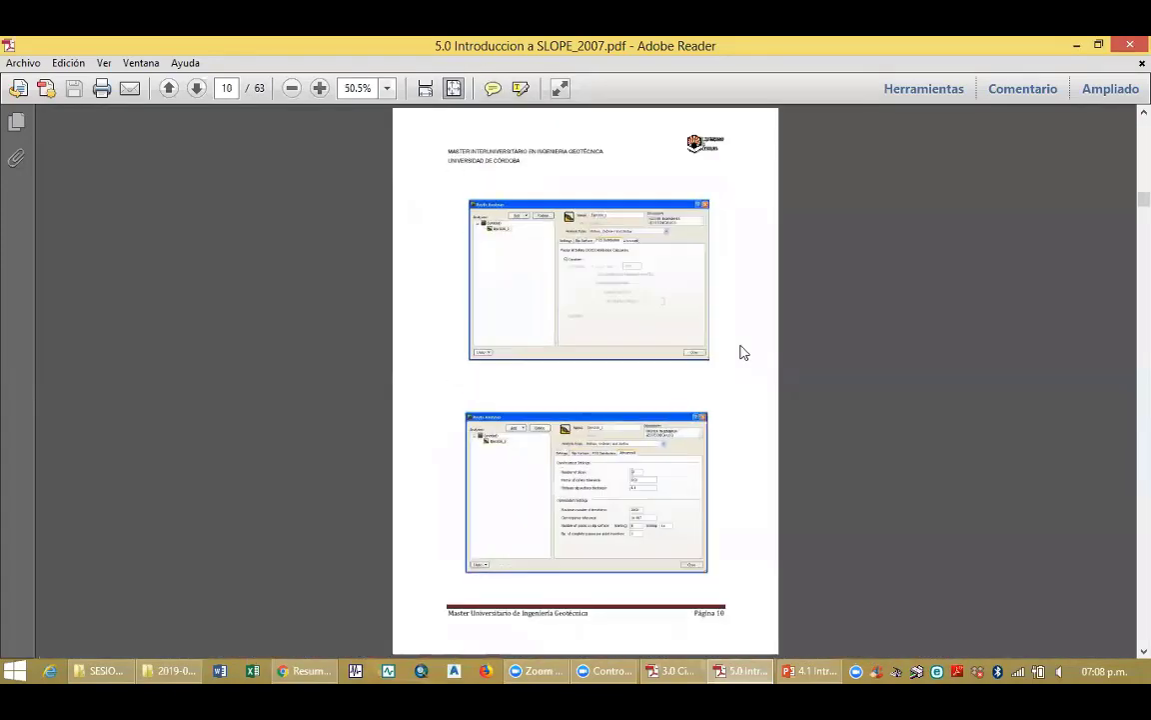
{"action": "scroll", "coordinate": [745, 352], "scroll_direction": "down", "scroll_amount": 4}
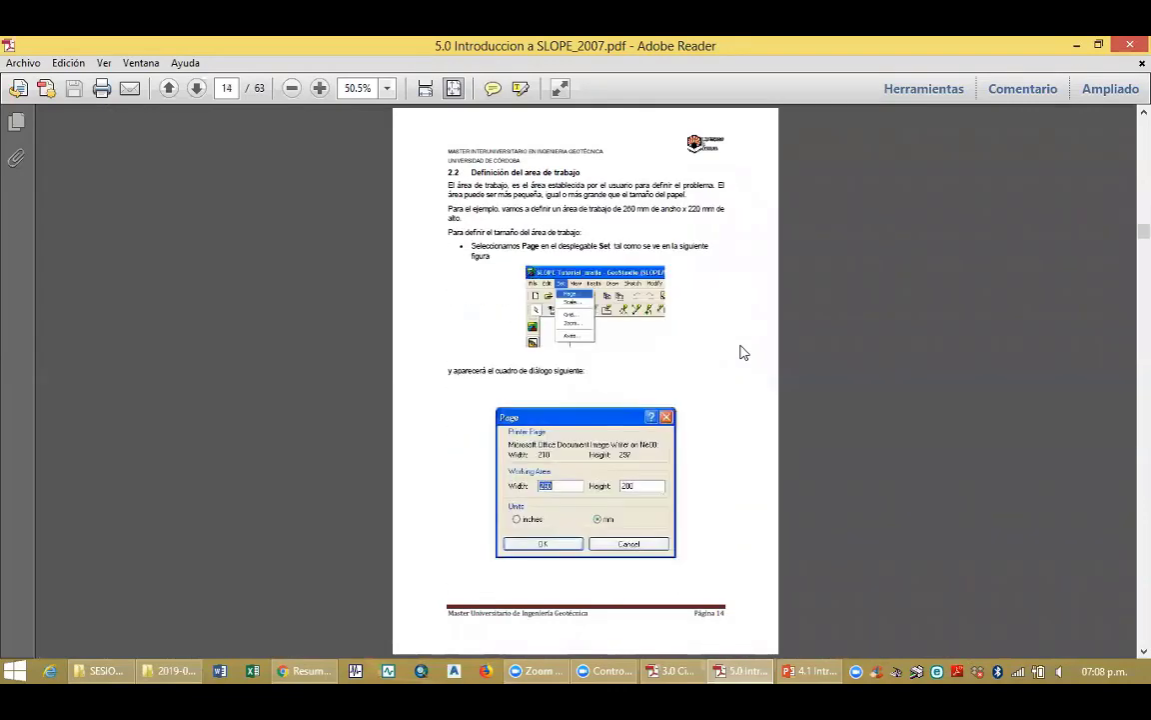
{"action": "scroll", "coordinate": [745, 351], "scroll_direction": "down", "scroll_amount": 3}
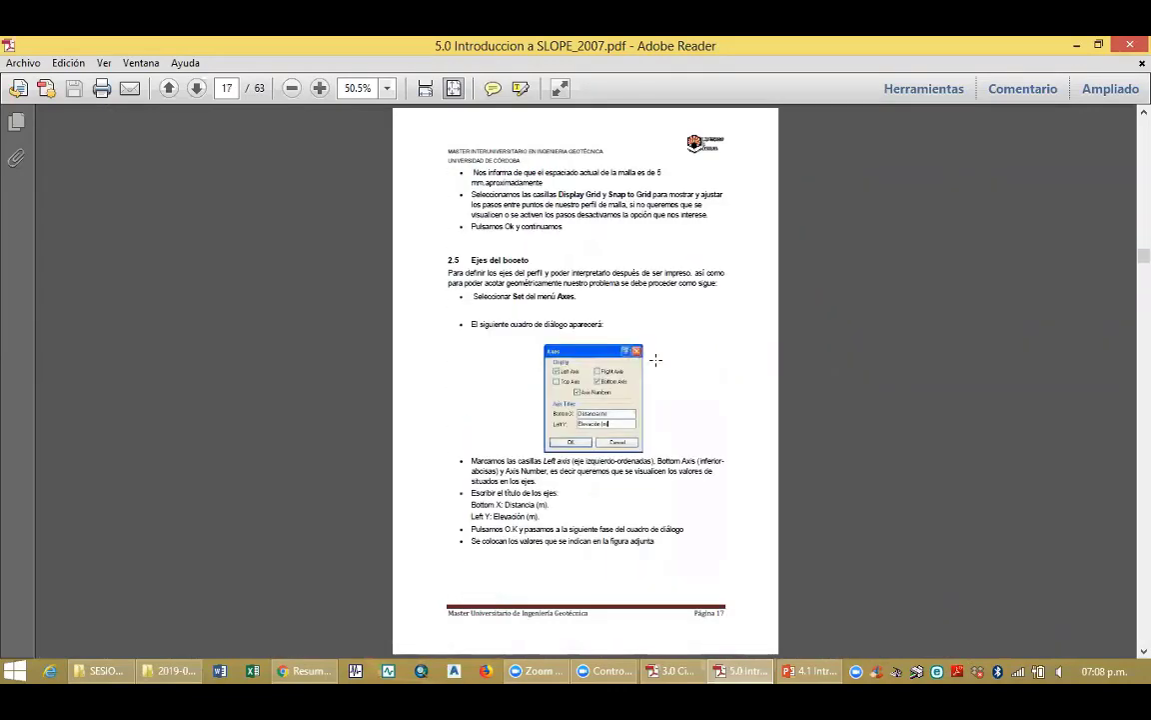
{"action": "scroll", "coordinate": [655, 360], "scroll_direction": "down", "scroll_amount": 3}
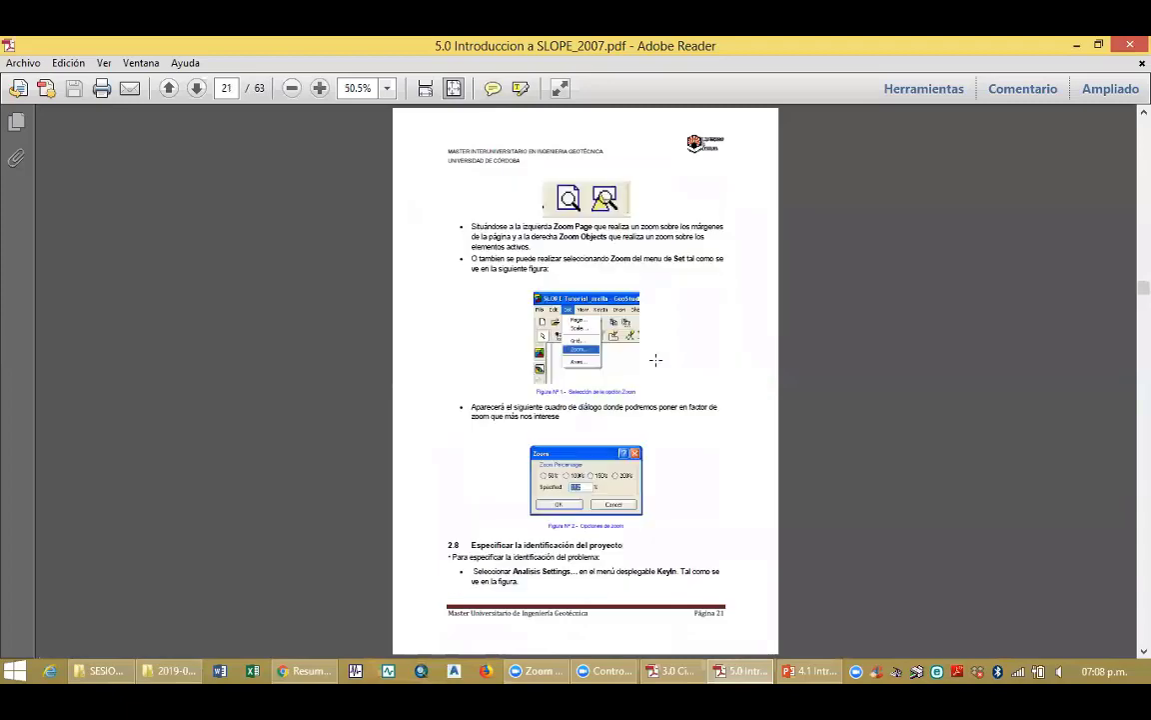
{"action": "scroll", "coordinate": [656, 360], "scroll_direction": "down", "scroll_amount": 5}
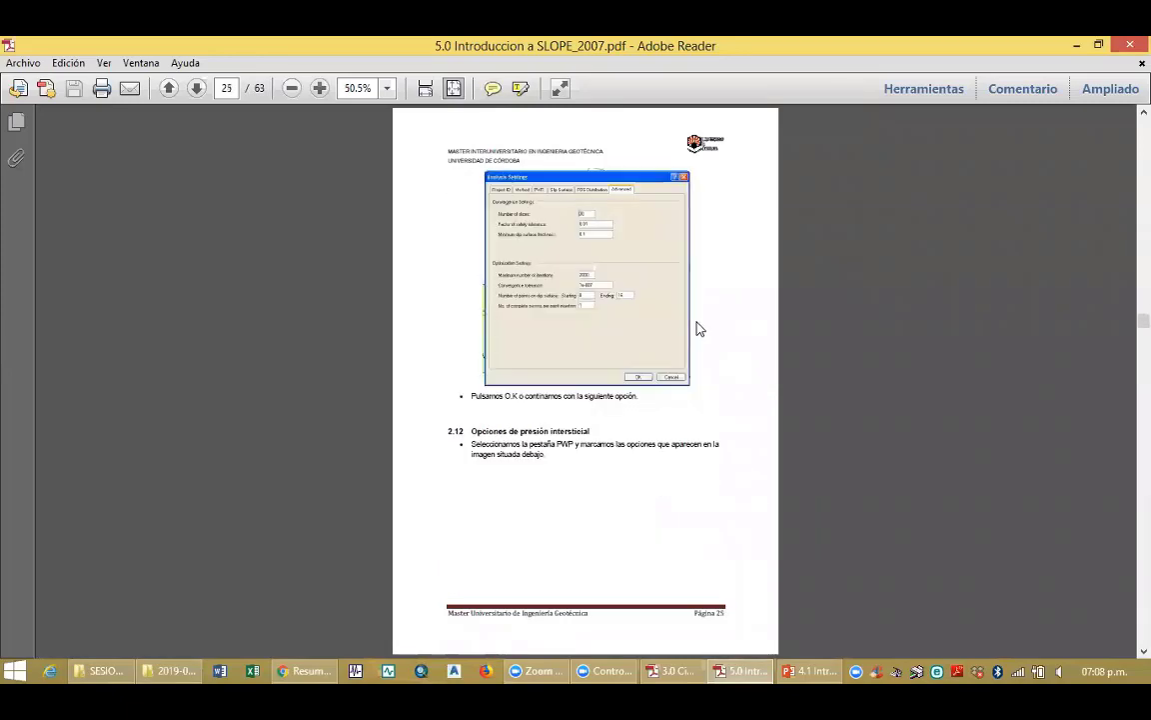
{"action": "scroll", "coordinate": [699, 329], "scroll_direction": "down", "scroll_amount": 4}
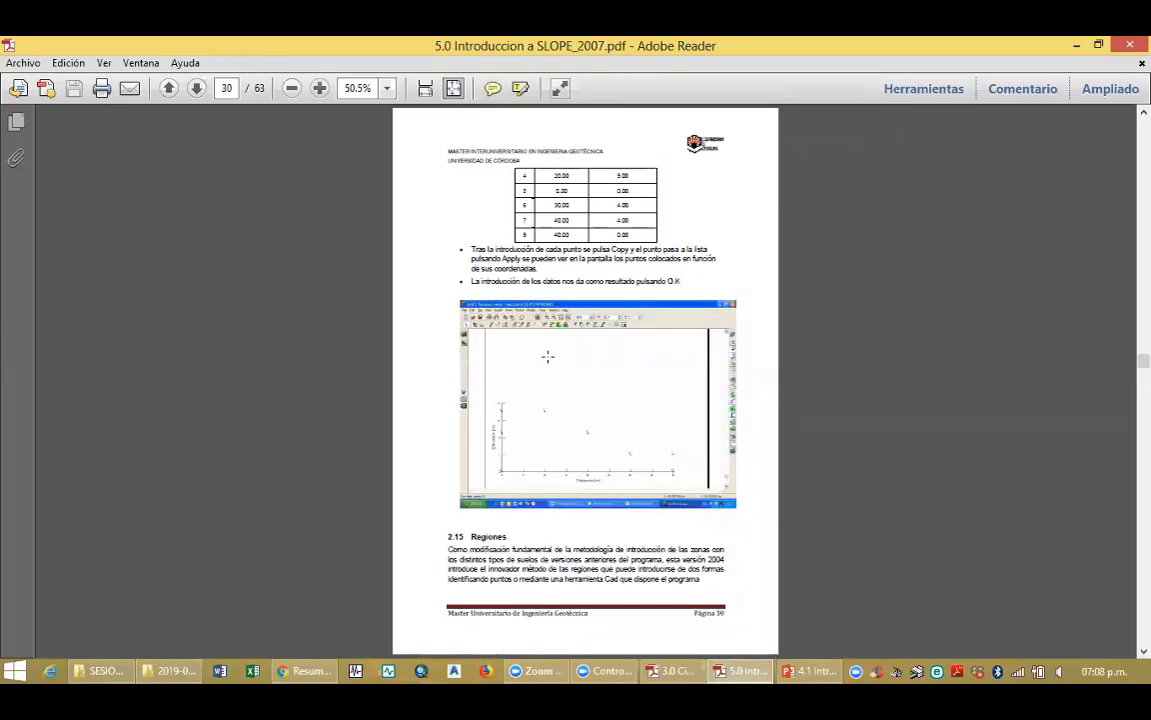
{"action": "scroll", "coordinate": [658, 338], "scroll_direction": "down", "scroll_amount": 3}
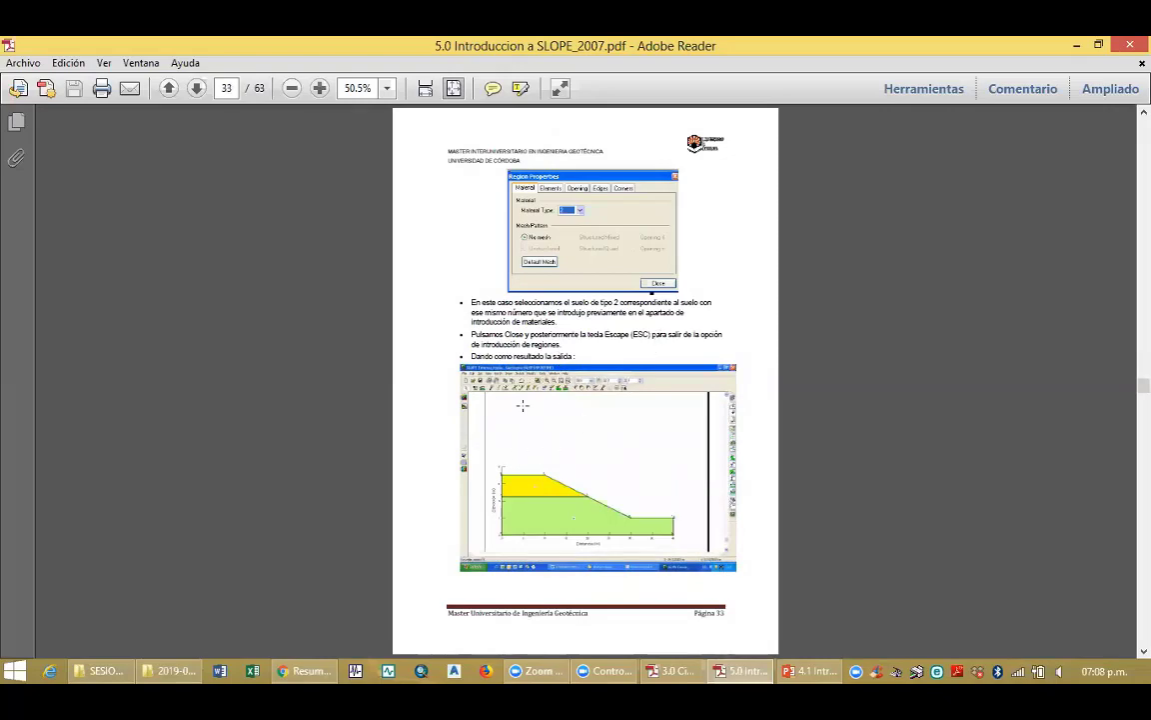
{"action": "scroll", "coordinate": [590, 439], "scroll_direction": "down", "scroll_amount": 6}
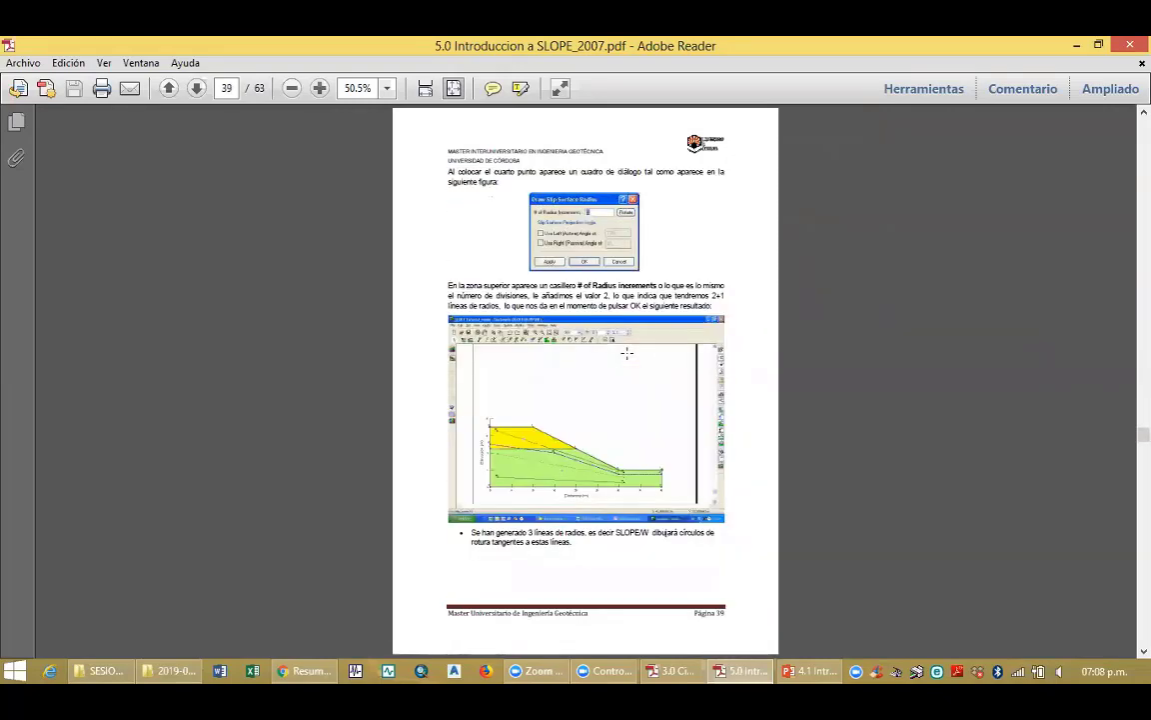
{"action": "scroll", "coordinate": [627, 352], "scroll_direction": "down", "scroll_amount": 6}
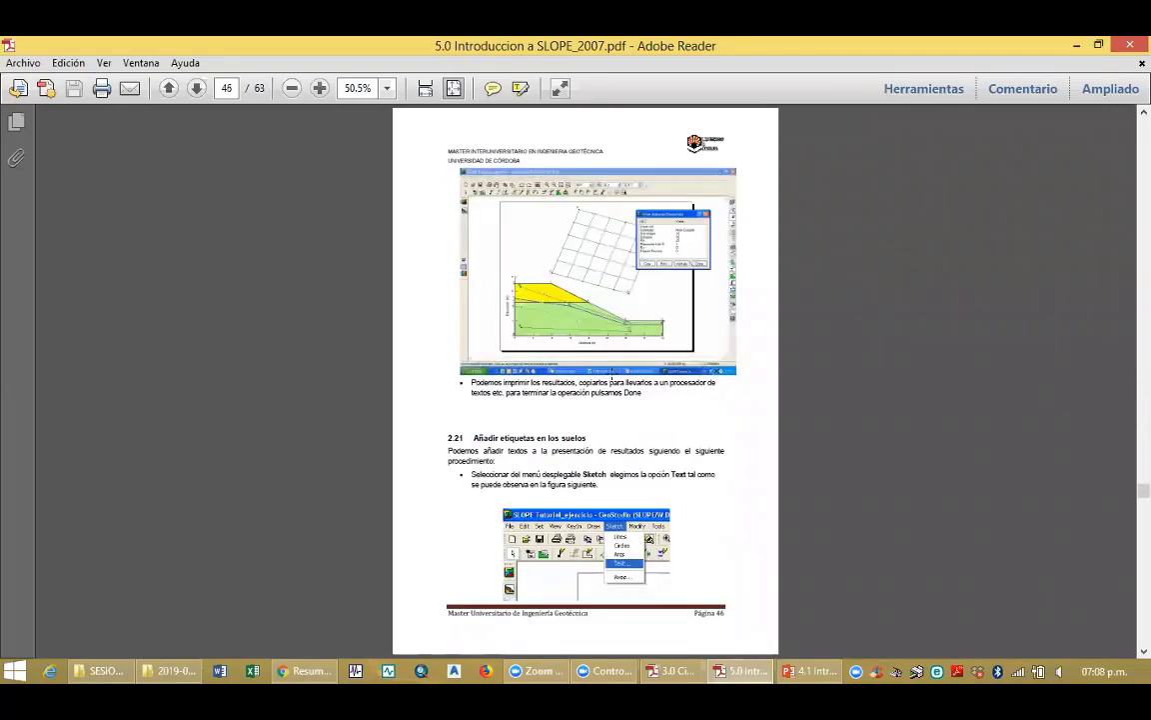
{"action": "scroll", "coordinate": [612, 378], "scroll_direction": "down", "scroll_amount": 1}
{"action": "scroll", "coordinate": [612, 377], "scroll_direction": "up", "scroll_amount": 3}
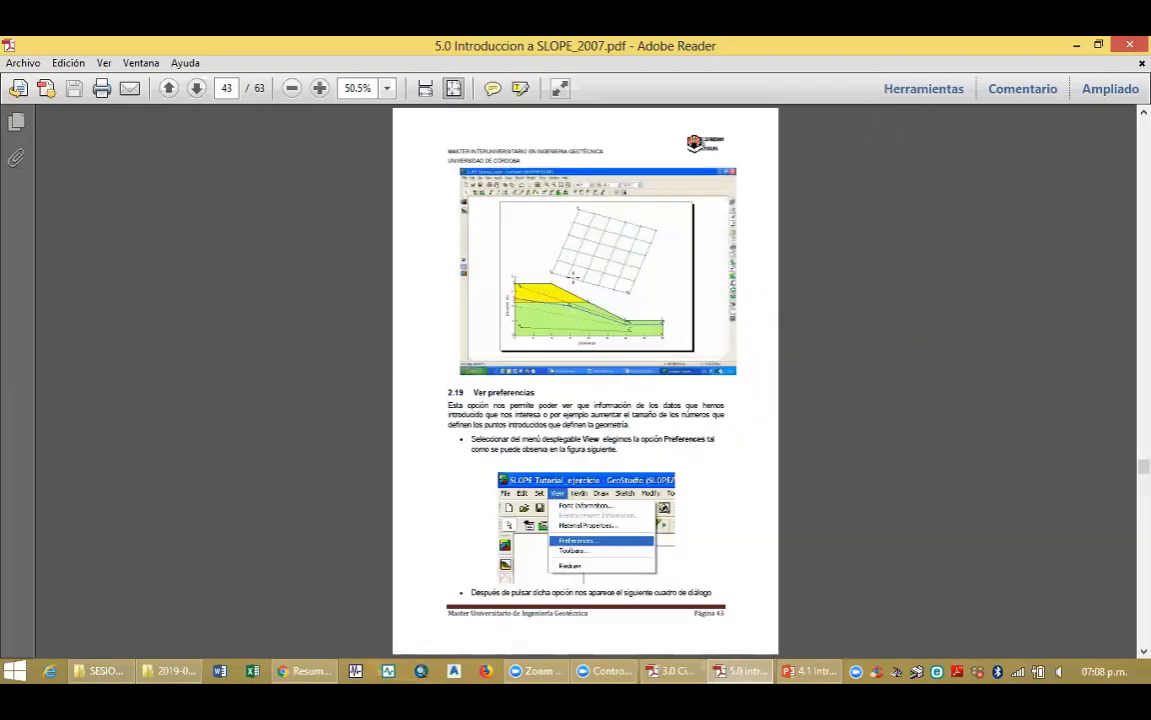
Enlarge the slope figure on page 43 and sketch four curved red slip surfaces through the slope from crest to toe
{"action": "scroll", "coordinate": [573, 281], "scroll_direction": "up", "scroll_amount": 5}
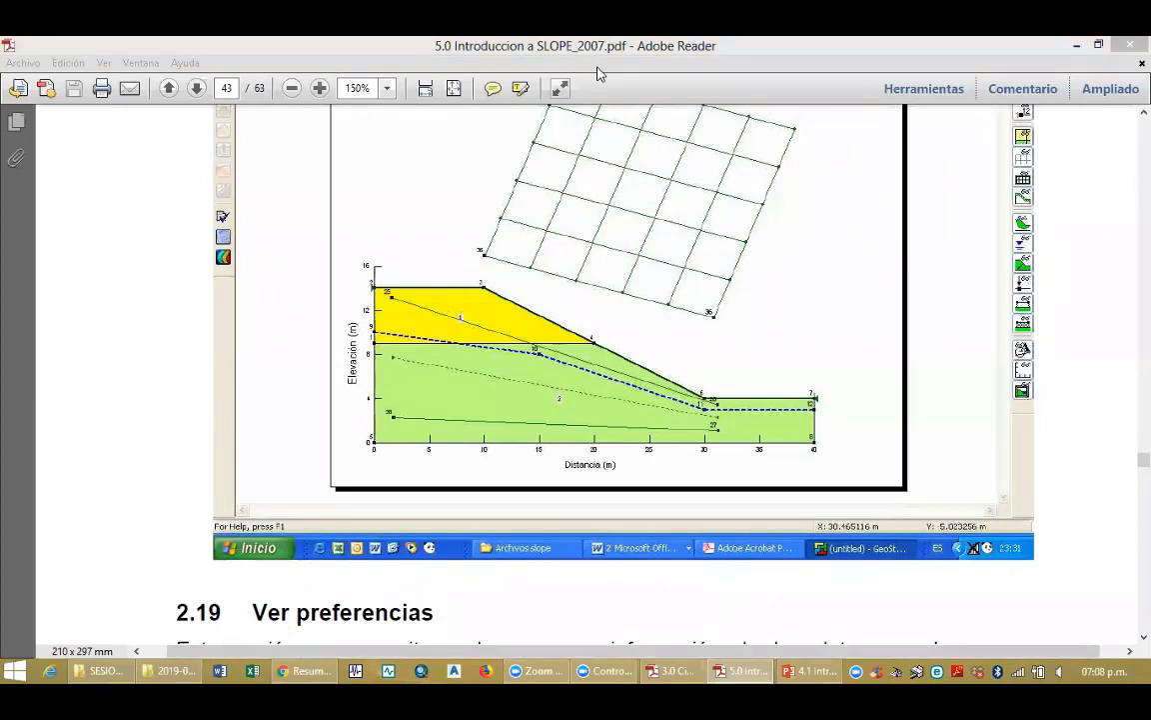
{"action": "mouse_move", "coordinate": [396, 298]}
{"action": "left_mouse_down"}
{"action": "mouse_move", "coordinate": [427, 340]}
{"action": "mouse_move", "coordinate": [549, 399]}
{"action": "mouse_move", "coordinate": [729, 412]}
{"action": "left_mouse_up"}
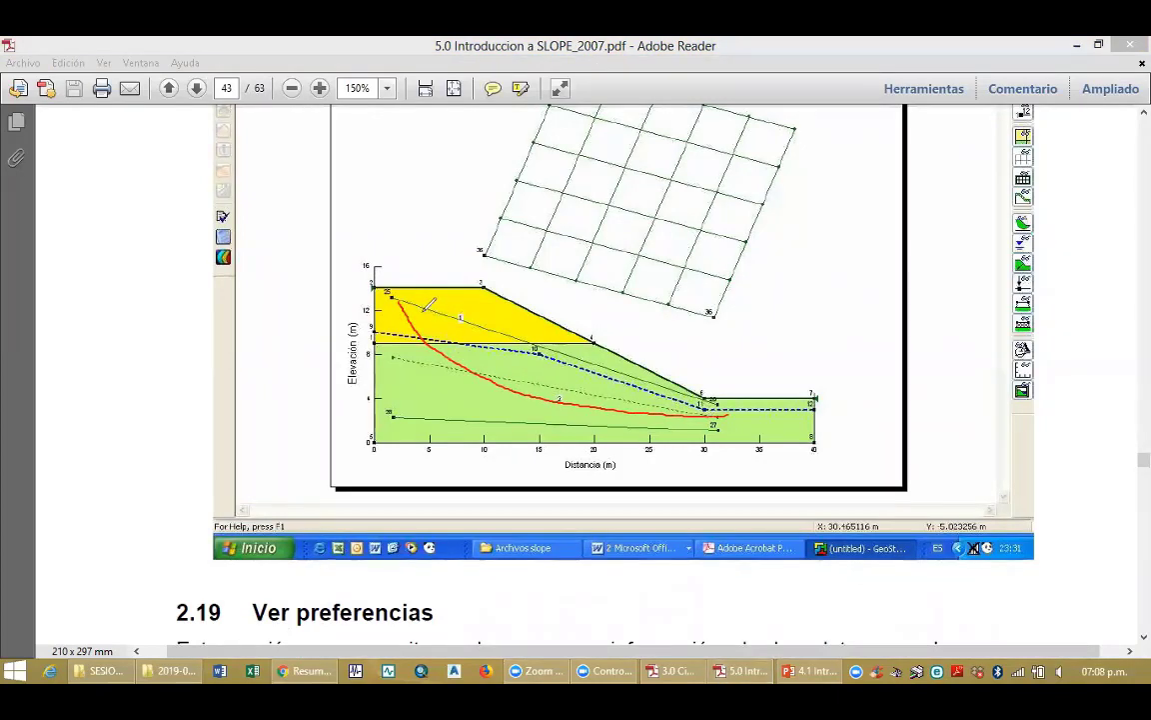
{"action": "mouse_move", "coordinate": [420, 310]}
{"action": "left_mouse_down"}
{"action": "mouse_move", "coordinate": [441, 332]}
{"action": "mouse_move", "coordinate": [723, 401]}
{"action": "left_mouse_up"}
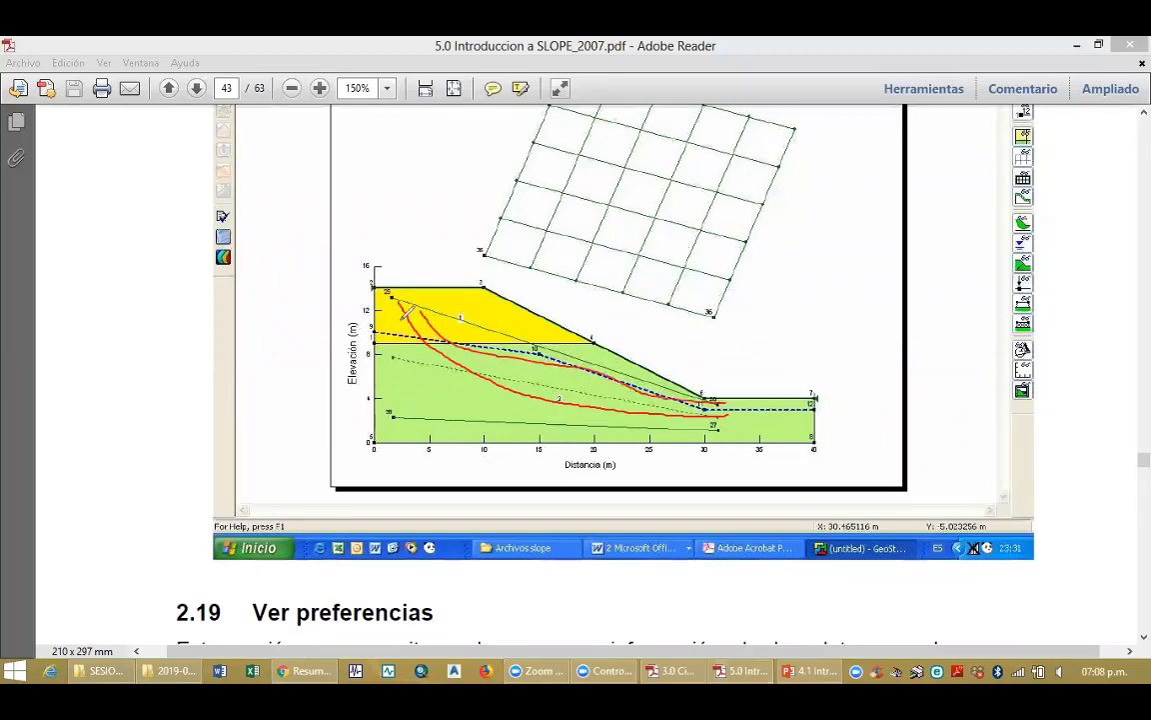
{"action": "mouse_move", "coordinate": [380, 293]}
{"action": "left_mouse_down"}
{"action": "mouse_move", "coordinate": [414, 336]}
{"action": "mouse_move", "coordinate": [655, 383]}
{"action": "left_mouse_up"}
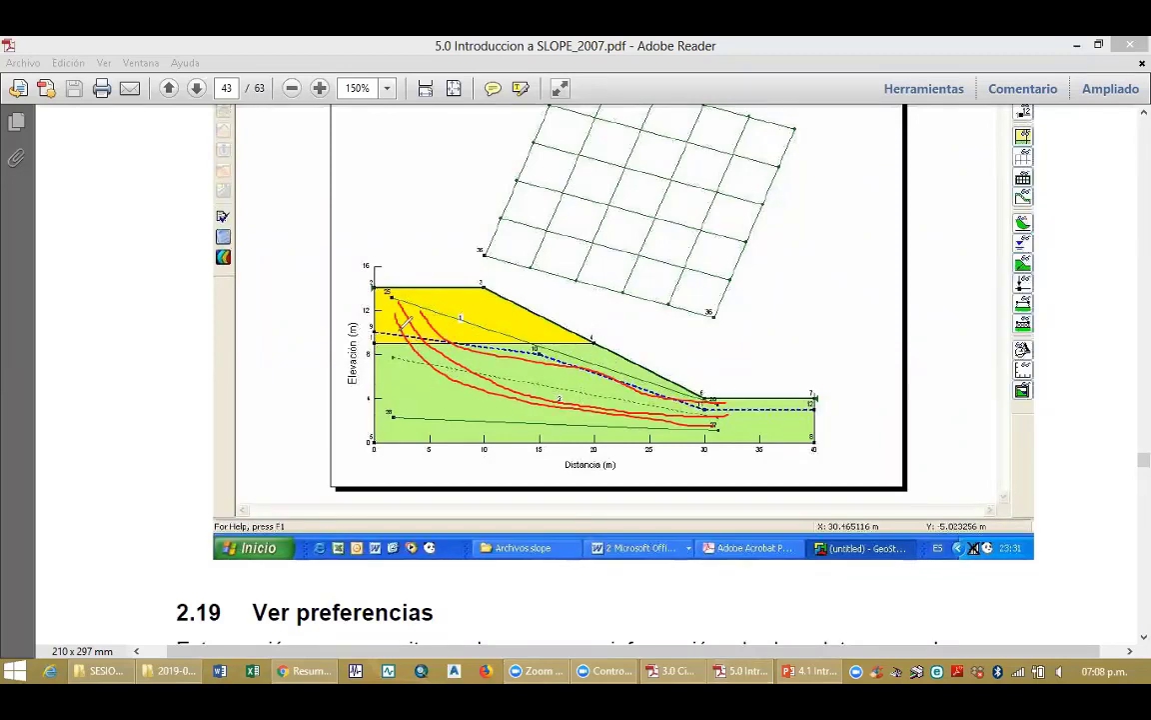
{"action": "mouse_move", "coordinate": [385, 305]}
{"action": "left_mouse_down"}
{"action": "mouse_move", "coordinate": [388, 332]}
{"action": "mouse_move", "coordinate": [574, 372]}
{"action": "mouse_move", "coordinate": [701, 418]}
{"action": "left_mouse_up"}
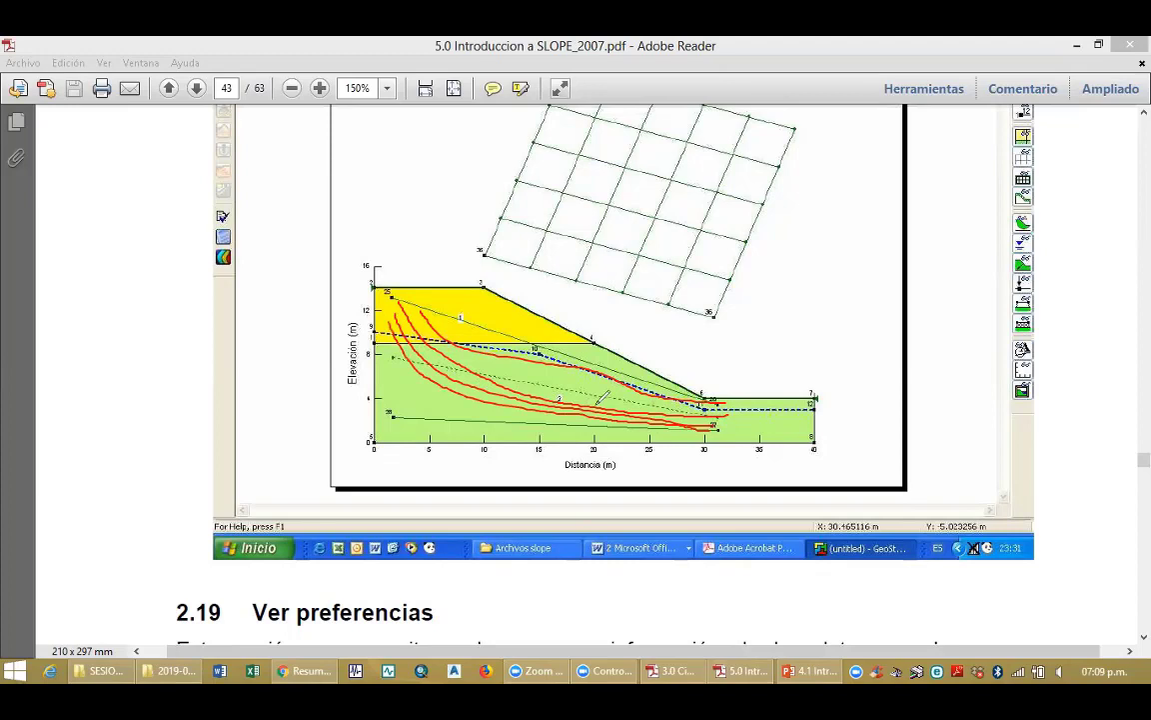
Sketch red radius lines from points of the grid above the slope to the ends of the drawn slip surfaces
{"action": "mouse_move", "coordinate": [429, 306]}
{"action": "left_mouse_down"}
{"action": "mouse_move", "coordinate": [515, 227]}
{"action": "mouse_move", "coordinate": [625, 175]}
{"action": "mouse_move", "coordinate": [665, 264]}
{"action": "mouse_move", "coordinate": [663, 363]}
{"action": "mouse_move", "coordinate": [437, 296]}
{"action": "mouse_move", "coordinate": [578, 195]}
{"action": "mouse_move", "coordinate": [675, 178]}
{"action": "mouse_move", "coordinate": [729, 405]}
{"action": "left_mouse_up"}
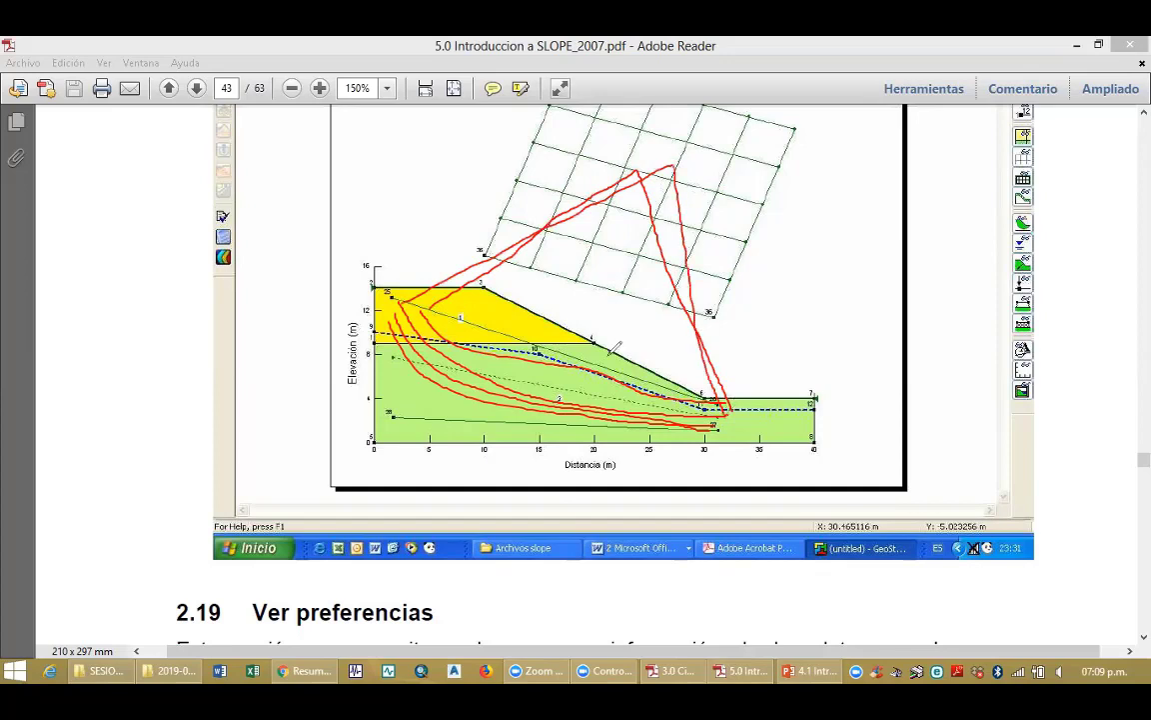
{"action": "mouse_move", "coordinate": [360, 288]}
{"action": "left_mouse_down"}
{"action": "mouse_move", "coordinate": [448, 262]}
{"action": "mouse_move", "coordinate": [562, 188]}
{"action": "mouse_move", "coordinate": [637, 369]}
{"action": "left_mouse_up"}
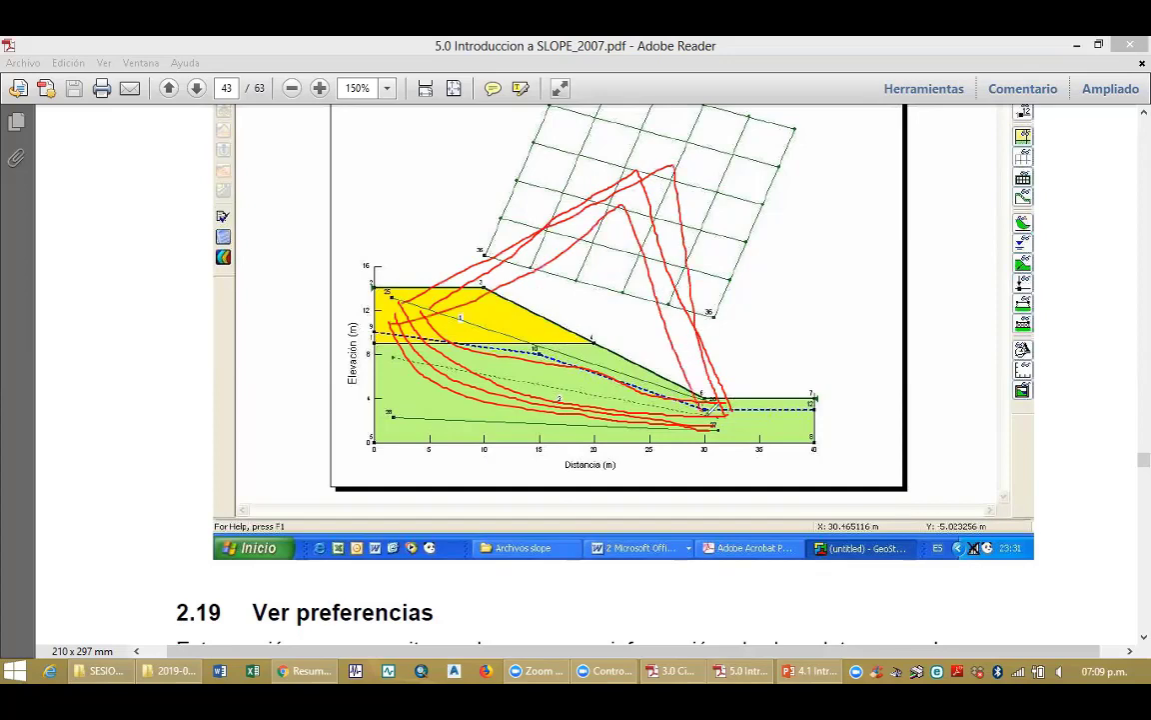
{"action": "left_click", "coordinate": [620, 206]}
{"action": "left_click_drag", "start_coordinate": [622, 203], "coordinate": [619, 210]}
{"action": "mouse_move", "coordinate": [648, 172]}
{"action": "left_mouse_down"}
{"action": "mouse_move", "coordinate": [404, 363]}
{"action": "mouse_move", "coordinate": [694, 411]}
{"action": "left_mouse_up"}
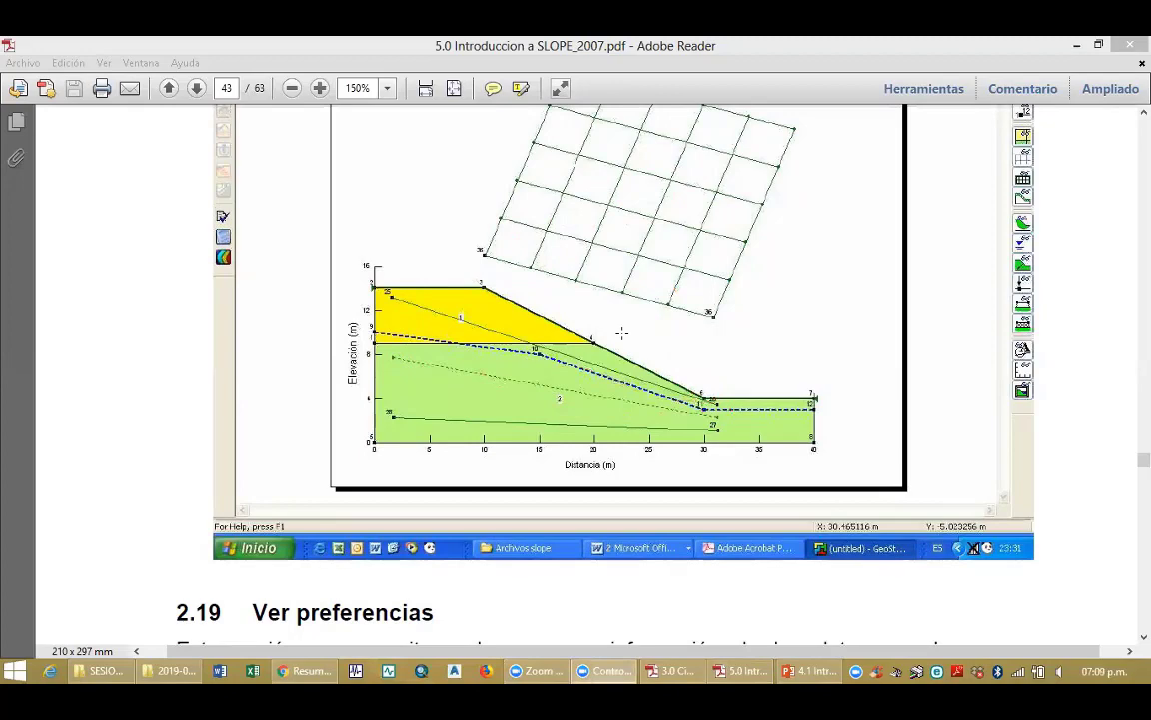
Put away the open PDF documents and the SESION 05 folder window, and start GeoStudio 2012
{"action": "scroll", "coordinate": [683, 318], "scroll_direction": "down", "scroll_amount": 3}
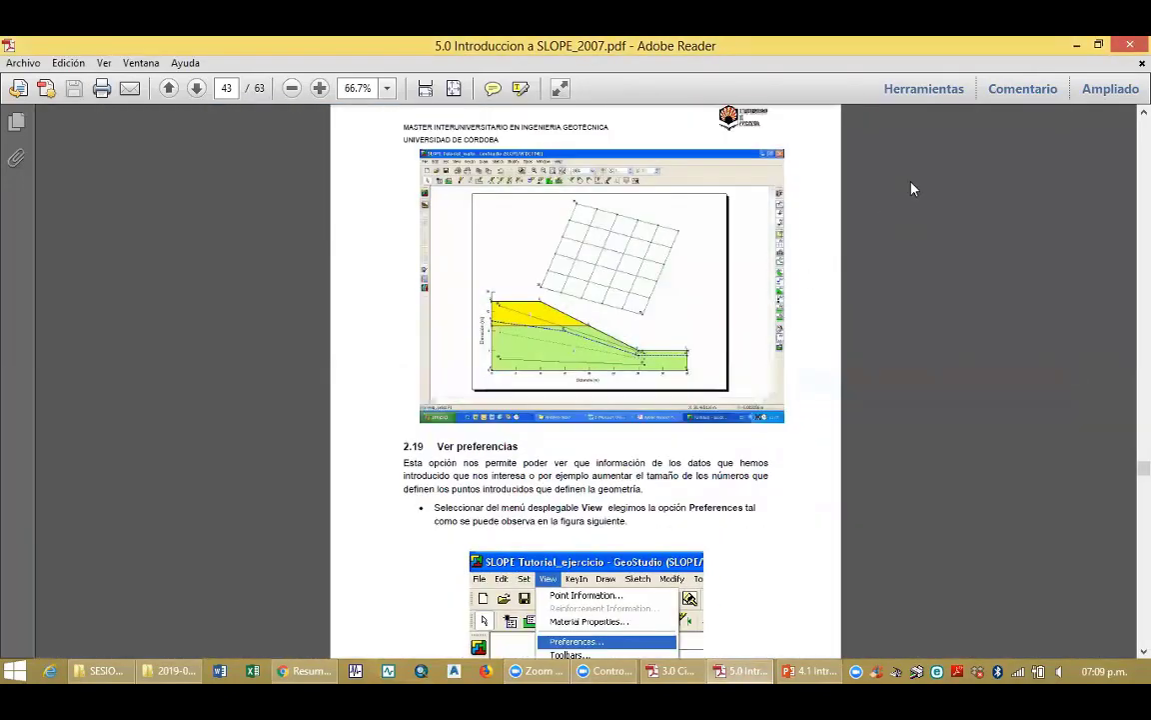
{"action": "left_click", "coordinate": [1069, 46]}
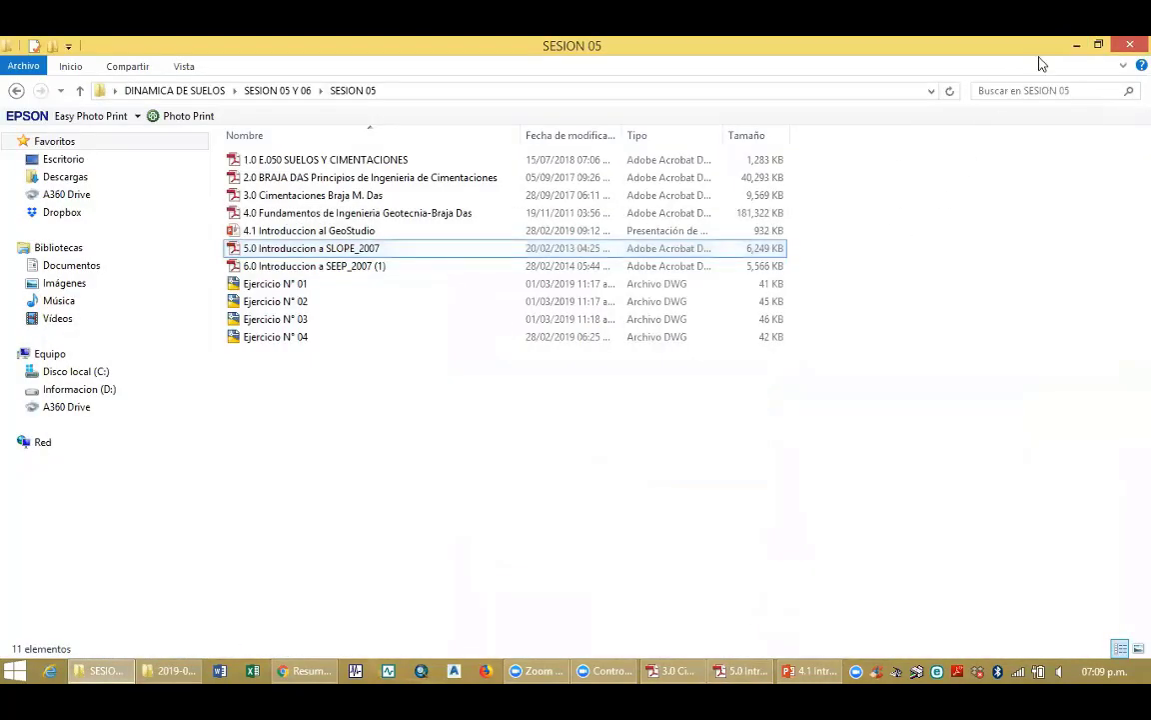
{"action": "left_click", "coordinate": [1075, 45]}
{"action": "left_click", "coordinate": [802, 116]}
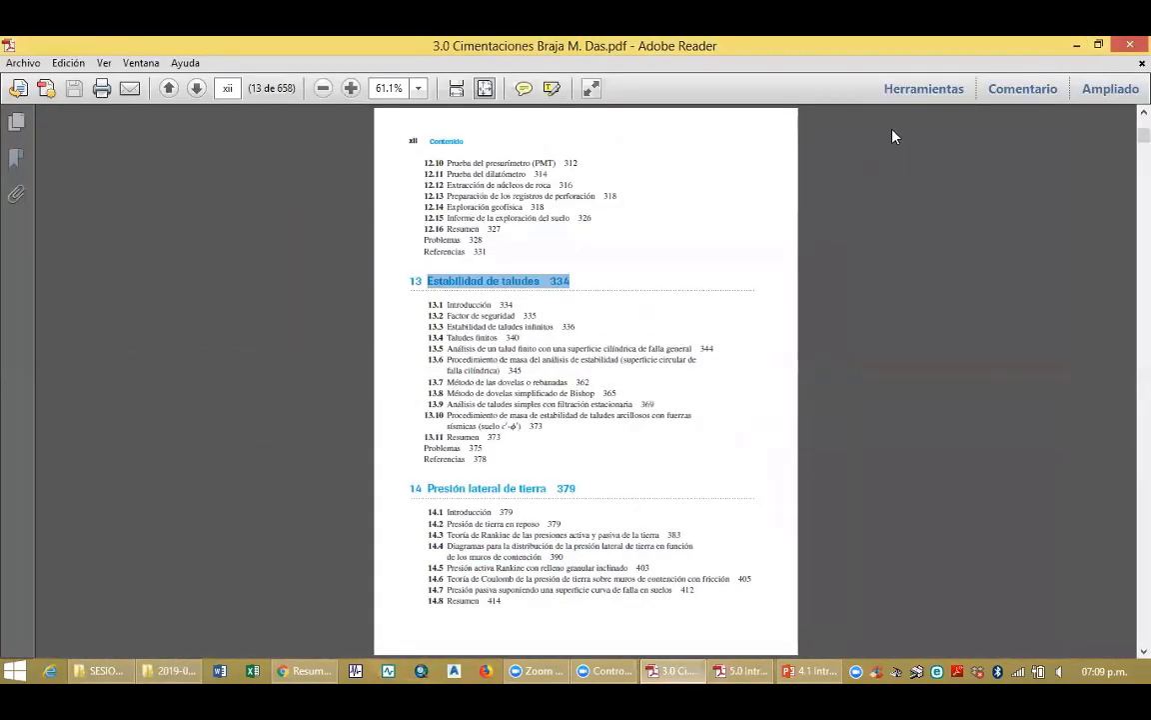
{"action": "left_click", "coordinate": [1069, 46]}
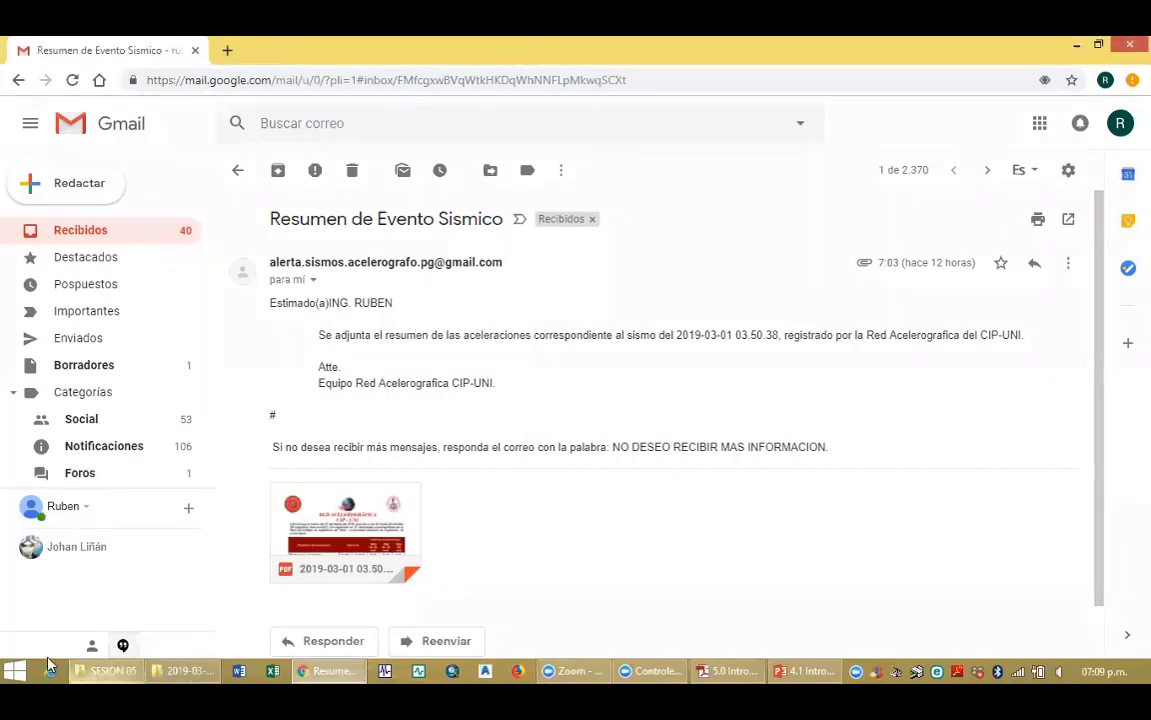
{"action": "left_click", "coordinate": [15, 666]}
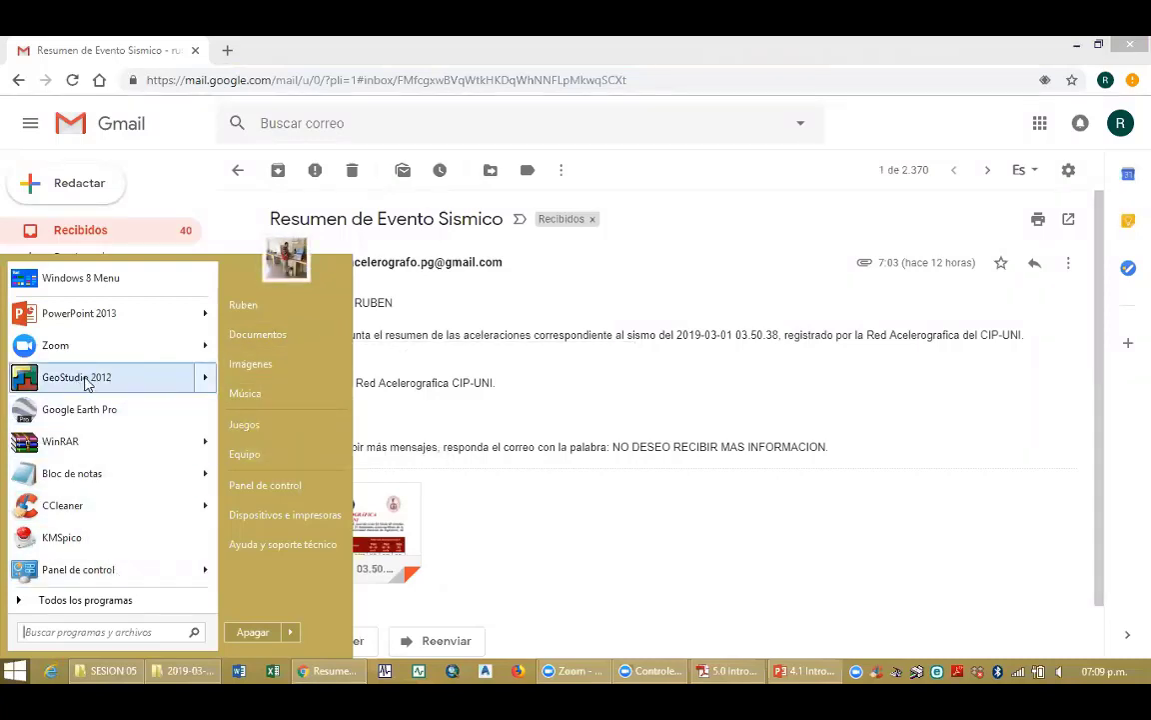
{"action": "left_click", "coordinate": [87, 383]}
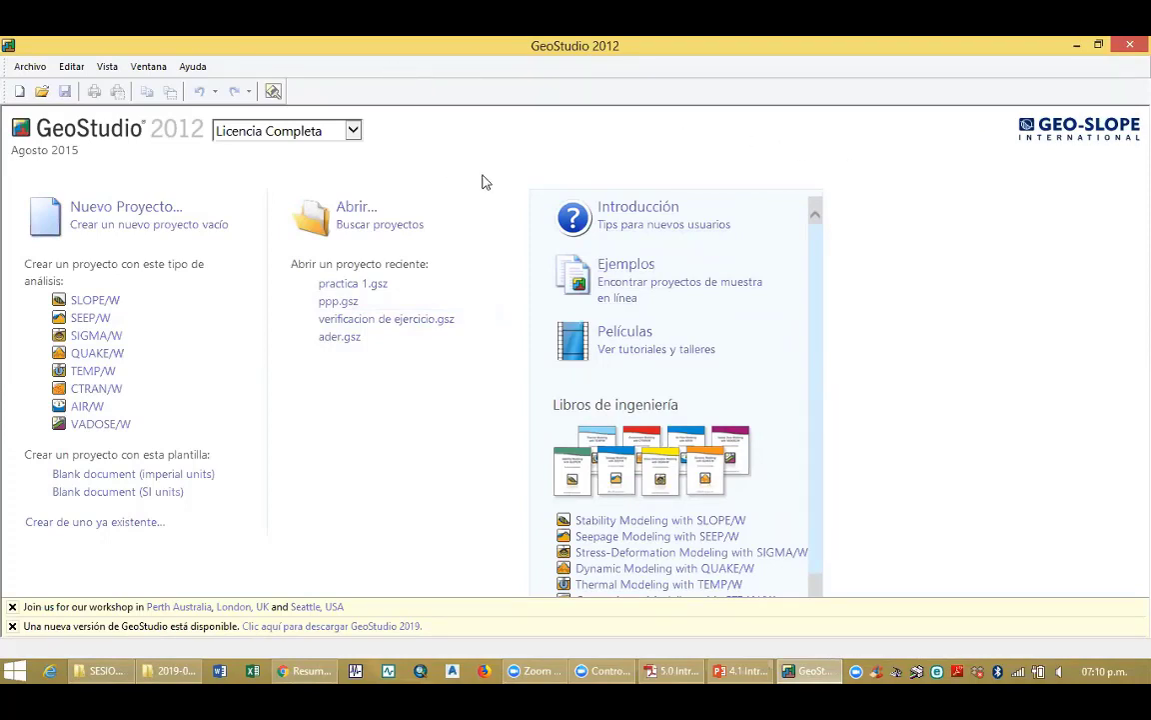
Examine the licence types offered on the start page, keeping Licencia Completa
{"action": "left_click", "coordinate": [352, 133]}
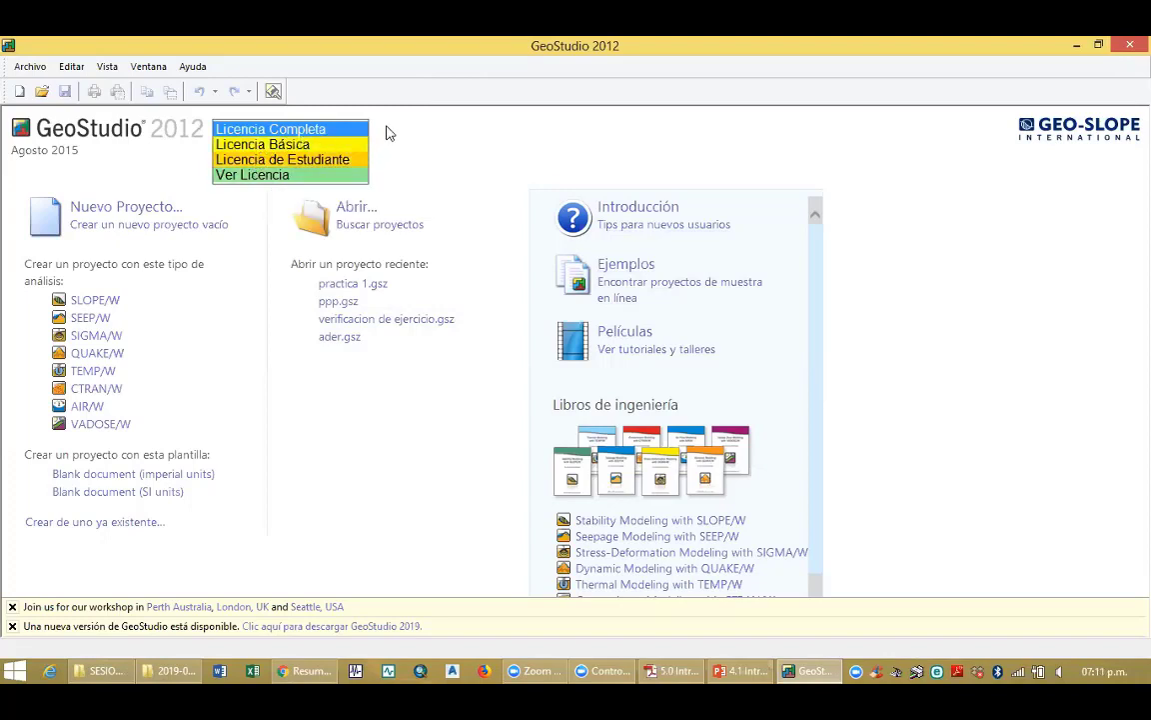
{"action": "left_click", "coordinate": [350, 131]}
{"action": "left_click", "coordinate": [312, 120]}
{"action": "left_click", "coordinate": [302, 133]}
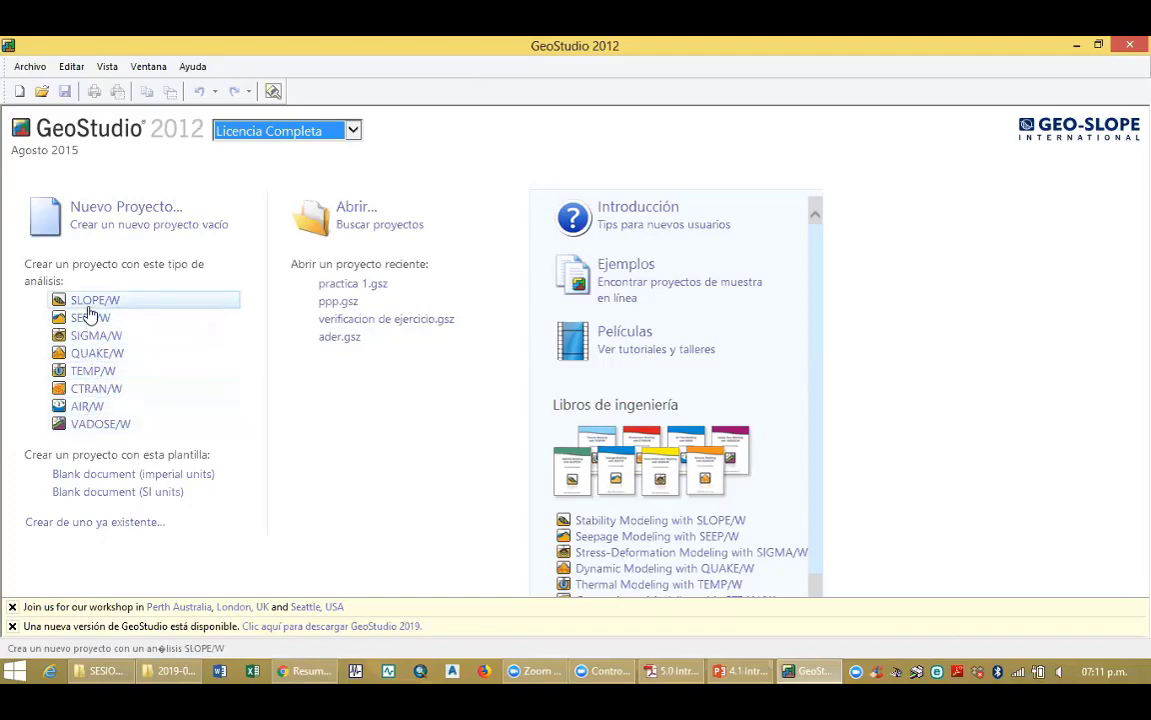
Switch the licence through Licencia Básica, Licencia de Estudiante and Ver Licencia, and restore Licencia Completa
{"action": "left_click", "coordinate": [328, 130]}
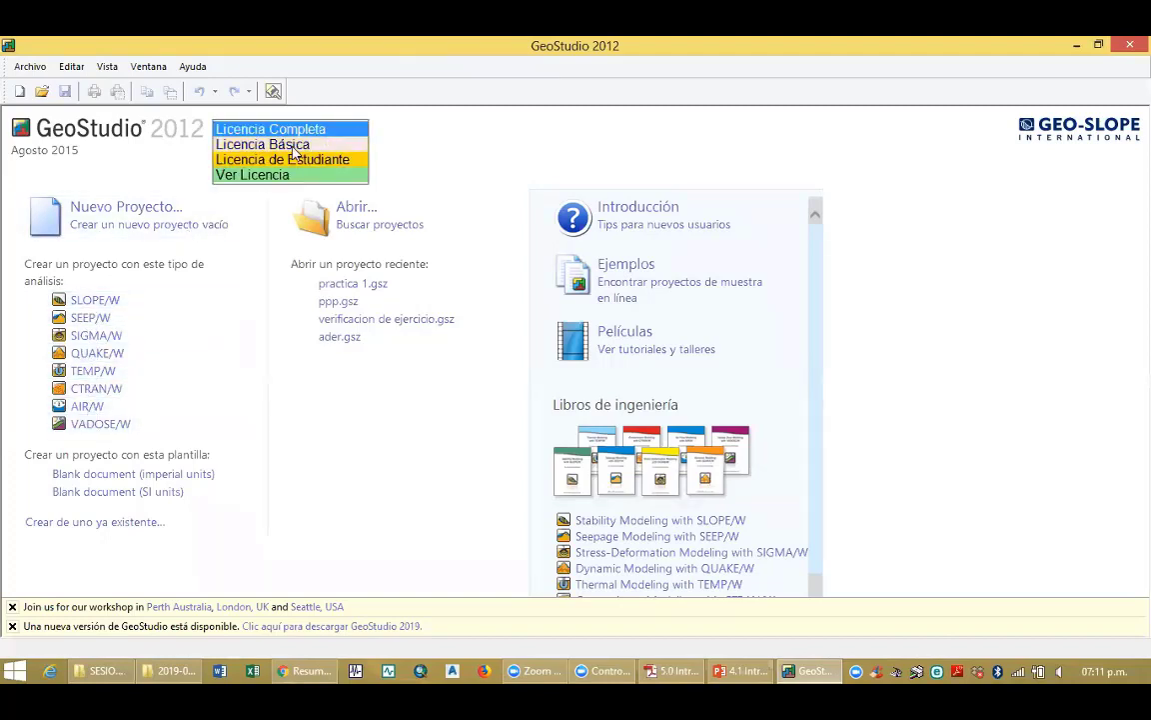
{"action": "left_click", "coordinate": [270, 144]}
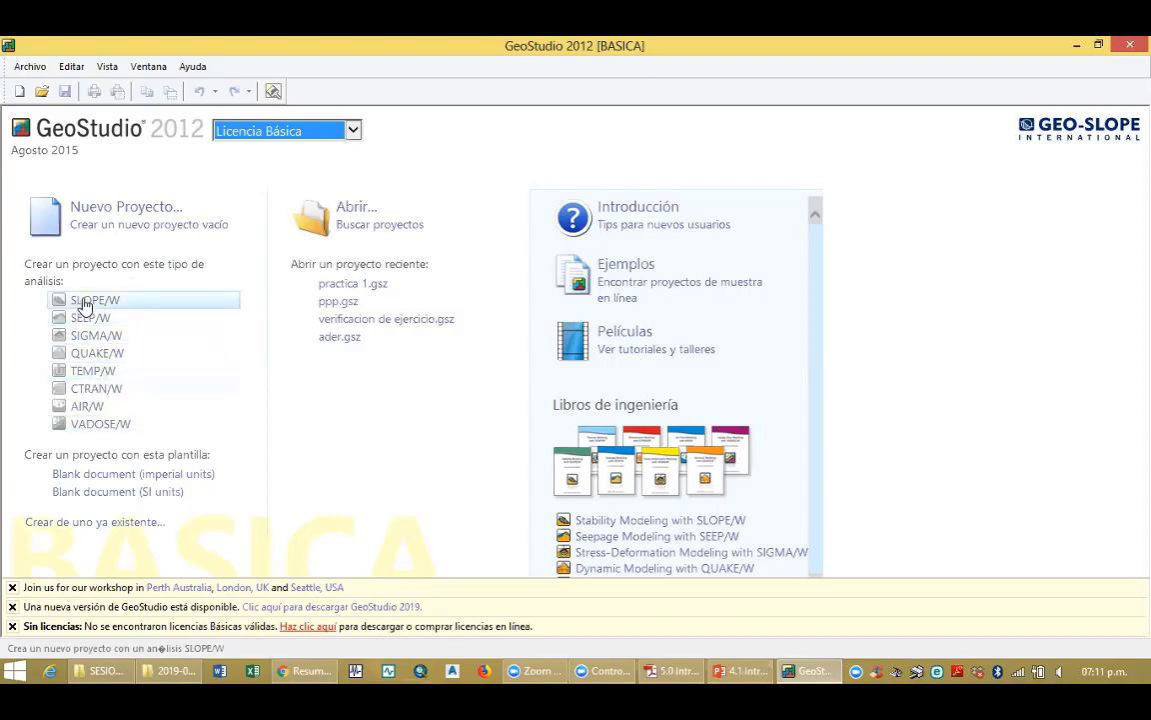
{"action": "left_click", "coordinate": [353, 130]}
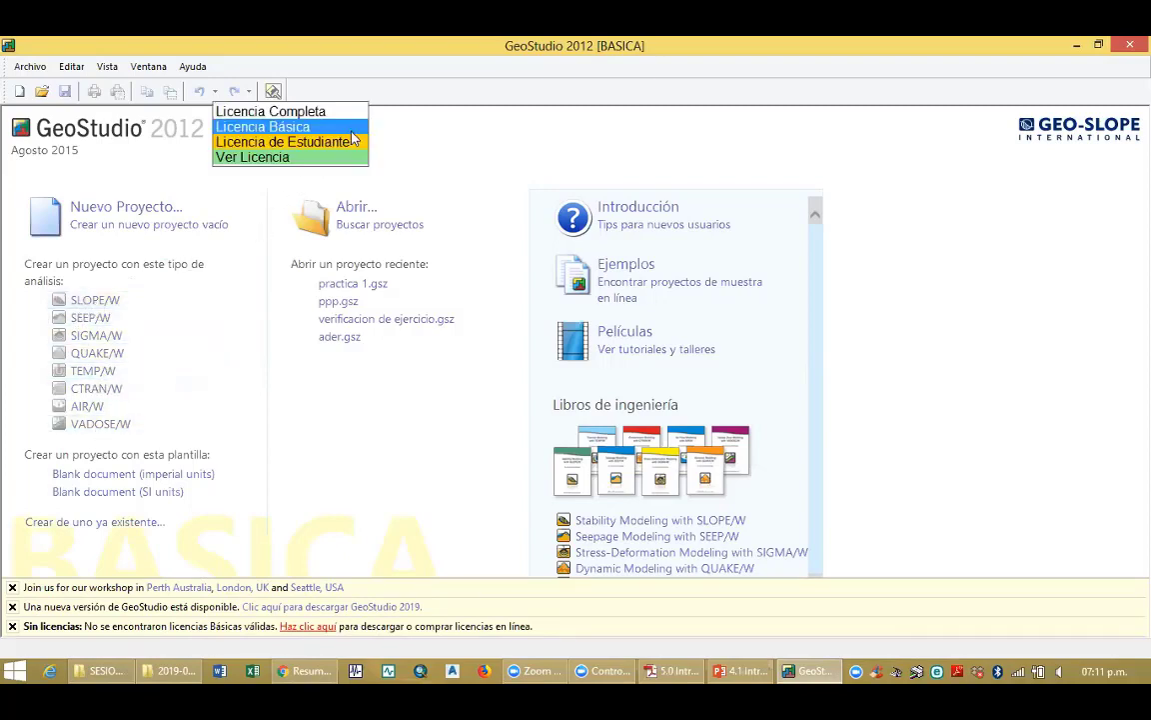
{"action": "left_click", "coordinate": [323, 143]}
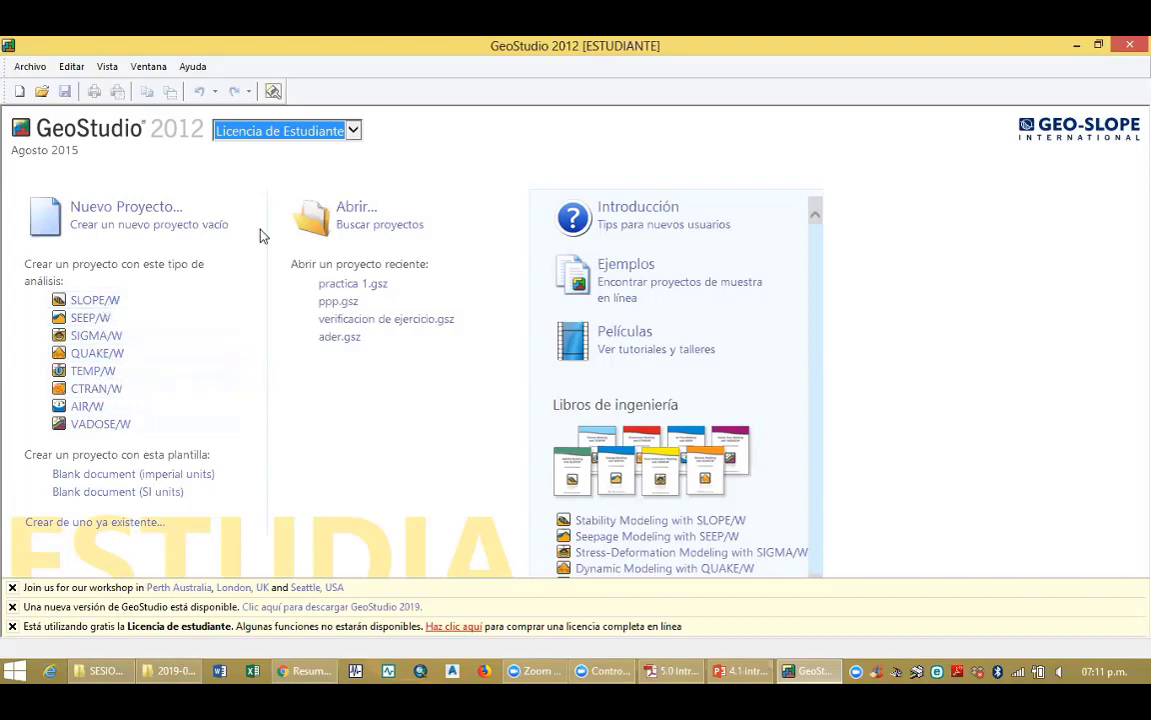
{"action": "left_click", "coordinate": [354, 132]}
{"action": "left_click", "coordinate": [287, 141]}
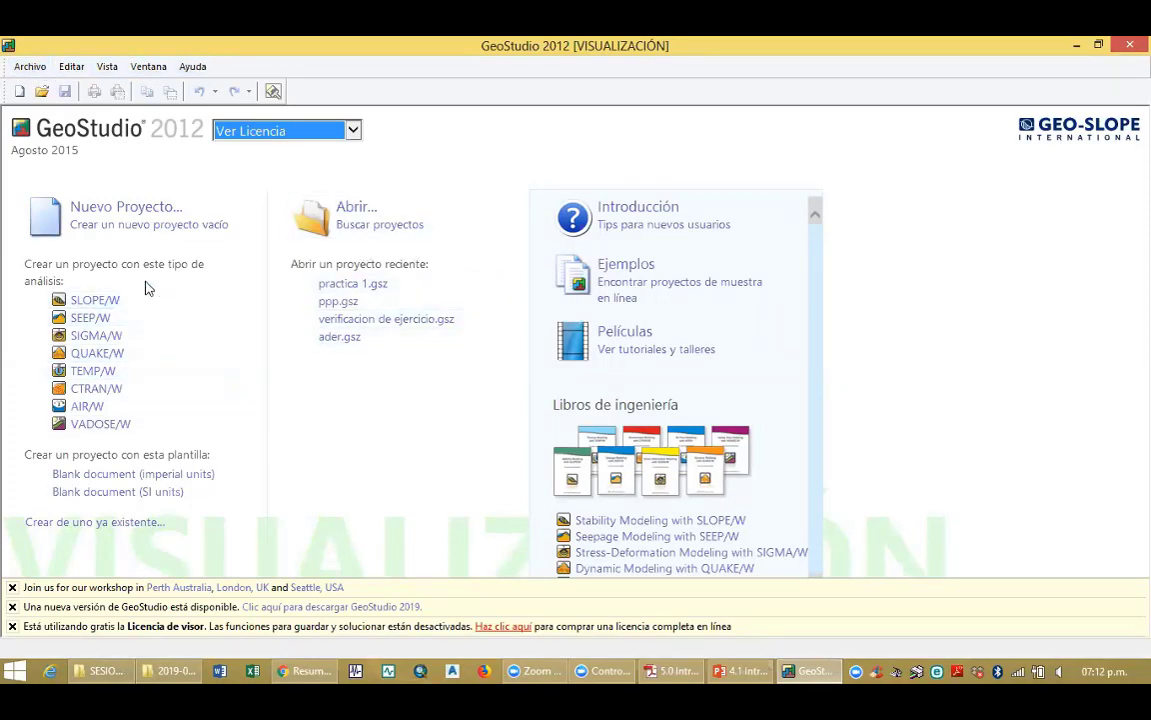
{"action": "left_click", "coordinate": [312, 131]}
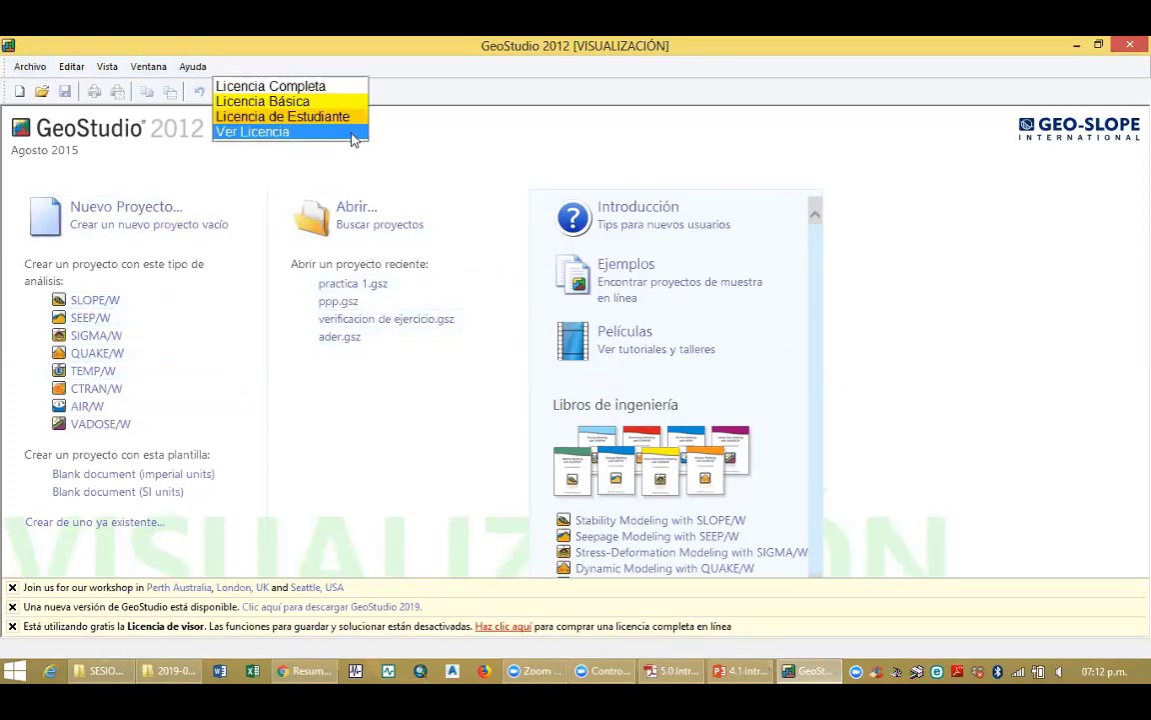
{"action": "left_click", "coordinate": [289, 88]}
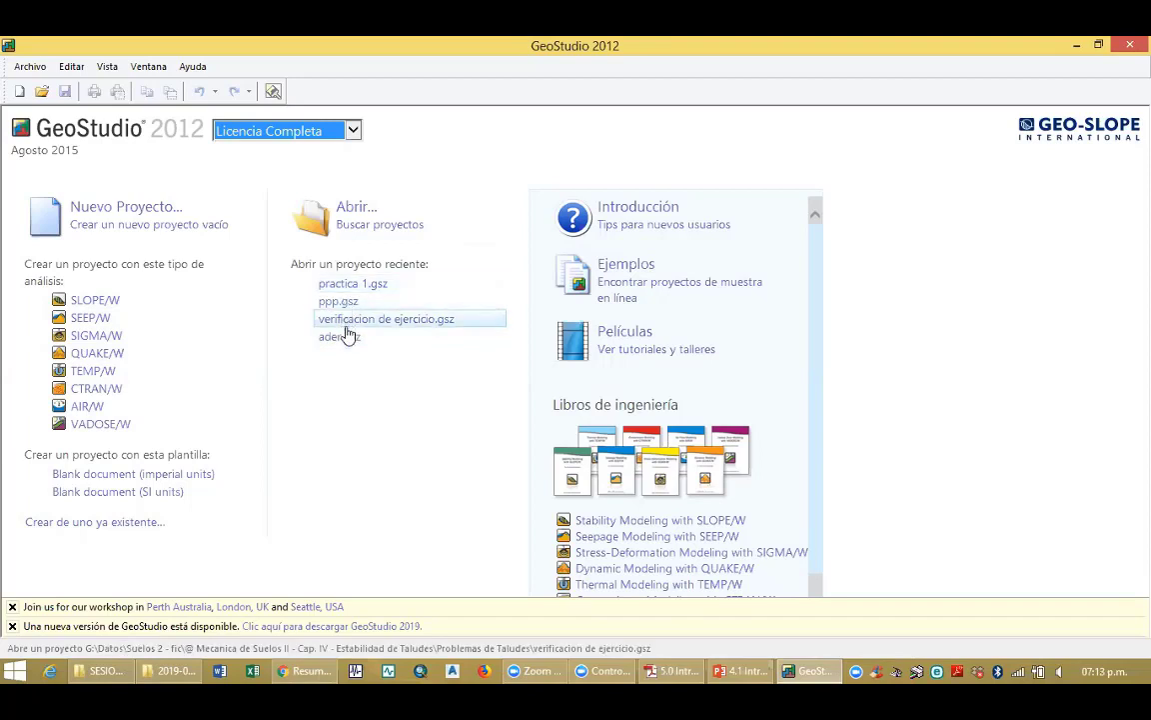
Look over the learning resources on the start page and open the engineering book Stability Modeling with SLOPE/W
{"action": "left_click", "coordinate": [818, 224]}
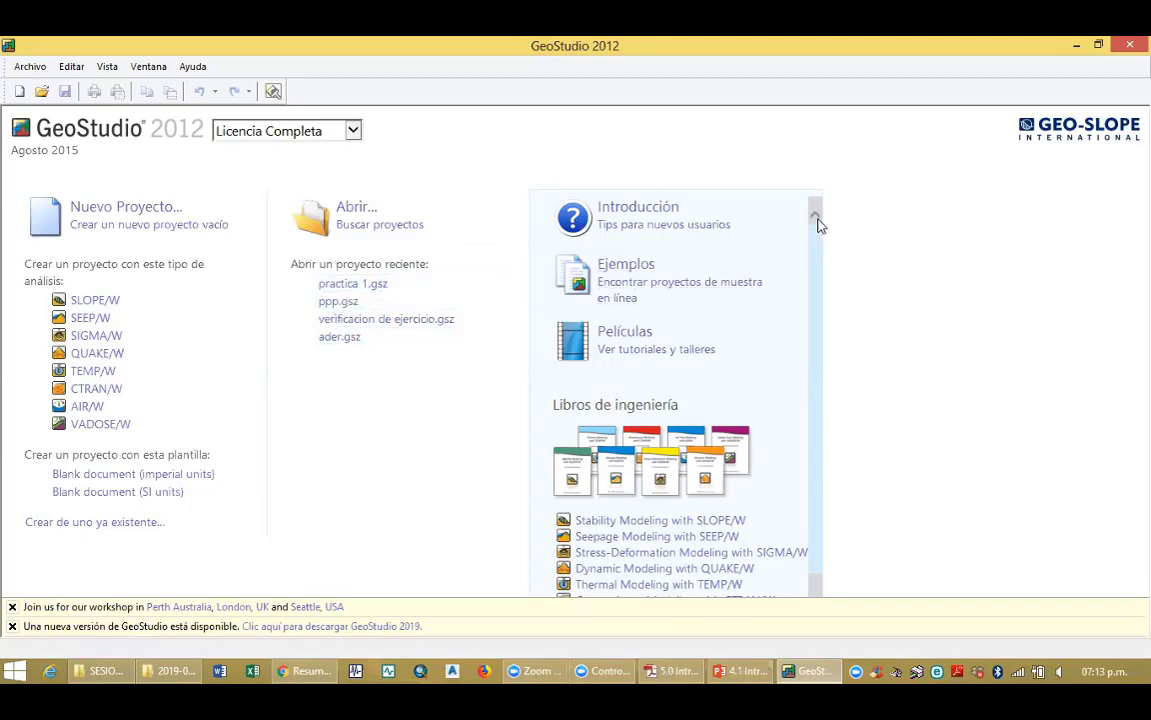
{"action": "left_click", "coordinate": [815, 586]}
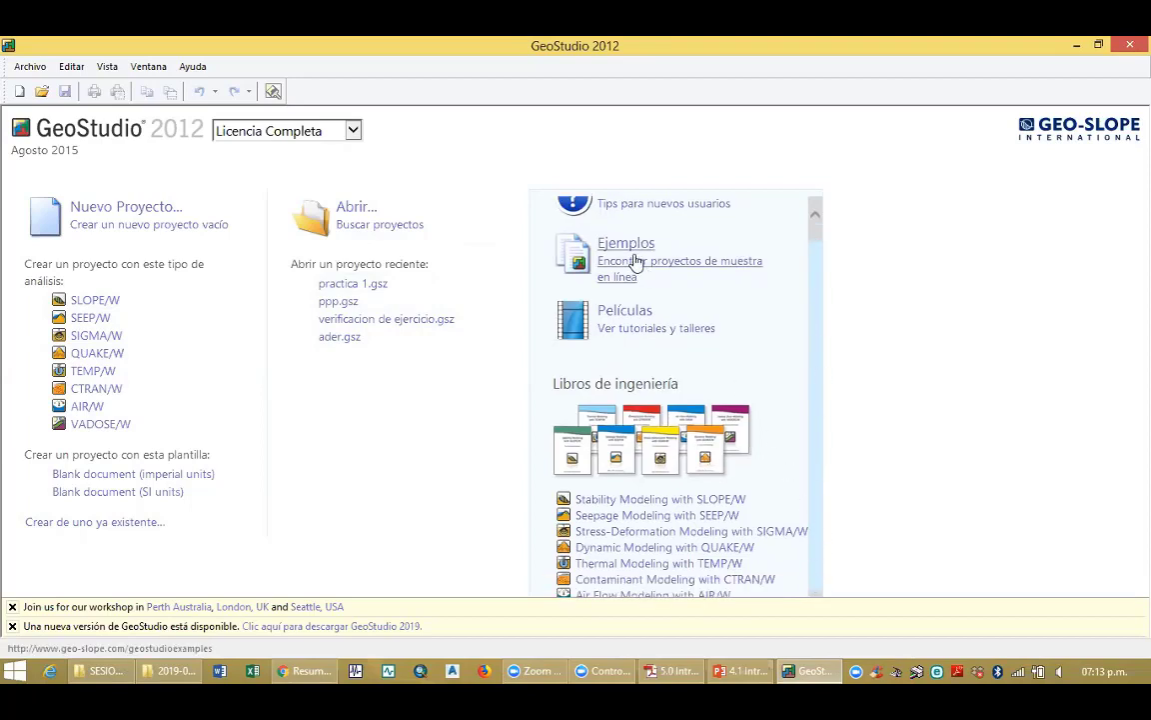
{"action": "scroll", "coordinate": [635, 262], "scroll_direction": "up", "scroll_amount": 1}
{"action": "scroll", "coordinate": [625, 265], "scroll_direction": "down", "scroll_amount": 1}
{"action": "scroll", "coordinate": [619, 275], "scroll_direction": "up", "scroll_amount": 1}
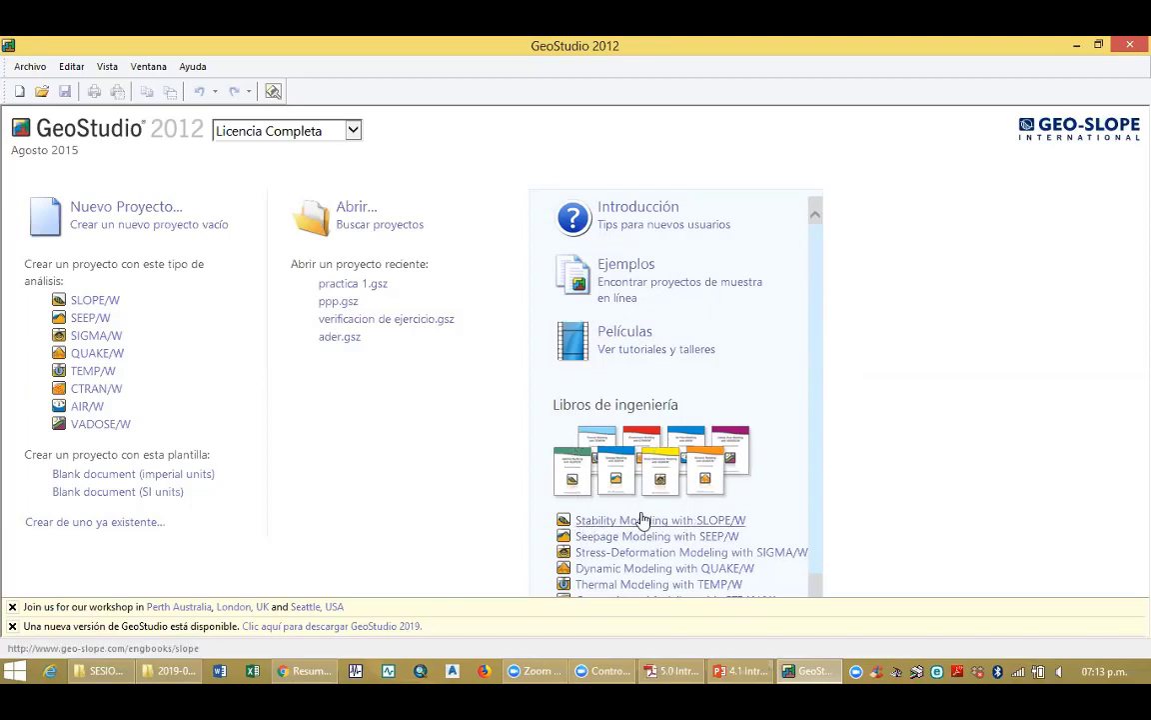
{"action": "left_click", "coordinate": [699, 521]}
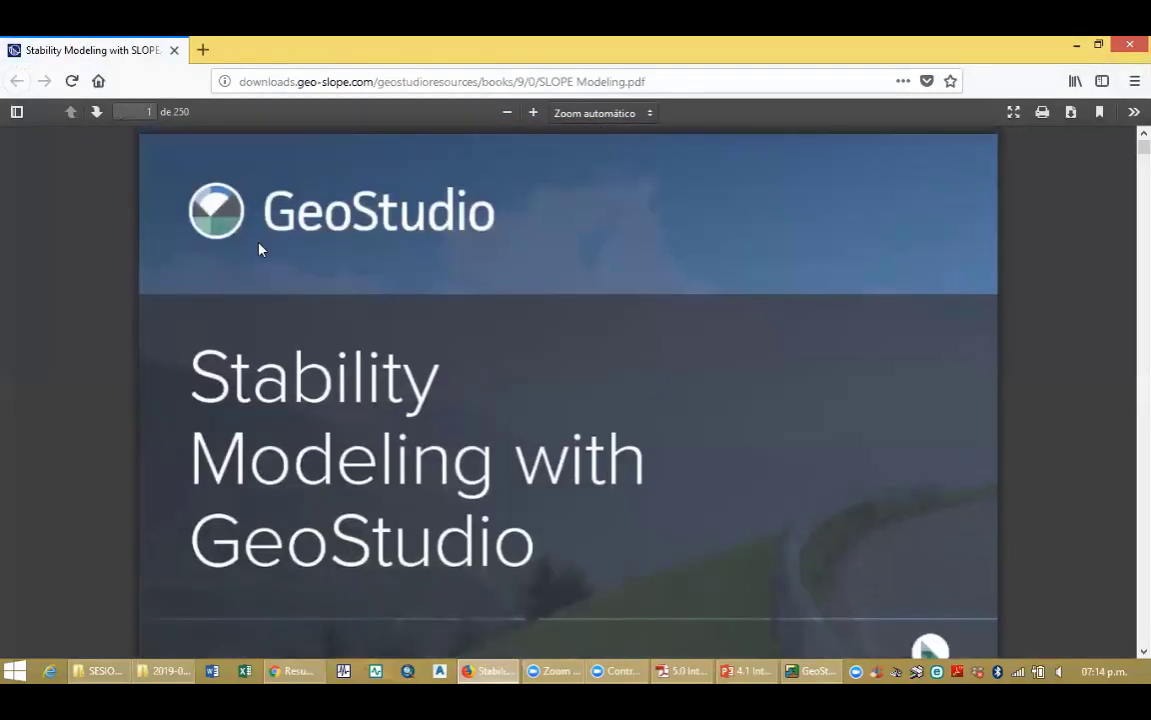
Look through the book's table of contents and Chapter 1 introduction, and close the browser
{"action": "scroll", "coordinate": [476, 339], "scroll_direction": "down", "scroll_amount": 10}
{"action": "scroll", "coordinate": [476, 342], "scroll_direction": "up", "scroll_amount": 4}
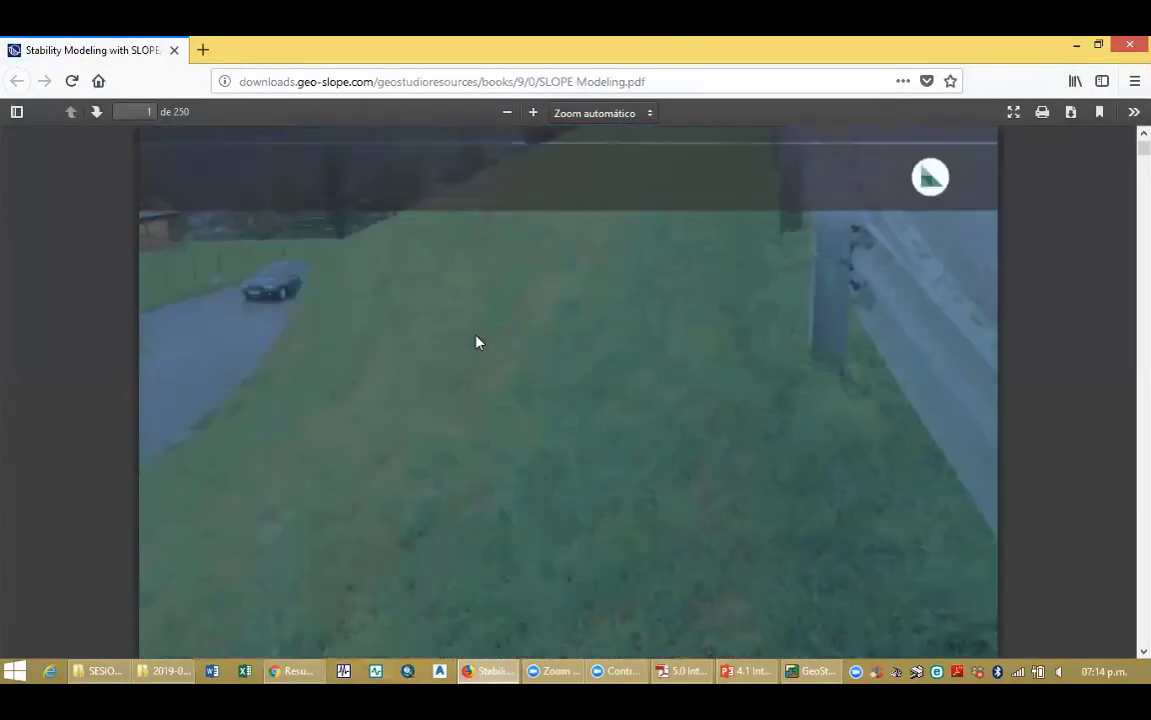
{"action": "scroll", "coordinate": [475, 342], "scroll_direction": "up", "scroll_amount": 8}
{"action": "scroll", "coordinate": [476, 342], "scroll_direction": "down", "scroll_amount": 15}
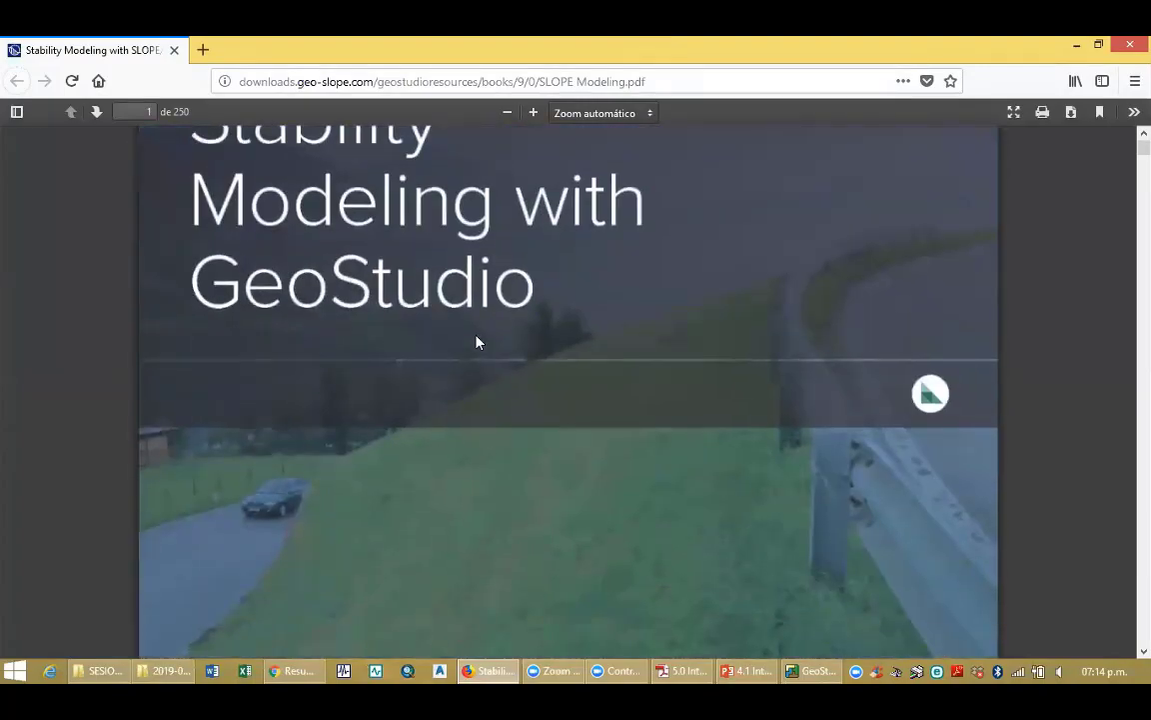
{"action": "scroll", "coordinate": [476, 342], "scroll_direction": "down", "scroll_amount": 20}
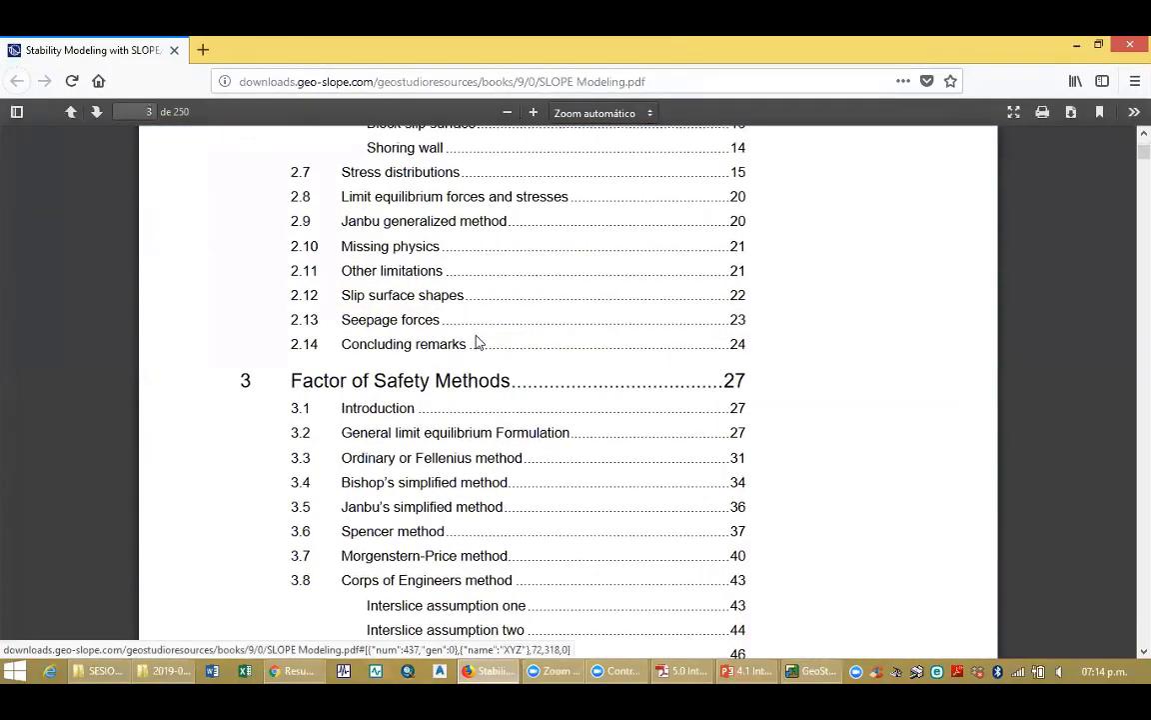
{"action": "scroll", "coordinate": [476, 342], "scroll_direction": "down", "scroll_amount": 20}
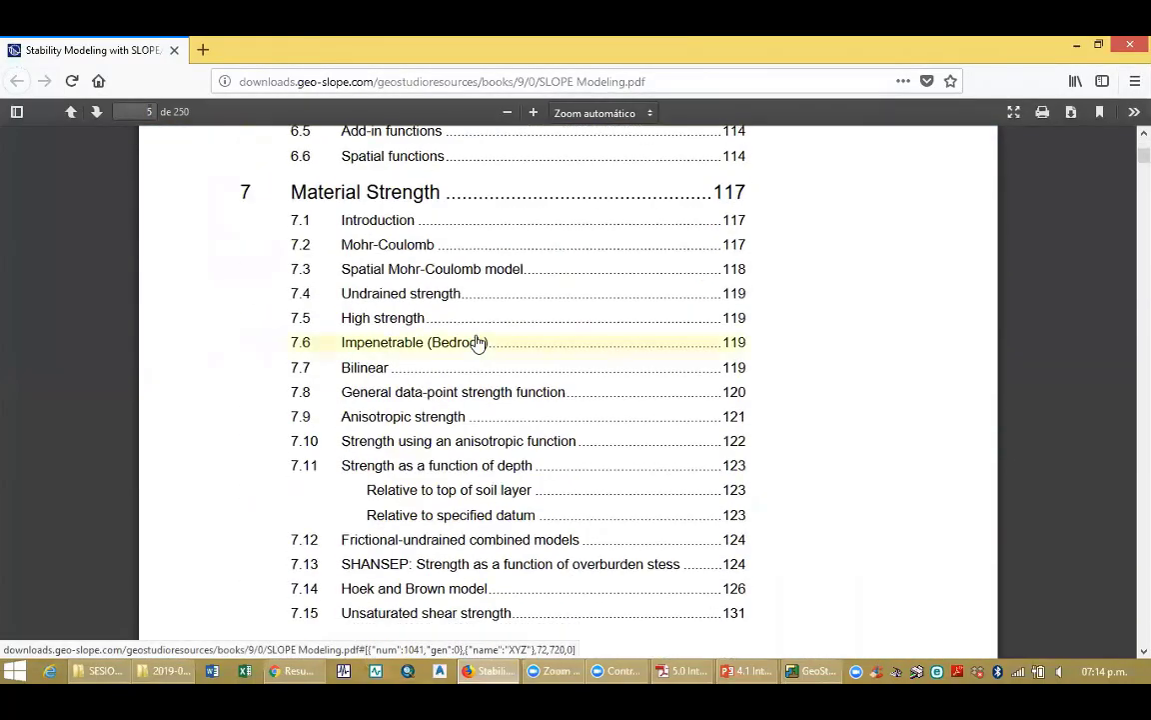
{"action": "scroll", "coordinate": [476, 342], "scroll_direction": "down", "scroll_amount": 20}
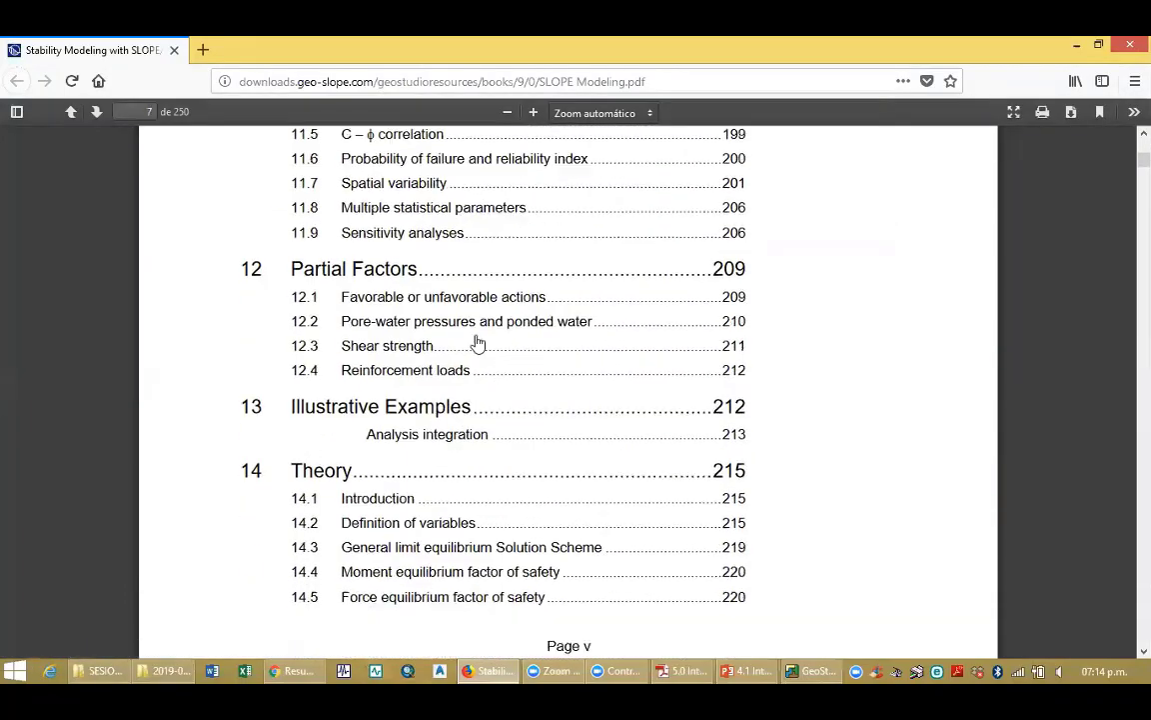
{"action": "scroll", "coordinate": [475, 341], "scroll_direction": "up", "scroll_amount": 4}
{"action": "scroll", "coordinate": [476, 339], "scroll_direction": "down", "scroll_amount": 12}
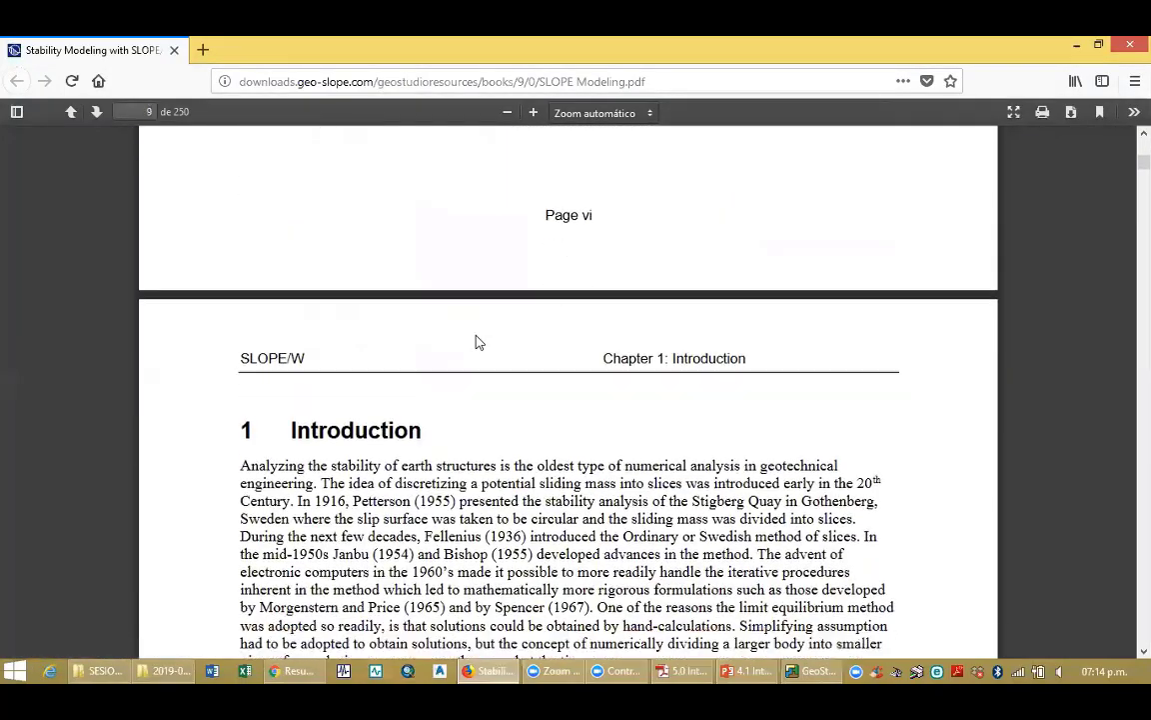
{"action": "left_click_drag", "start_coordinate": [395, 263], "coordinate": [664, 486]}
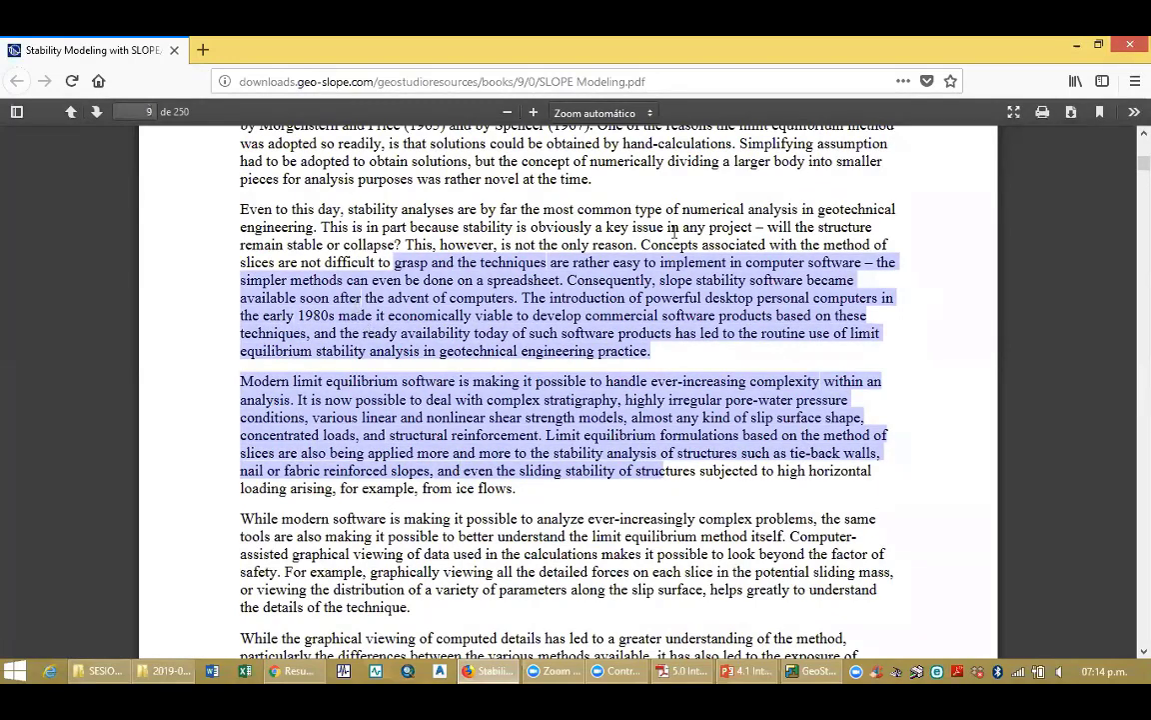
{"action": "left_click", "coordinate": [1129, 45]}
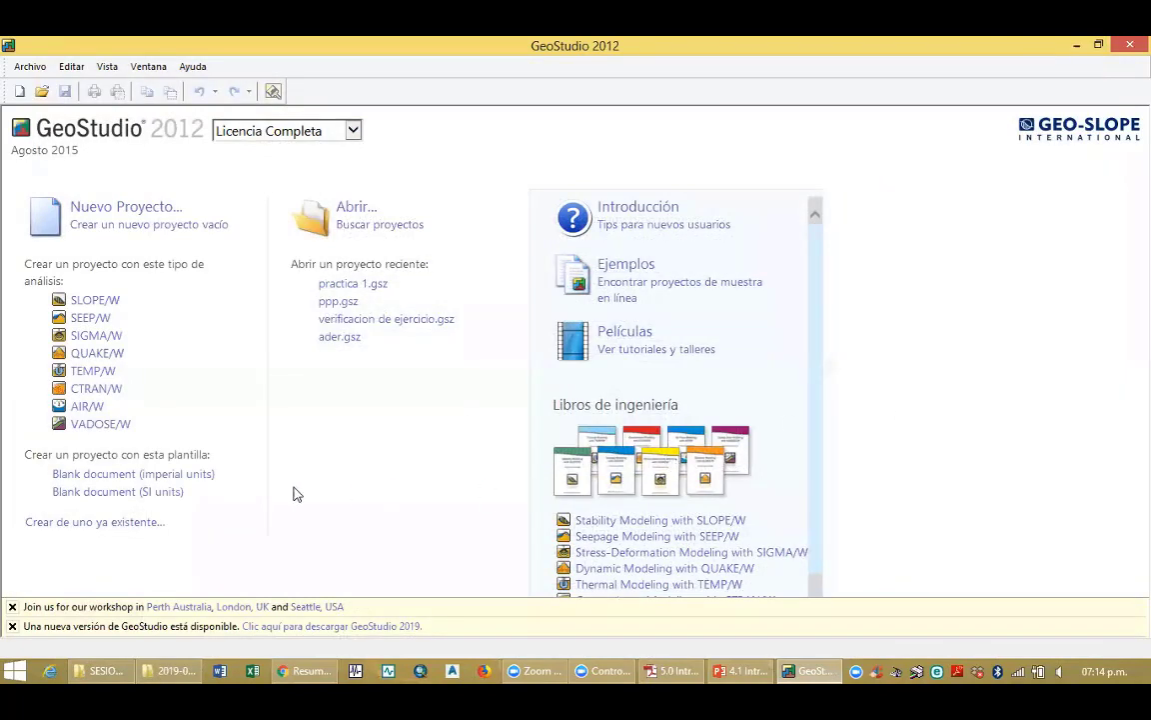
Dismiss both notices on the start page and create a new project with a SLOPE/W analysis
{"action": "left_click", "coordinate": [12, 607]}
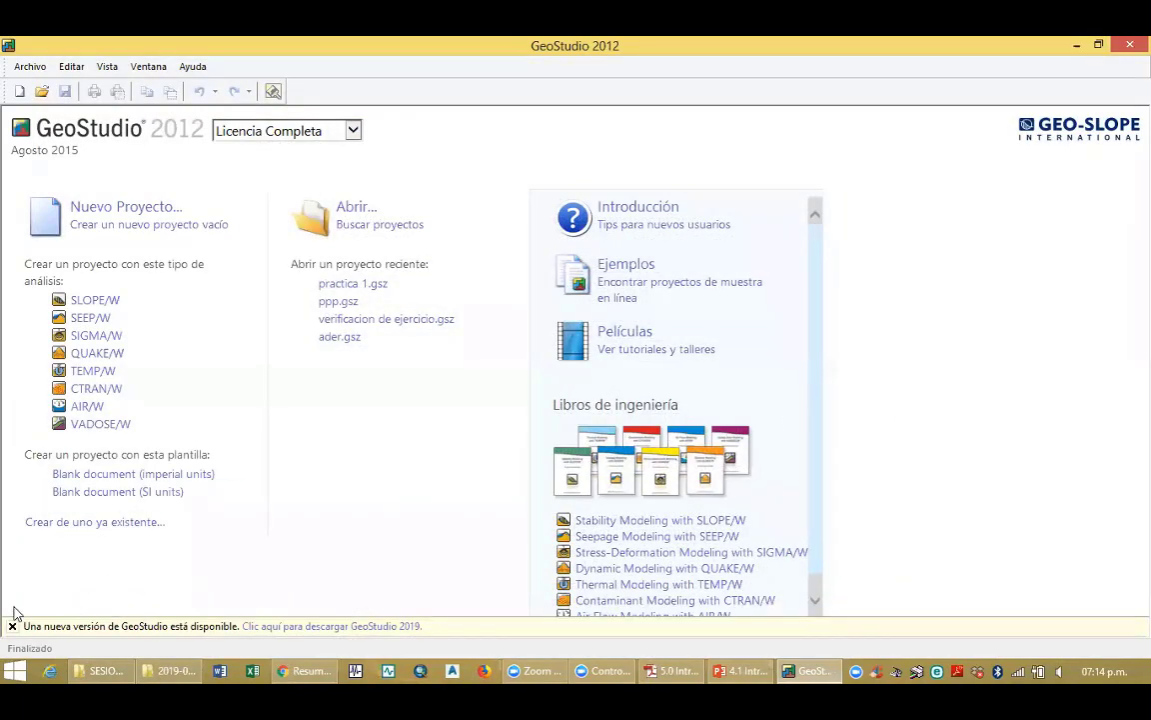
{"action": "left_click", "coordinate": [12, 625]}
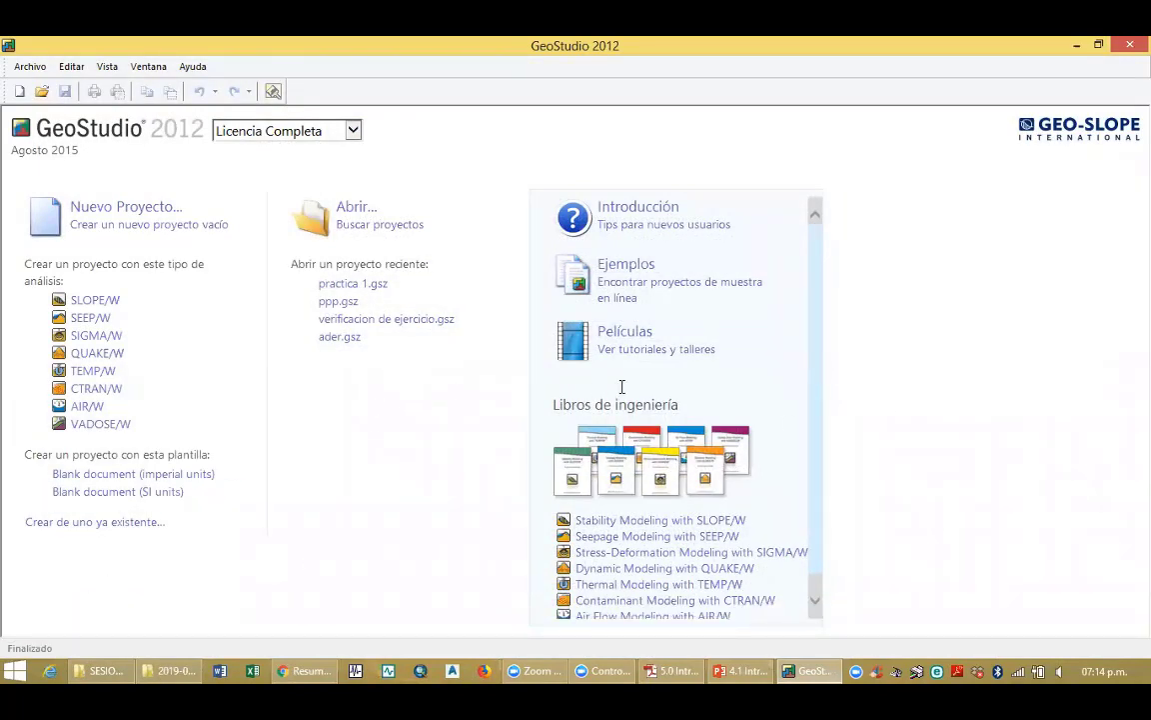
{"action": "left_click", "coordinate": [115, 304]}
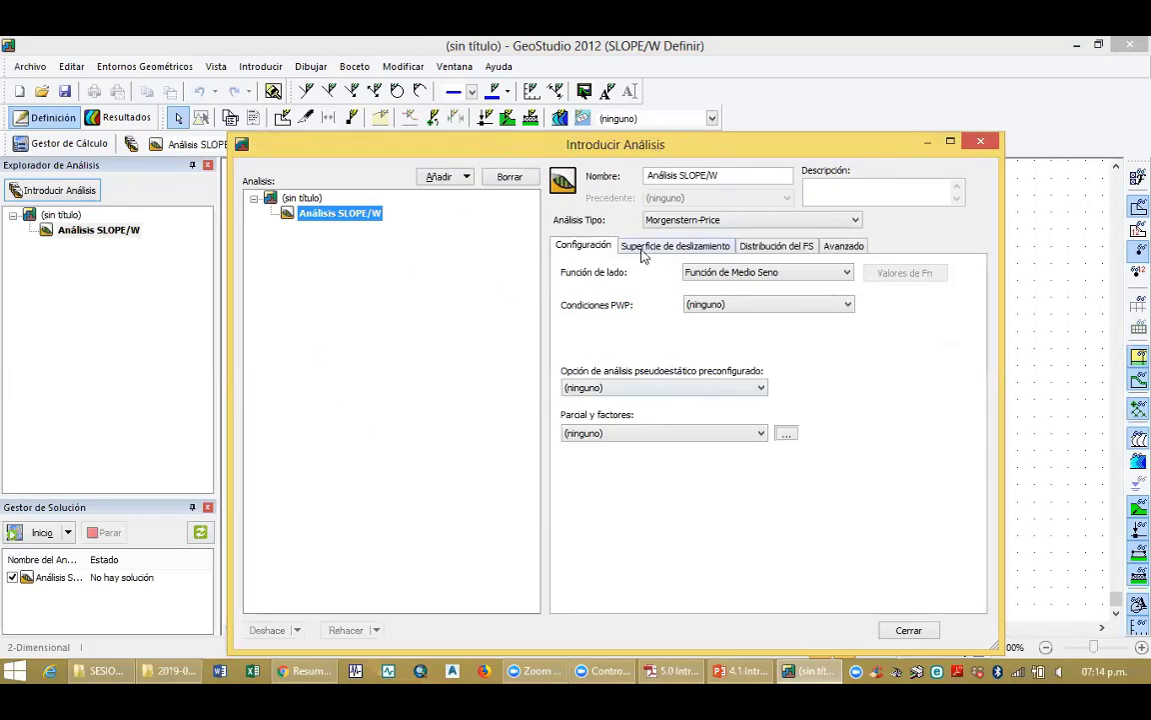
Review the available analysis types keeping Morgenstern-Price, view the slip surface settings, and close the analysis definition
{"action": "left_click", "coordinate": [688, 222]}
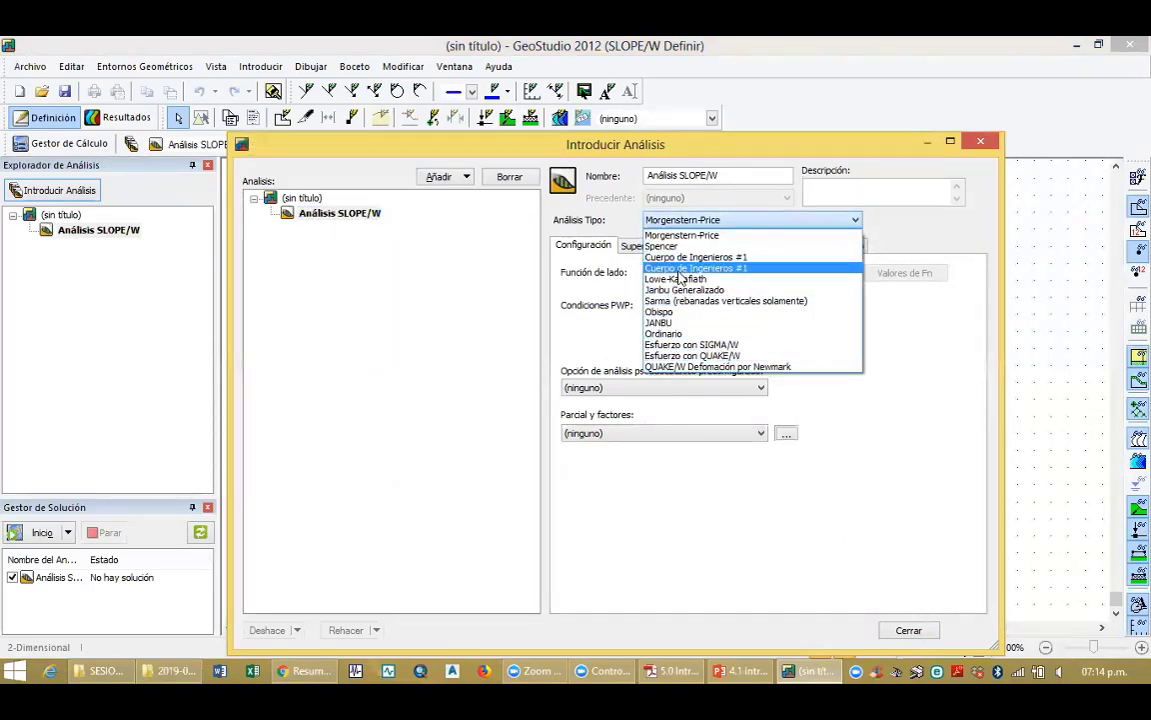
{"action": "left_click", "coordinate": [682, 235]}
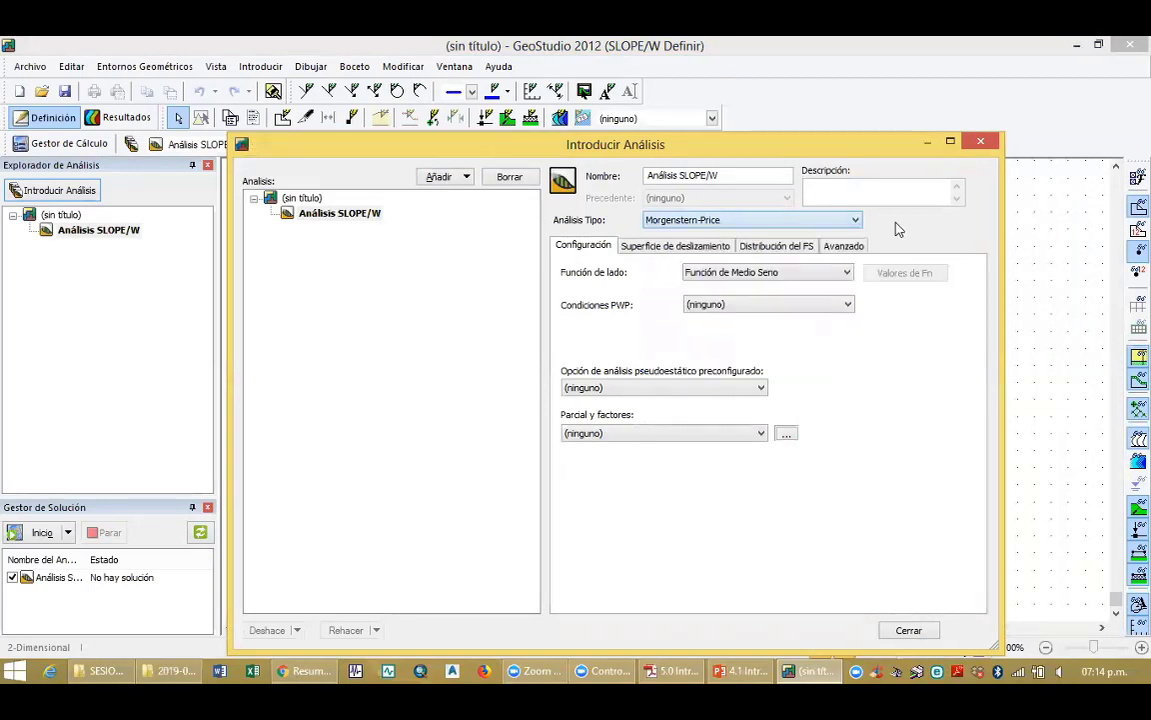
{"action": "left_click", "coordinate": [650, 250]}
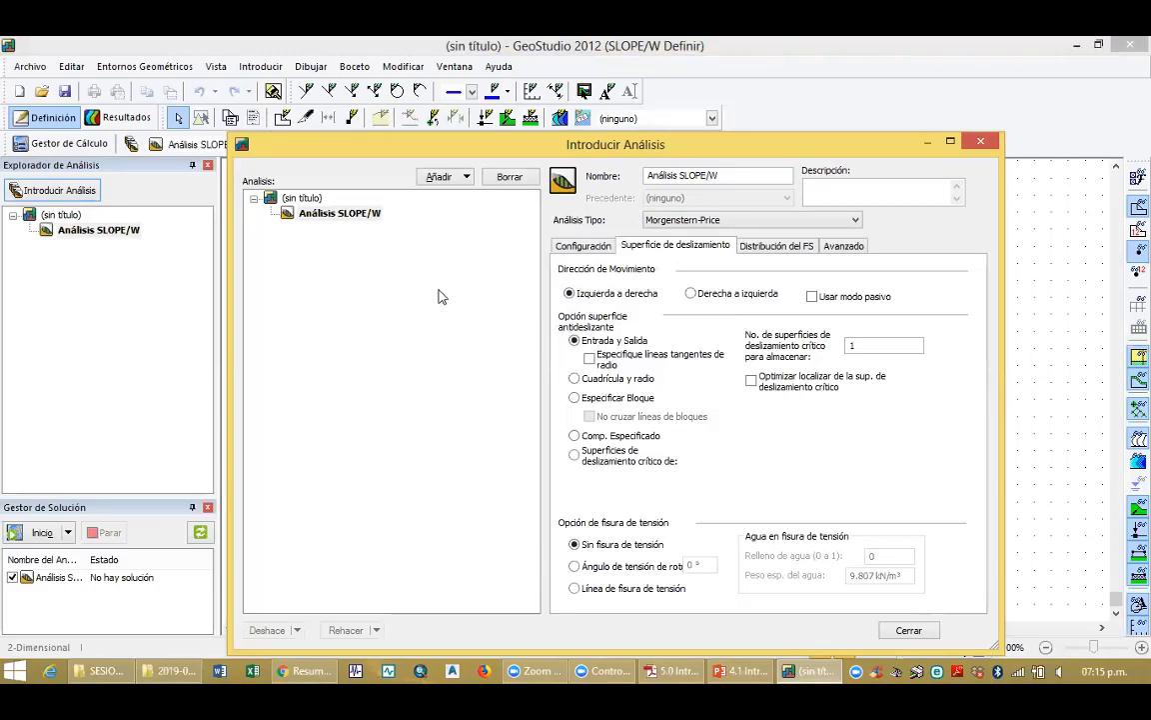
{"action": "left_click", "coordinate": [979, 144]}
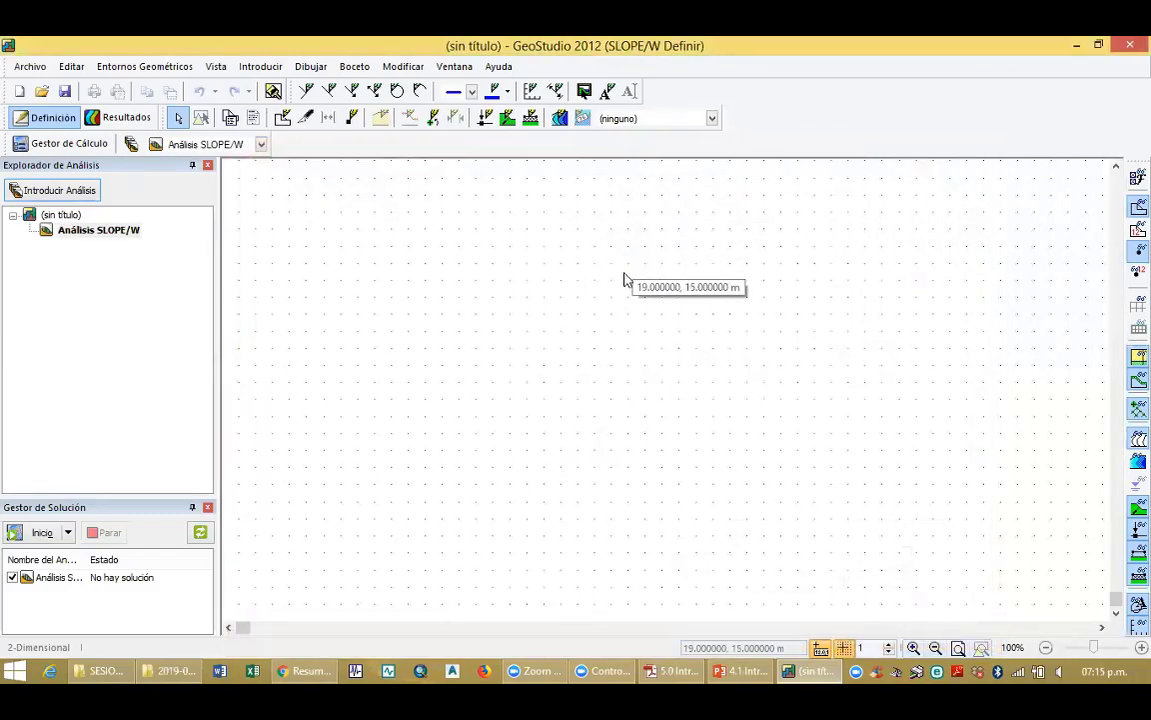
Examine the full extent of the gridded drawing page in the new SLOPE/W project
{"action": "scroll", "coordinate": [625, 279], "scroll_direction": "down", "scroll_amount": 5}
{"action": "scroll", "coordinate": [654, 326], "scroll_direction": "up", "scroll_amount": 2}
{"action": "scroll", "coordinate": [624, 308], "scroll_direction": "down", "scroll_amount": 3}
{"action": "scroll", "coordinate": [672, 395], "scroll_direction": "up", "scroll_amount": 3}
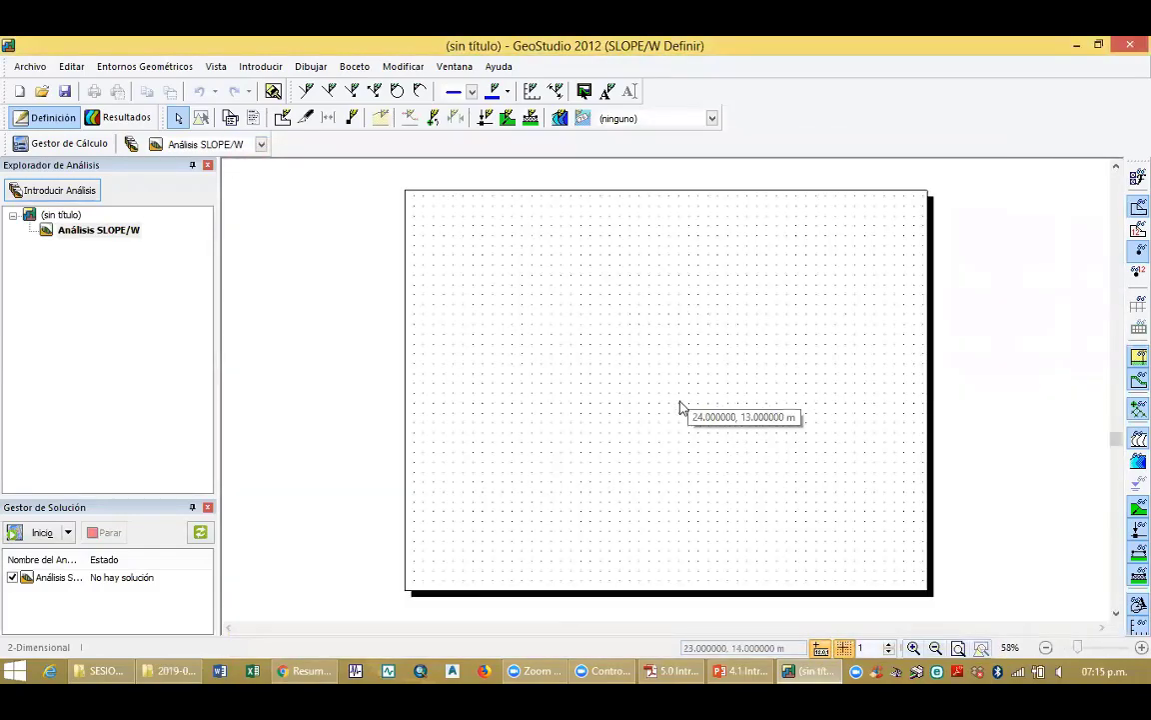
{"action": "scroll", "coordinate": [563, 337], "scroll_direction": "down", "scroll_amount": 2}
{"action": "scroll", "coordinate": [594, 359], "scroll_direction": "up", "scroll_amount": 3}
{"action": "scroll", "coordinate": [704, 385], "scroll_direction": "down", "scroll_amount": 3}
{"action": "scroll", "coordinate": [551, 331], "scroll_direction": "up", "scroll_amount": 2}
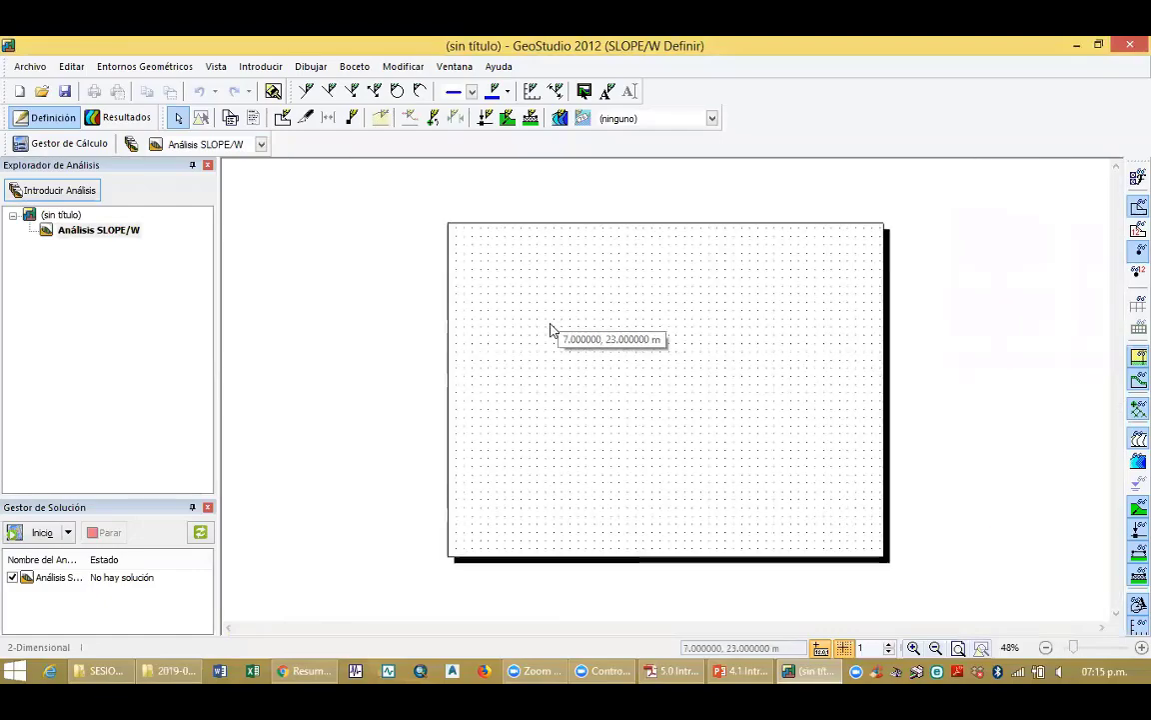
{"action": "scroll", "coordinate": [873, 445], "scroll_direction": "down", "scroll_amount": 1}
{"action": "scroll", "coordinate": [606, 326], "scroll_direction": "up", "scroll_amount": 2}
{"action": "scroll", "coordinate": [737, 393], "scroll_direction": "down", "scroll_amount": 3}
{"action": "scroll", "coordinate": [541, 350], "scroll_direction": "up", "scroll_amount": 4}
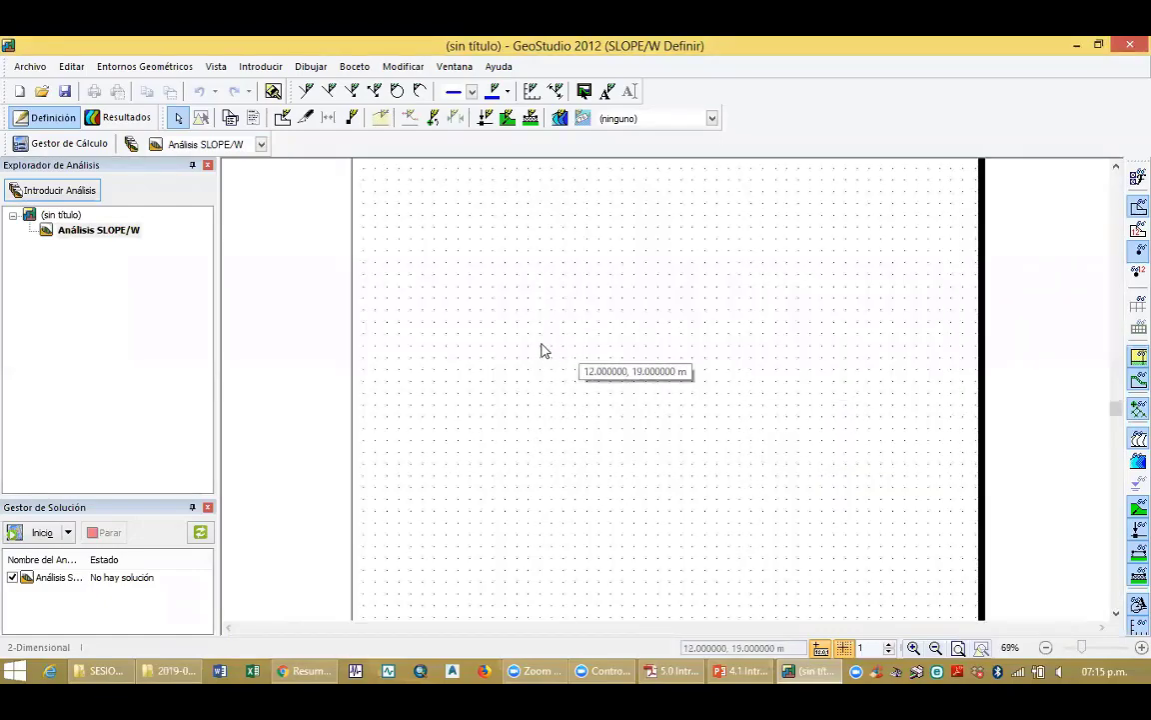
{"action": "scroll", "coordinate": [702, 393], "scroll_direction": "down", "scroll_amount": 3}
{"action": "scroll", "coordinate": [704, 392], "scroll_direction": "up", "scroll_amount": 2}
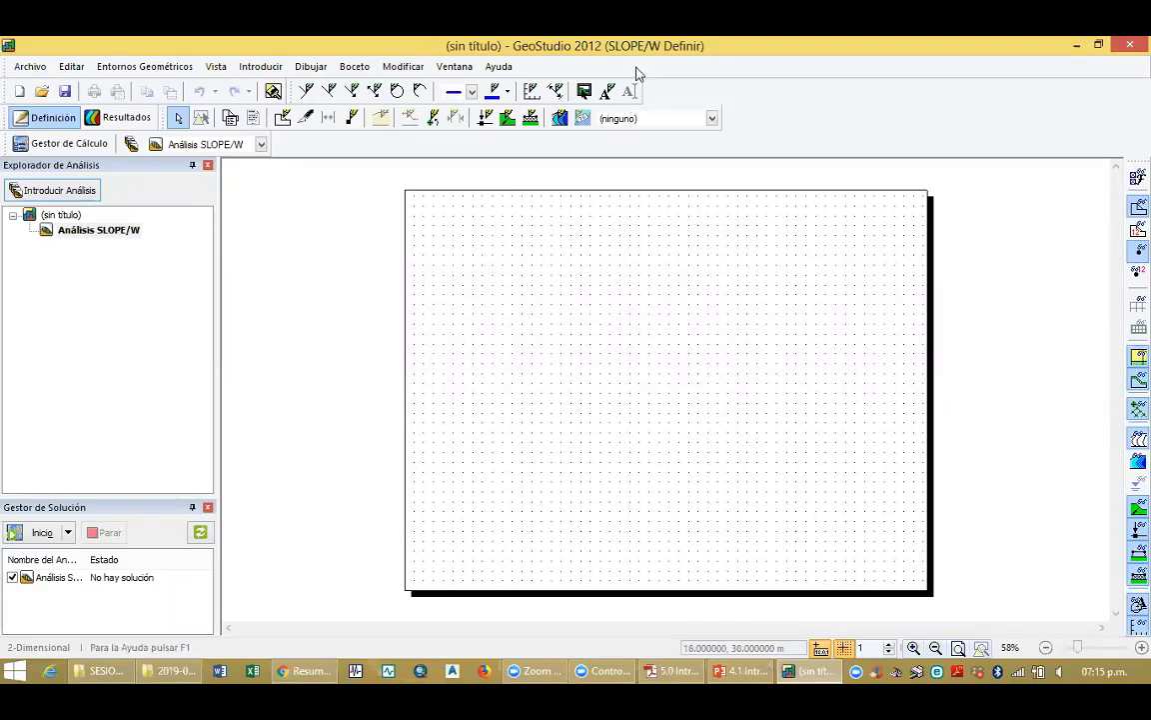
Outline the drawing page with a red freehand annotation and clear the annotation
{"action": "mouse_move", "coordinate": [403, 187]}
{"action": "left_mouse_down"}
{"action": "mouse_move", "coordinate": [386, 530]}
{"action": "mouse_move", "coordinate": [476, 607]}
{"action": "mouse_move", "coordinate": [916, 607]}
{"action": "mouse_move", "coordinate": [956, 519]}
{"action": "mouse_move", "coordinate": [941, 371]}
{"action": "mouse_move", "coordinate": [952, 222]}
{"action": "mouse_move", "coordinate": [915, 183]}
{"action": "mouse_move", "coordinate": [405, 180]}
{"action": "left_mouse_up"}
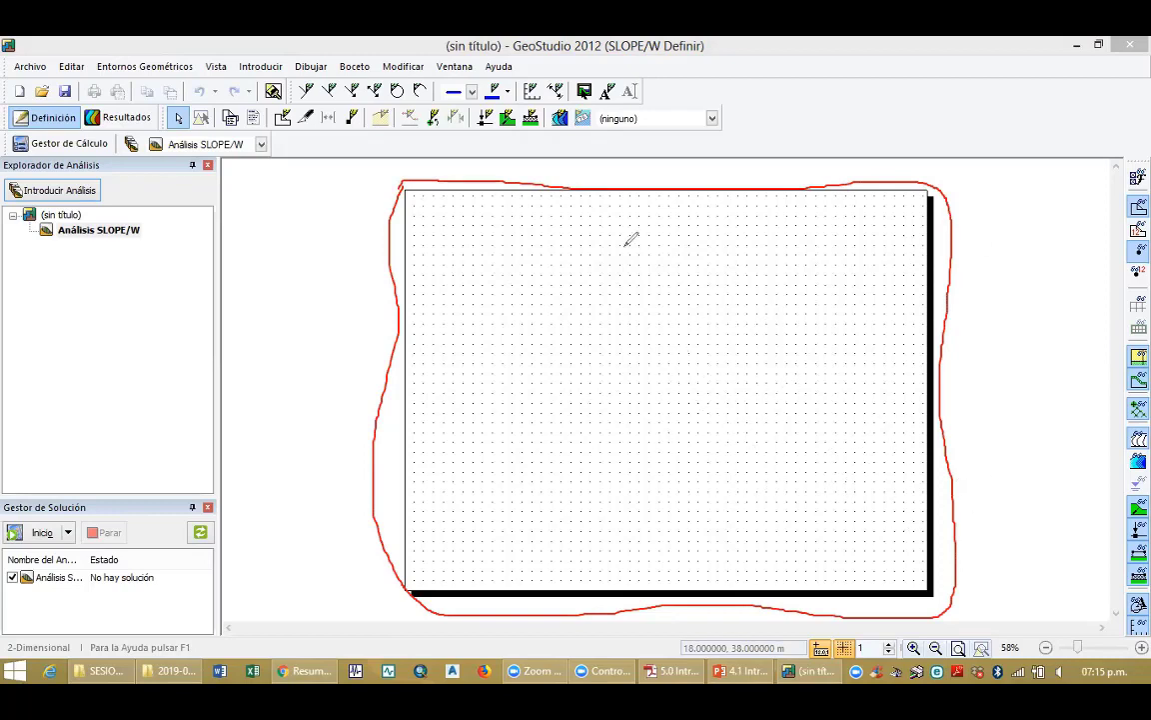
{"action": "left_click", "coordinate": [594, 135]}
{"action": "left_click", "coordinate": [534, 183]}
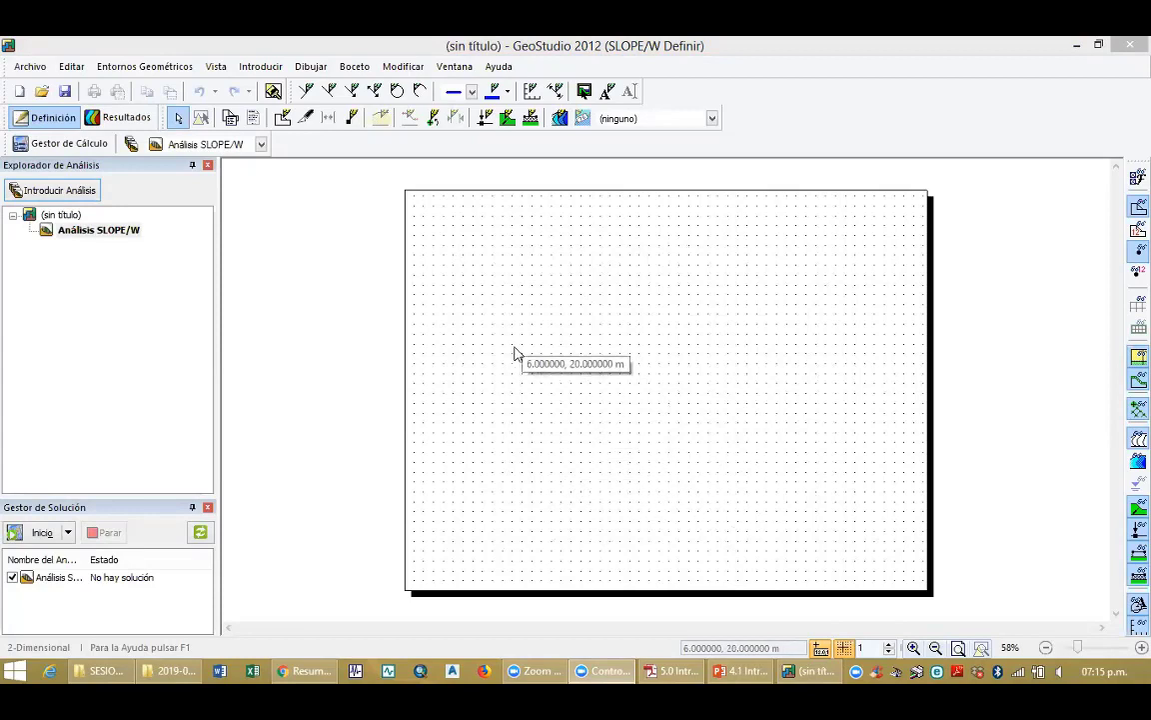
Hide the grid on the drawing page and show it again
{"action": "left_click", "coordinate": [845, 650]}
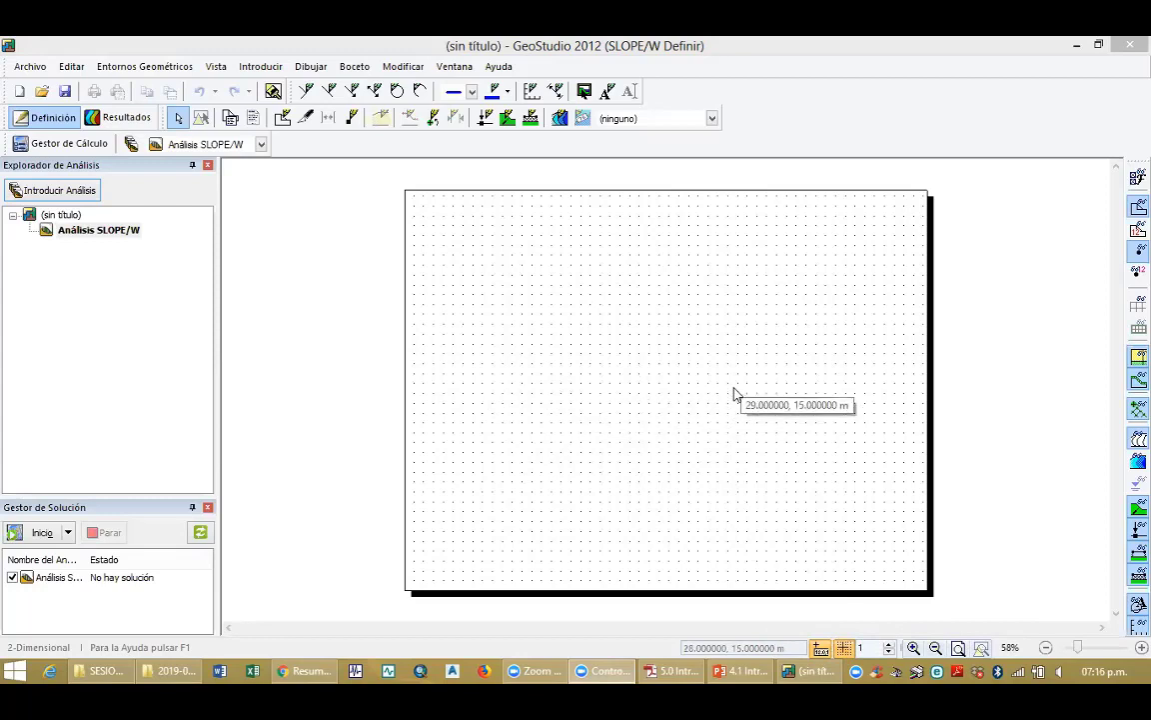
{"action": "left_click", "coordinate": [844, 648]}
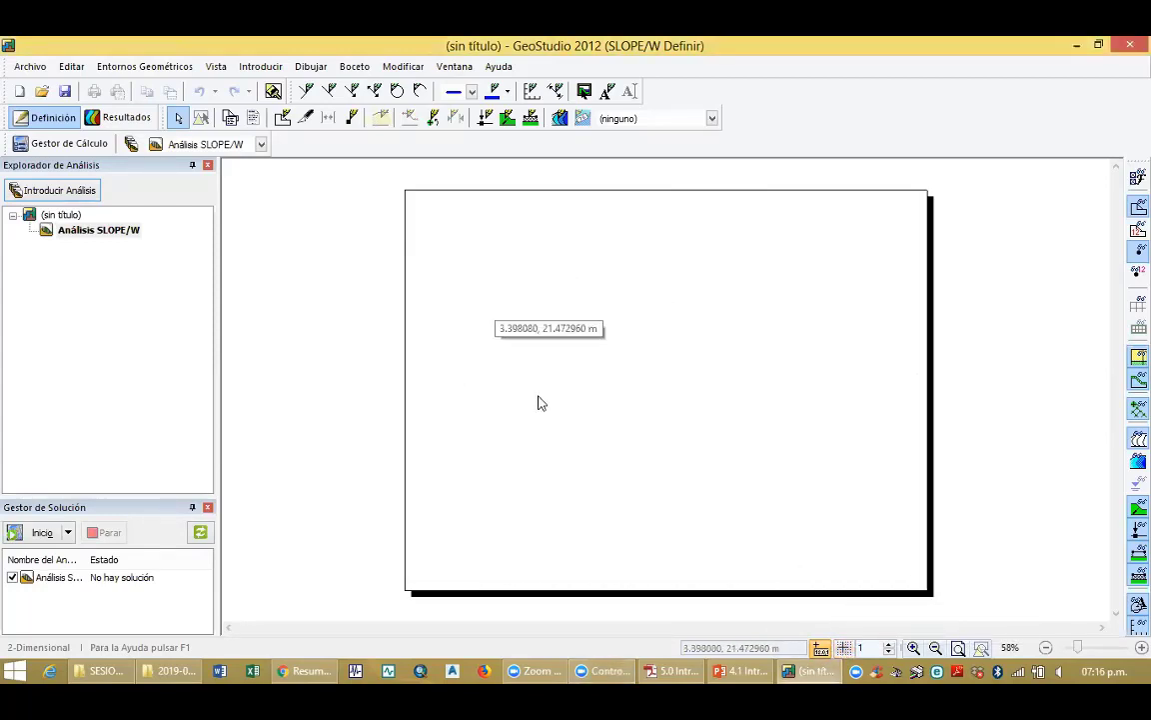
{"action": "left_click", "coordinate": [844, 647]}
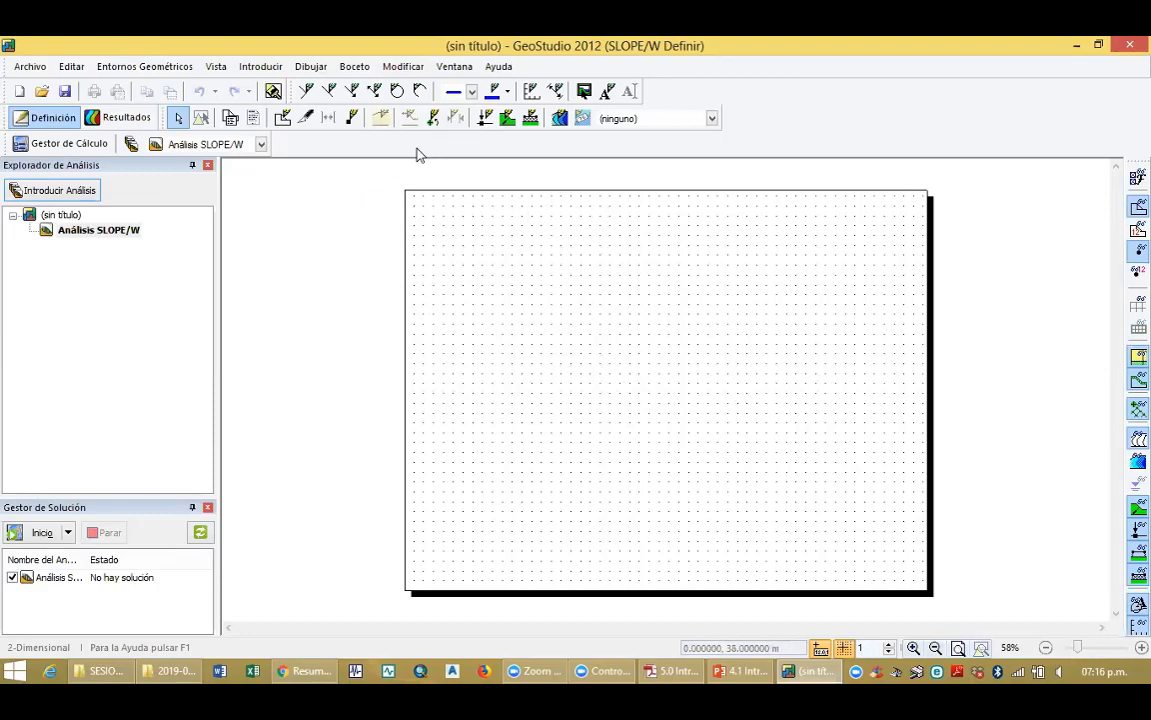
Review the project's file commands, including Importar Regiones and Exportar, and dismiss the meeting time-limit notice
{"action": "left_click", "coordinate": [30, 67]}
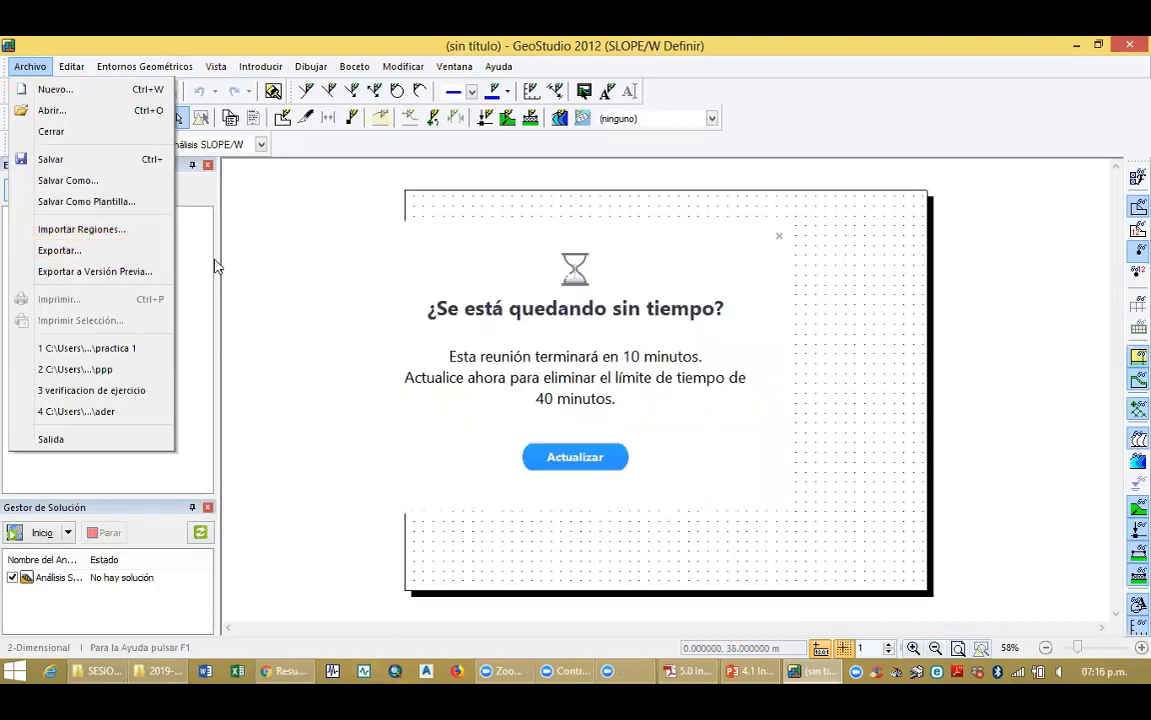
{"action": "left_click", "coordinate": [779, 236]}
{"action": "left_click", "coordinate": [779, 236]}
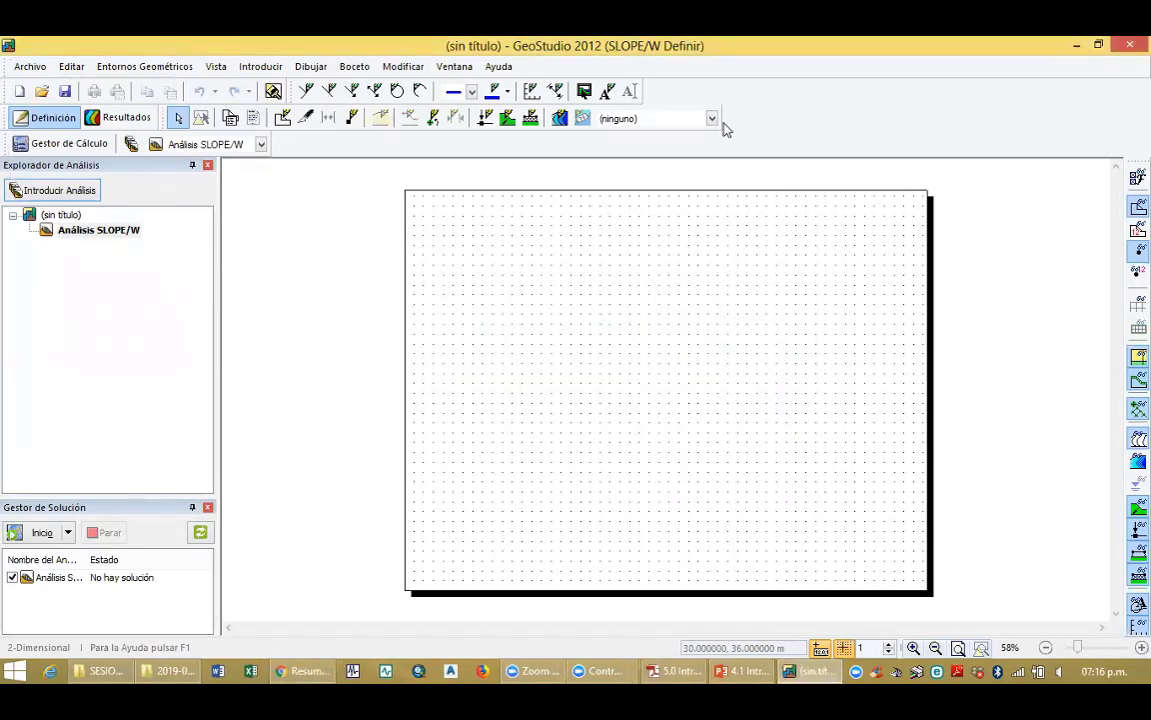
{"action": "left_click", "coordinate": [30, 66]}
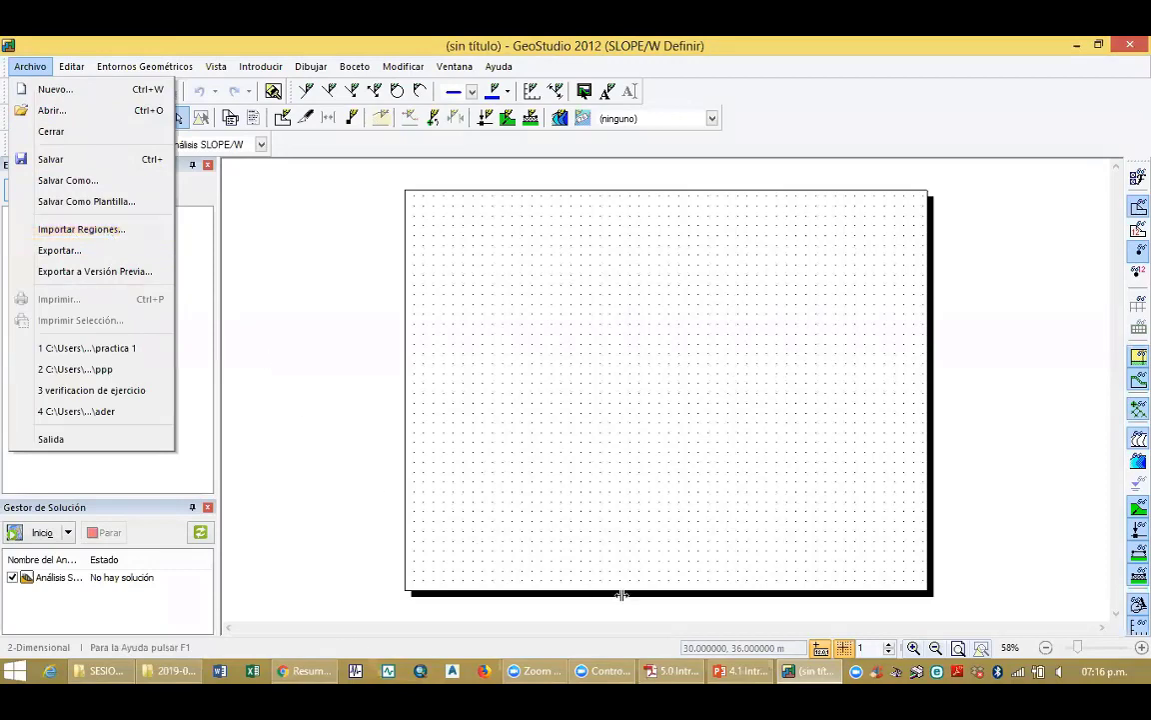
Start a second GeoStudio 2012 window and set its licence to Licencia de Estudiante
{"action": "right_click", "coordinate": [807, 669]}
{"action": "left_click", "coordinate": [759, 598]}
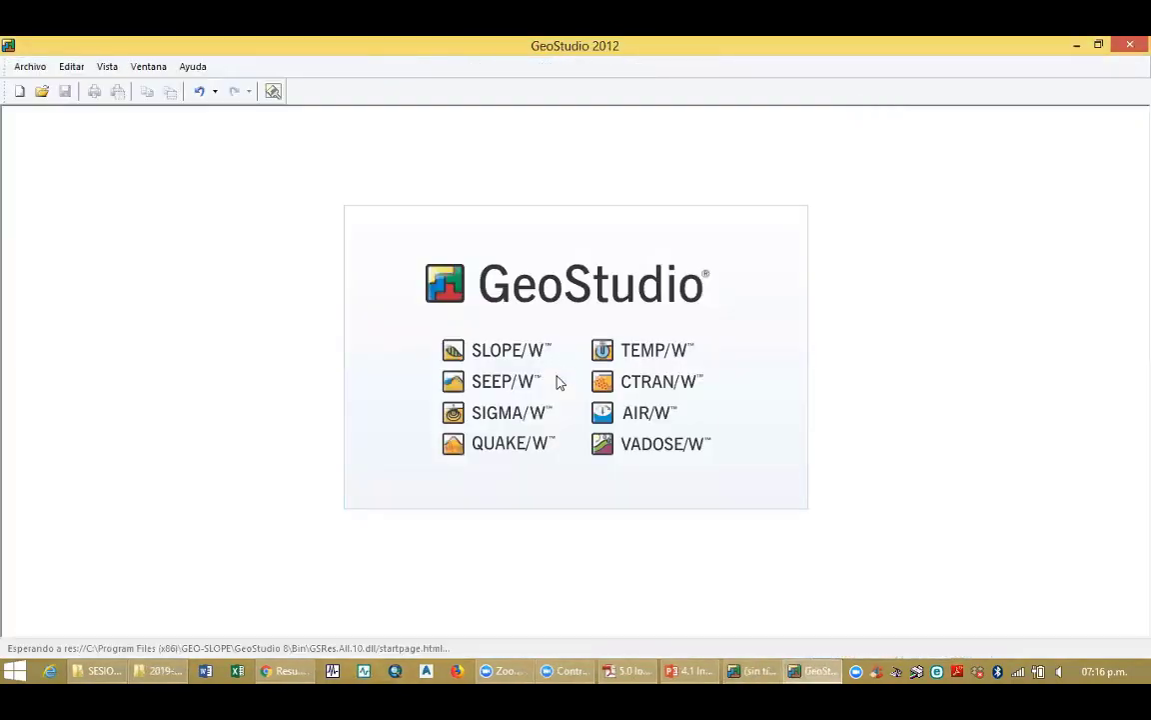
{"action": "left_click", "coordinate": [318, 128]}
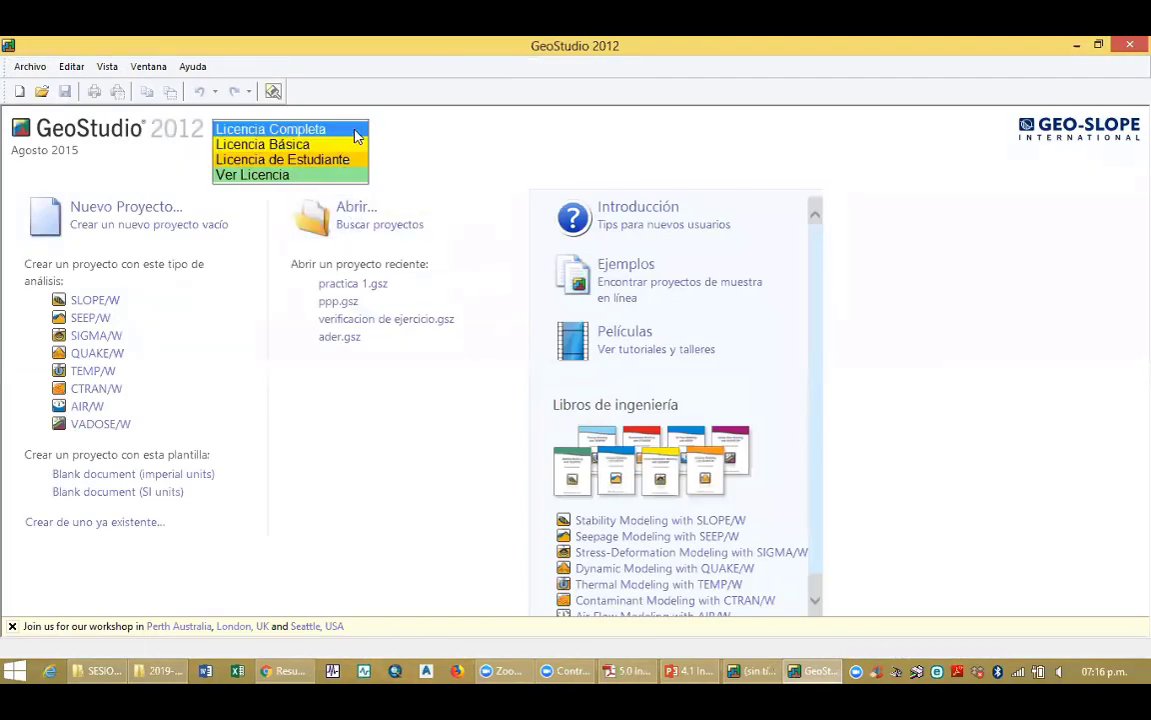
{"action": "left_click", "coordinate": [288, 161]}
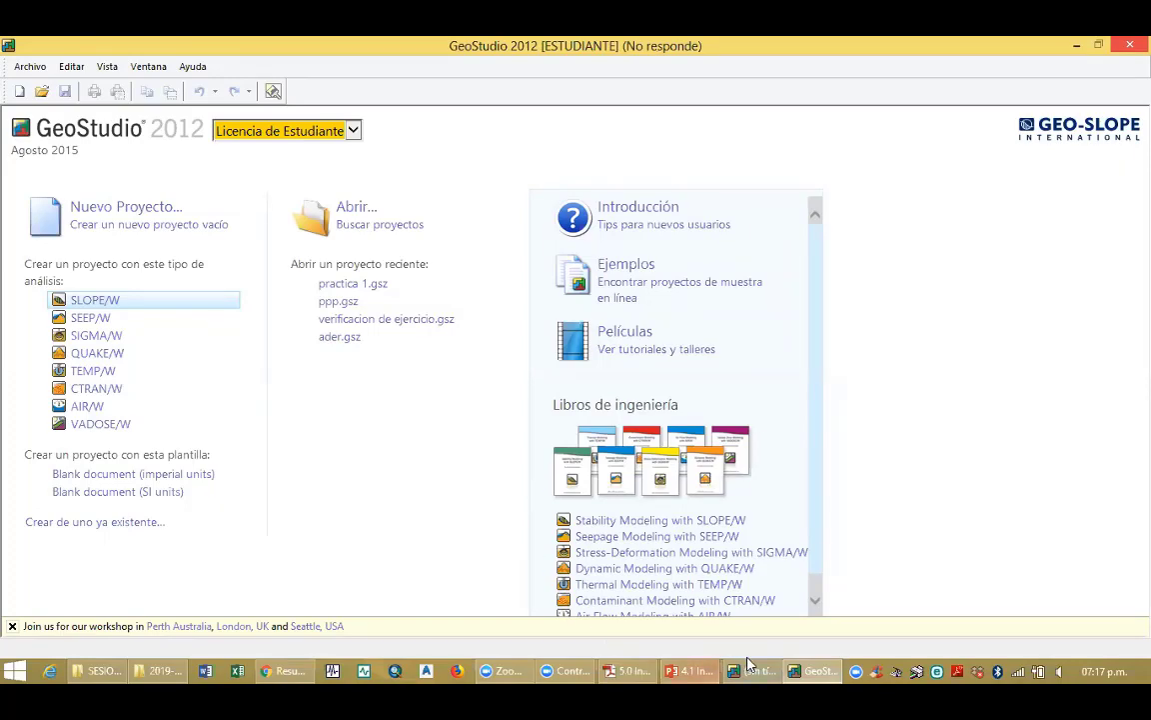
Compare the file commands of the full-licence and student-licence SLOPE/W projects, closing the student project's Introducir Análisis dialog
{"action": "left_click", "coordinate": [30, 66]}
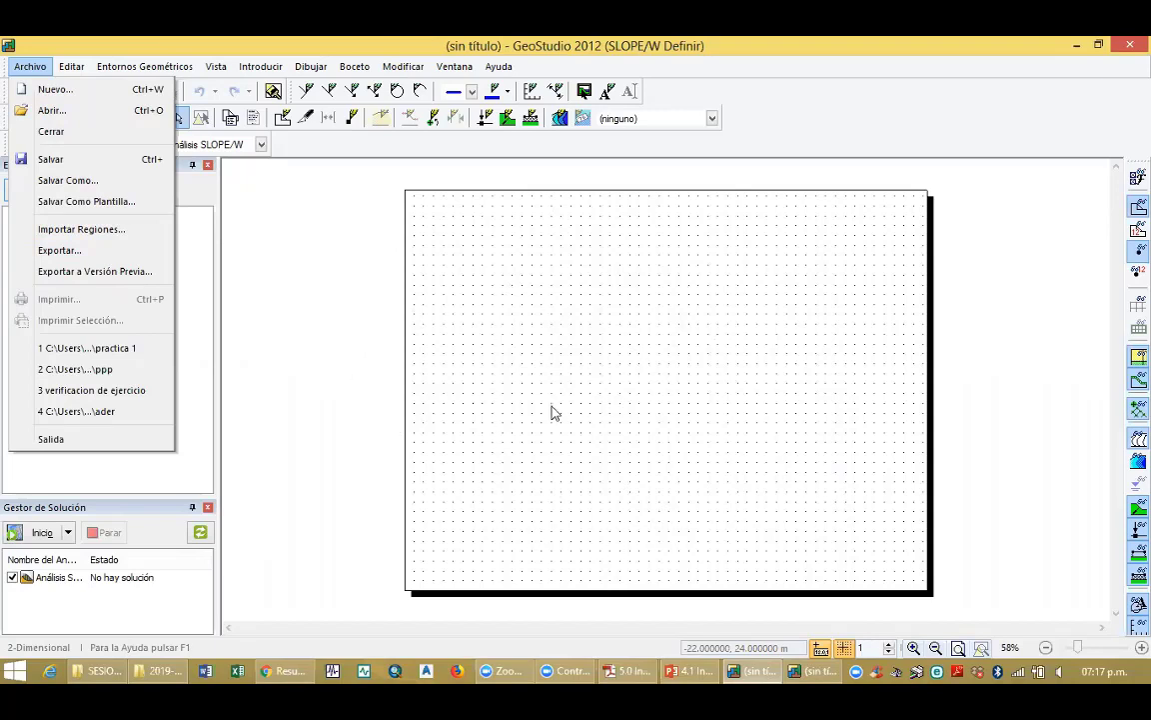
{"action": "left_click", "coordinate": [815, 671]}
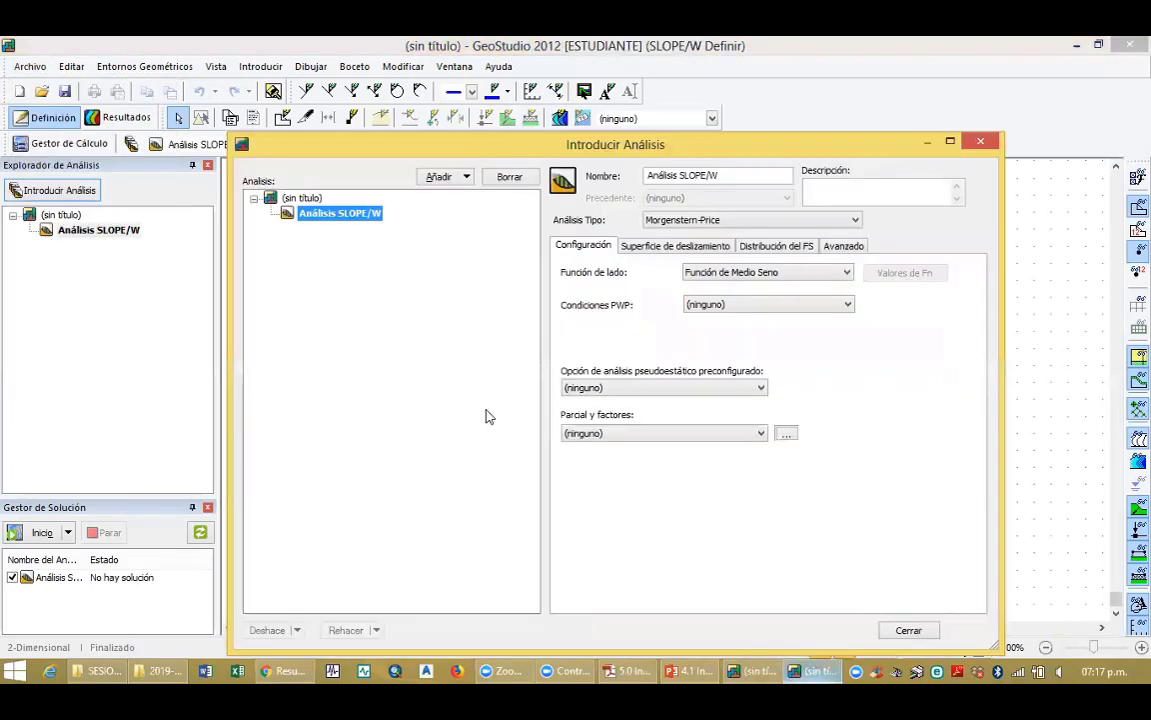
{"action": "left_click", "coordinate": [979, 142]}
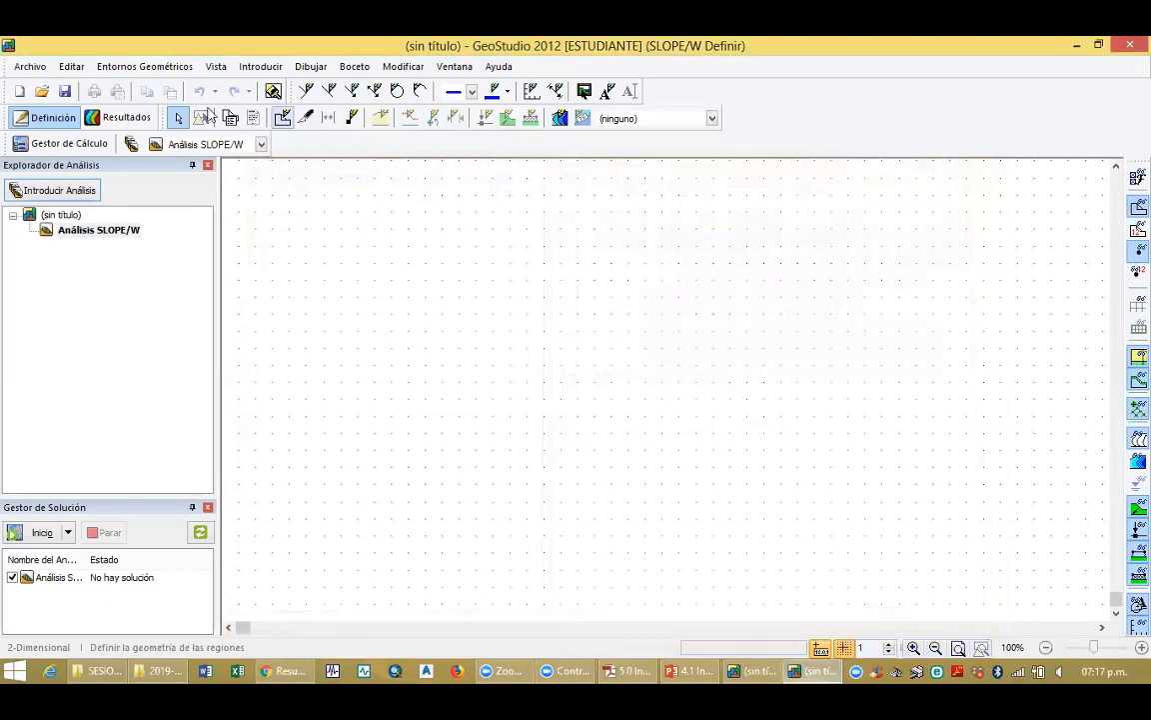
{"action": "left_click", "coordinate": [31, 66]}
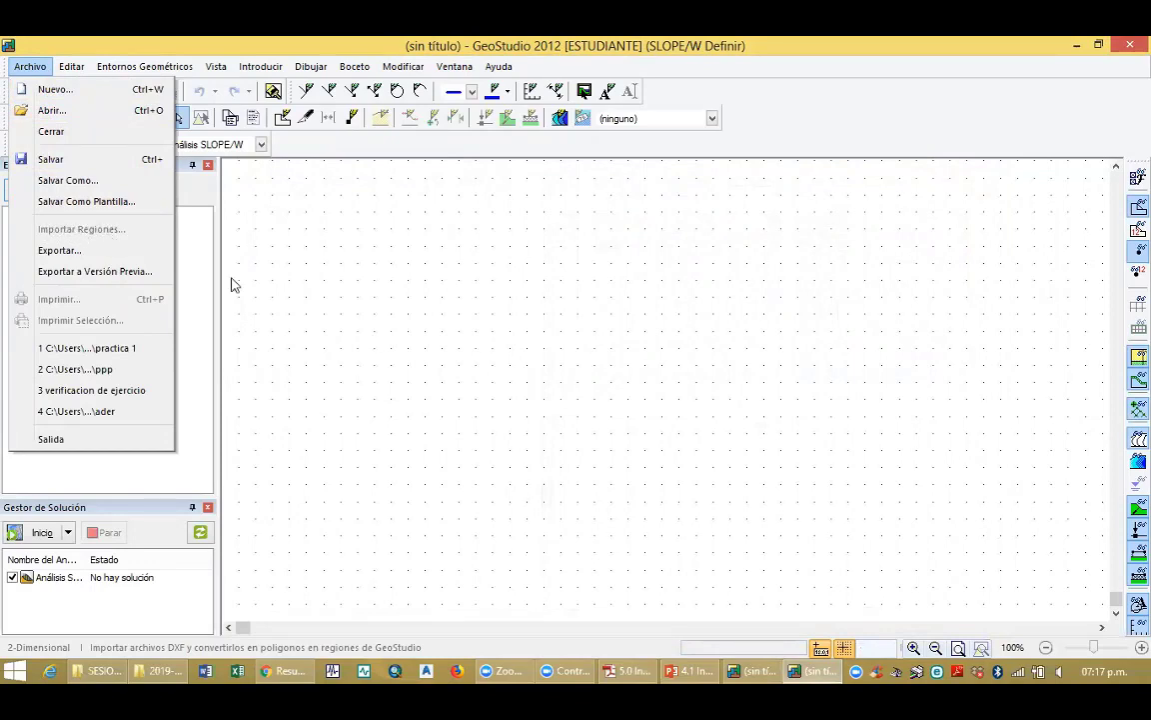
Return to the full-licence project, inspect the Importar Regiones file chooser, and close it without importing anything
{"action": "left_click", "coordinate": [744, 668]}
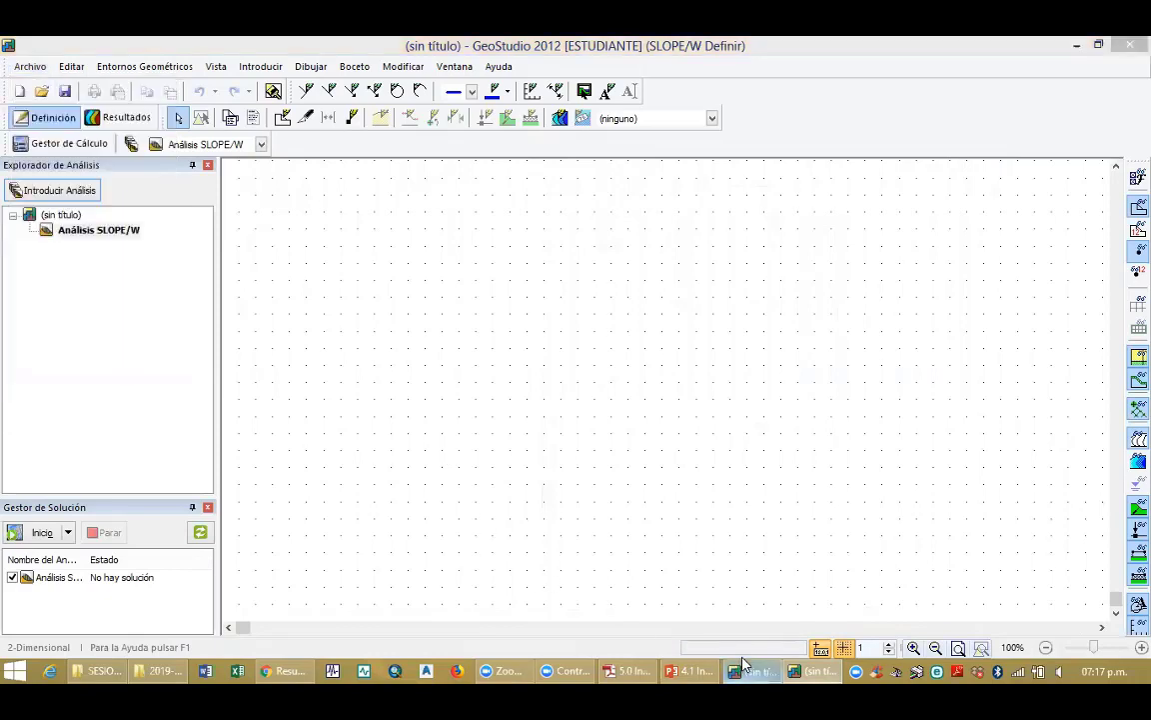
{"action": "left_click", "coordinate": [30, 66]}
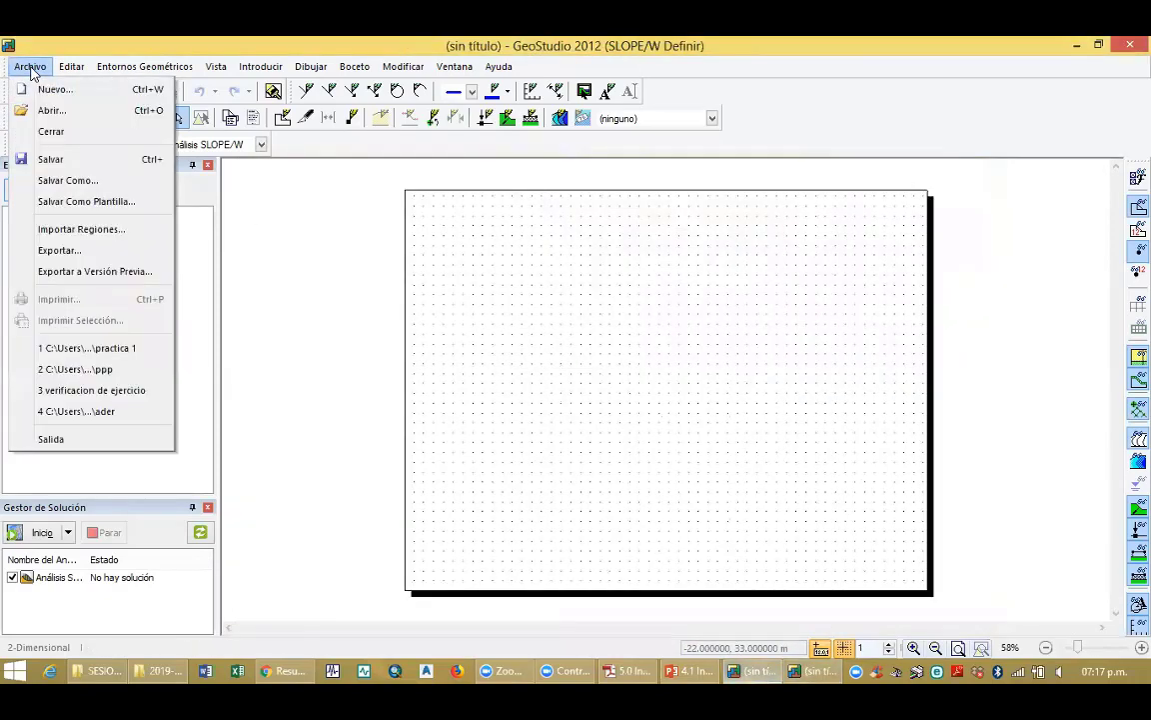
{"action": "left_click", "coordinate": [83, 232]}
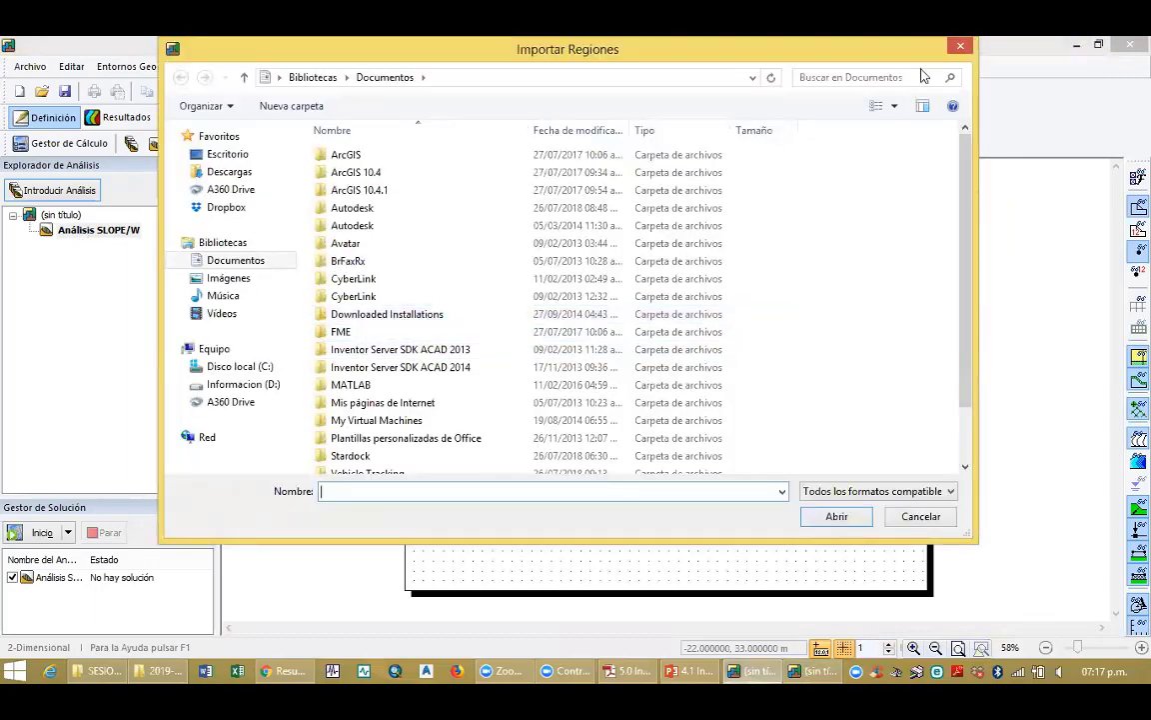
{"action": "left_click_drag", "start_coordinate": [909, 45], "coordinate": [896, 88]}
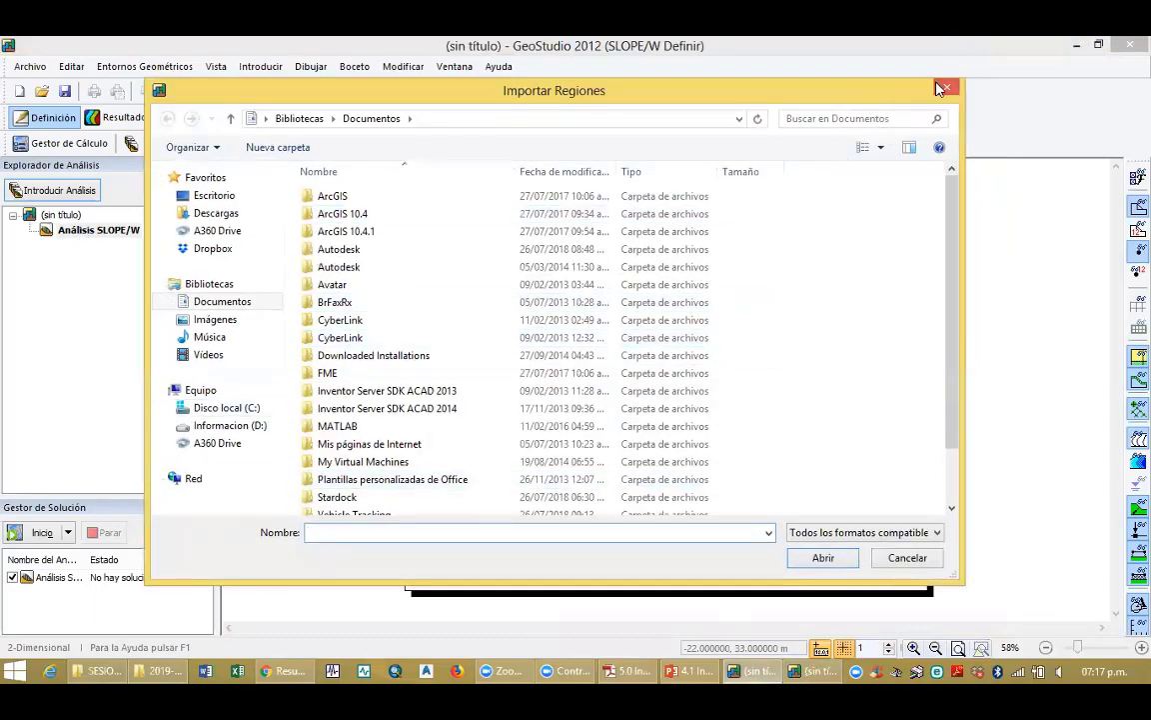
{"action": "left_click", "coordinate": [943, 90]}
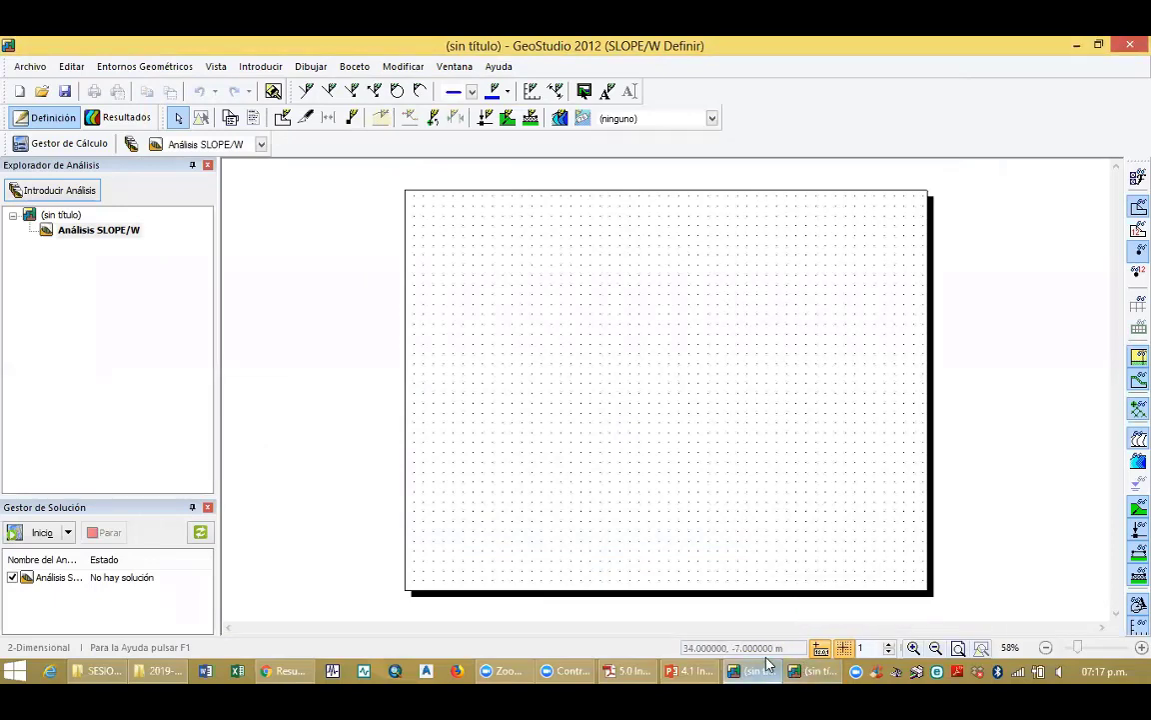
Review the recent files and editing commands, then inspect the program's Opciones dialog and close it without changes
{"action": "left_click", "coordinate": [22, 68]}
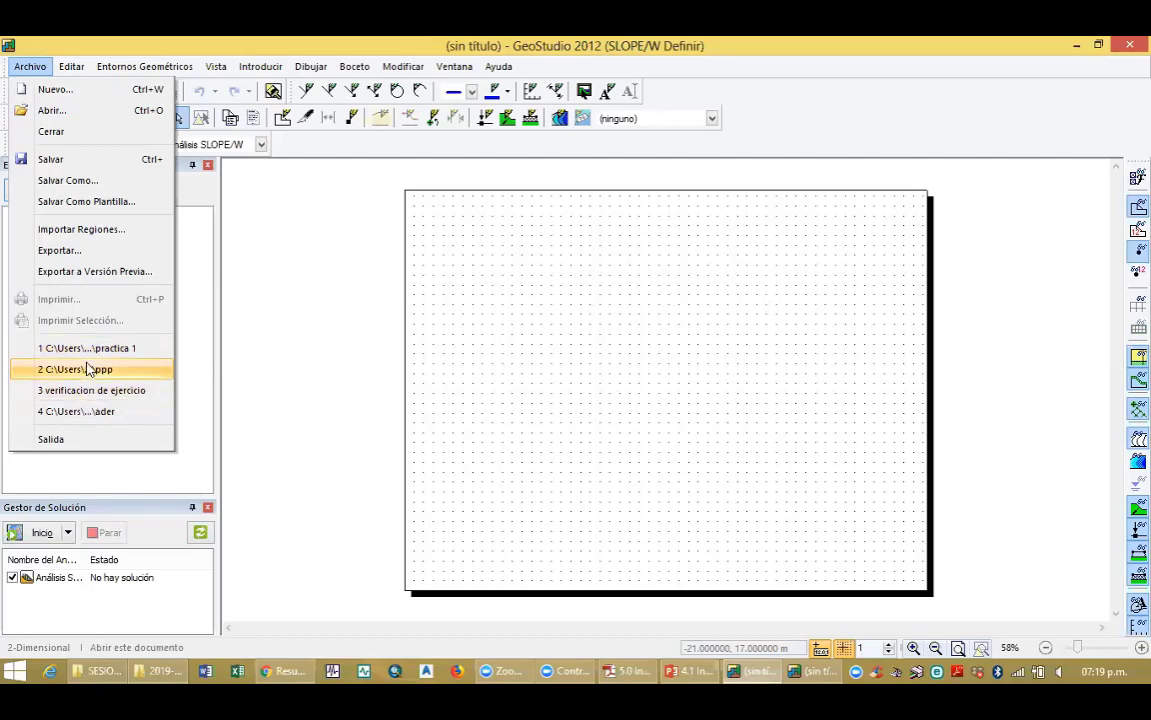
{"action": "mouse_move", "coordinate": [79, 68]}
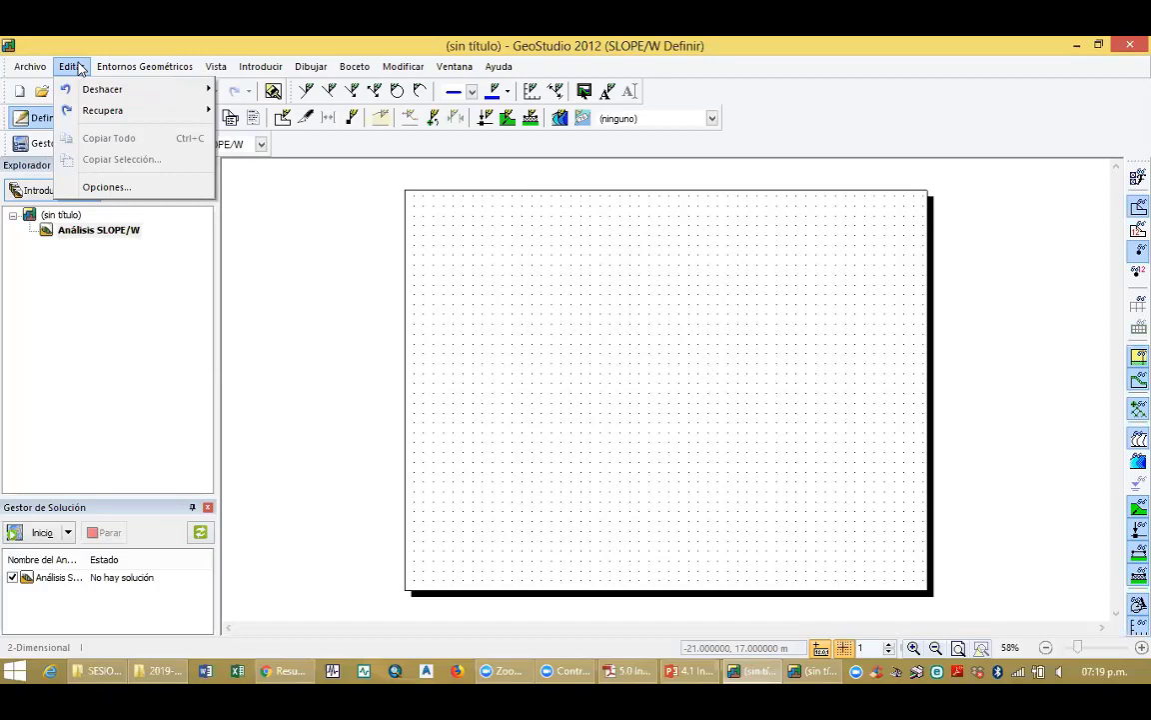
{"action": "mouse_move", "coordinate": [95, 93]}
{"action": "left_click", "coordinate": [104, 188]}
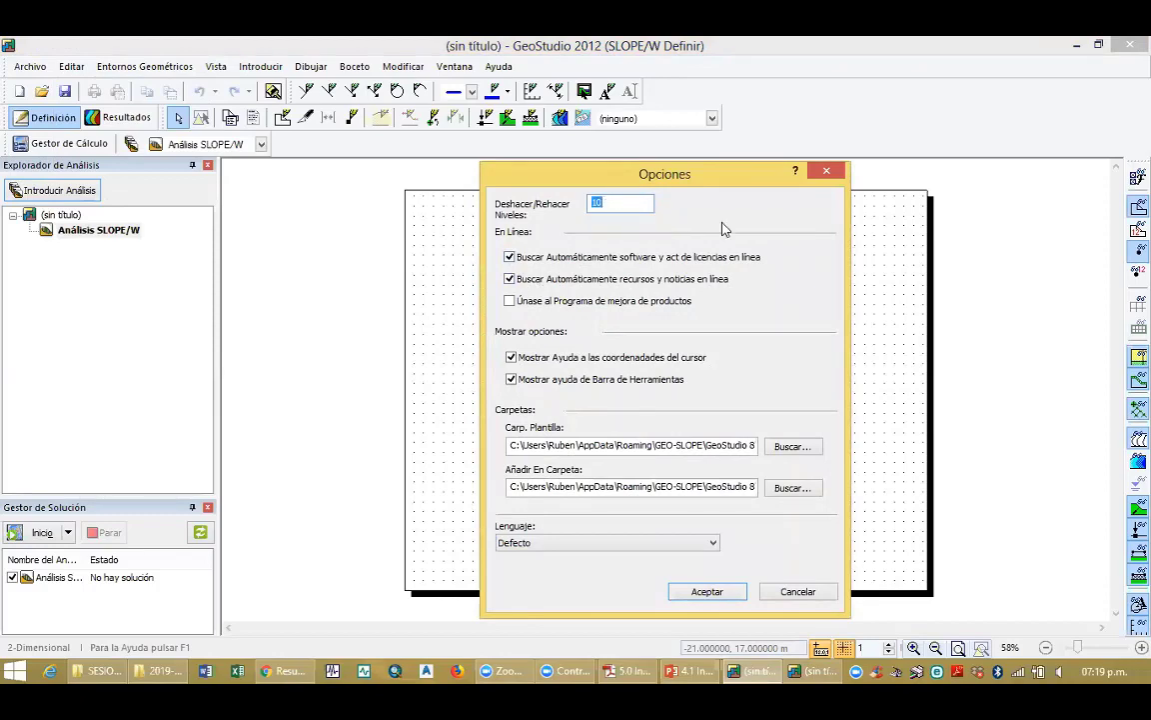
{"action": "left_click", "coordinate": [825, 173]}
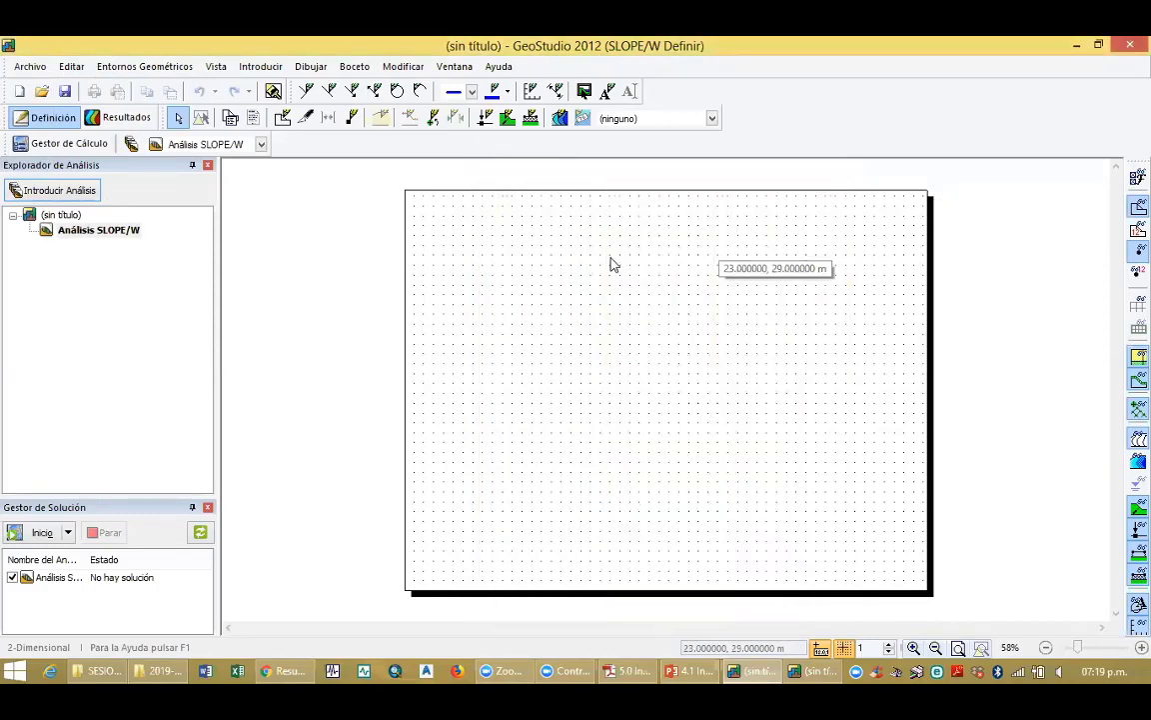
View the page setup's printer page and work area sizes in mm, and close the dialog without applying
{"action": "left_click", "coordinate": [118, 68]}
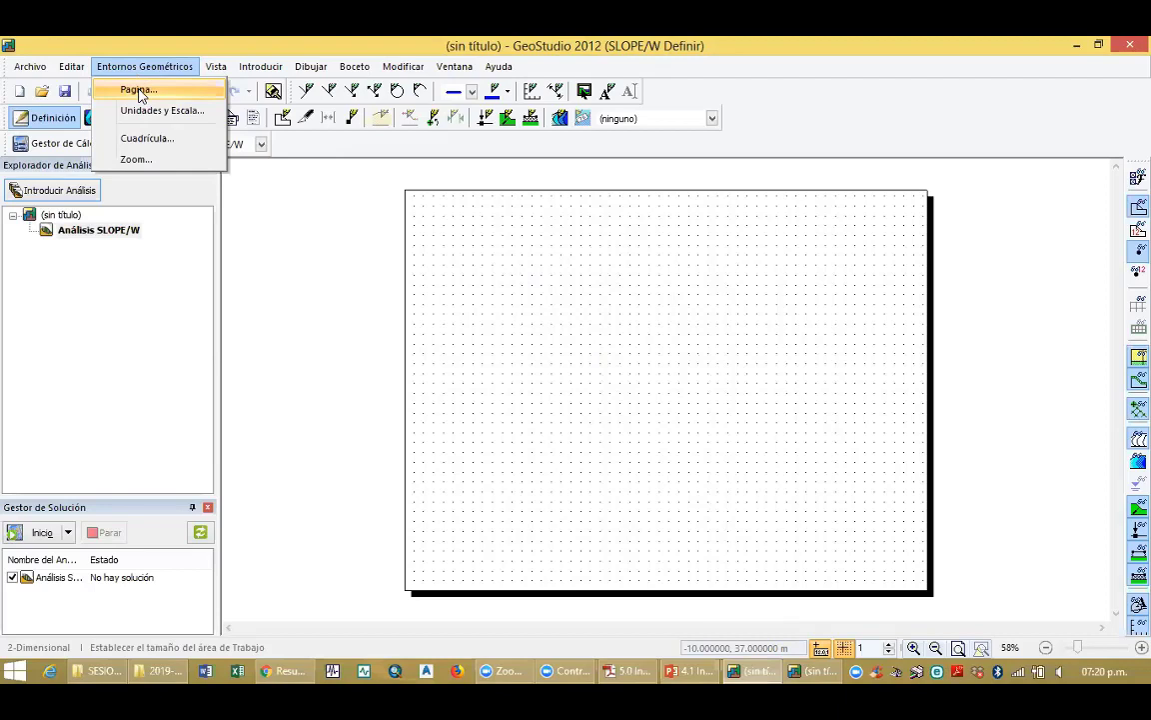
{"action": "left_click", "coordinate": [139, 91]}
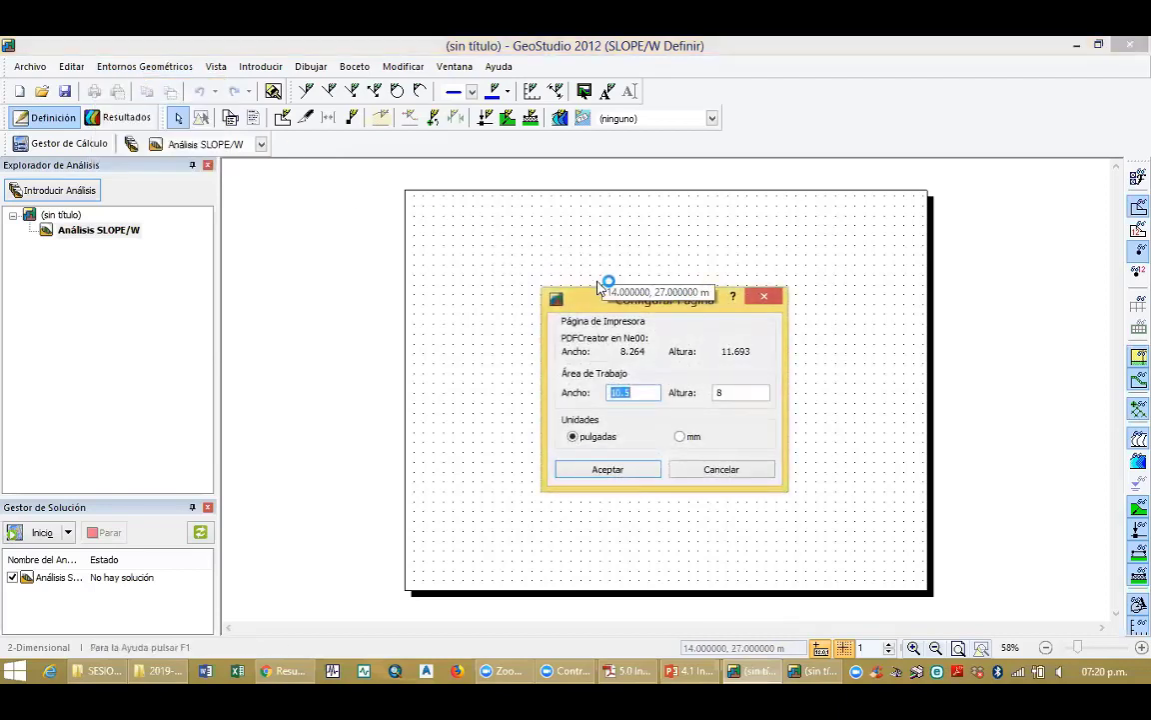
{"action": "left_click_drag", "start_coordinate": [607, 305], "coordinate": [208, 226]}
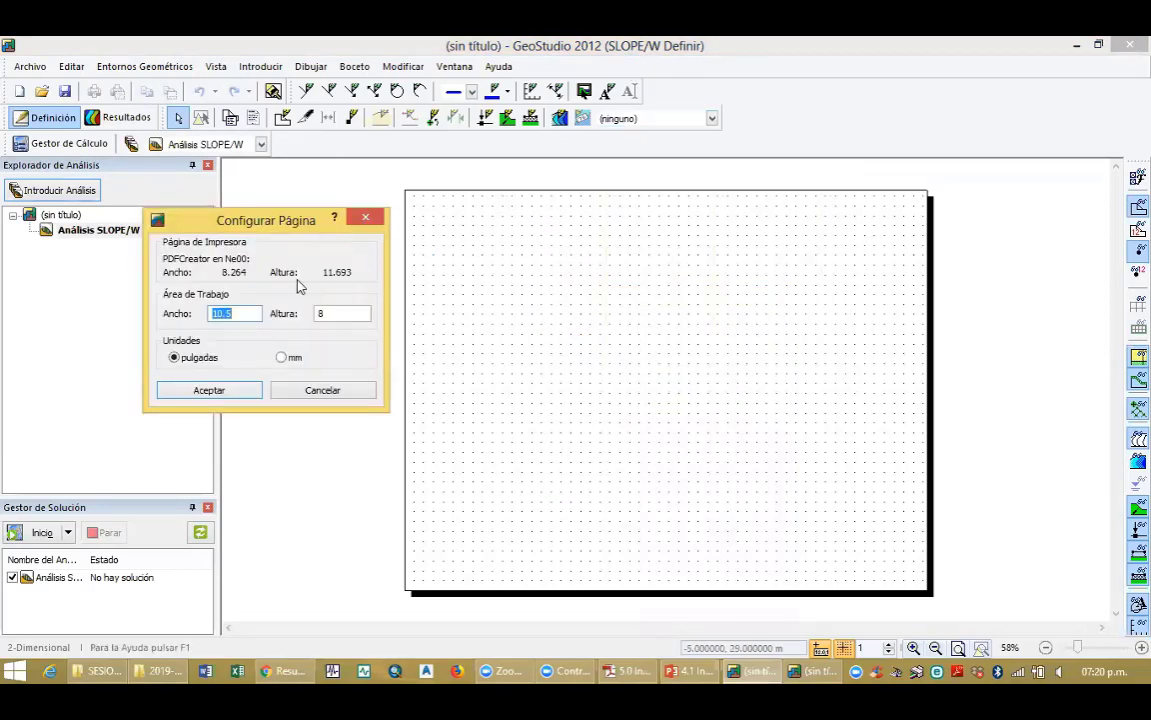
{"action": "left_click", "coordinate": [282, 358]}
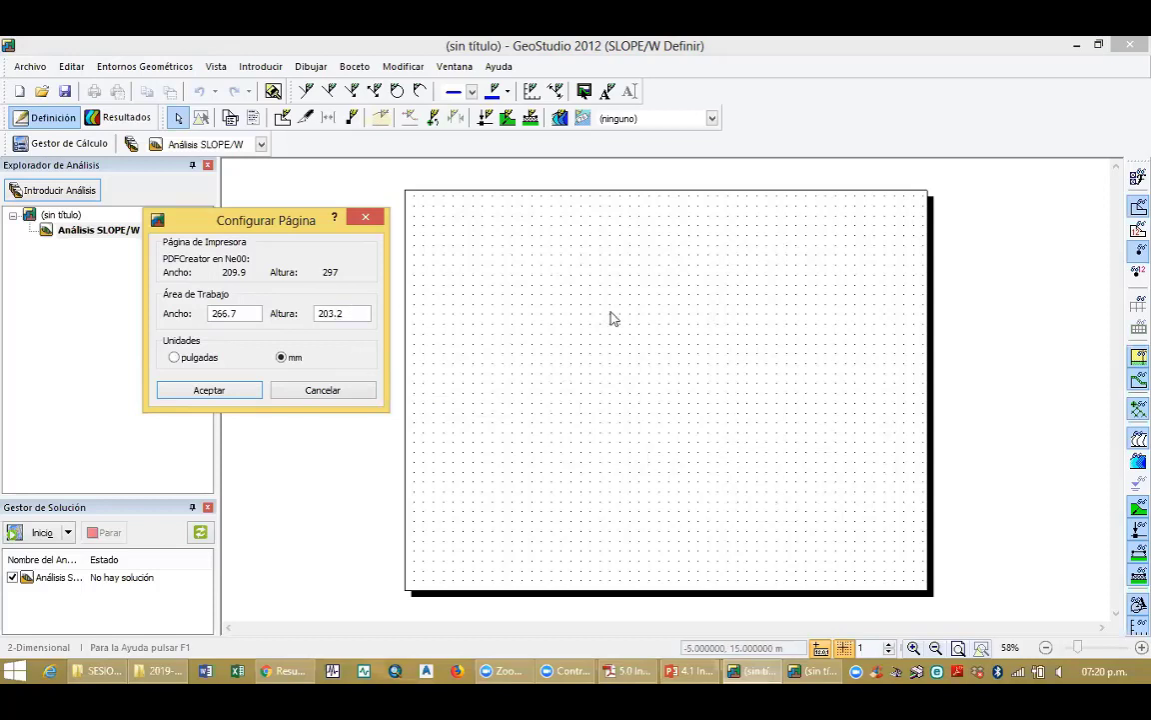
{"action": "left_click", "coordinate": [366, 221]}
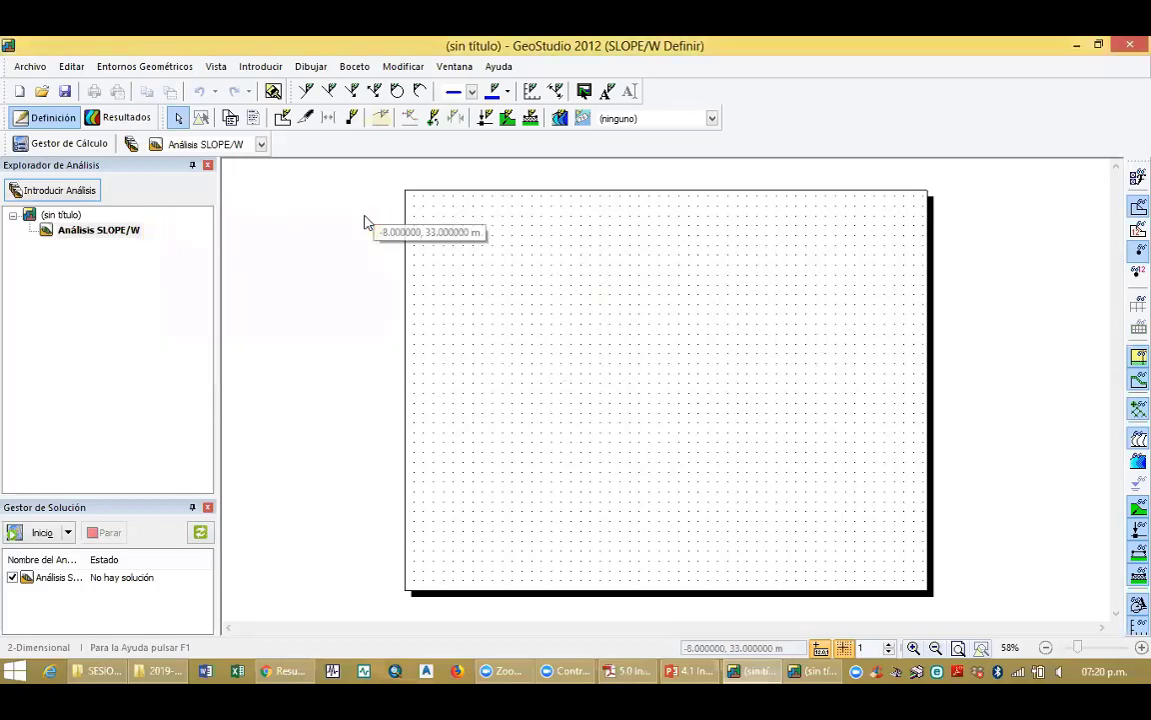
Inspect the units and scale settings, comparing Imperial with Métrico units, and move the dialog clear of the drawing page
{"action": "left_click", "coordinate": [173, 68]}
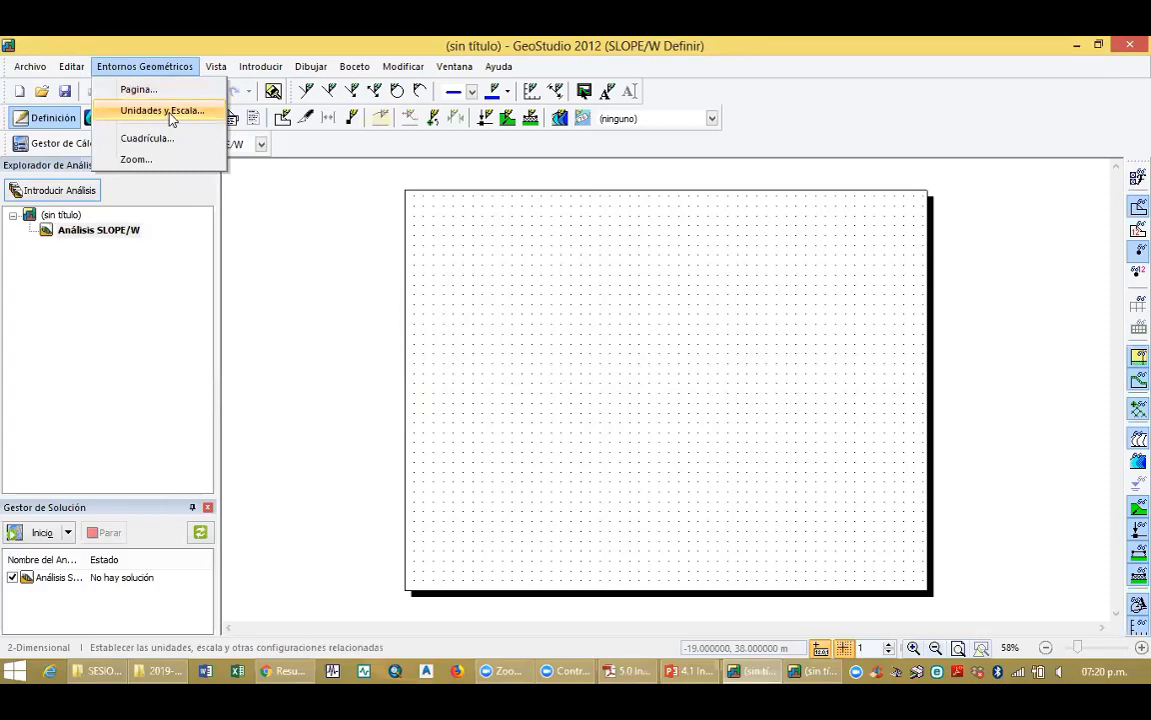
{"action": "left_click", "coordinate": [151, 108]}
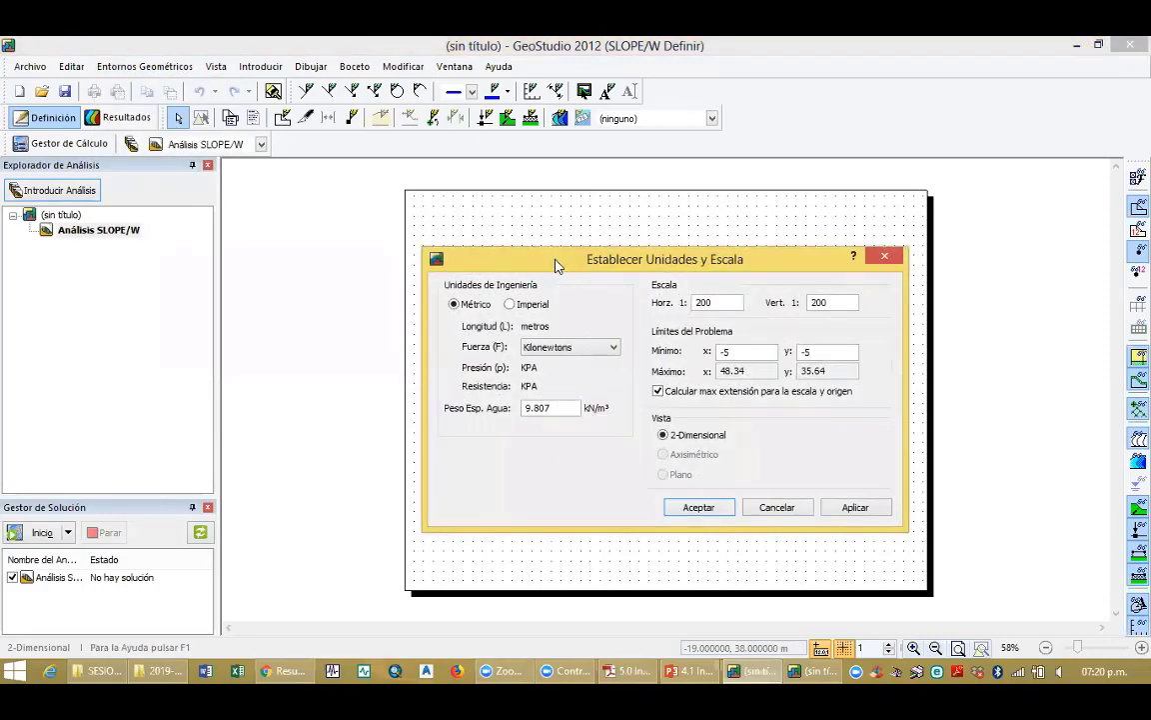
{"action": "left_click_drag", "start_coordinate": [556, 265], "coordinate": [466, 196]}
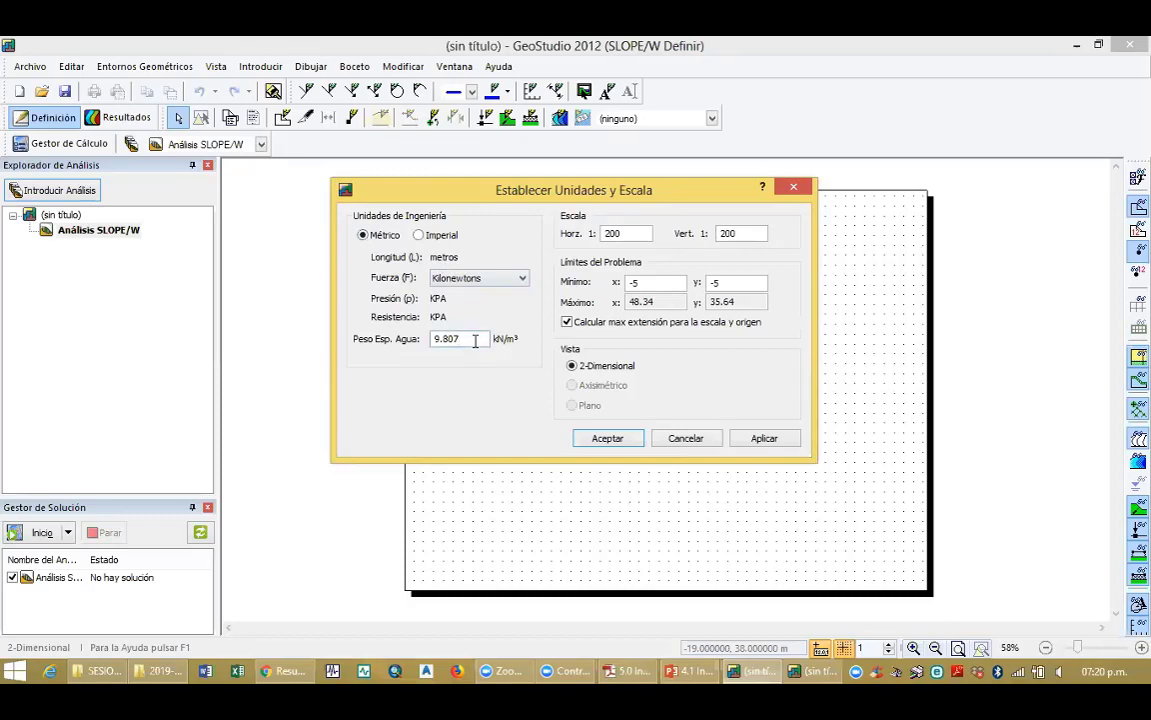
{"action": "left_click", "coordinate": [419, 236]}
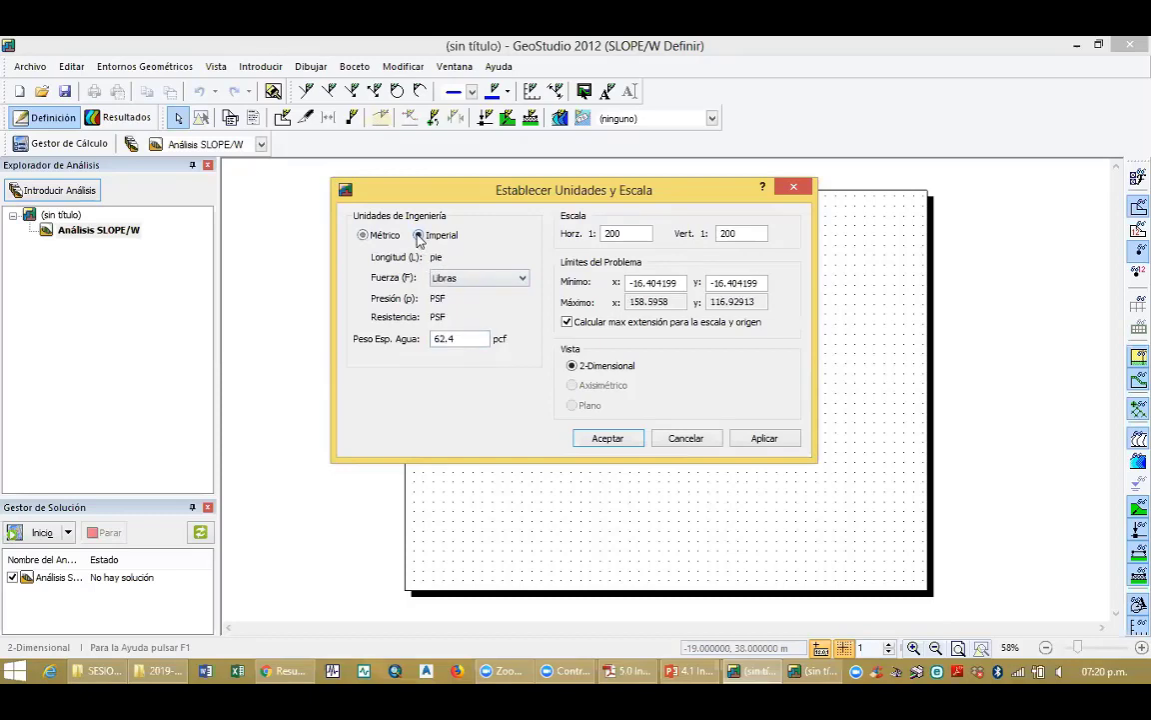
{"action": "left_click", "coordinate": [365, 236]}
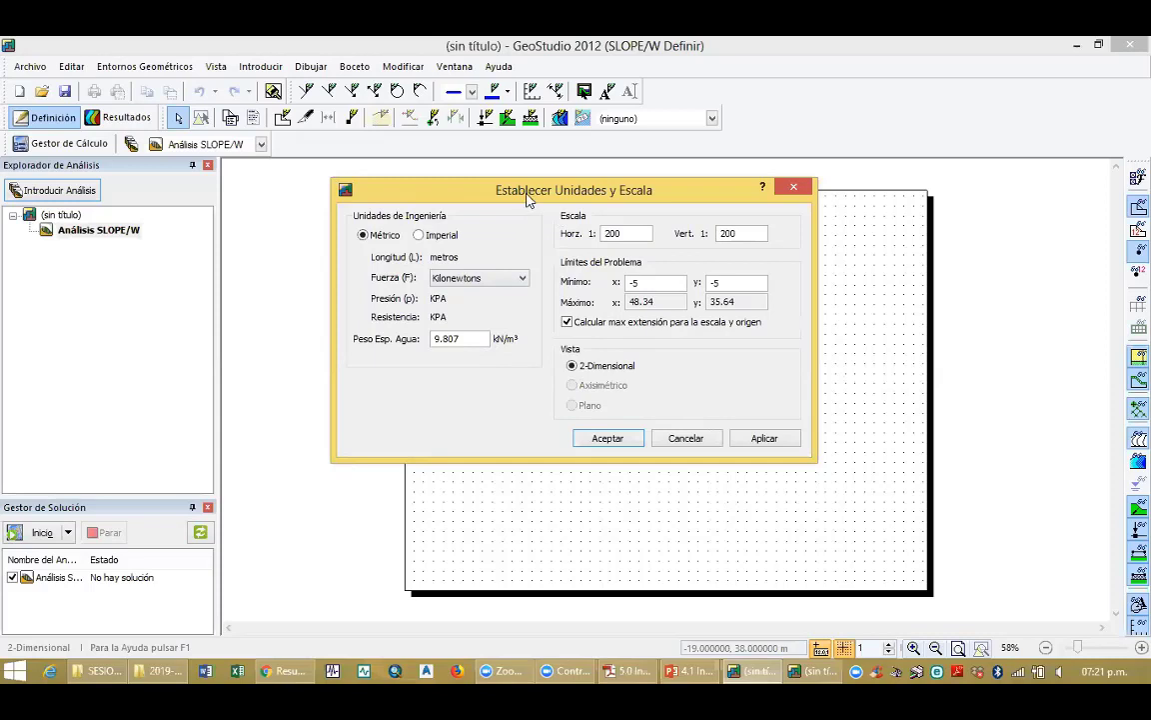
{"action": "left_click_drag", "start_coordinate": [521, 198], "coordinate": [329, 137]}
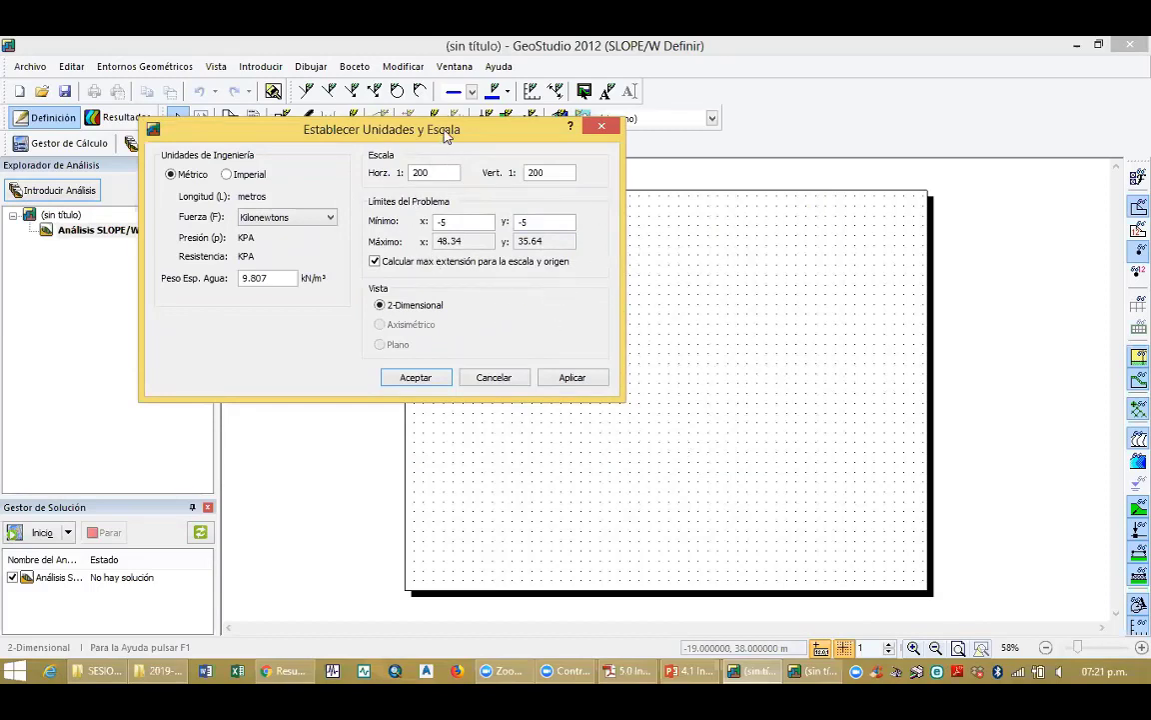
{"action": "left_click_drag", "start_coordinate": [443, 136], "coordinate": [363, 119]}
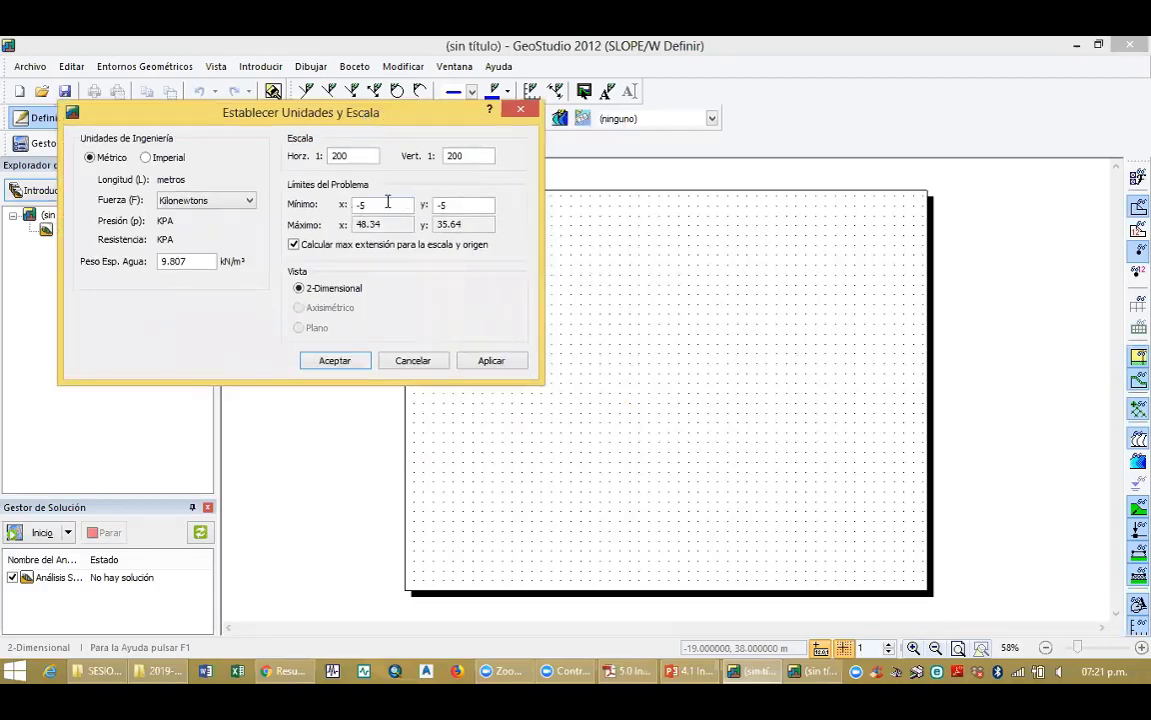
Annotate the page's lower corner with a red origin and X and Y axes, clear the annotation, and close the units settings
{"action": "left_click", "coordinate": [736, 74]}
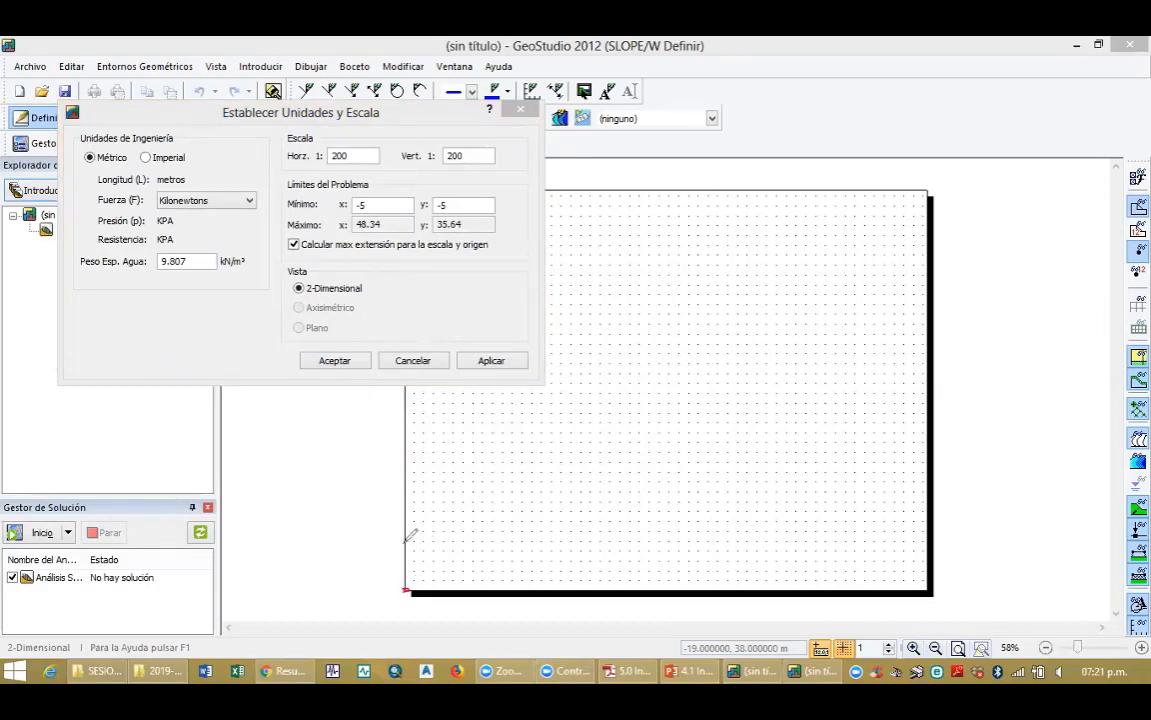
{"action": "mouse_move", "coordinate": [407, 541]}
{"action": "left_mouse_down"}
{"action": "mouse_move", "coordinate": [454, 544]}
{"action": "mouse_move", "coordinate": [461, 585]}
{"action": "left_mouse_up"}
{"action": "left_click", "coordinate": [455, 544]}
{"action": "left_click_drag", "start_coordinate": [456, 543], "coordinate": [788, 545]}
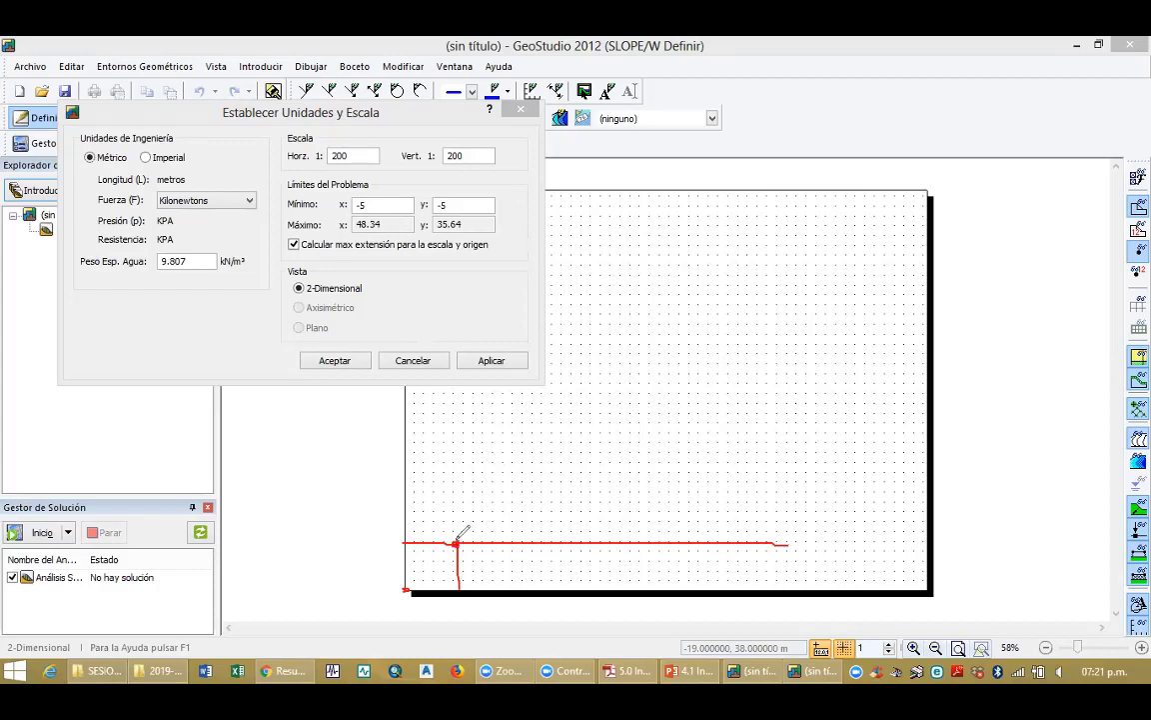
{"action": "mouse_move", "coordinate": [454, 538]}
{"action": "left_mouse_down"}
{"action": "mouse_move", "coordinate": [446, 398]}
{"action": "mouse_move", "coordinate": [453, 412]}
{"action": "left_mouse_up"}
{"action": "left_click_drag", "start_coordinate": [789, 541], "coordinate": [795, 553]}
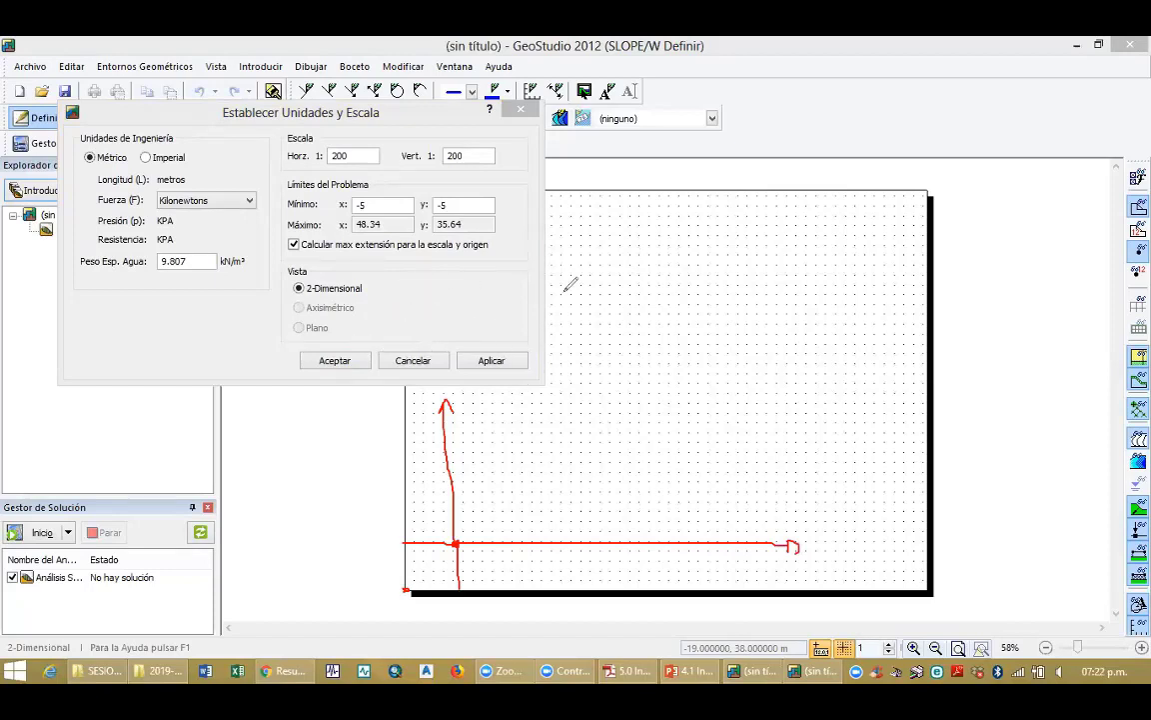
{"action": "mouse_move", "coordinate": [468, 450]}
{"action": "left_mouse_down"}
{"action": "mouse_move", "coordinate": [455, 527]}
{"action": "mouse_move", "coordinate": [391, 586]}
{"action": "mouse_move", "coordinate": [511, 542]}
{"action": "mouse_move", "coordinate": [802, 537]}
{"action": "left_mouse_up"}
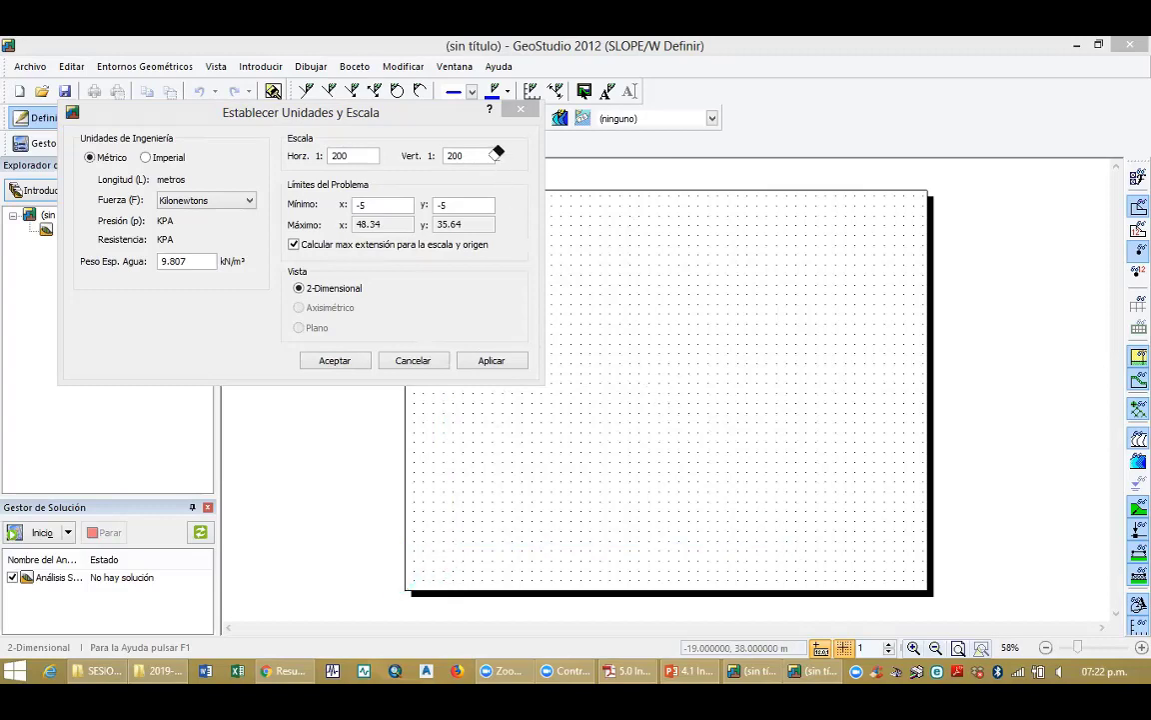
{"action": "left_click", "coordinate": [521, 109]}
Open the Cuadrícula settings and place the dialog beside the drawing page
{"action": "left_click", "coordinate": [160, 68]}
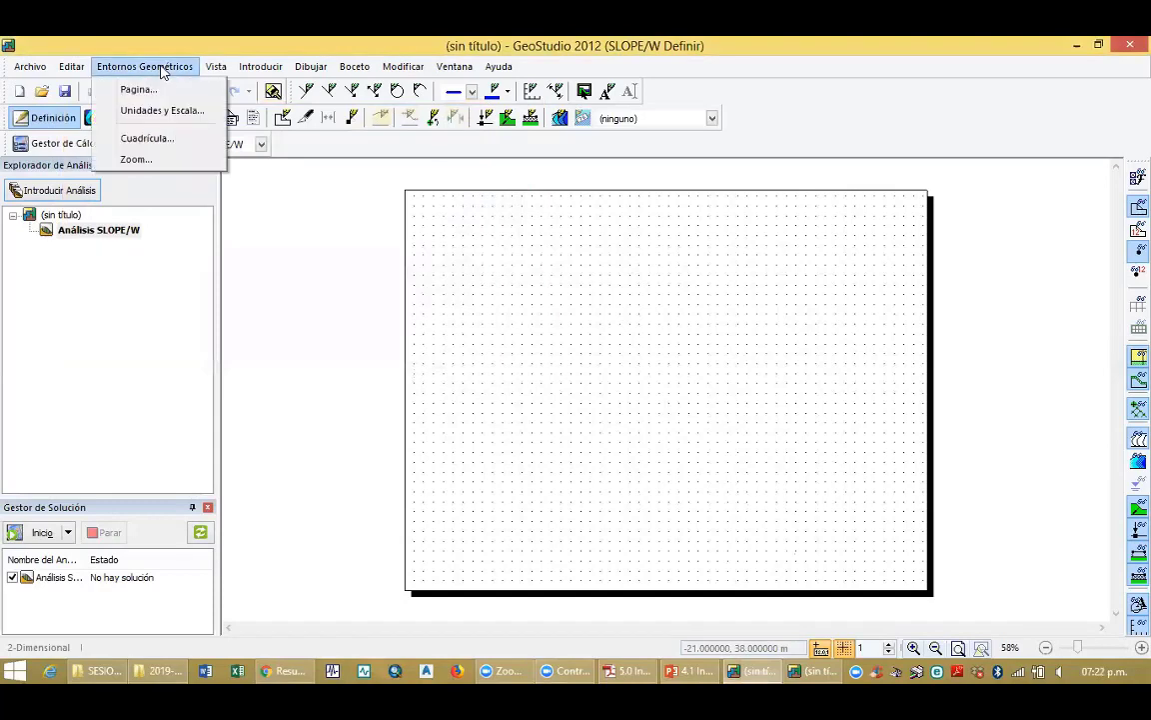
{"action": "left_click", "coordinate": [168, 138]}
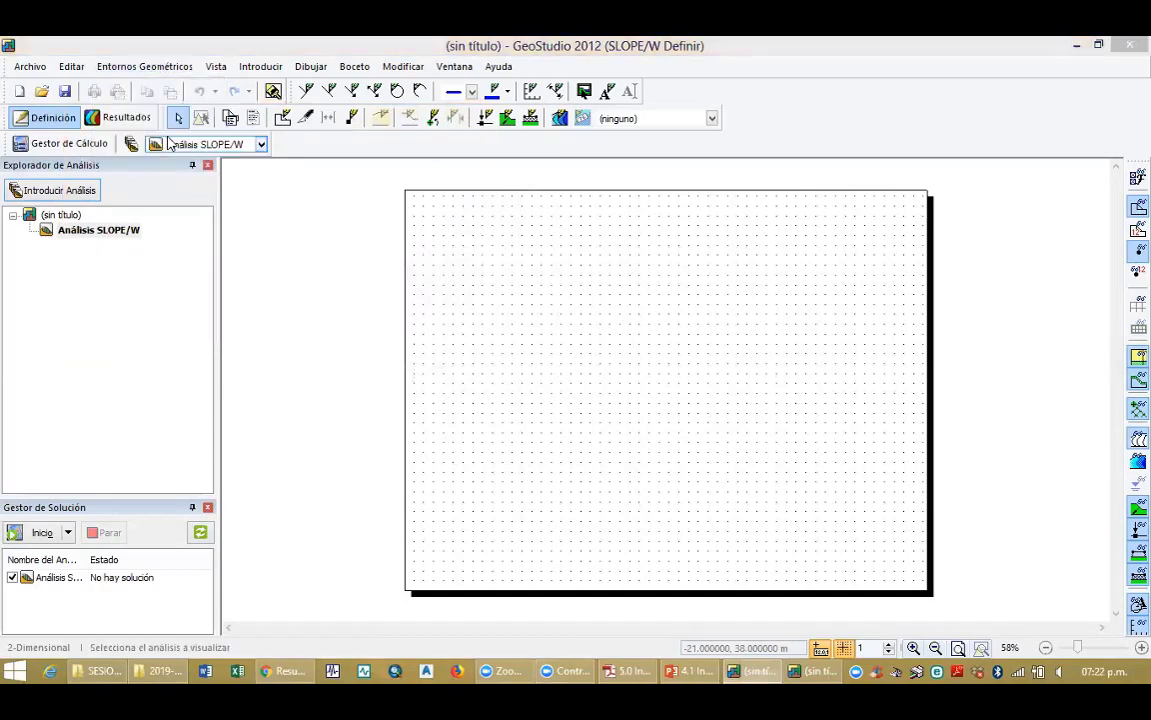
{"action": "left_click_drag", "start_coordinate": [502, 258], "coordinate": [222, 210]}
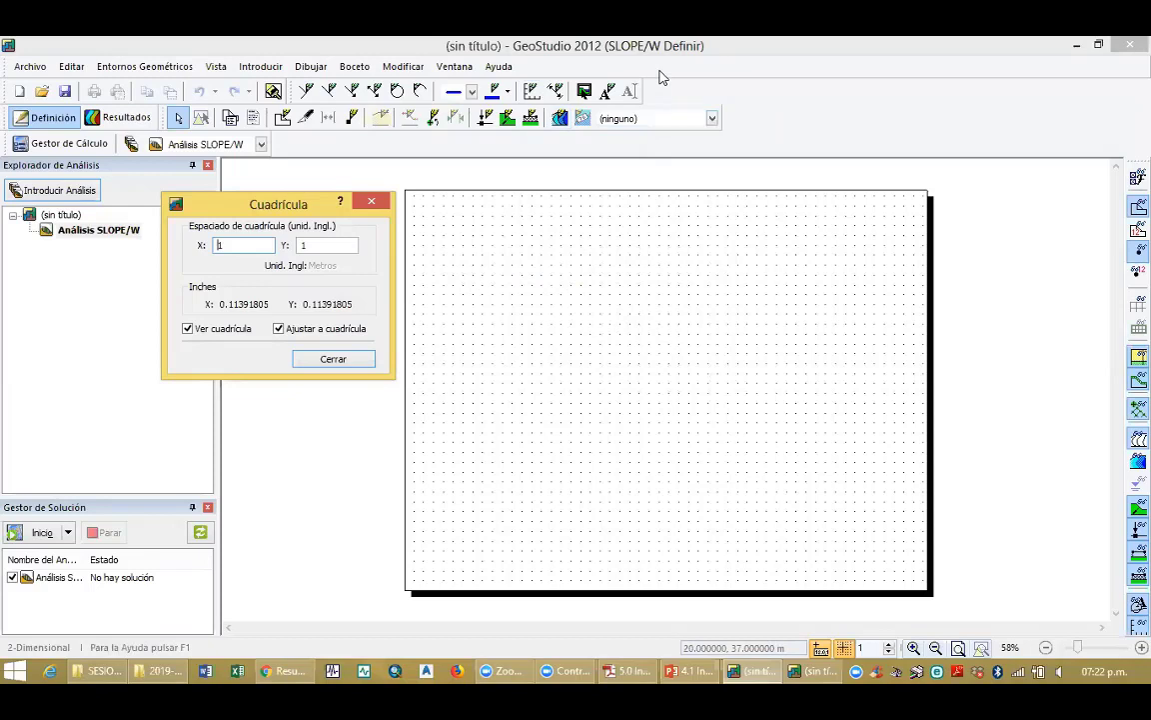
Annotate the grid in red with a short vertical line, two axes, and a rising two-segment slope profile with marked points
{"action": "left_click", "coordinate": [630, 222]}
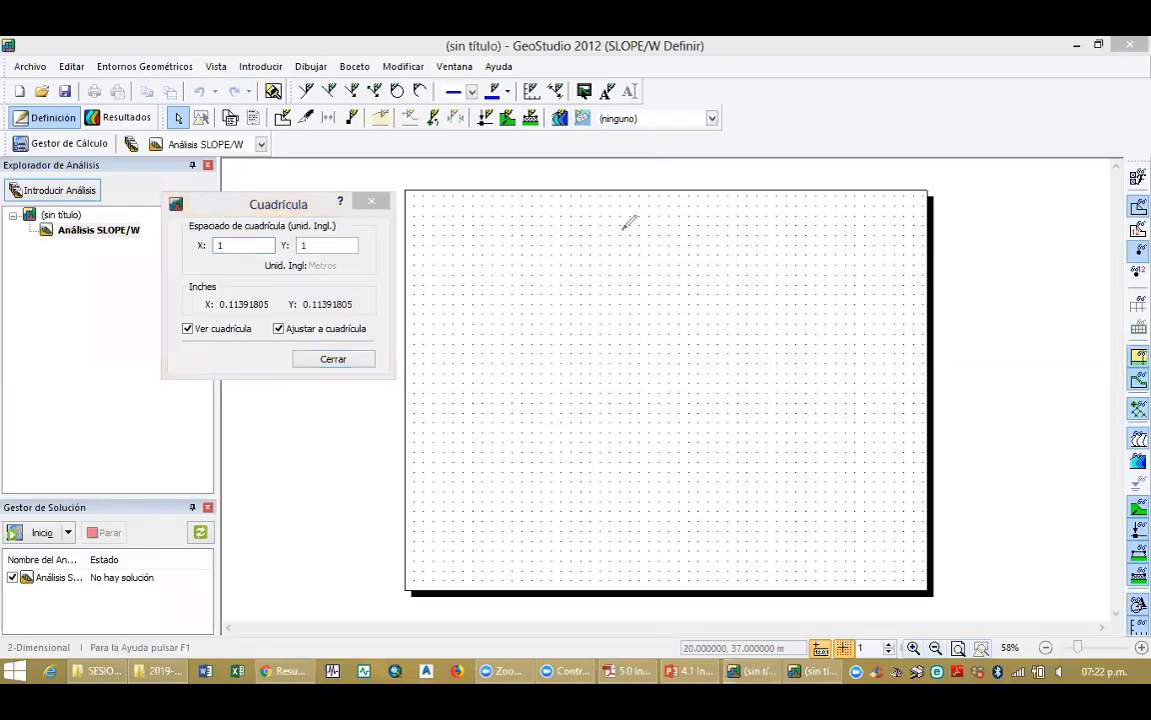
{"action": "left_click_drag", "start_coordinate": [620, 233], "coordinate": [622, 347]}
{"action": "mouse_move", "coordinate": [452, 248]}
{"action": "left_mouse_down"}
{"action": "mouse_move", "coordinate": [453, 514]}
{"action": "mouse_move", "coordinate": [848, 516]}
{"action": "mouse_move", "coordinate": [821, 510]}
{"action": "left_mouse_up"}
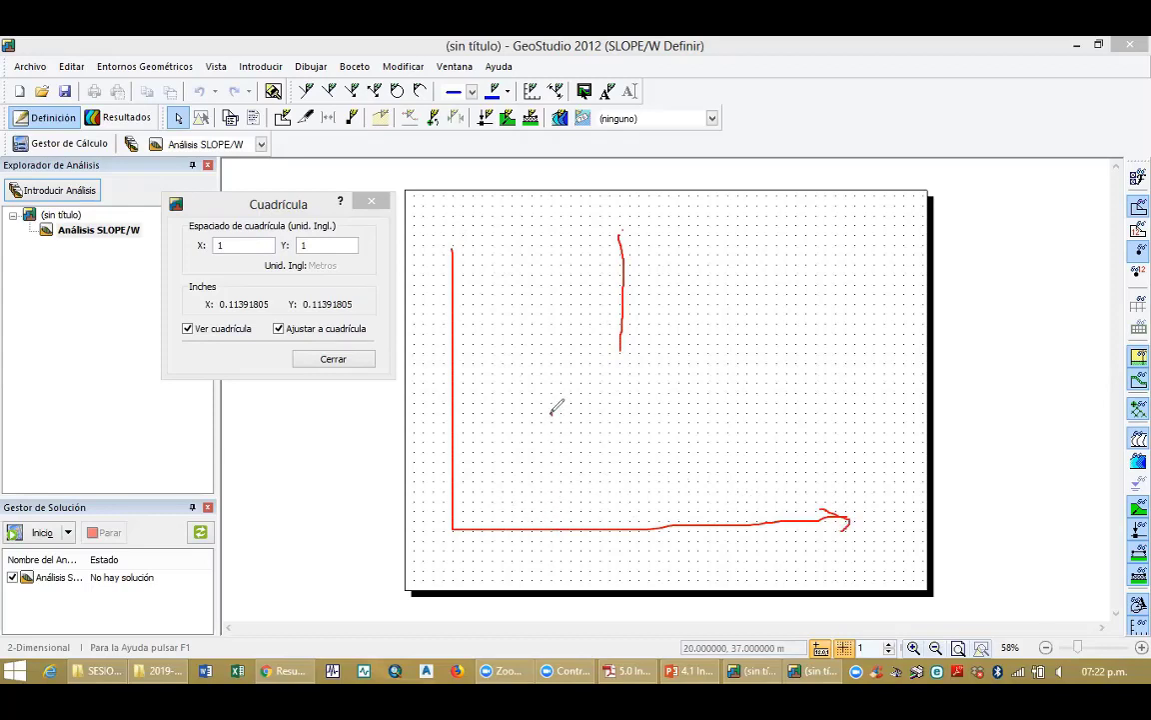
{"action": "left_click_drag", "start_coordinate": [551, 414], "coordinate": [553, 410]}
{"action": "left_click_drag", "start_coordinate": [638, 383], "coordinate": [642, 383]}
{"action": "mouse_move", "coordinate": [457, 520]}
{"action": "left_mouse_down"}
{"action": "mouse_move", "coordinate": [552, 406]}
{"action": "mouse_move", "coordinate": [654, 389]}
{"action": "left_mouse_up"}
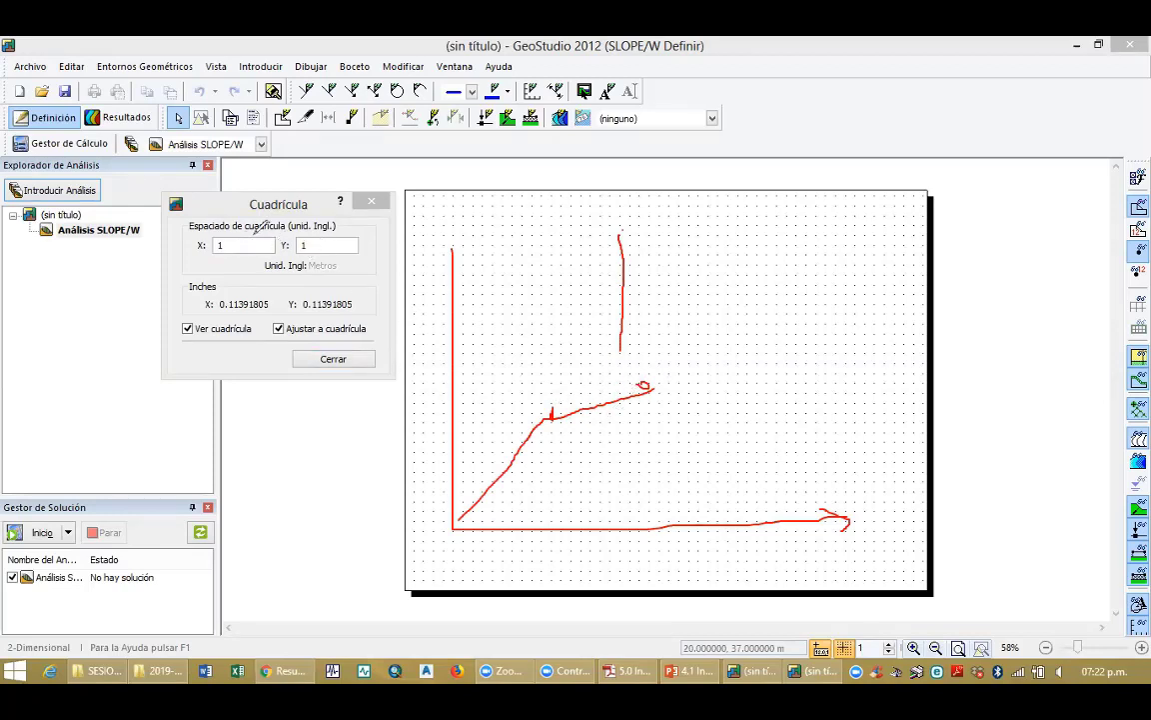
Clear the red annotation strokes from the grid on the drawing page
{"action": "left_click", "coordinate": [726, 150]}
{"action": "left_click_drag", "start_coordinate": [628, 378], "coordinate": [613, 236]}
{"action": "mouse_move", "coordinate": [661, 406]}
{"action": "left_mouse_down"}
{"action": "mouse_move", "coordinate": [553, 411]}
{"action": "mouse_move", "coordinate": [462, 255]}
{"action": "mouse_move", "coordinate": [666, 499]}
{"action": "mouse_move", "coordinate": [854, 522]}
{"action": "left_mouse_up"}
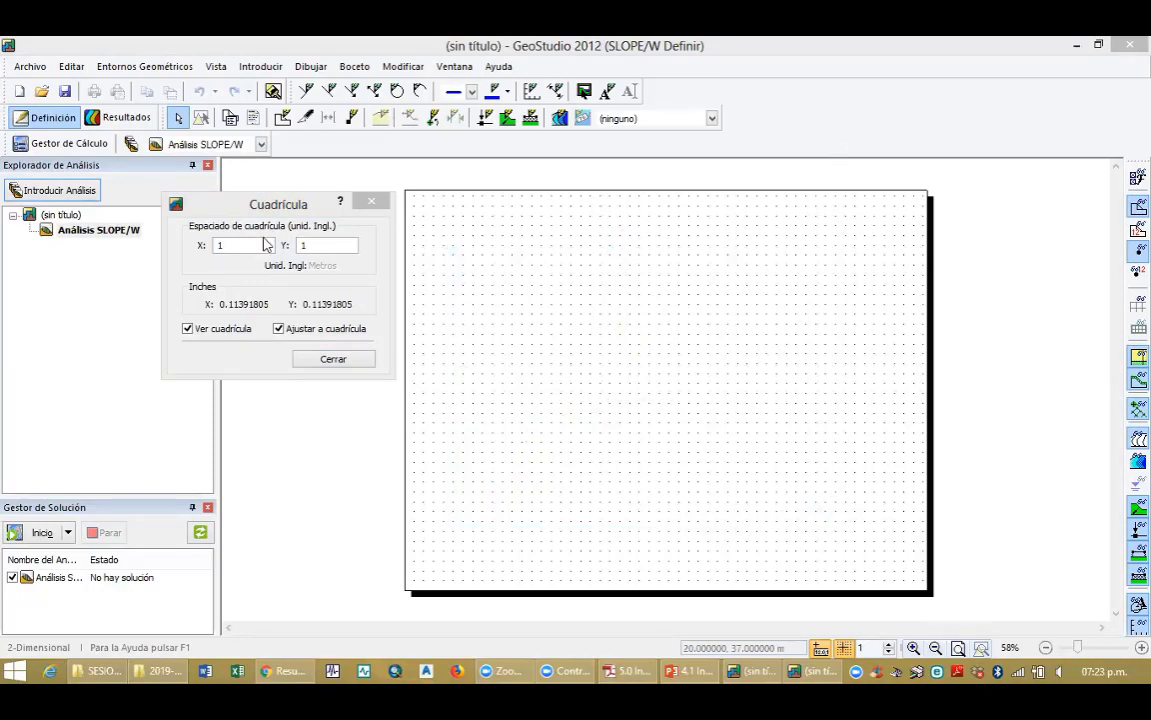
Set the grid spacing to 5 m in both X and Y
{"action": "left_click", "coordinate": [200, 245]}
{"action": "type", "text": "5"}
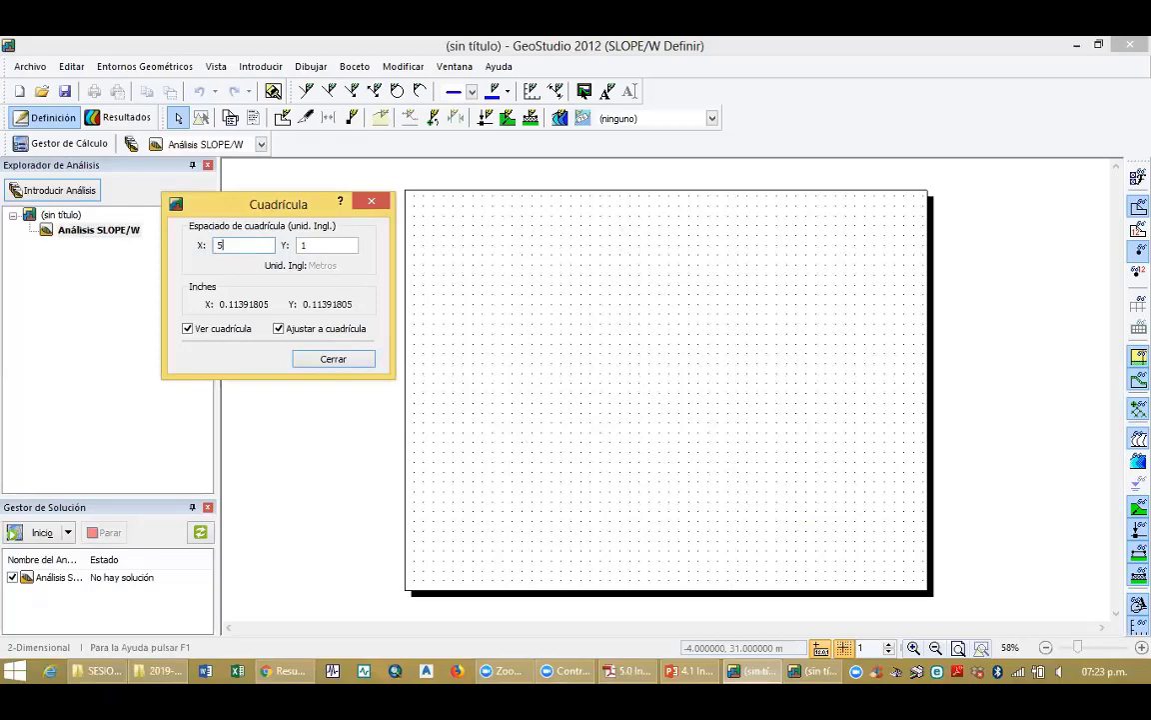
{"action": "left_click_drag", "start_coordinate": [311, 247], "coordinate": [282, 246]}
{"action": "type", "text": "5"}
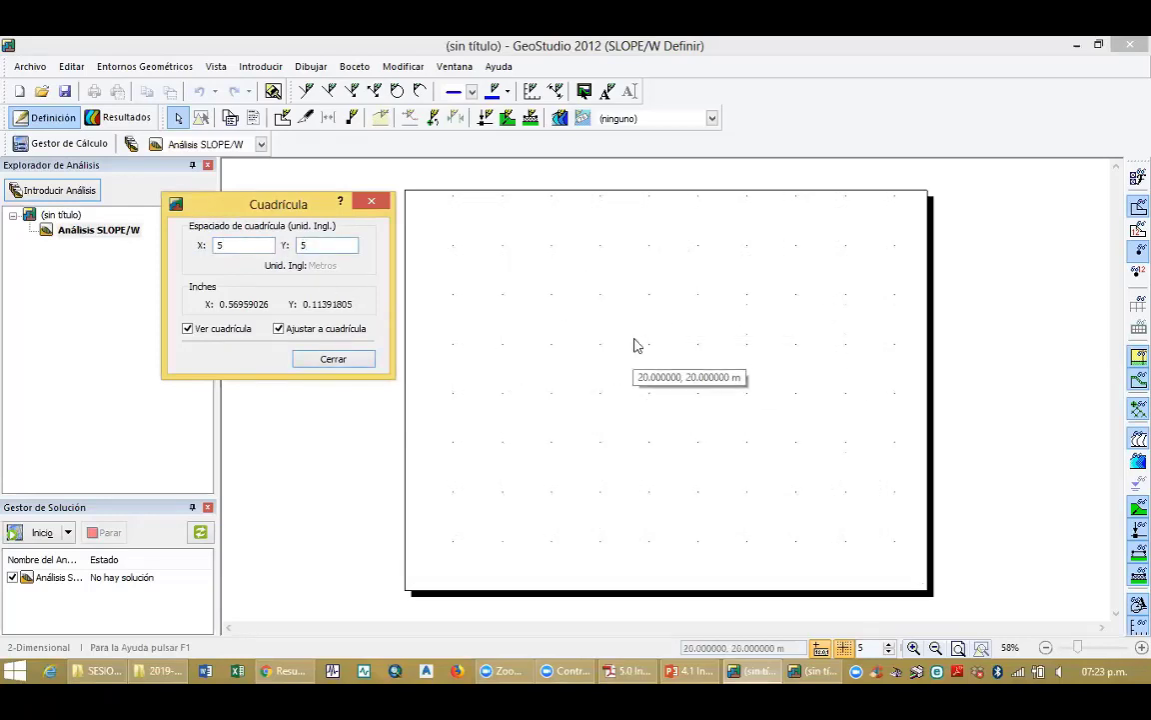
Set the grid spacing to 10 m in both X and Y, and close the Cuadrícula settings
{"action": "double_click", "coordinate": [225, 248]}
{"action": "type", "text": "10"}
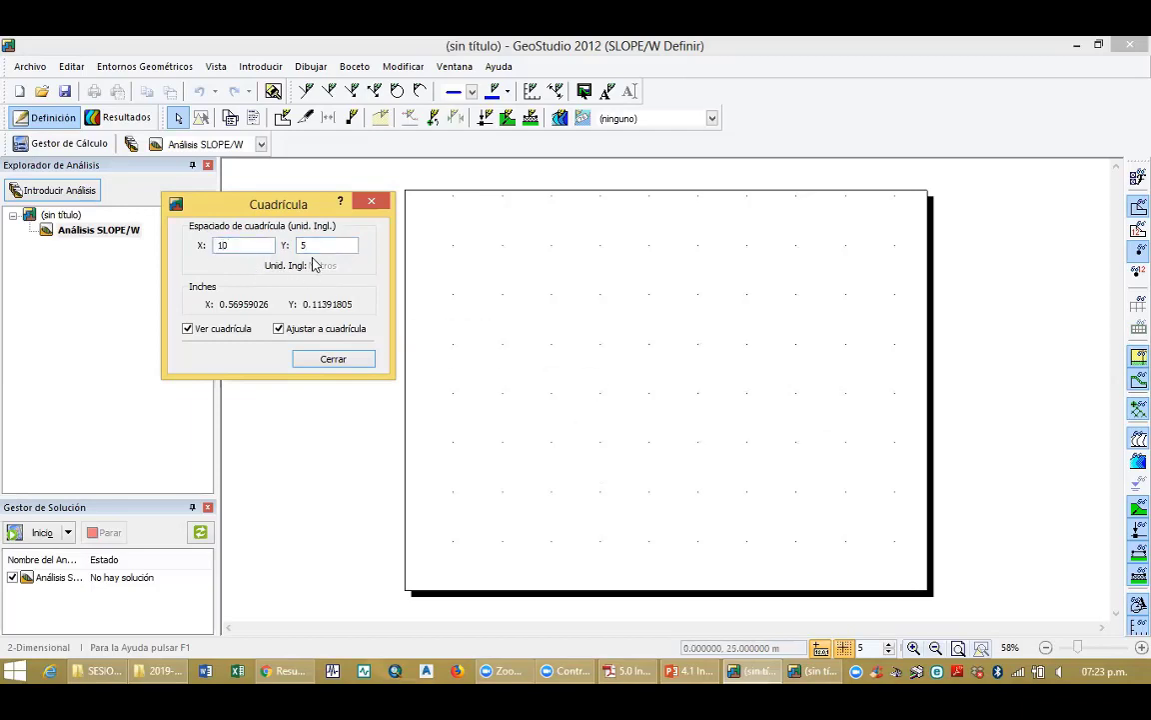
{"action": "double_click", "coordinate": [302, 245]}
{"action": "left_click", "coordinate": [333, 359]}
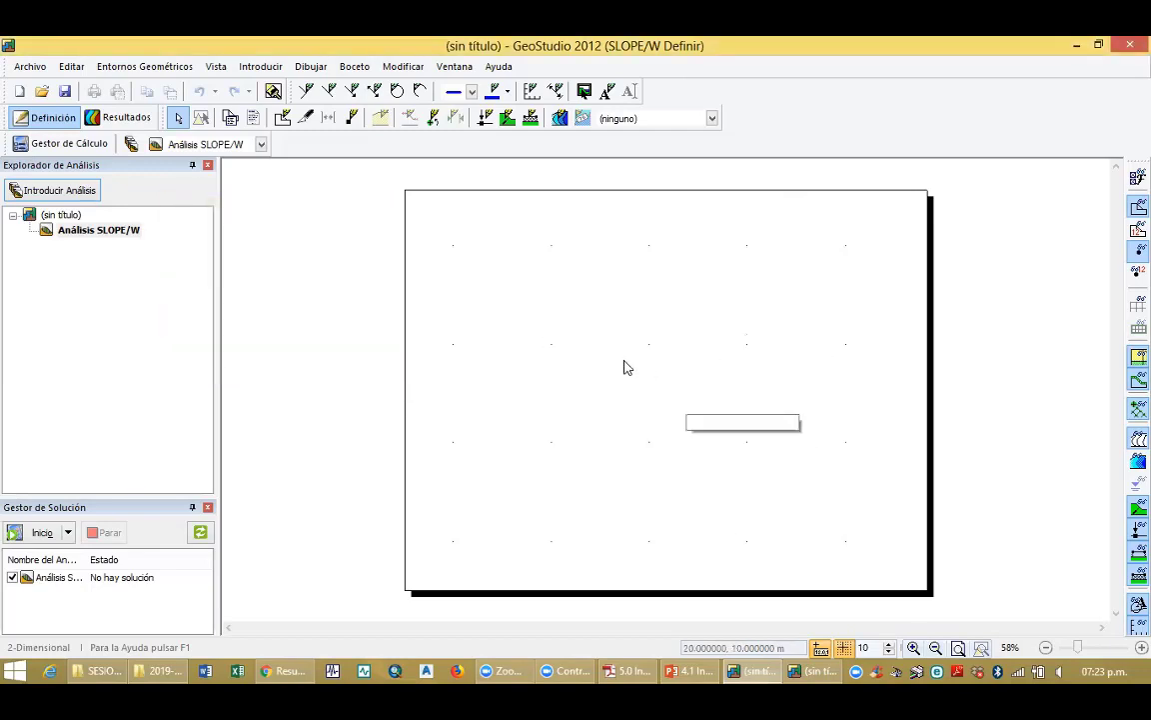
Turn the grid off and on again to compare free and snapped cursor coordinates
{"action": "left_click", "coordinate": [845, 648]}
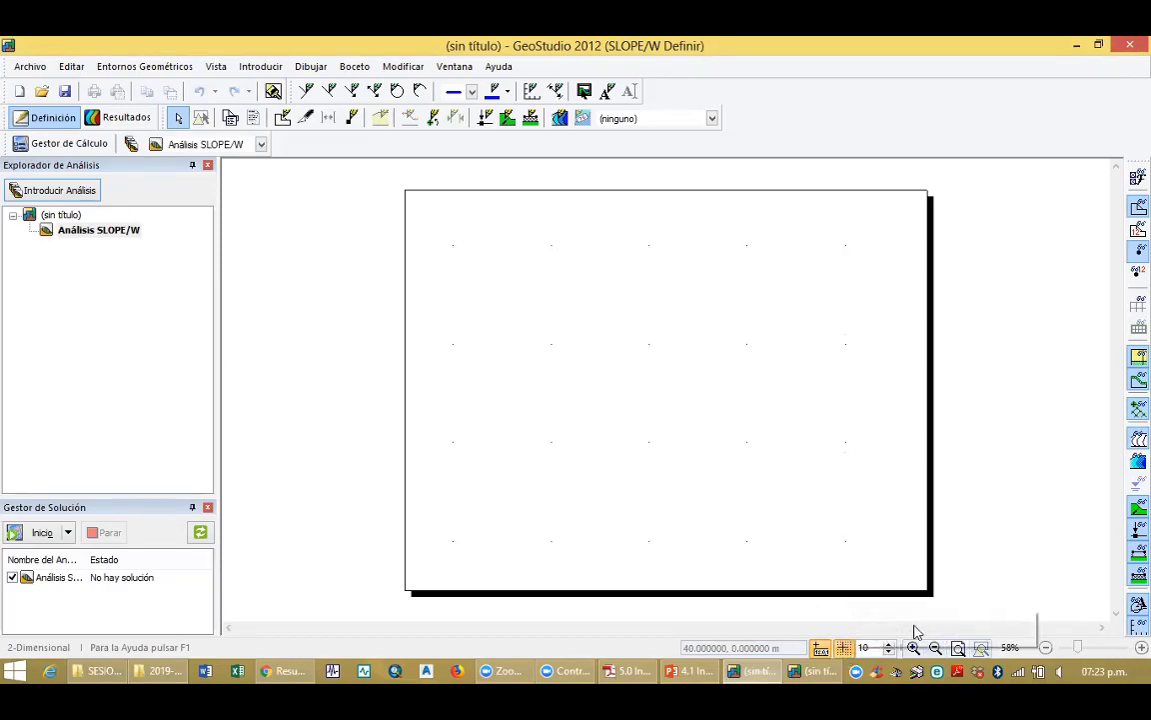
{"action": "left_click", "coordinate": [851, 651]}
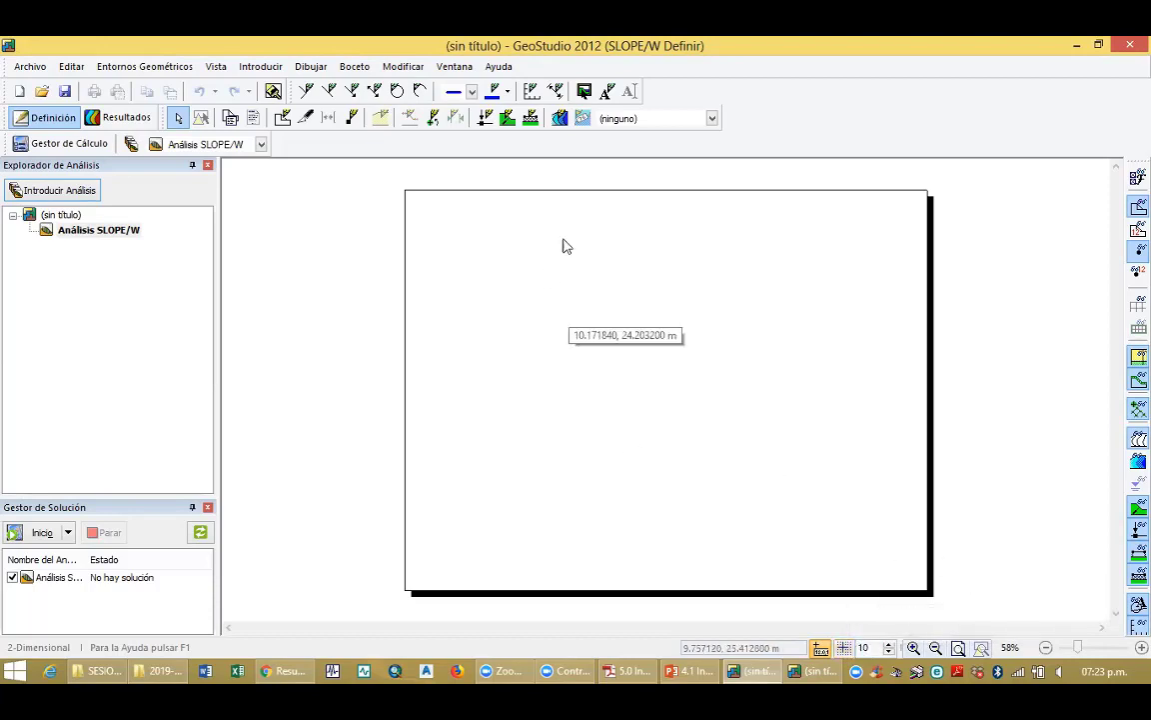
{"action": "left_click", "coordinate": [844, 648]}
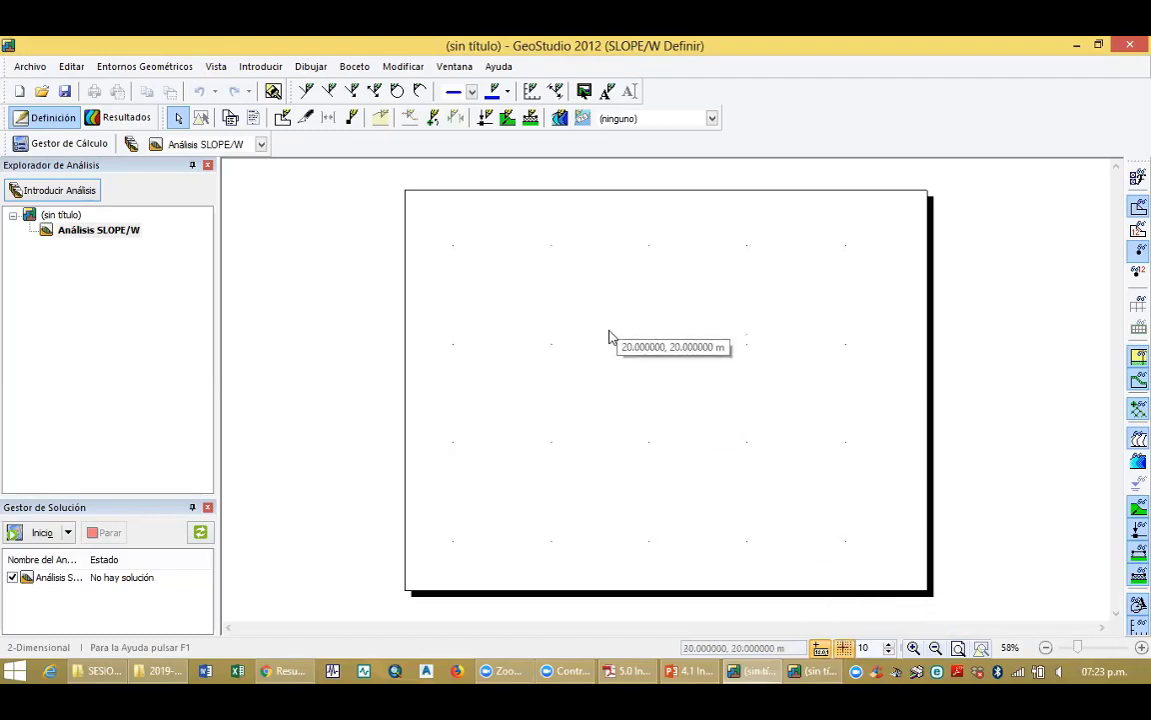
Set the grid spacing to 1 m in X and Y, and check the grid by switching it off and on
{"action": "left_click", "coordinate": [145, 66]}
{"action": "left_click", "coordinate": [163, 164]}
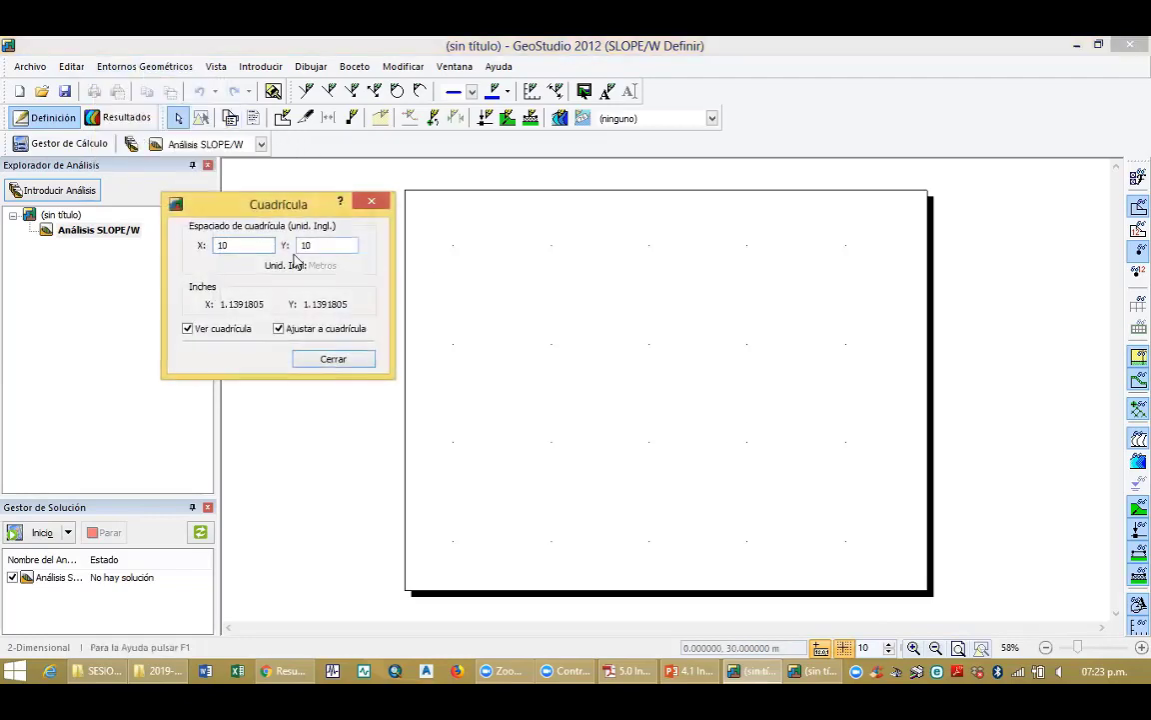
{"action": "type", "text": "1"}
{"action": "key", "text": "Tab"}
{"action": "type", "text": "1"}
{"action": "left_click", "coordinate": [320, 361]}
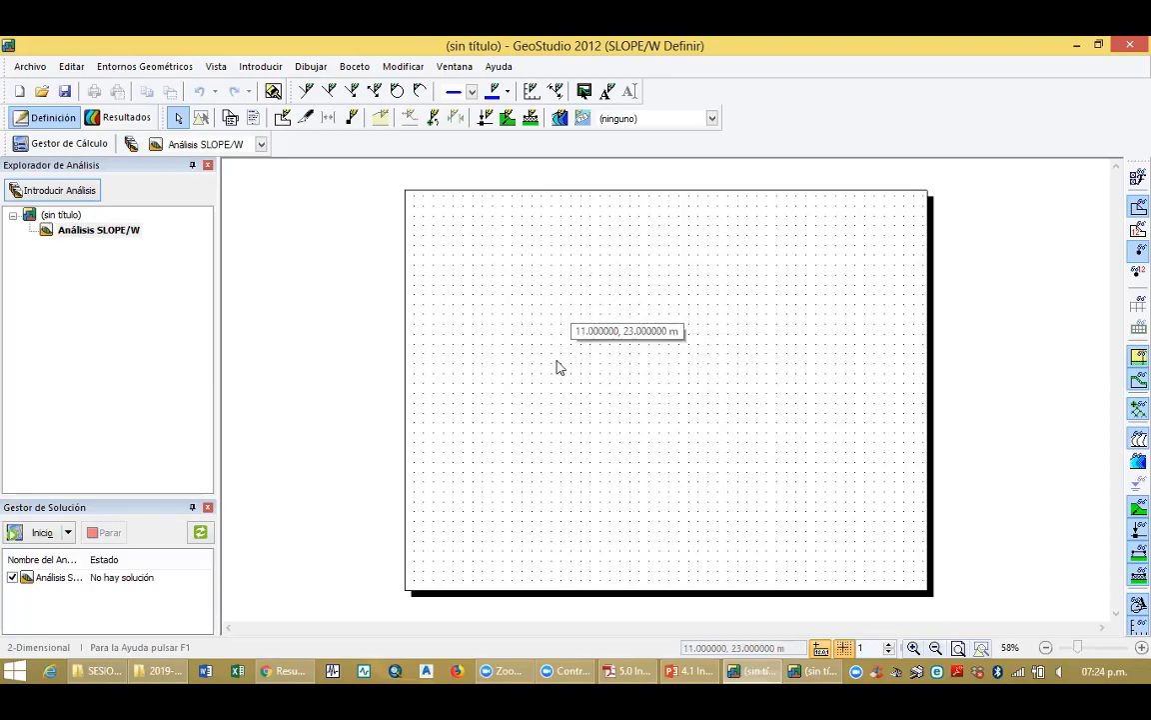
{"action": "left_click", "coordinate": [846, 649]}
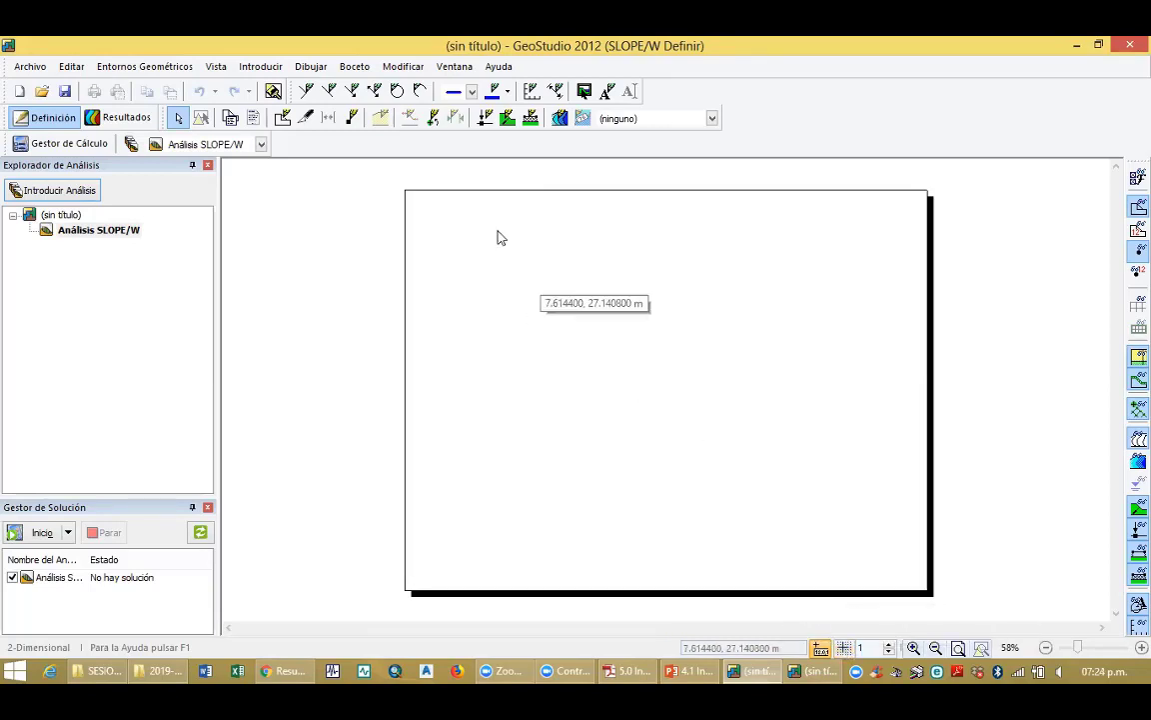
{"action": "left_click", "coordinate": [845, 647]}
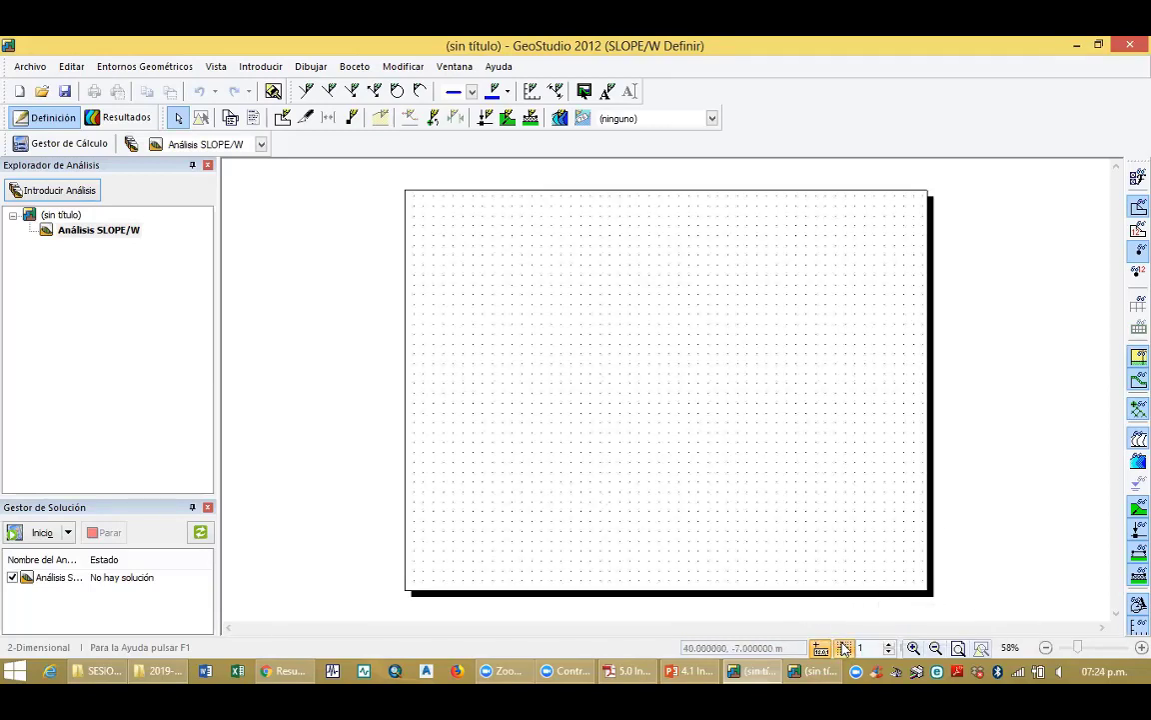
Move the Zoom dialog aside and set the page zoom to 200%
{"action": "left_click", "coordinate": [103, 68]}
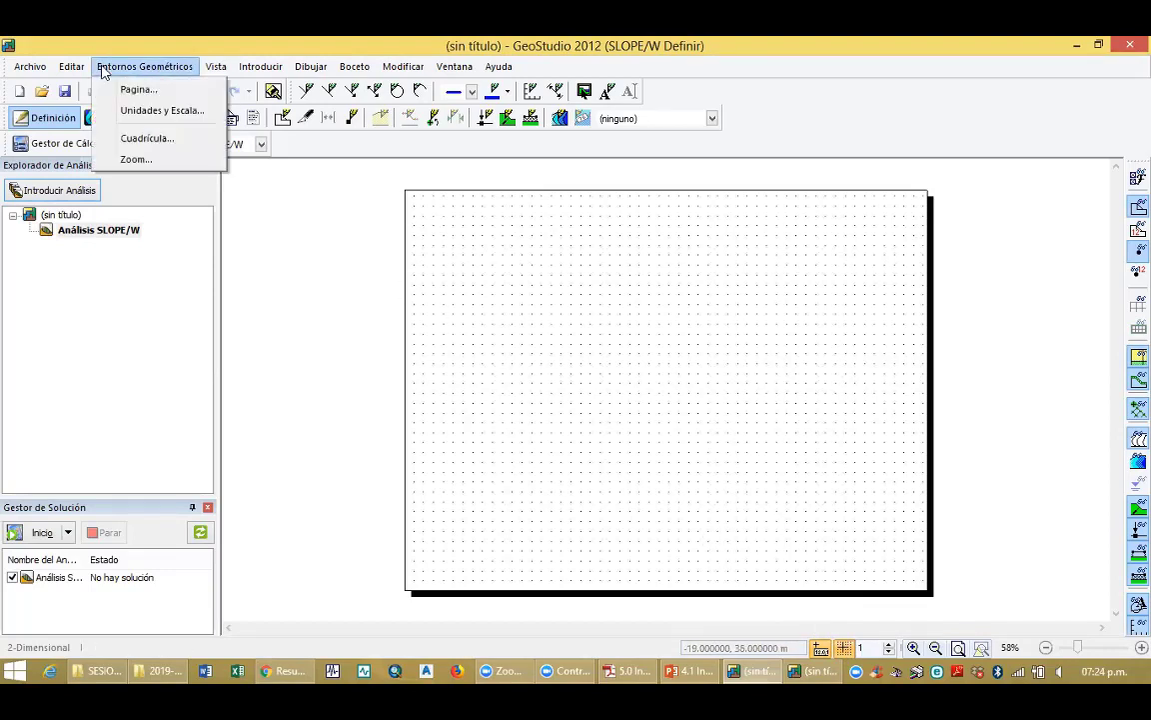
{"action": "left_click", "coordinate": [138, 159]}
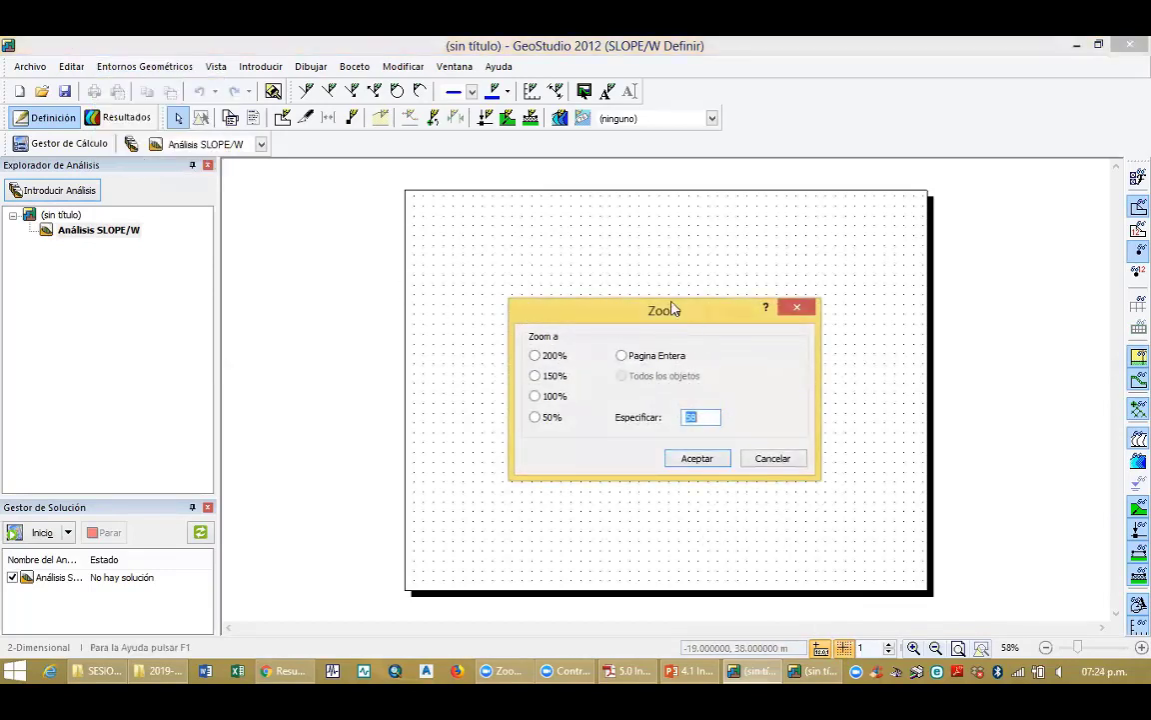
{"action": "left_click_drag", "start_coordinate": [675, 310], "coordinate": [512, 203]}
{"action": "left_click", "coordinate": [377, 251]}
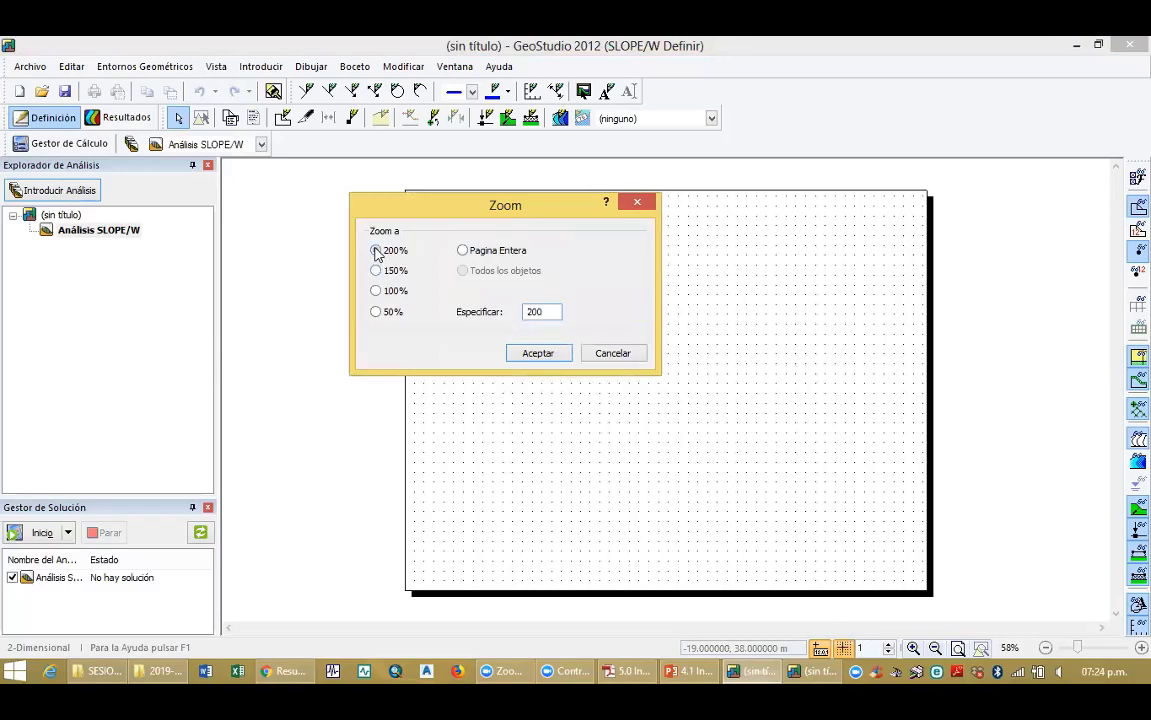
{"action": "left_click", "coordinate": [548, 353]}
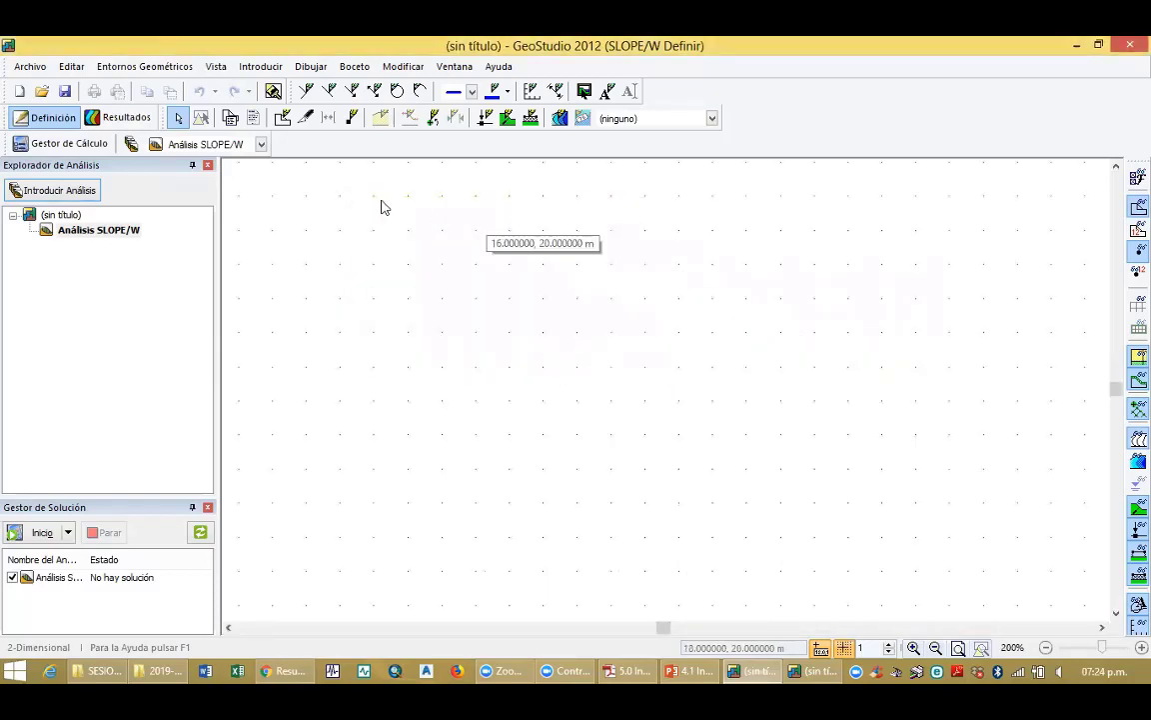
Zoom in and out repeatedly over the drawing page to examine how the grid shows at different scales
{"action": "scroll", "coordinate": [533, 309], "scroll_direction": "down", "scroll_amount": 9}
{"action": "scroll", "coordinate": [568, 309], "scroll_direction": "up", "scroll_amount": 4}
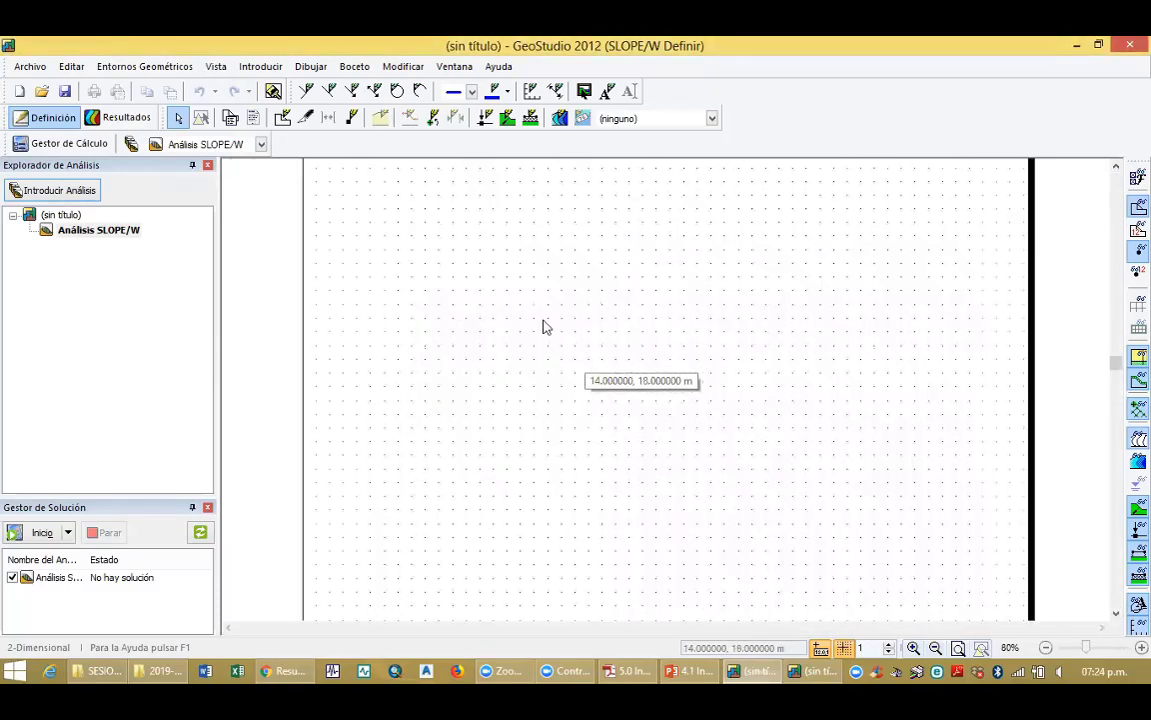
{"action": "scroll", "coordinate": [543, 327], "scroll_direction": "down", "scroll_amount": 2}
{"action": "scroll", "coordinate": [597, 367], "scroll_direction": "up", "scroll_amount": 2}
{"action": "scroll", "coordinate": [571, 326], "scroll_direction": "down", "scroll_amount": 3}
{"action": "scroll", "coordinate": [590, 345], "scroll_direction": "up", "scroll_amount": 1}
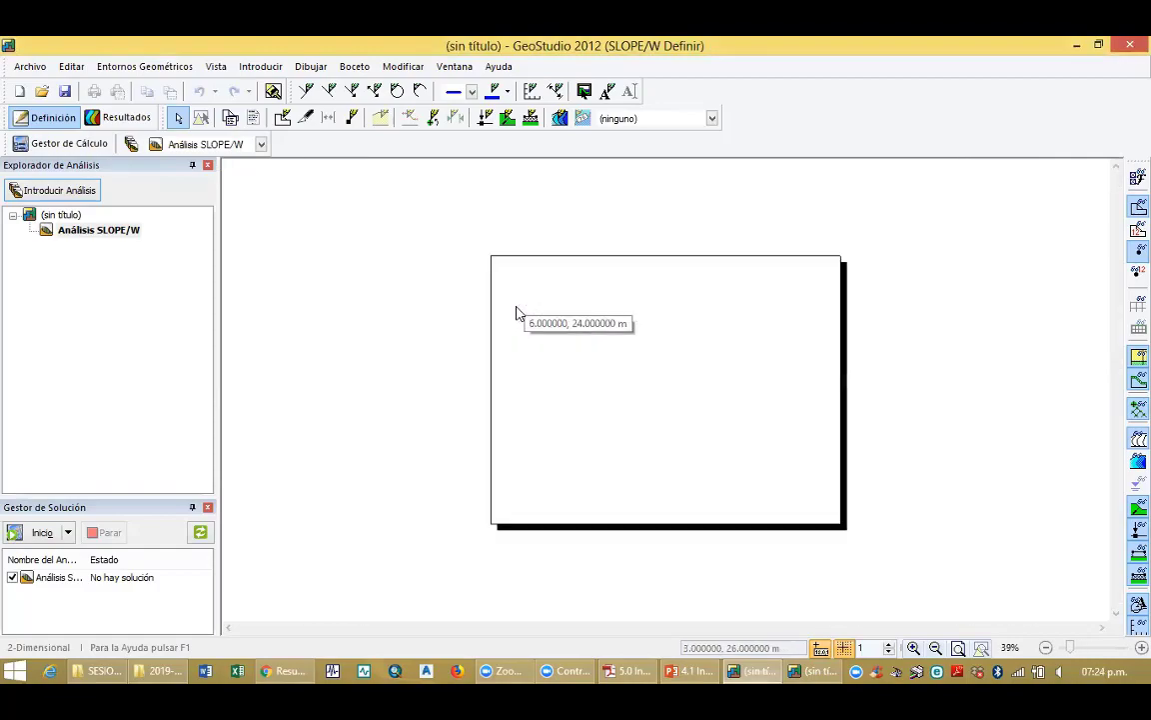
{"action": "scroll", "coordinate": [569, 349], "scroll_direction": "up", "scroll_amount": 2}
{"action": "scroll", "coordinate": [639, 375], "scroll_direction": "down", "scroll_amount": 2}
{"action": "scroll", "coordinate": [680, 372], "scroll_direction": "up", "scroll_amount": 2}
{"action": "scroll", "coordinate": [697, 380], "scroll_direction": "down", "scroll_amount": 2}
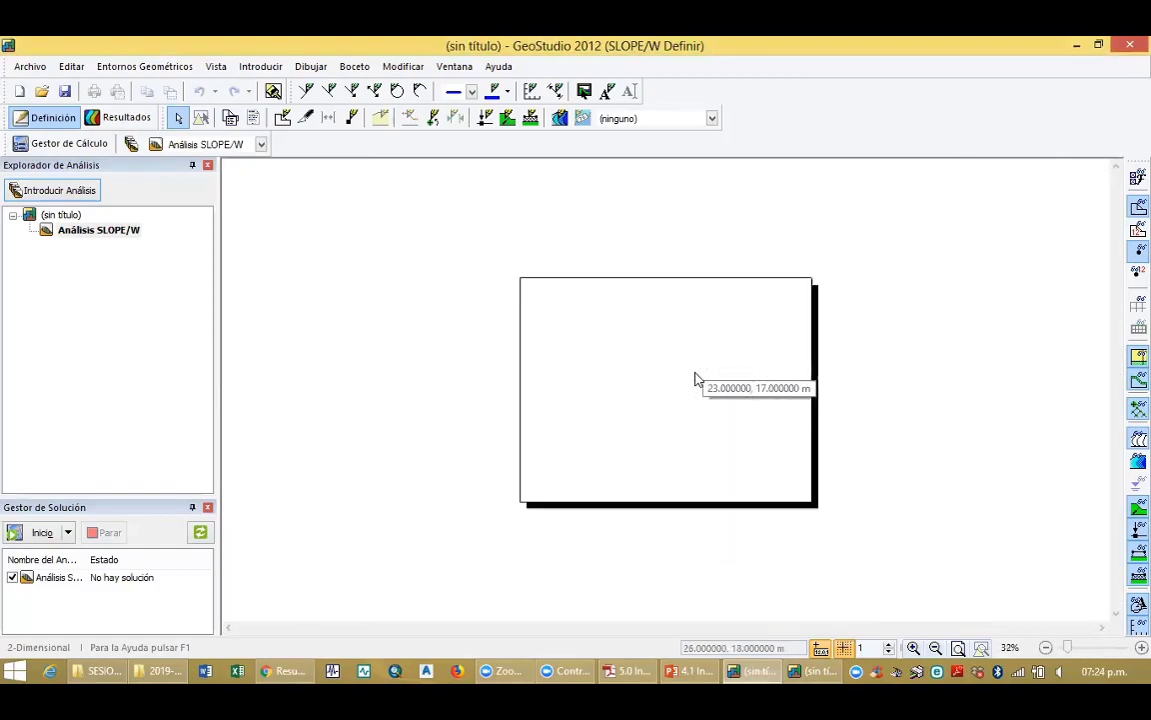
{"action": "scroll", "coordinate": [697, 380], "scroll_direction": "up", "scroll_amount": 2}
{"action": "scroll", "coordinate": [695, 379], "scroll_direction": "down", "scroll_amount": 1}
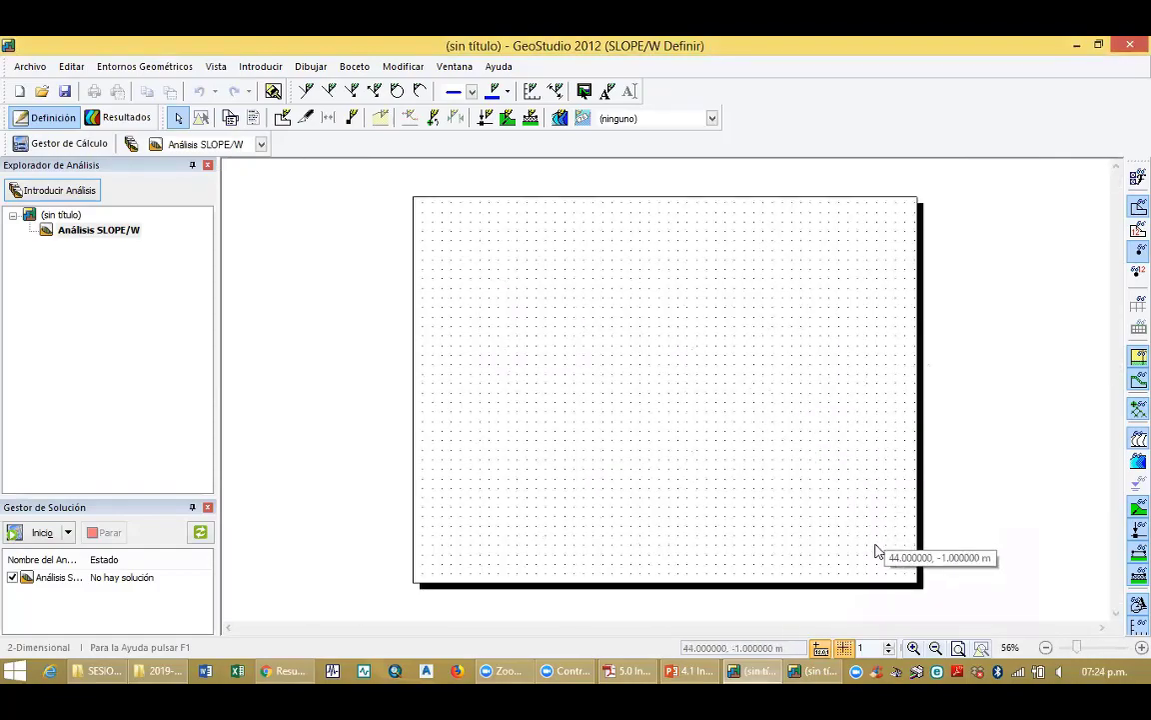
{"action": "scroll", "coordinate": [872, 554], "scroll_direction": "up", "scroll_amount": 1}
{"action": "scroll", "coordinate": [793, 452], "scroll_direction": "down", "scroll_amount": 2}
{"action": "scroll", "coordinate": [663, 355], "scroll_direction": "up", "scroll_amount": 2}
{"action": "scroll", "coordinate": [661, 357], "scroll_direction": "down", "scroll_amount": 2}
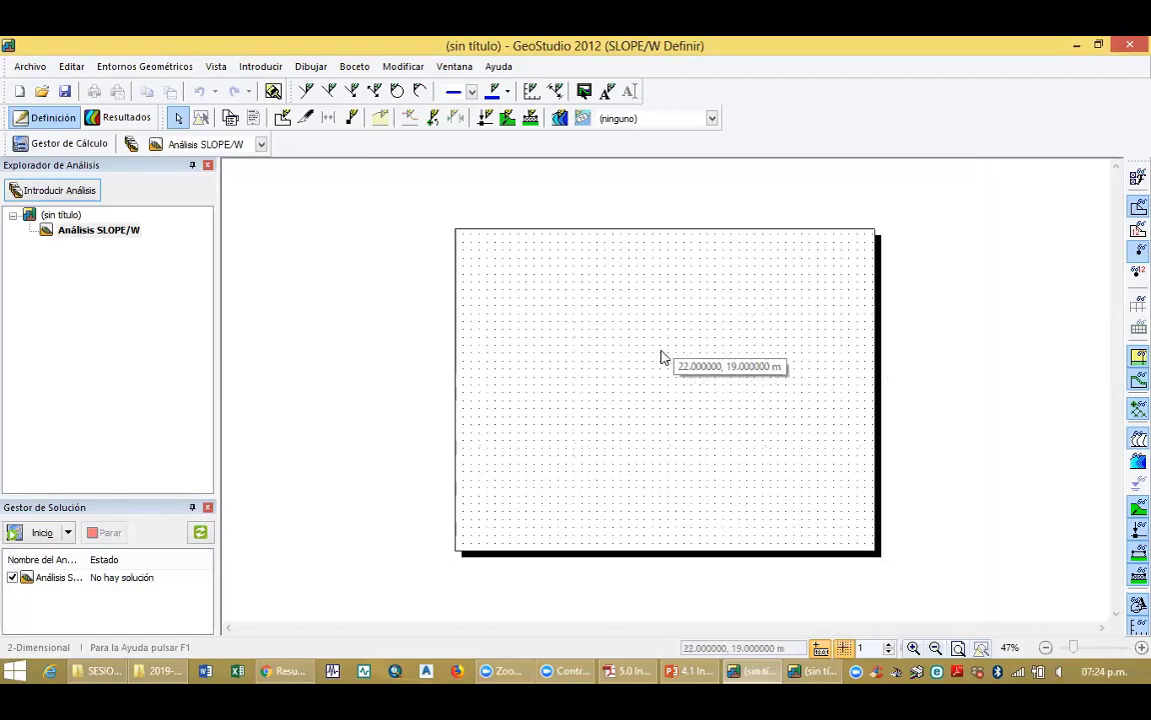
Examine the Ver Información de Objetos window, moving it over the page, and close it
{"action": "left_click", "coordinate": [150, 67]}
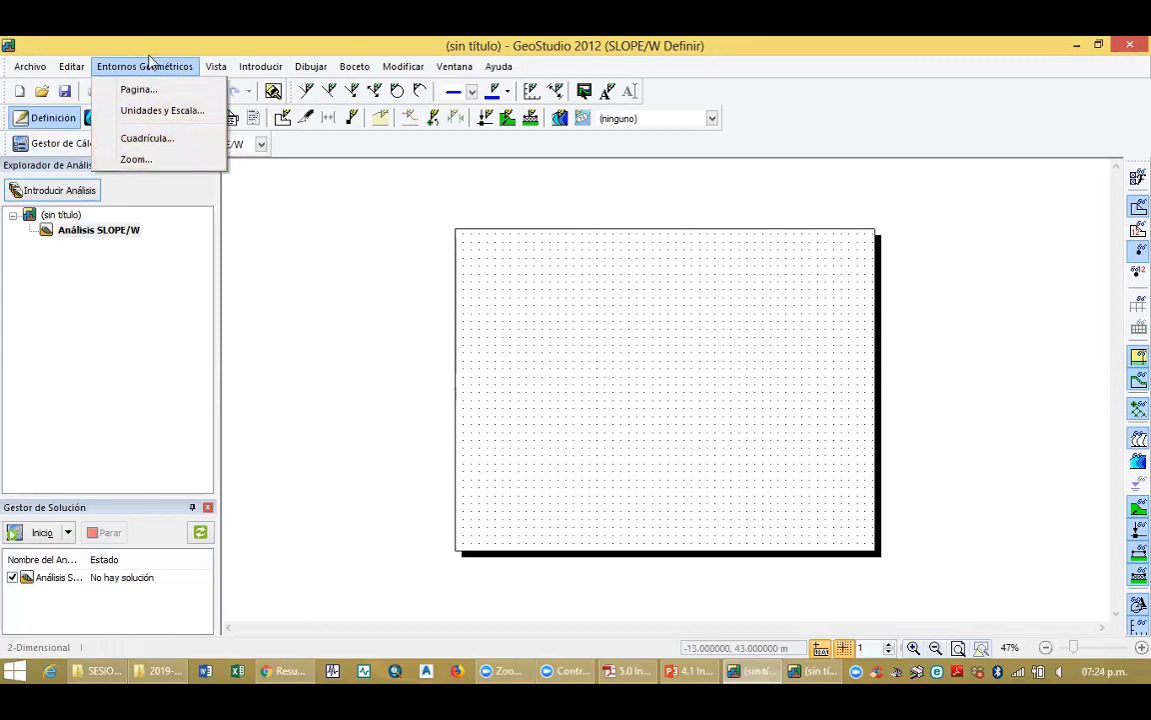
{"action": "mouse_move", "coordinate": [215, 67]}
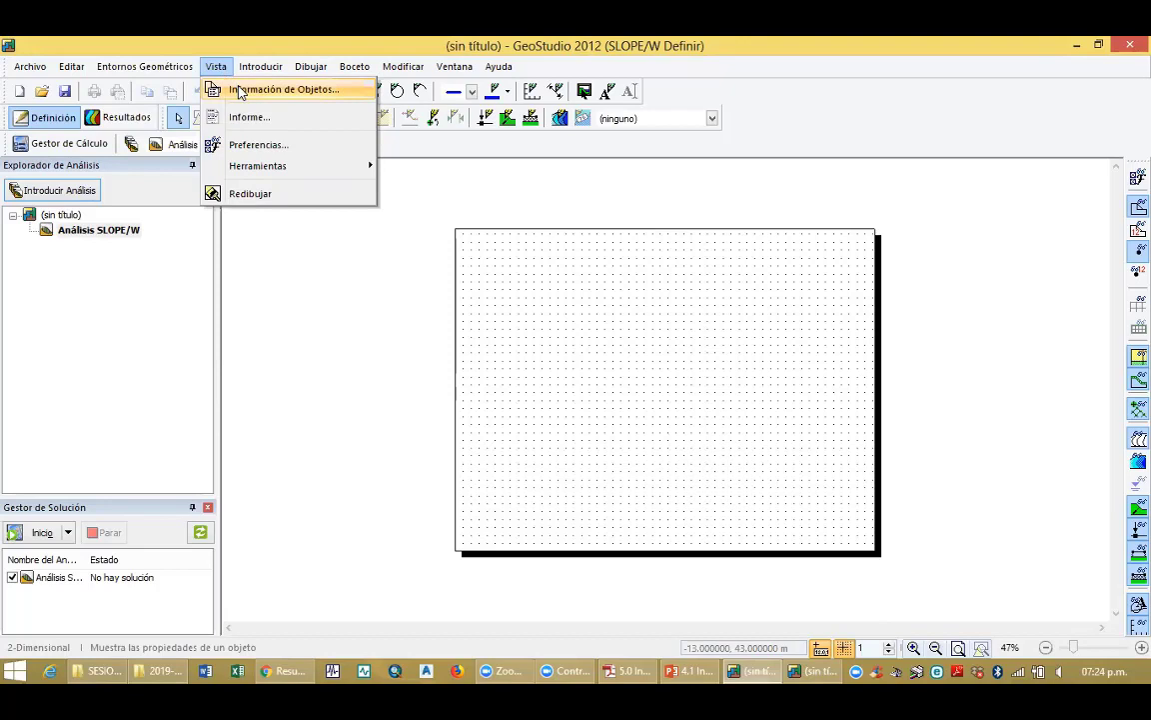
{"action": "left_click", "coordinate": [240, 90]}
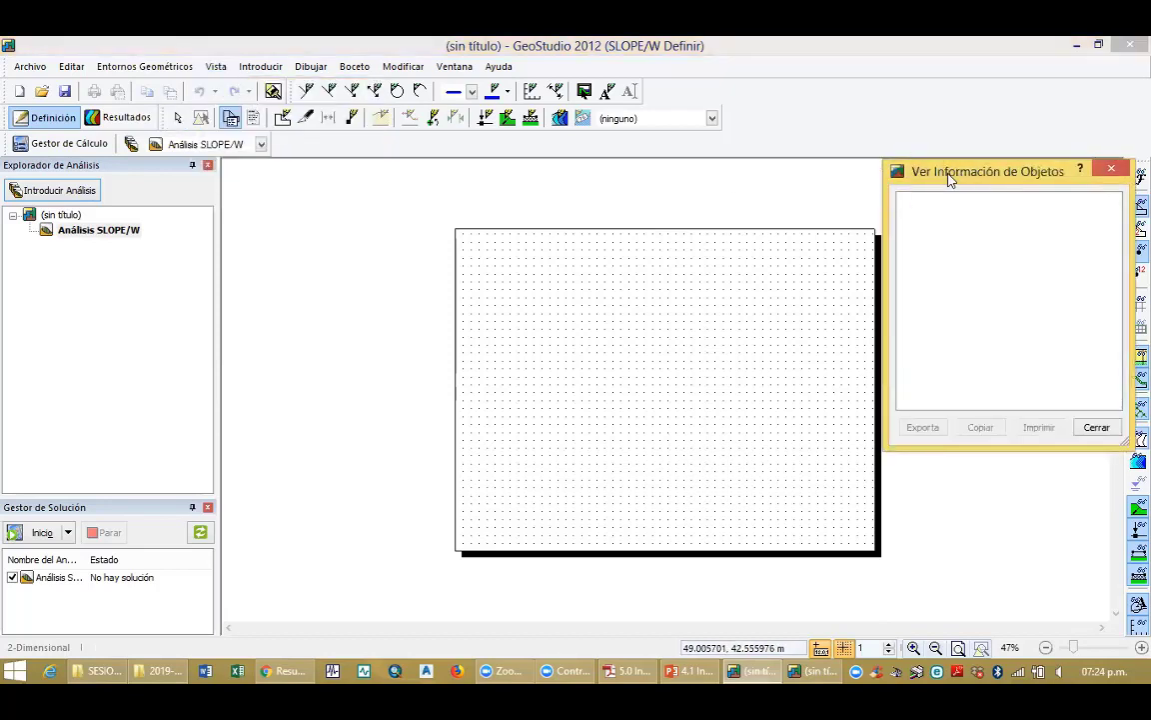
{"action": "left_click_drag", "start_coordinate": [950, 178], "coordinate": [852, 110]}
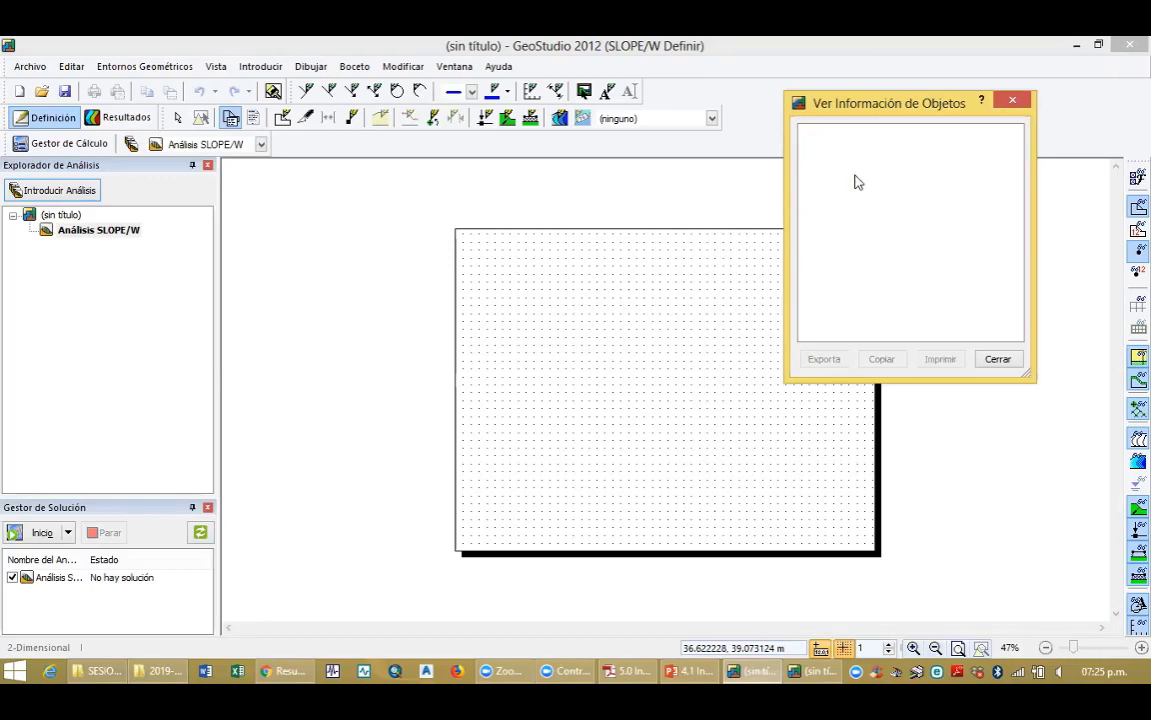
{"action": "left_click", "coordinate": [1012, 99]}
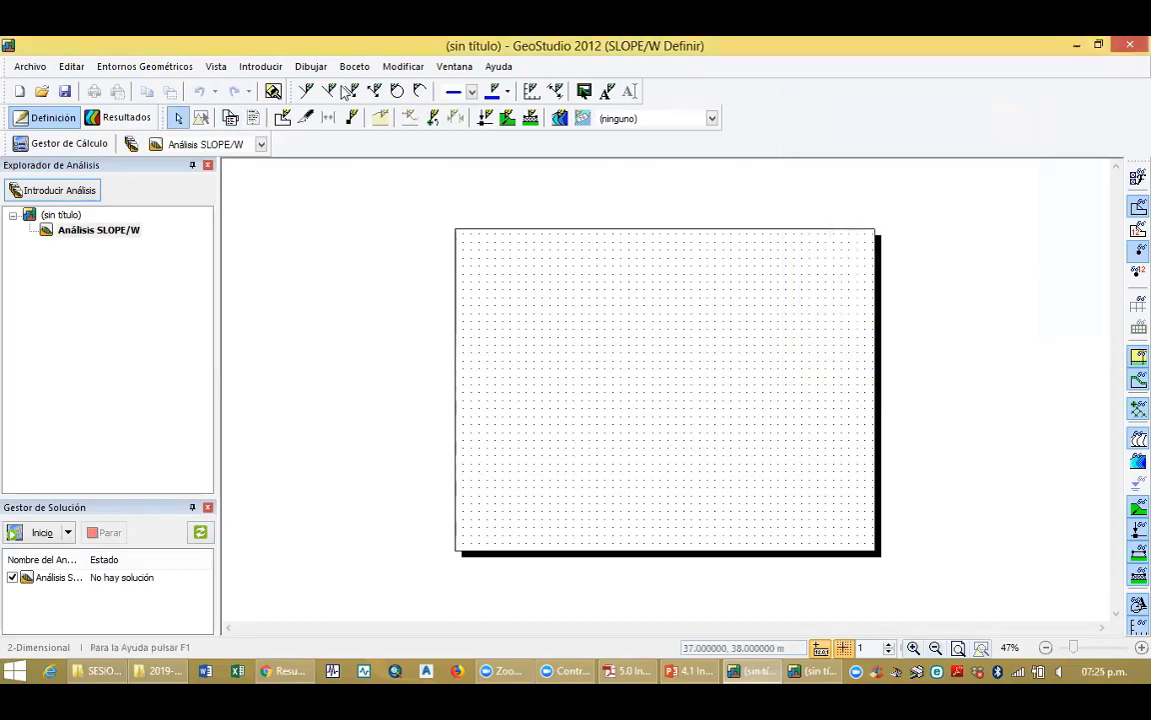
Open the Informe export, examine the available file types for saving the report, and leave without saving
{"action": "left_click", "coordinate": [220, 68]}
{"action": "left_click", "coordinate": [240, 116]}
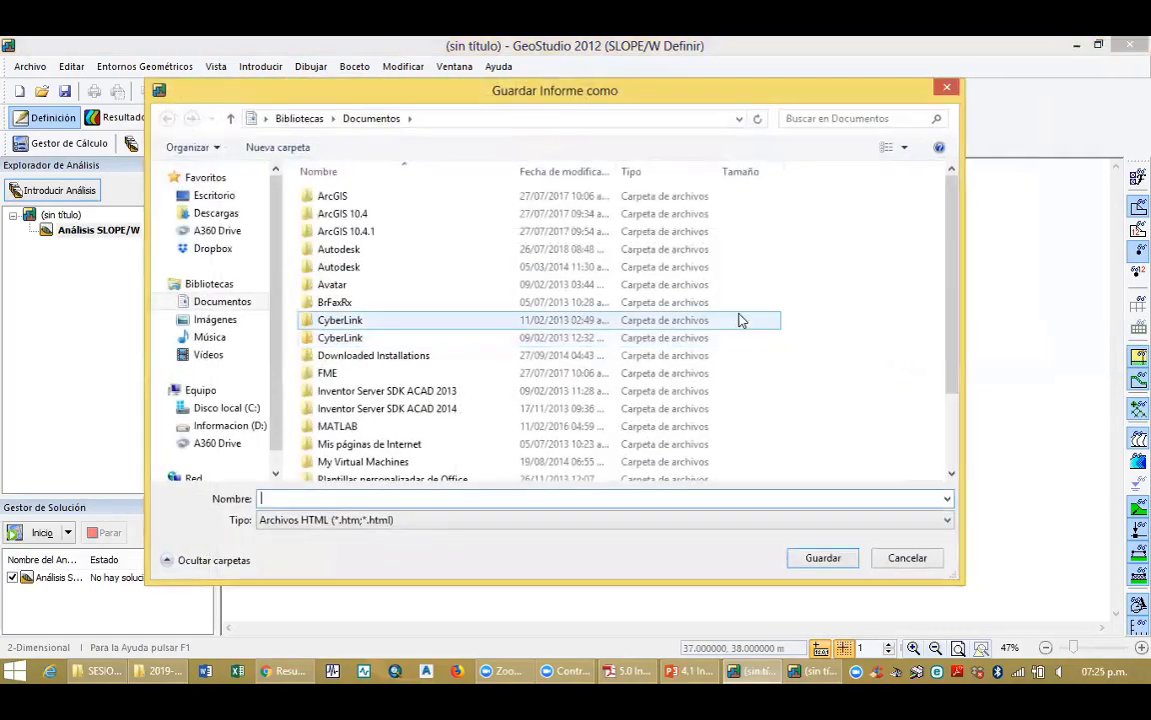
{"action": "left_click", "coordinate": [393, 521]}
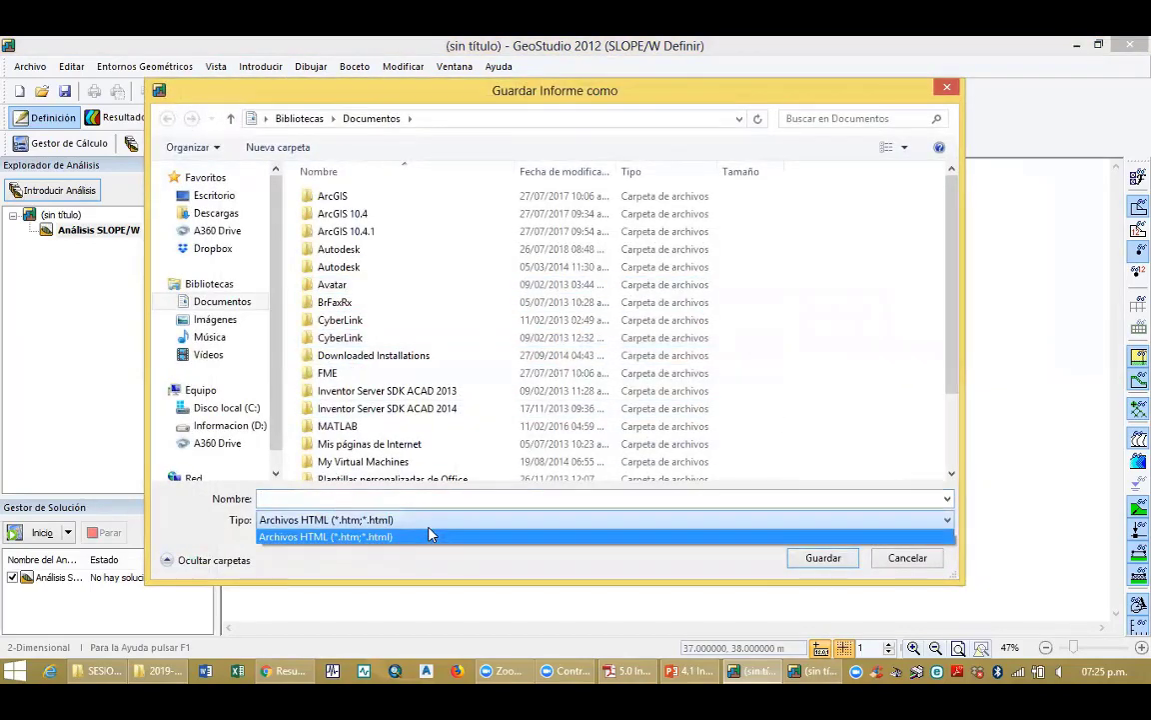
{"action": "left_click", "coordinate": [430, 535]}
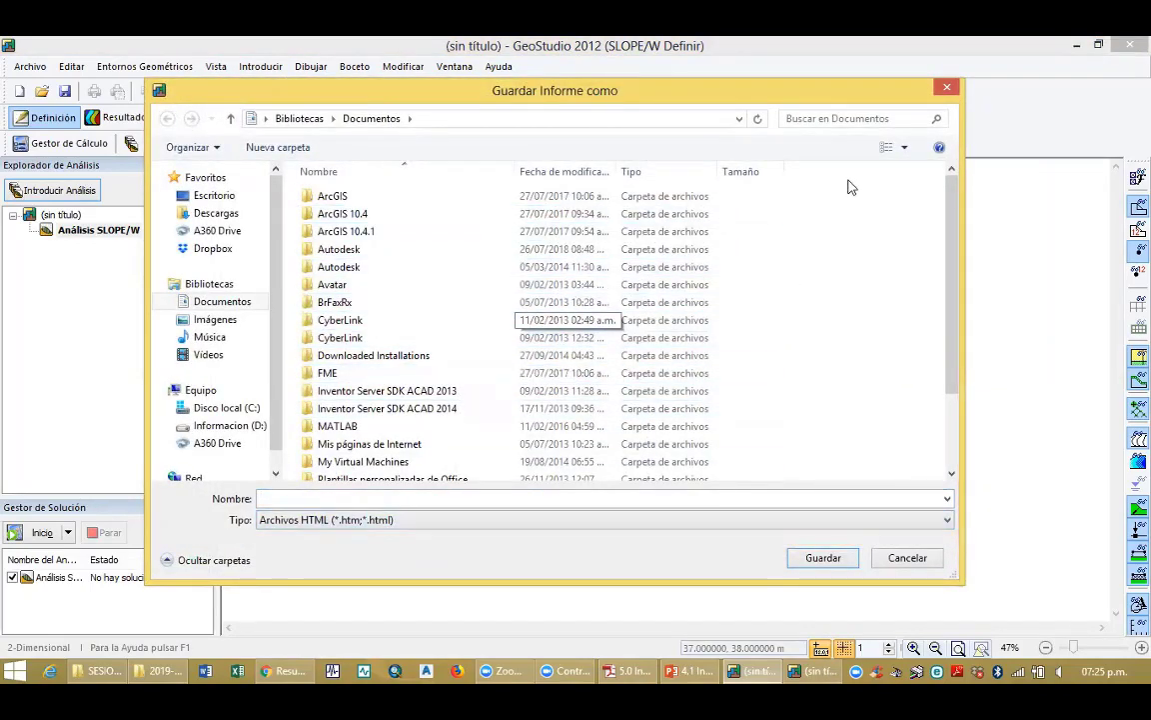
{"action": "left_click", "coordinate": [948, 88]}
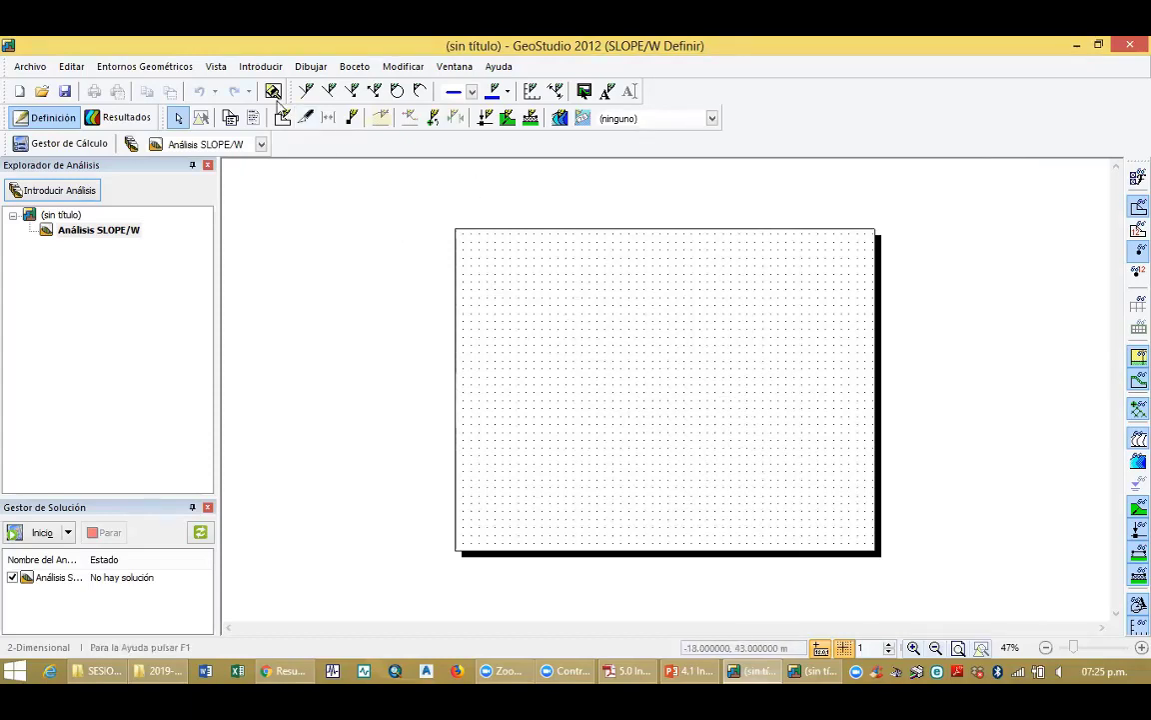
Open the Preferencias settings, move the dialog aside, and inspect the font sizes offered for point labels
{"action": "left_click", "coordinate": [216, 68]}
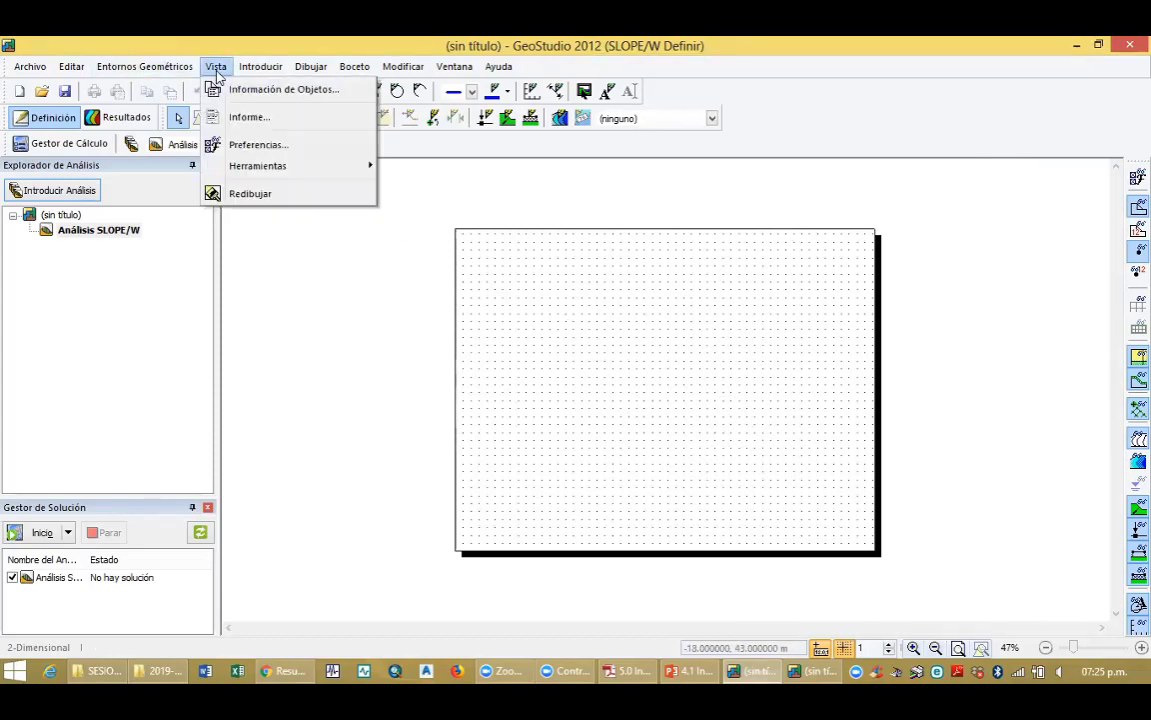
{"action": "left_click", "coordinate": [240, 145]}
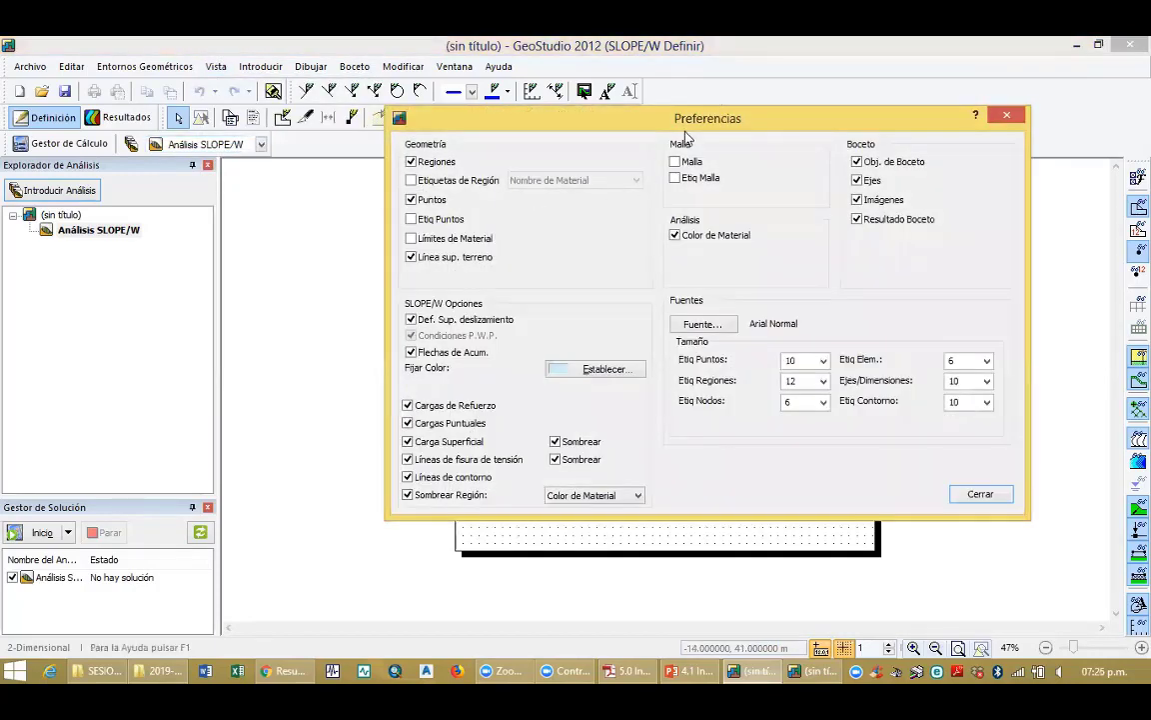
{"action": "left_click_drag", "start_coordinate": [686, 126], "coordinate": [562, 135]}
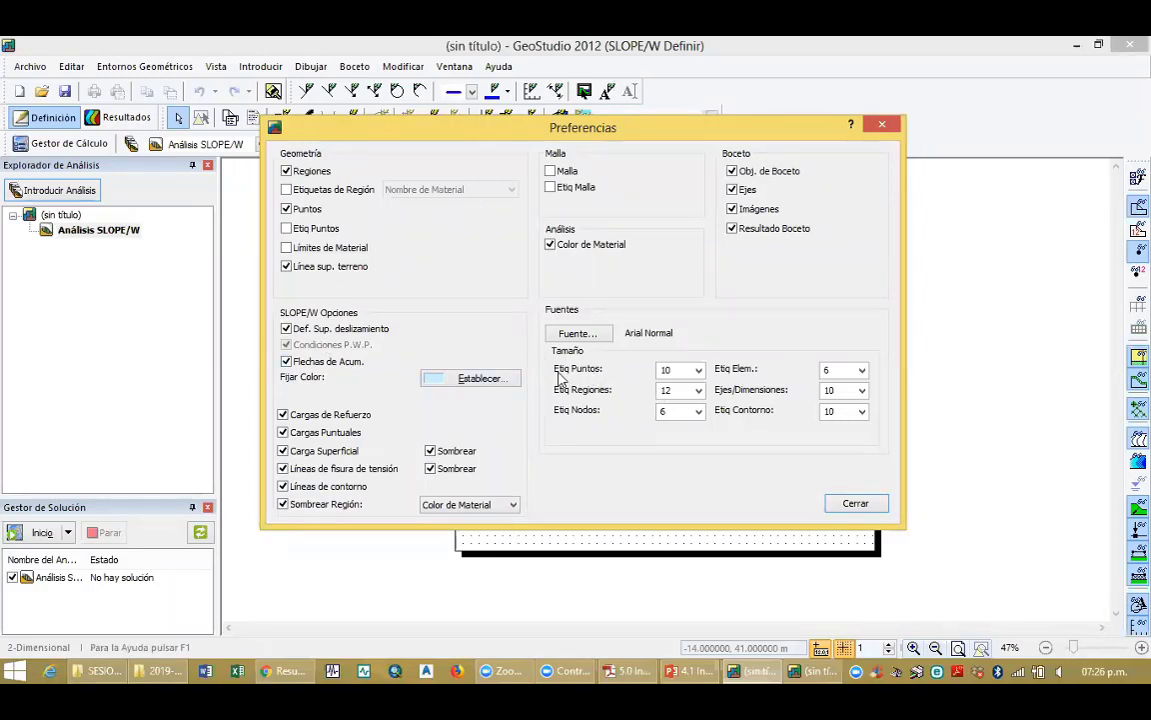
{"action": "left_click", "coordinate": [702, 371]}
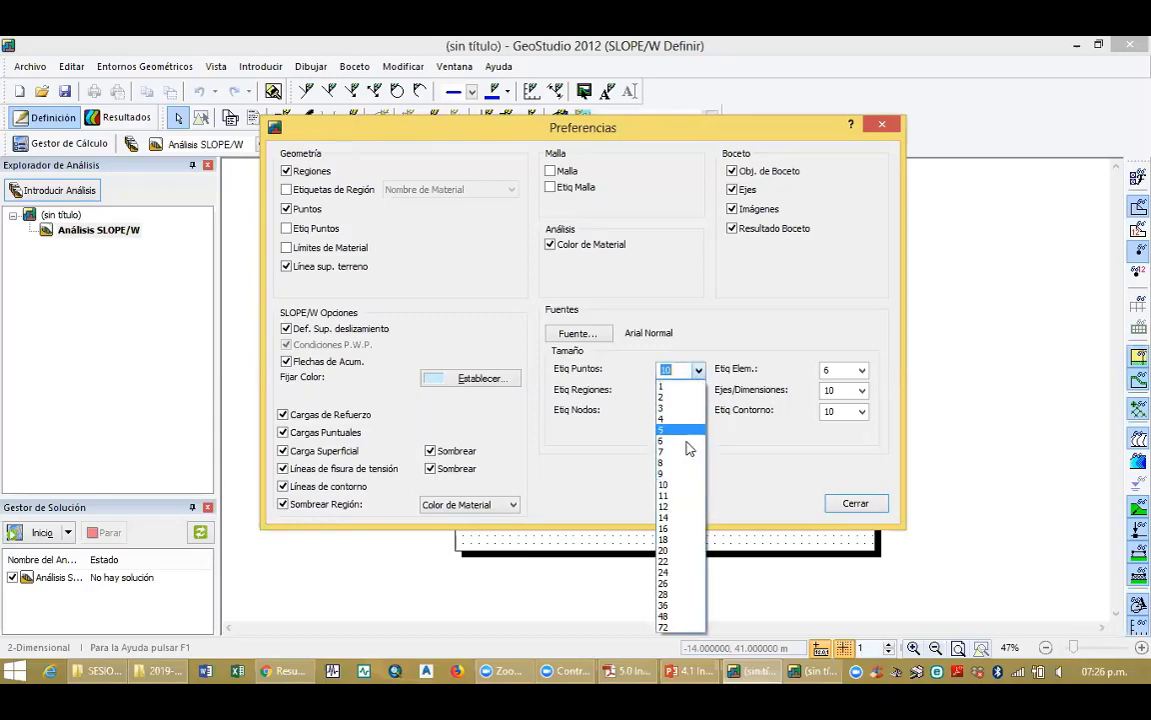
{"action": "left_click", "coordinate": [698, 371]}
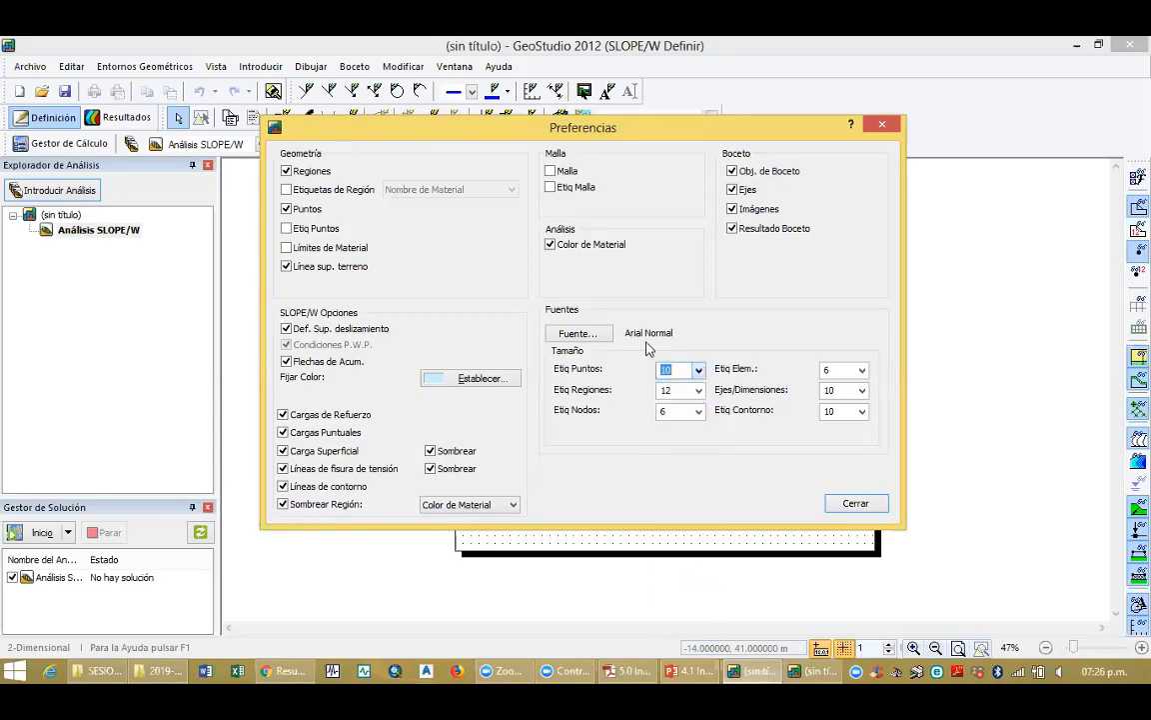
Preview other label fonts such as BankGothic Md BT, discard the choice, and close the Preferencias settings
{"action": "left_click", "coordinate": [579, 338]}
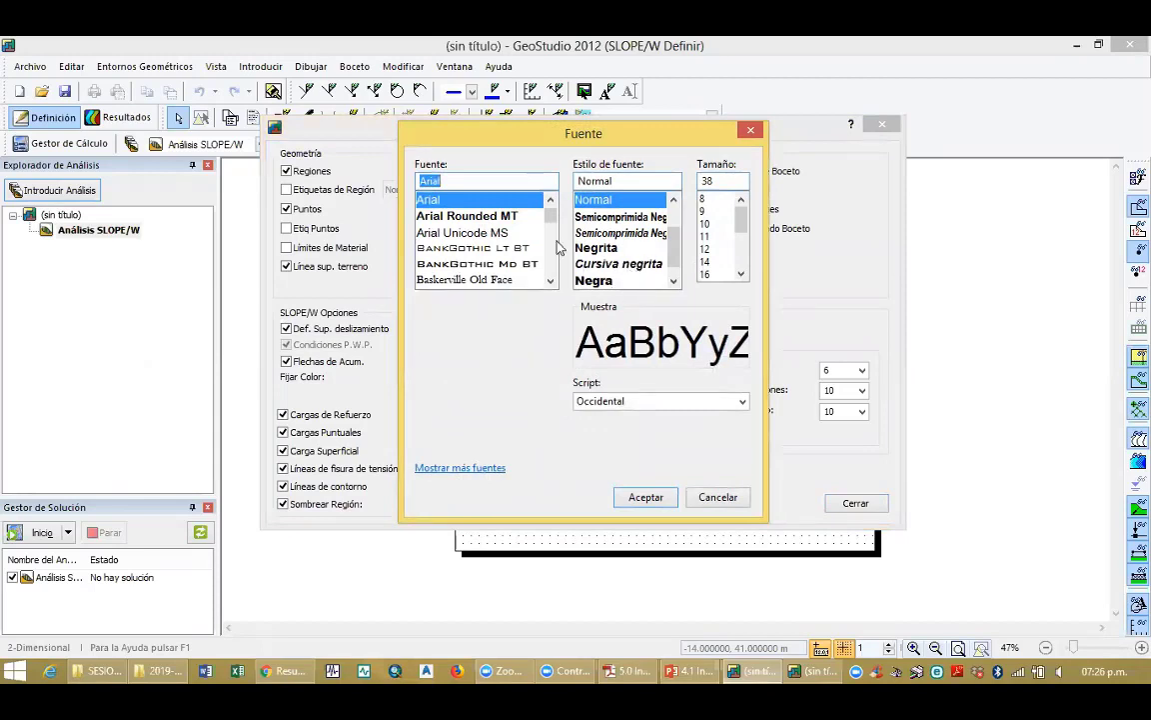
{"action": "left_click", "coordinate": [462, 232]}
{"action": "left_click", "coordinate": [477, 263]}
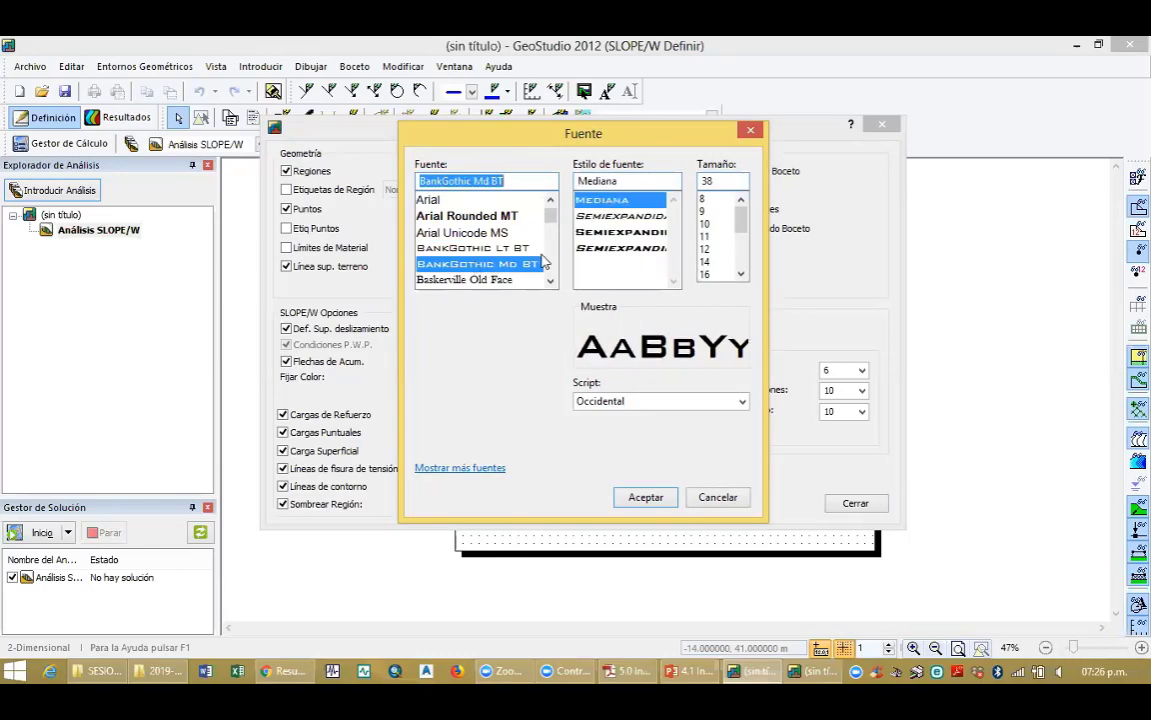
{"action": "left_click", "coordinate": [749, 131]}
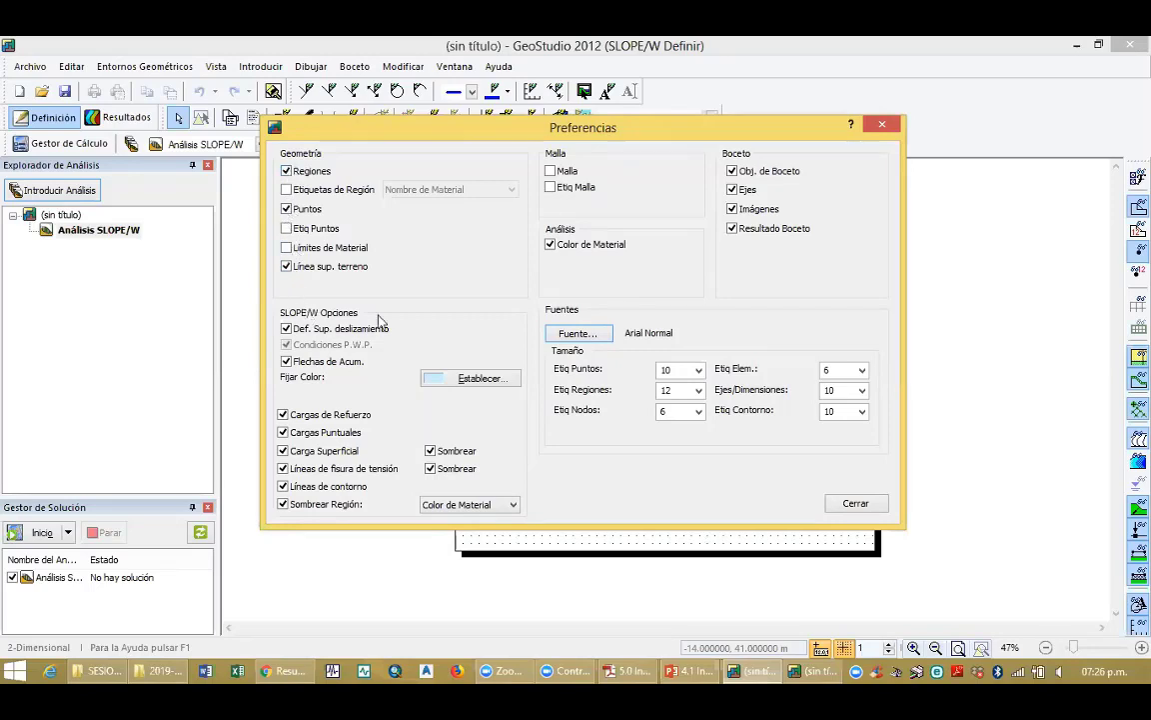
{"action": "left_click", "coordinate": [856, 505]}
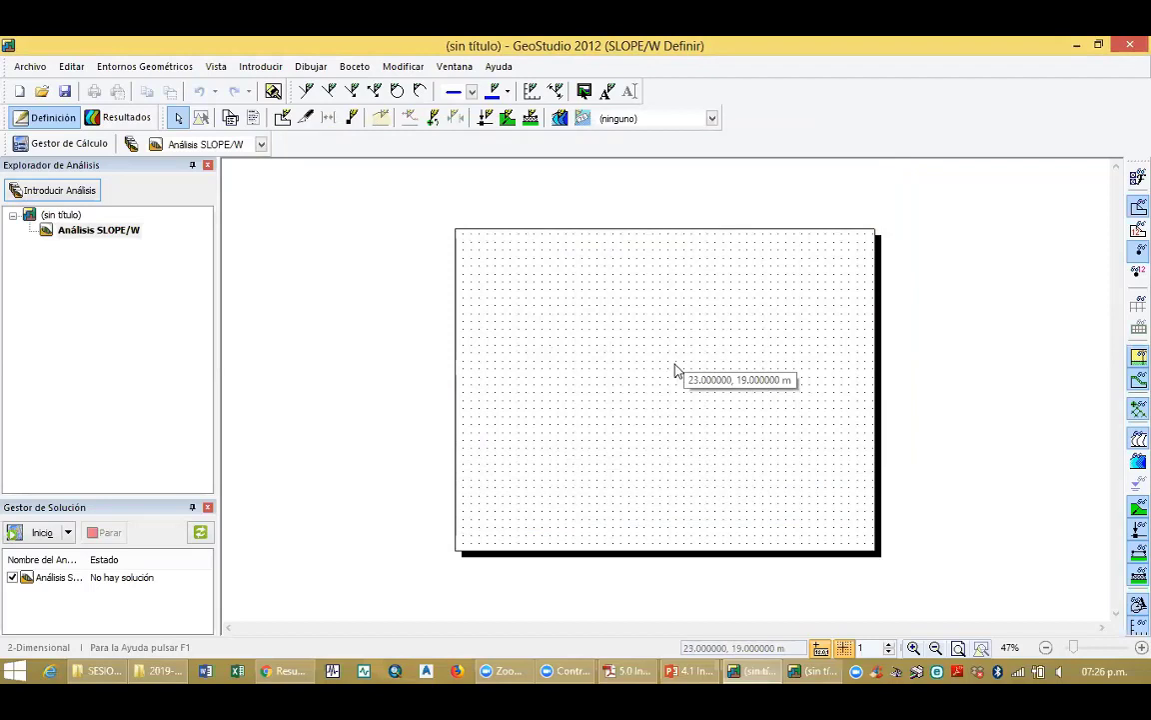
Hide the Barra de herramientas de Archivo toolbar and show it again
{"action": "left_click", "coordinate": [216, 67]}
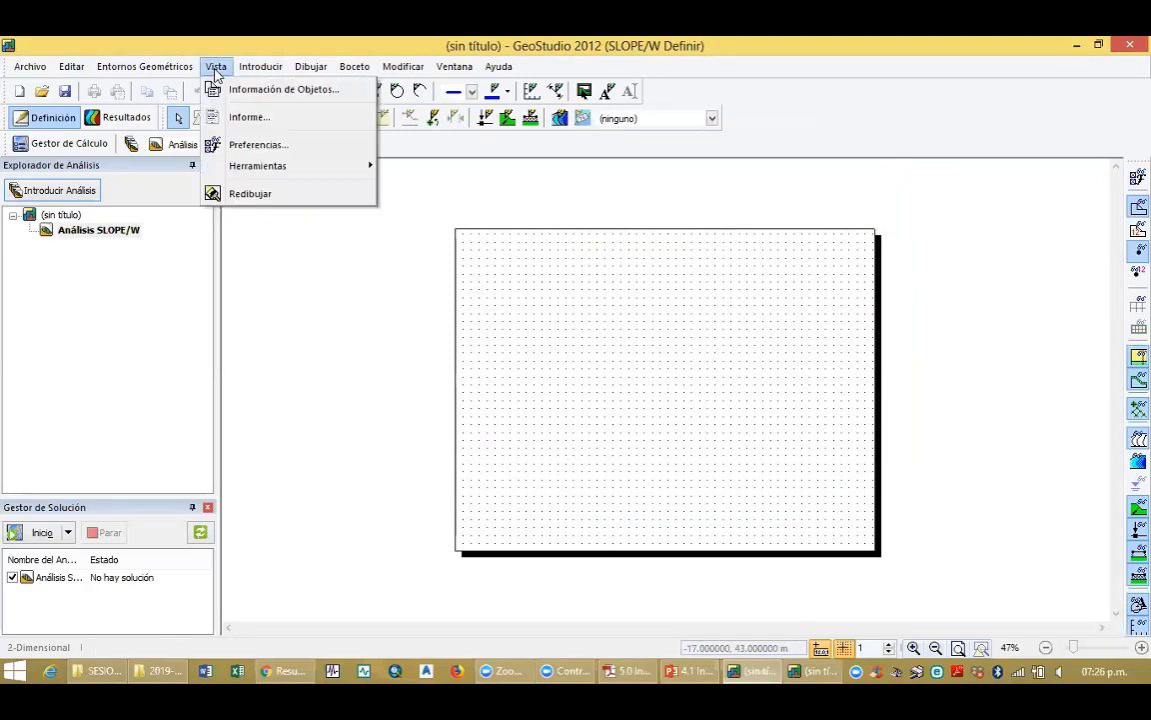
{"action": "mouse_move", "coordinate": [255, 172]}
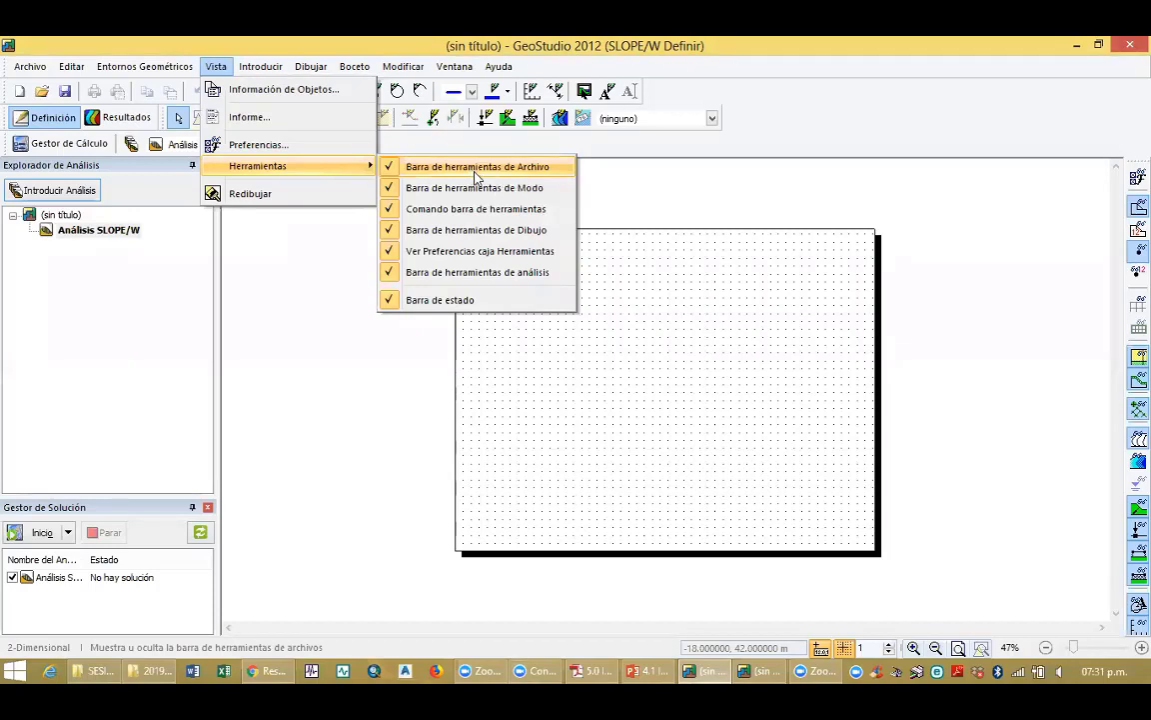
{"action": "left_click", "coordinate": [393, 172]}
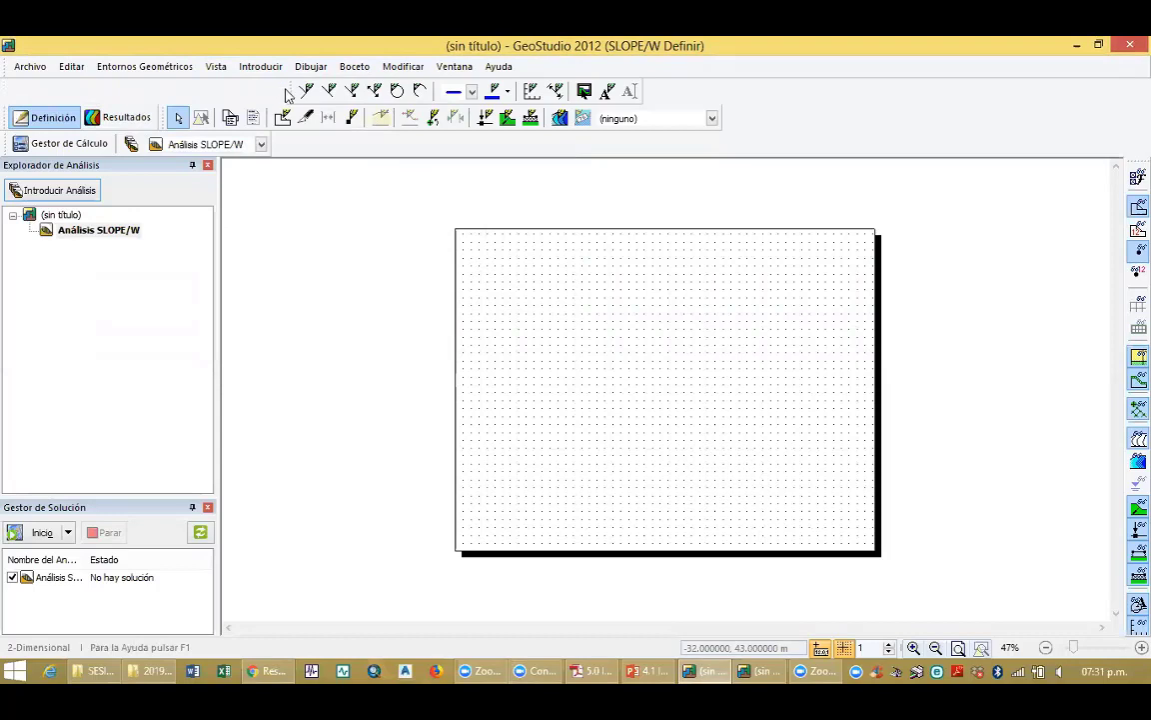
{"action": "left_click", "coordinate": [222, 70]}
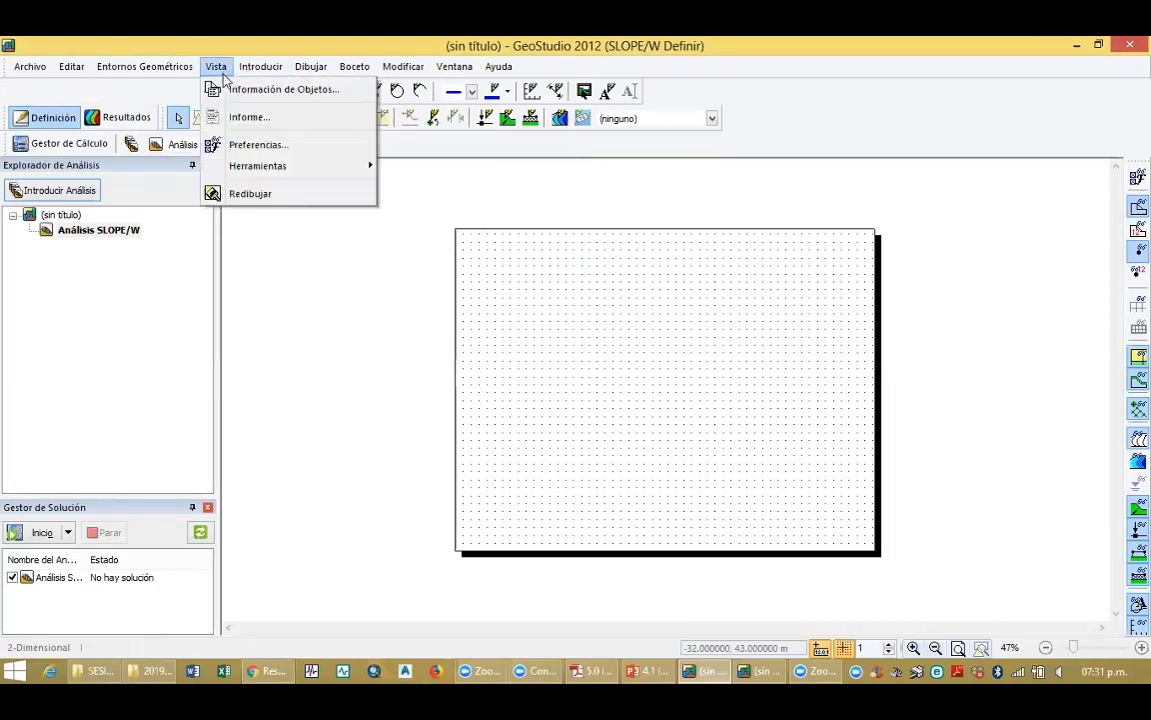
{"action": "mouse_move", "coordinate": [275, 165]}
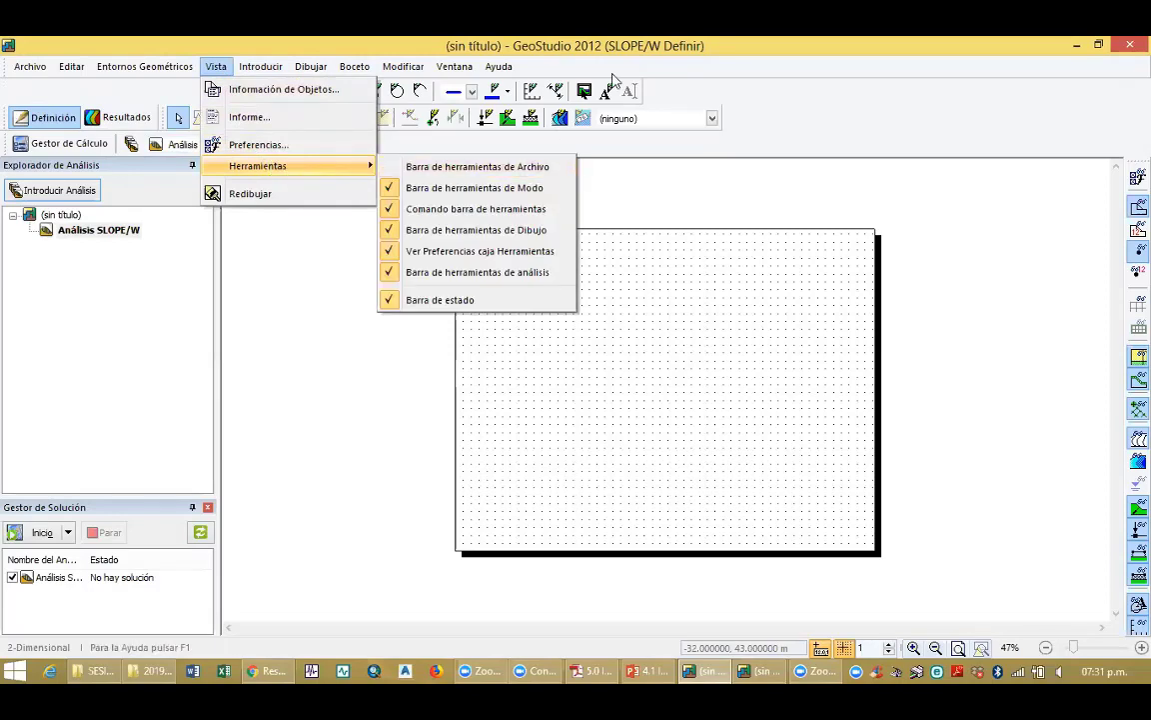
{"action": "left_click", "coordinate": [395, 171]}
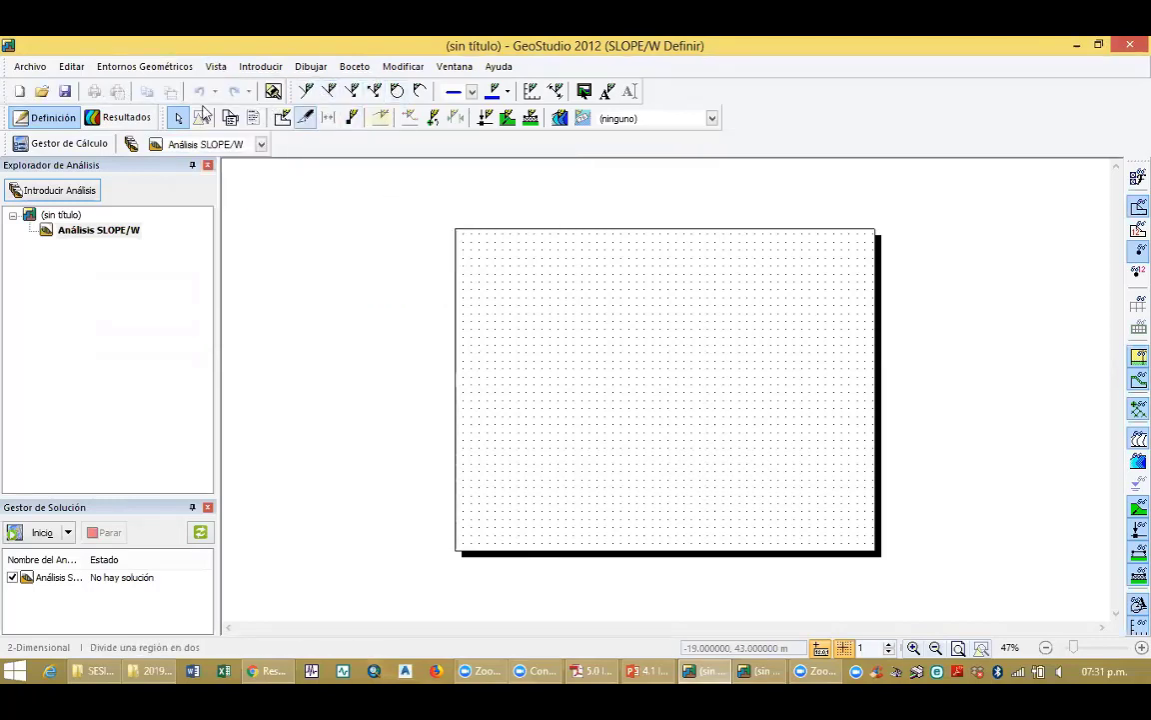
Open the analysis settings, keep Morgenstern-Price as the analysis type, and set the PWP conditions to Línea piezométrica
{"action": "left_click", "coordinate": [220, 67]}
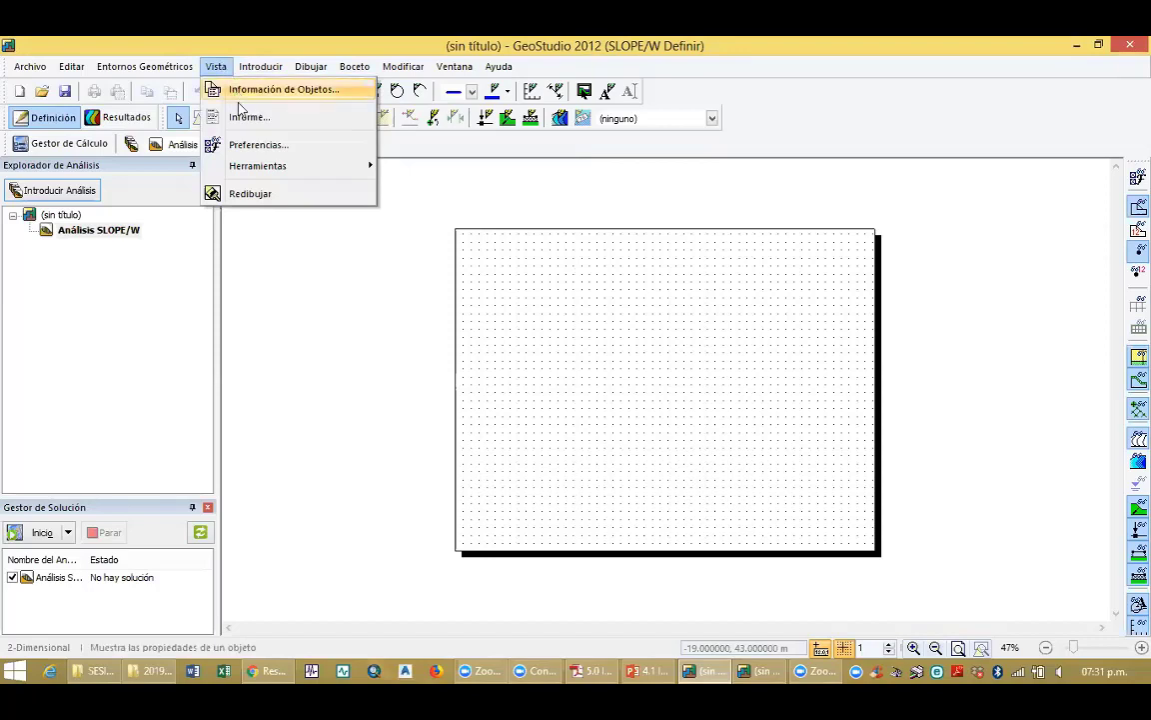
{"action": "mouse_move", "coordinate": [255, 68]}
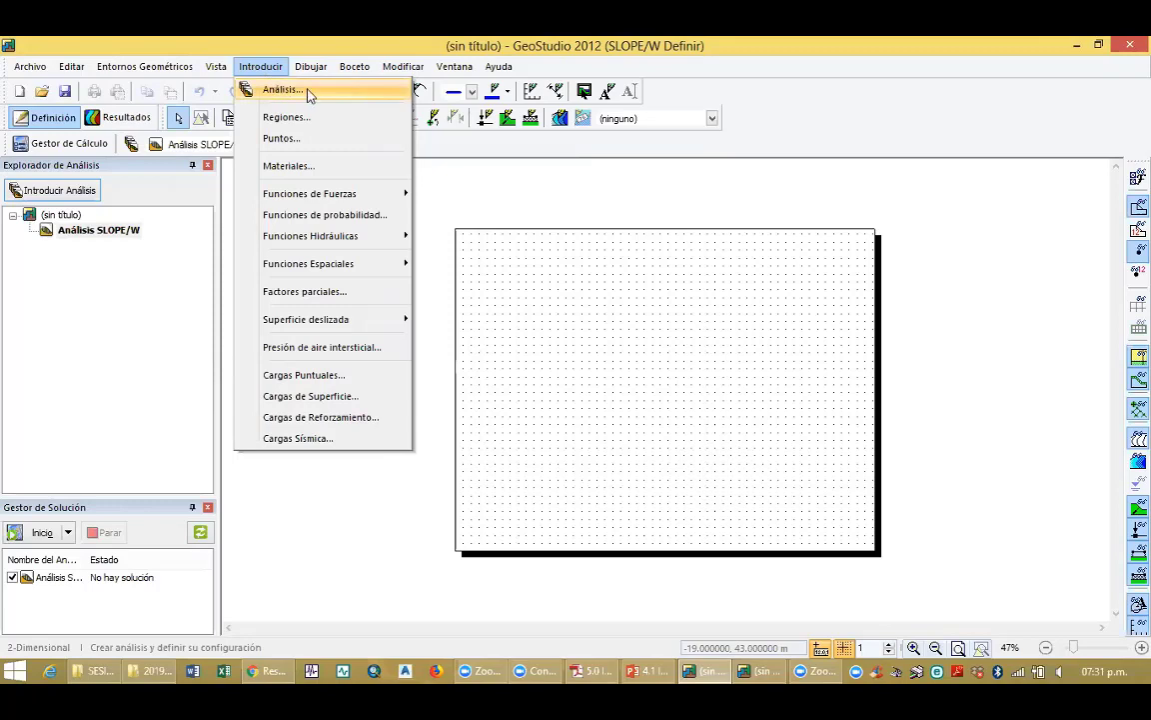
{"action": "left_click", "coordinate": [283, 90]}
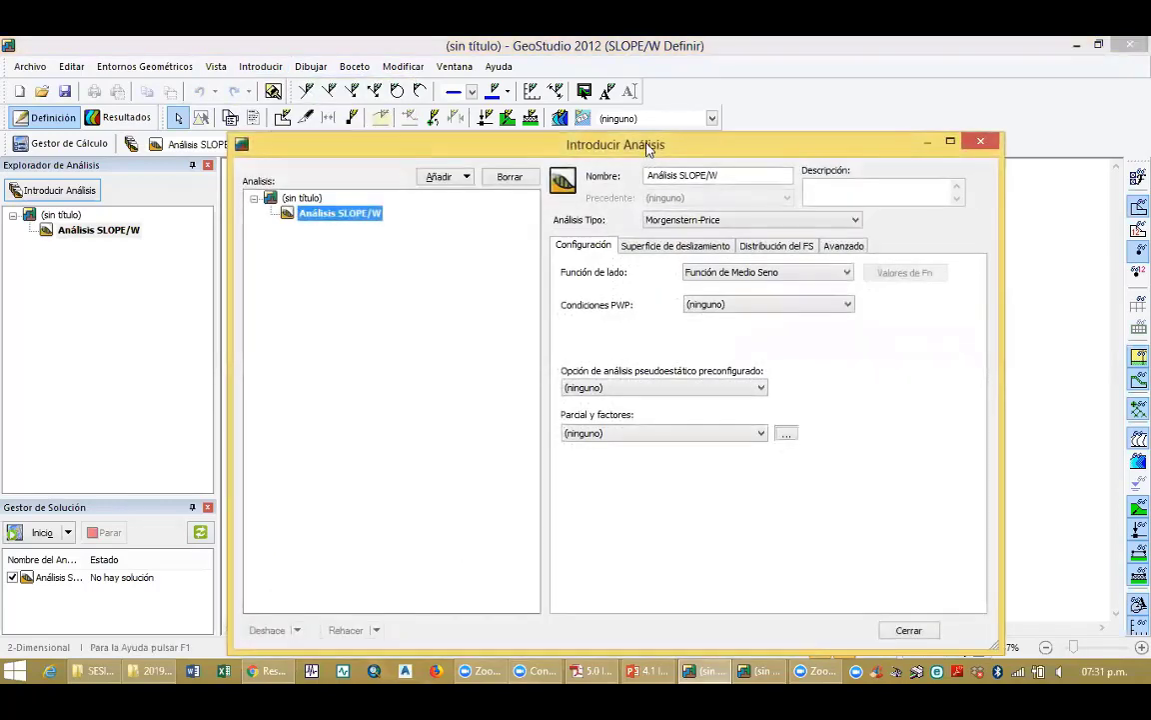
{"action": "left_click_drag", "start_coordinate": [648, 148], "coordinate": [618, 120]}
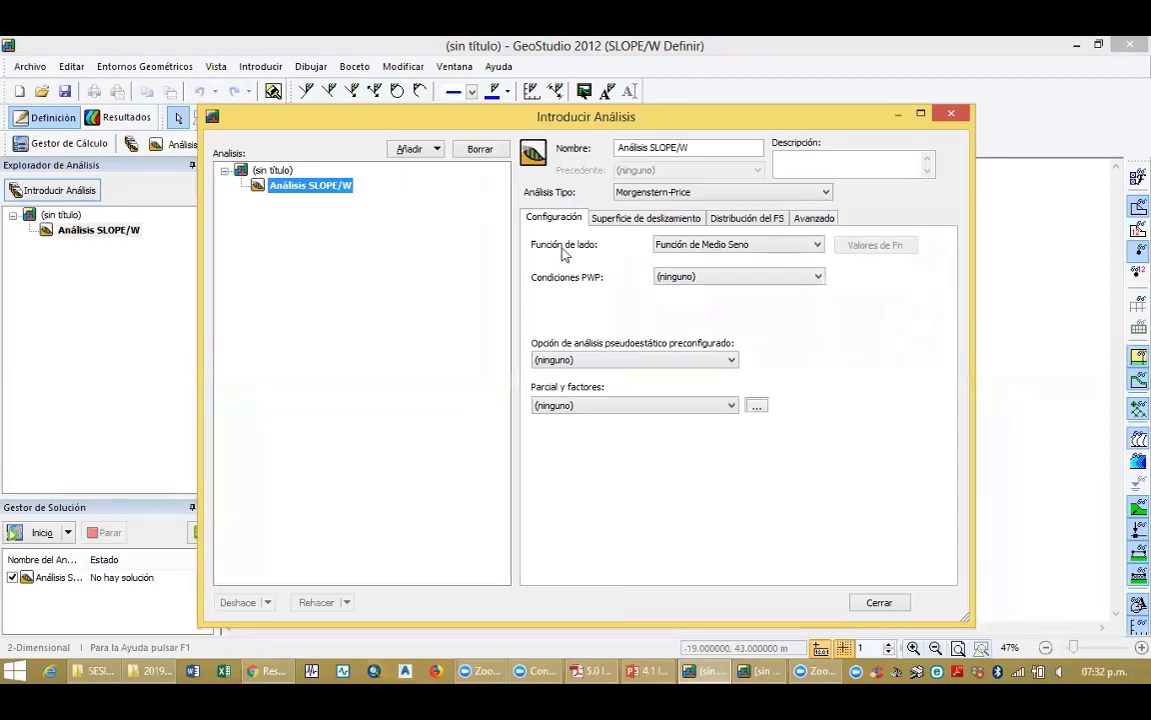
{"action": "left_click", "coordinate": [817, 195]}
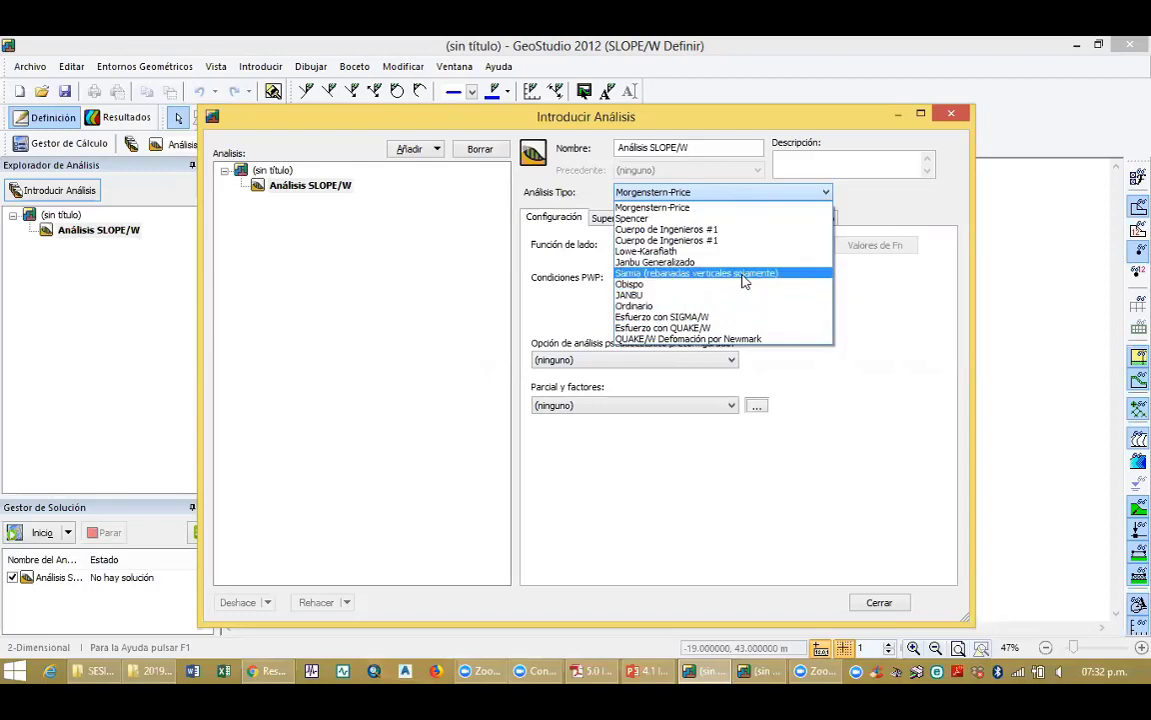
{"action": "left_click", "coordinate": [854, 207]}
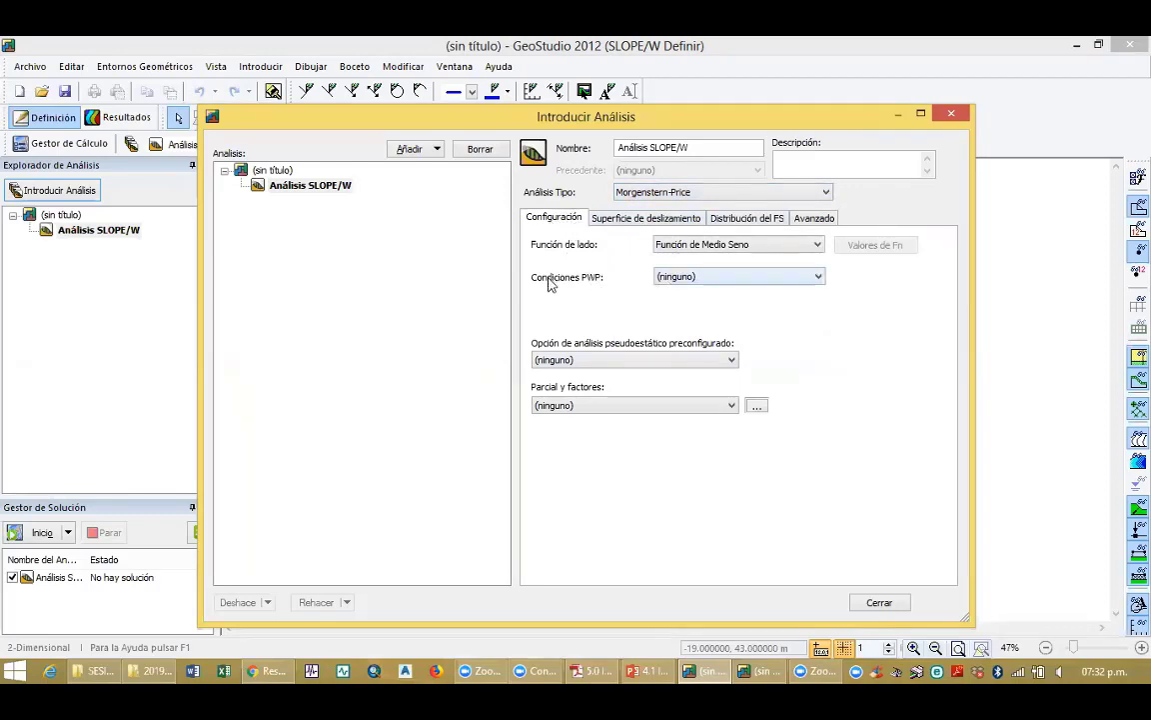
{"action": "left_click", "coordinate": [700, 277]}
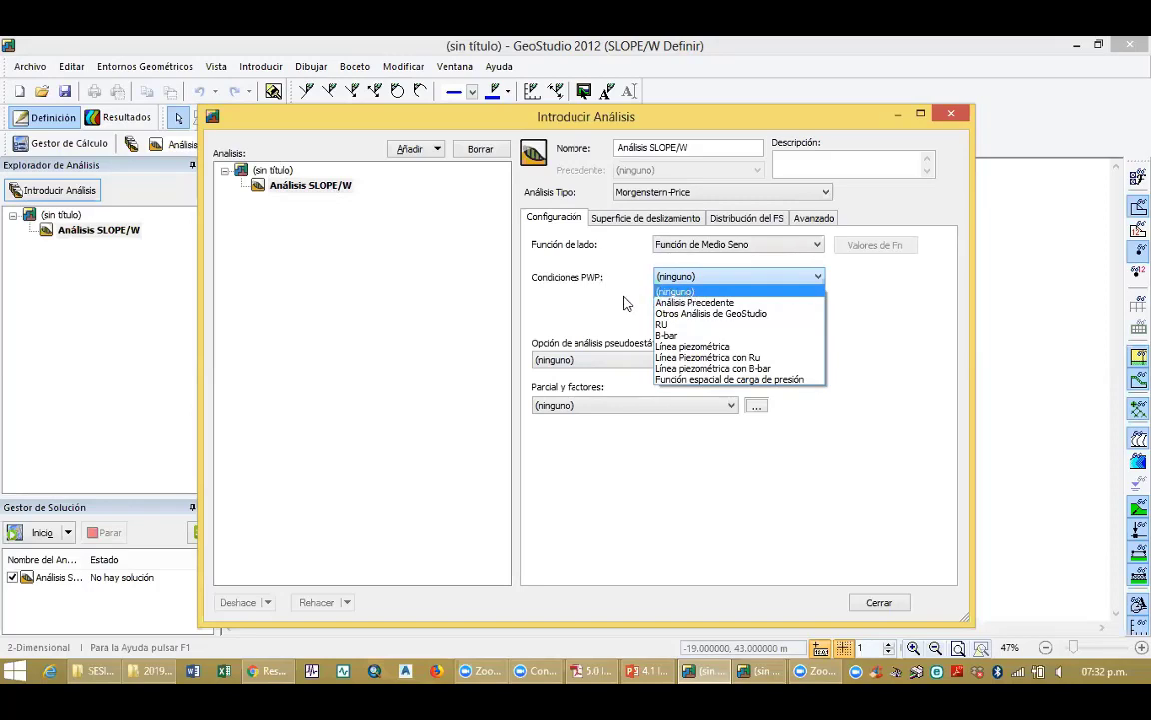
{"action": "left_click", "coordinate": [690, 346]}
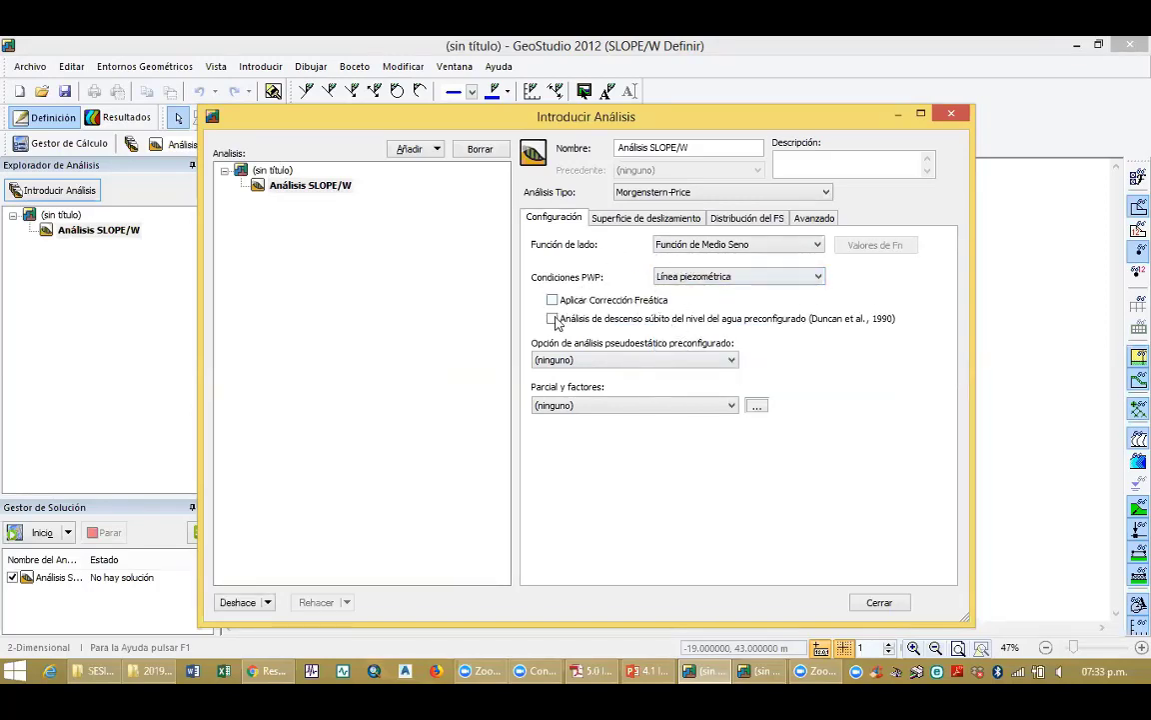
Switch the analysis's slip surface option between Cuadrícula y radio and Entrada y Salida, ending on Entrada y Salida
{"action": "left_click", "coordinate": [614, 220]}
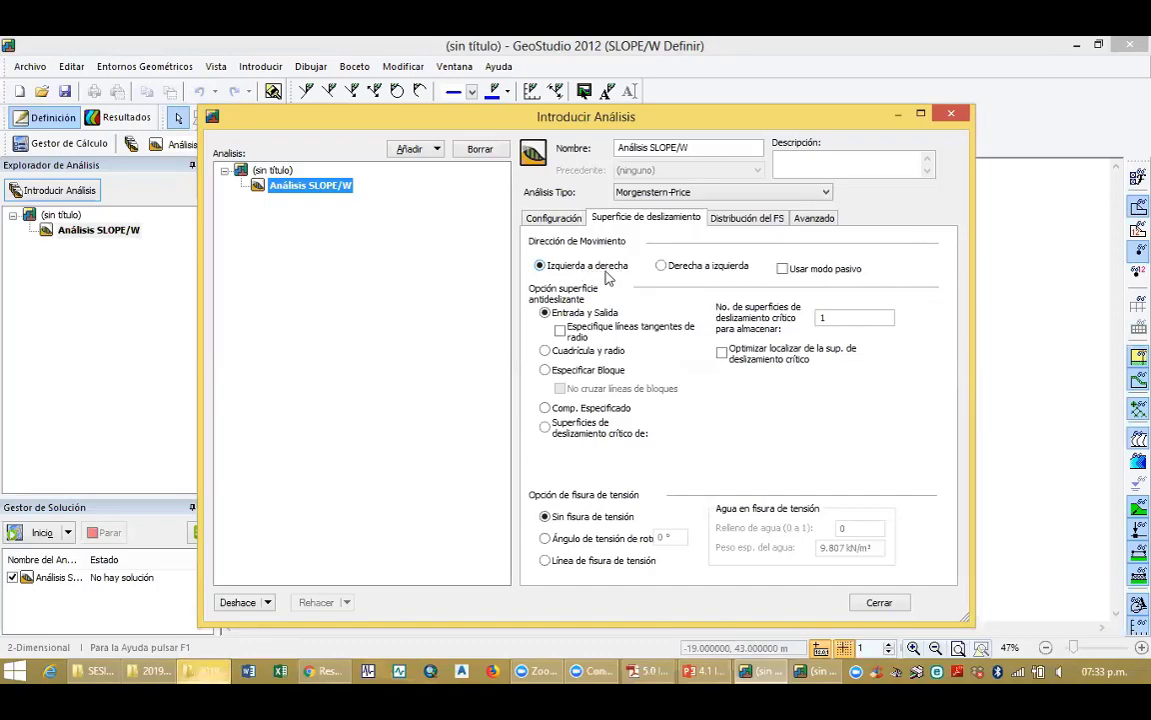
{"action": "left_click", "coordinate": [578, 352]}
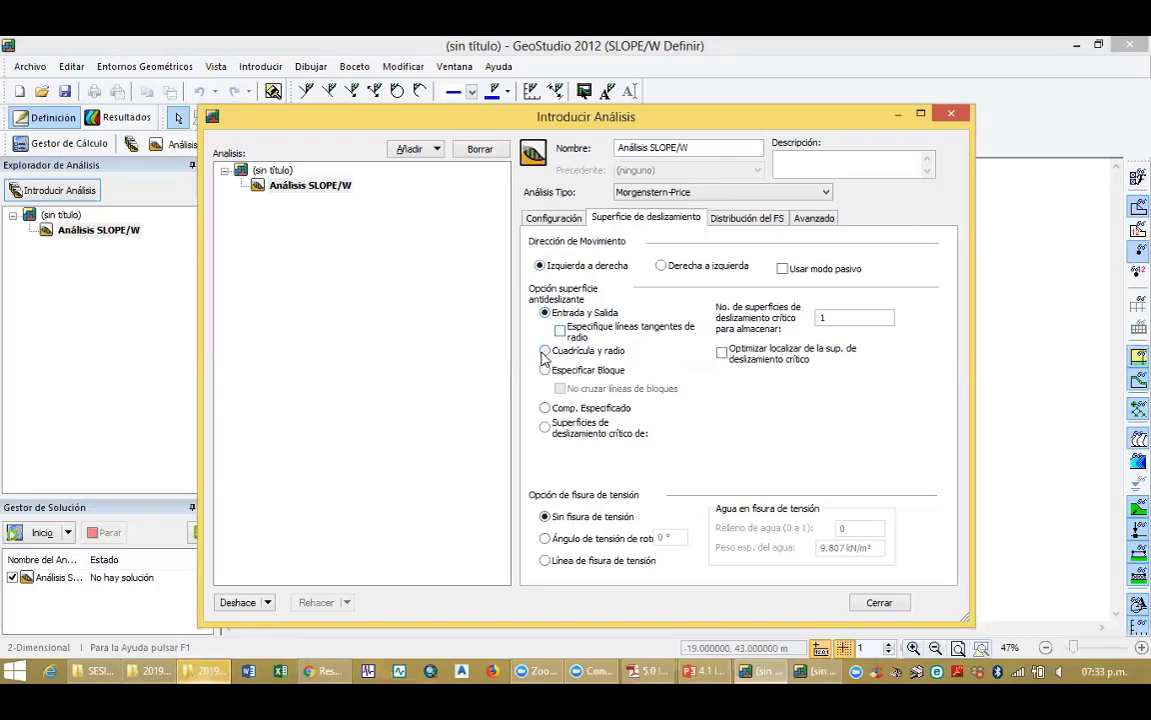
{"action": "left_click", "coordinate": [549, 314]}
{"action": "left_click", "coordinate": [548, 351]}
{"action": "left_click", "coordinate": [545, 314]}
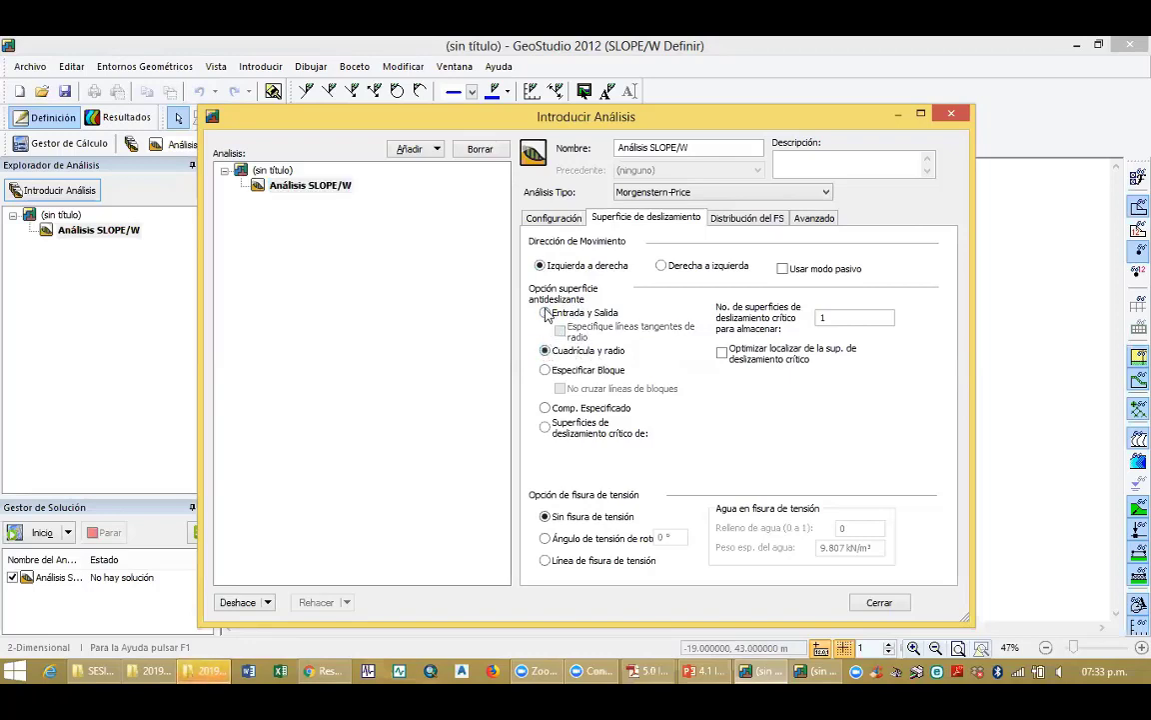
{"action": "left_click", "coordinate": [545, 351]}
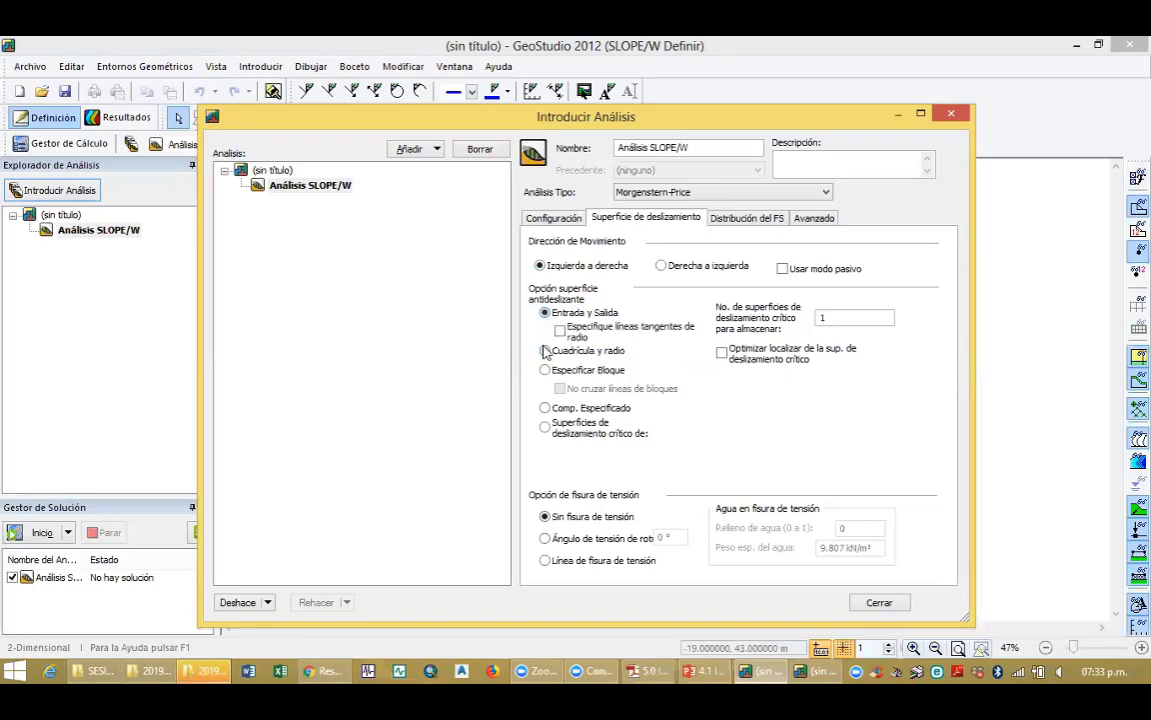
{"action": "left_click", "coordinate": [545, 314]}
Review the safety factor distribution options, and set the number of slices to 100 in the advanced analysis settings
{"action": "left_click", "coordinate": [729, 222]}
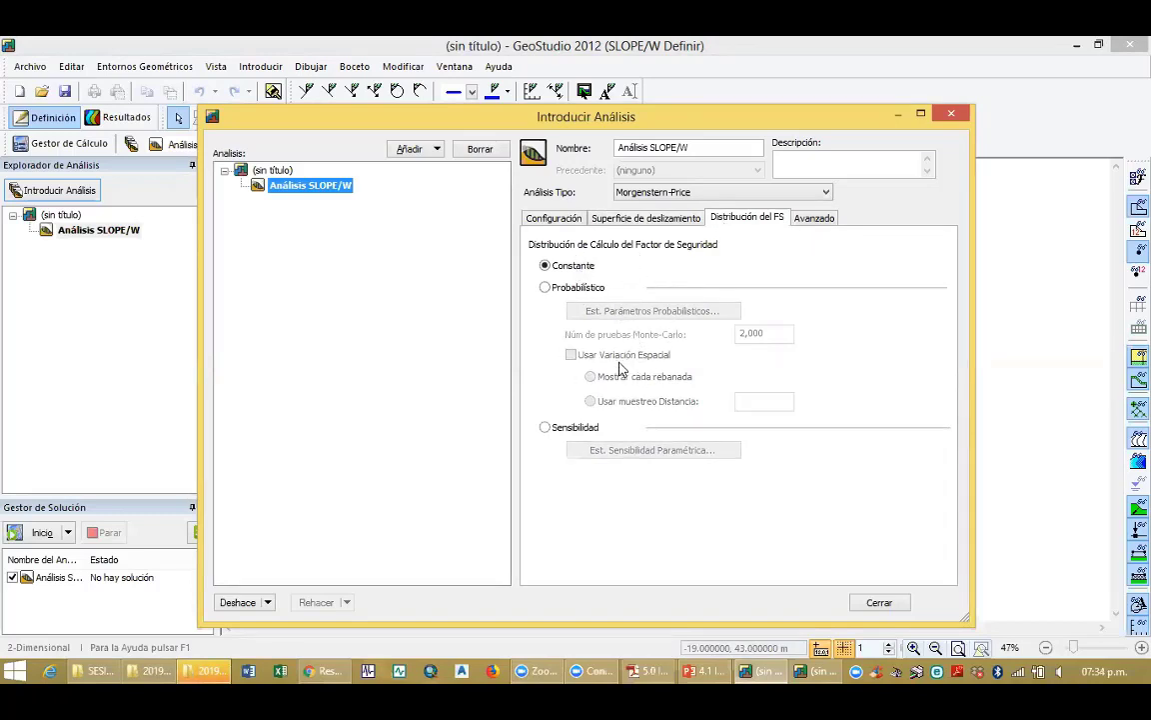
{"action": "left_click", "coordinate": [803, 220]}
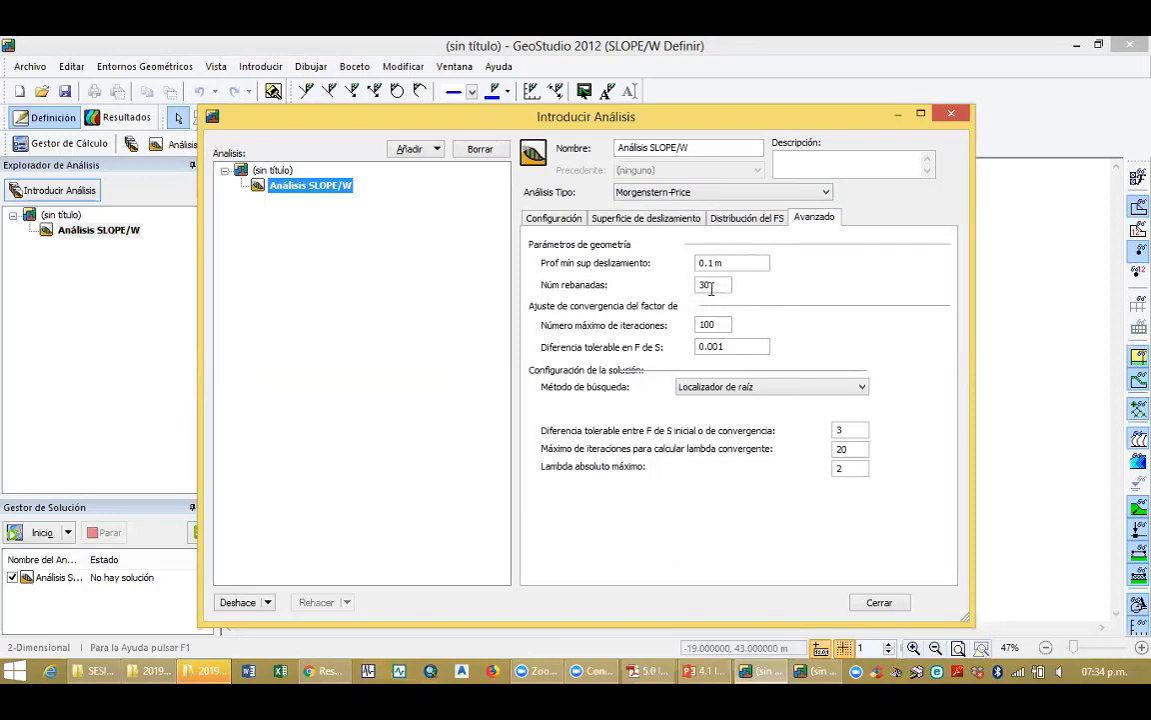
{"action": "left_click_drag", "start_coordinate": [711, 289], "coordinate": [694, 288]}
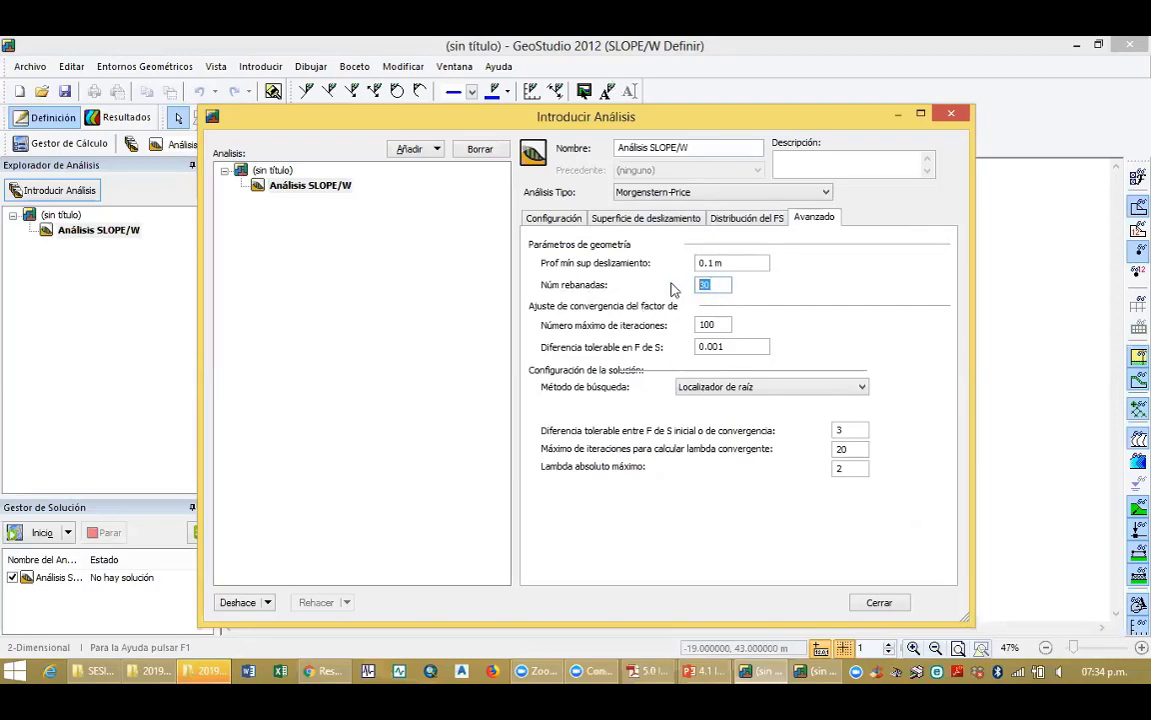
{"action": "type", "text": "100"}
{"action": "double_click", "coordinate": [731, 287]}
{"action": "left_click", "coordinate": [879, 604]}
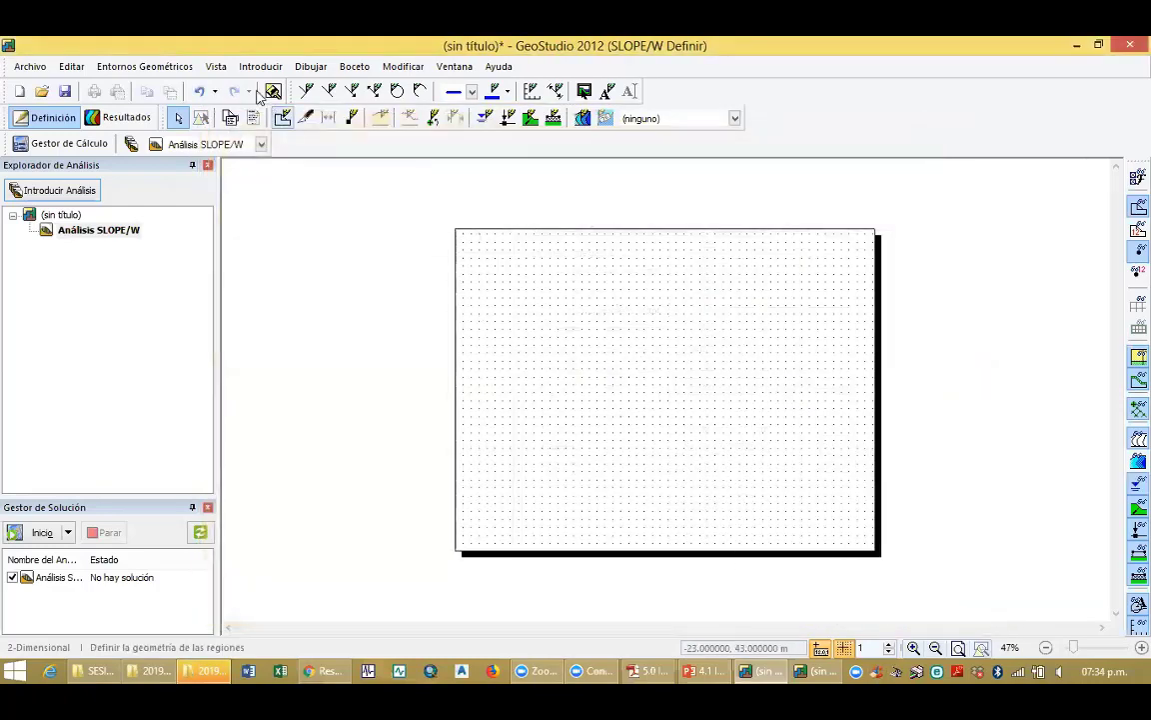
Open the Introducir Regiones window, examine its region list, and close it without adding a region
{"action": "left_click", "coordinate": [218, 68]}
{"action": "mouse_move", "coordinate": [250, 68]}
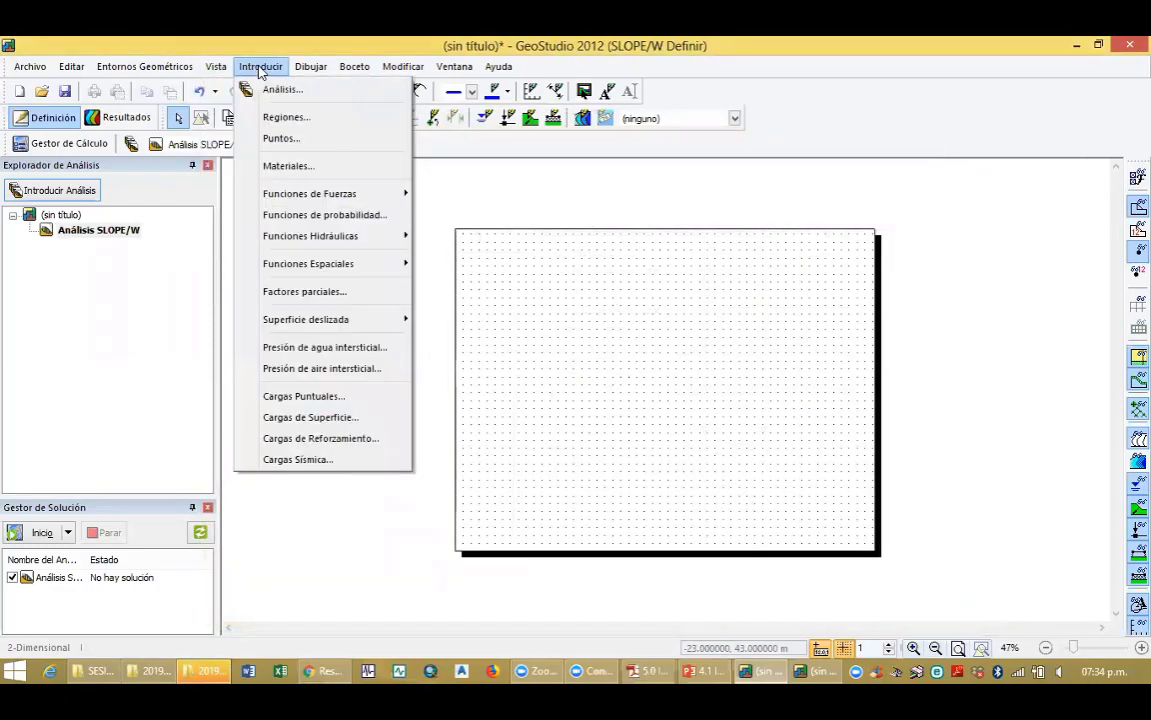
{"action": "left_click", "coordinate": [279, 118]}
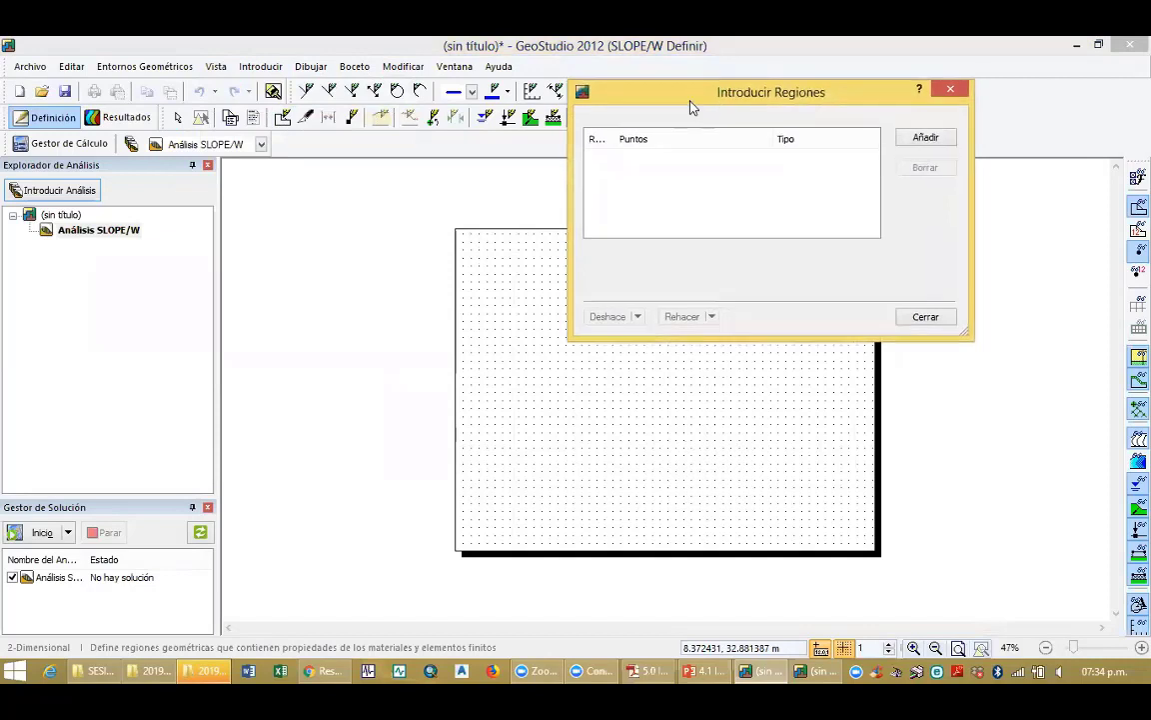
{"action": "left_click_drag", "start_coordinate": [690, 107], "coordinate": [555, 185]}
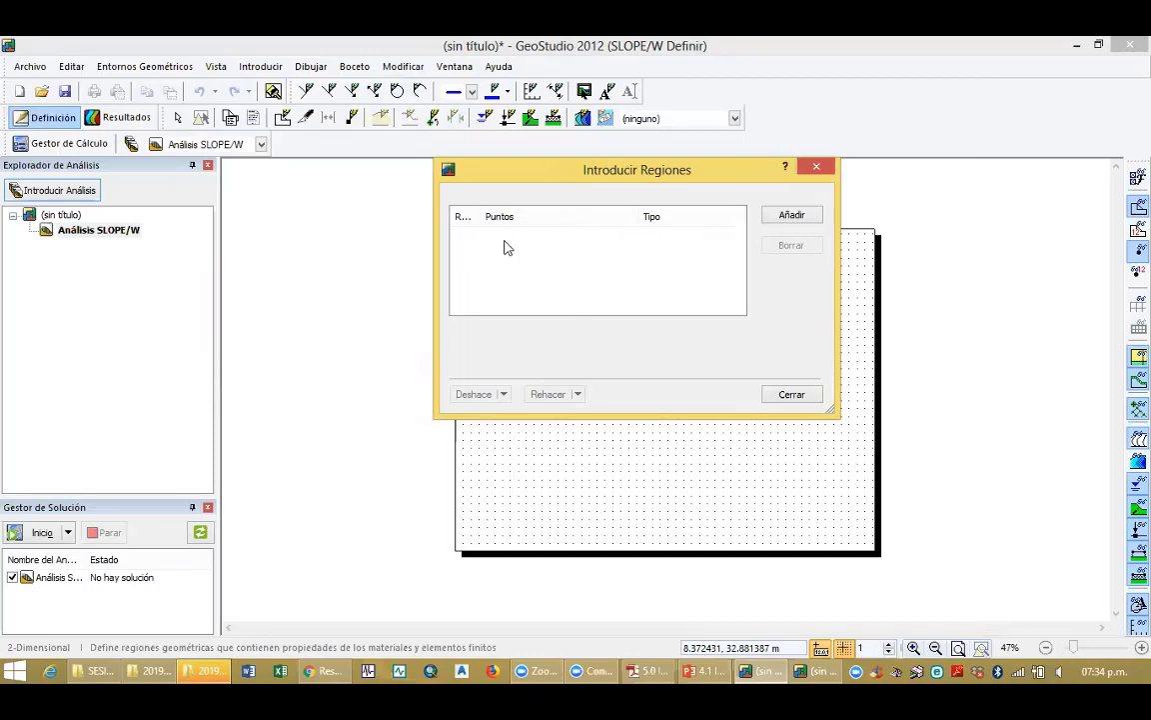
{"action": "left_click", "coordinate": [813, 170]}
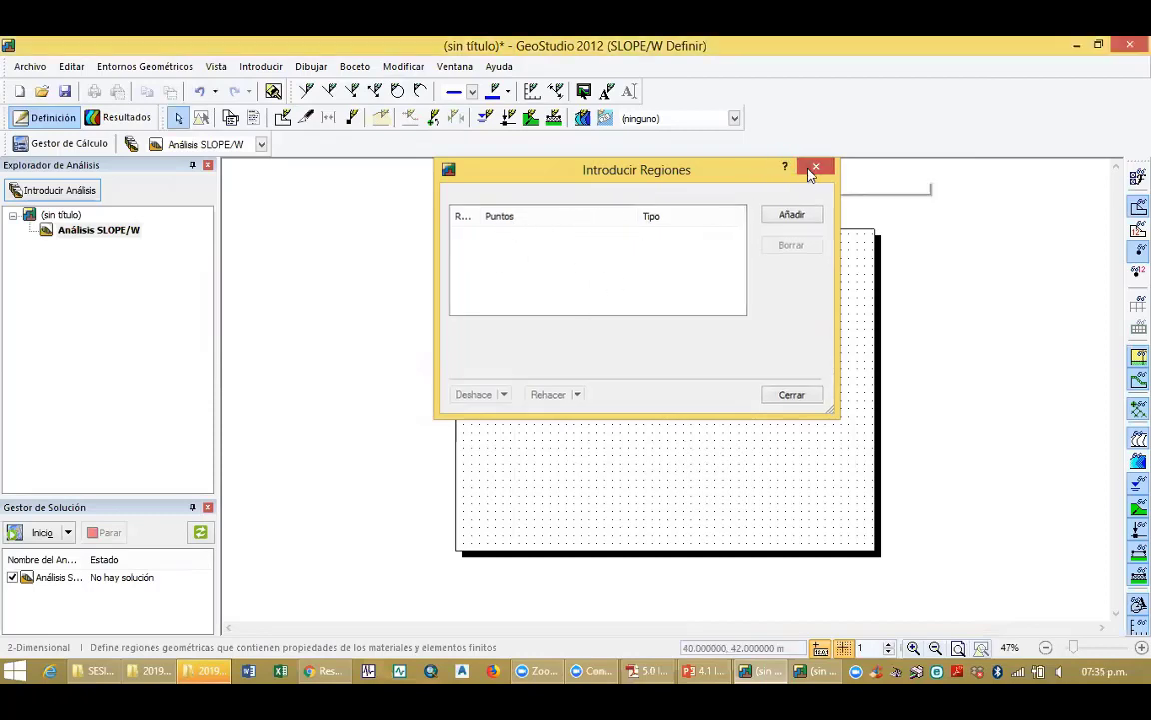
Open the Introducir Puntos window, examine the X and Y coordinate fields of point 1, and close it without entering coordinates
{"action": "left_click", "coordinate": [260, 66]}
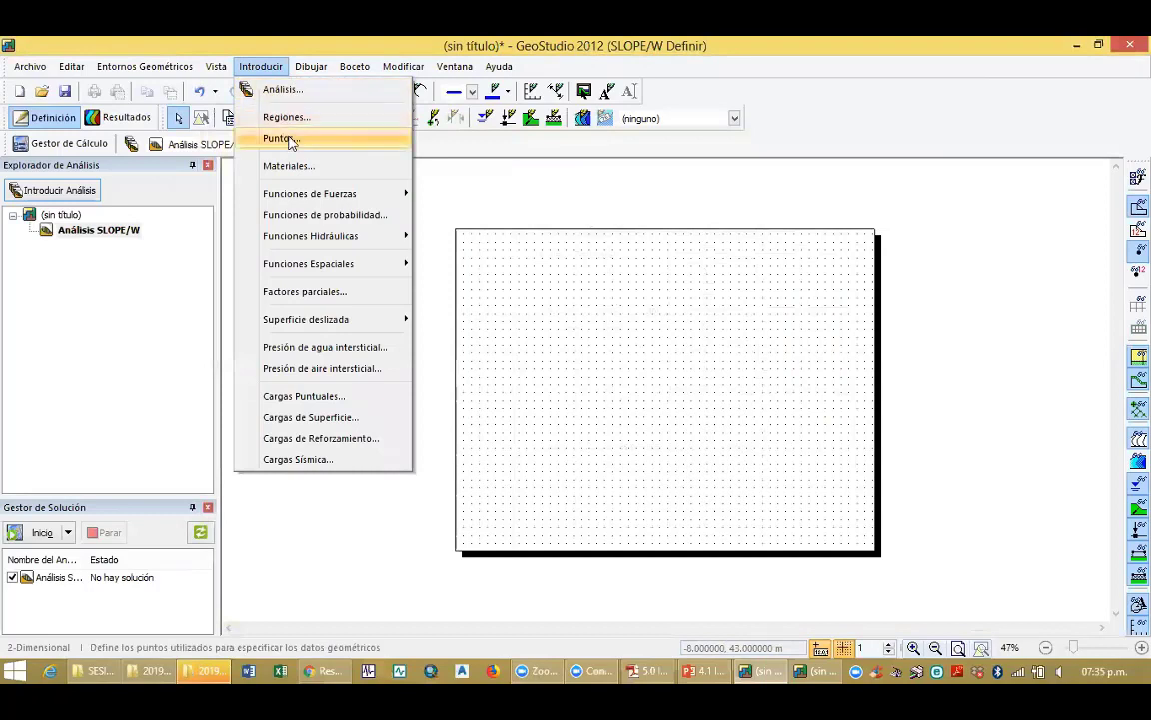
{"action": "left_click", "coordinate": [280, 139]}
{"action": "left_click_drag", "start_coordinate": [818, 168], "coordinate": [713, 127]}
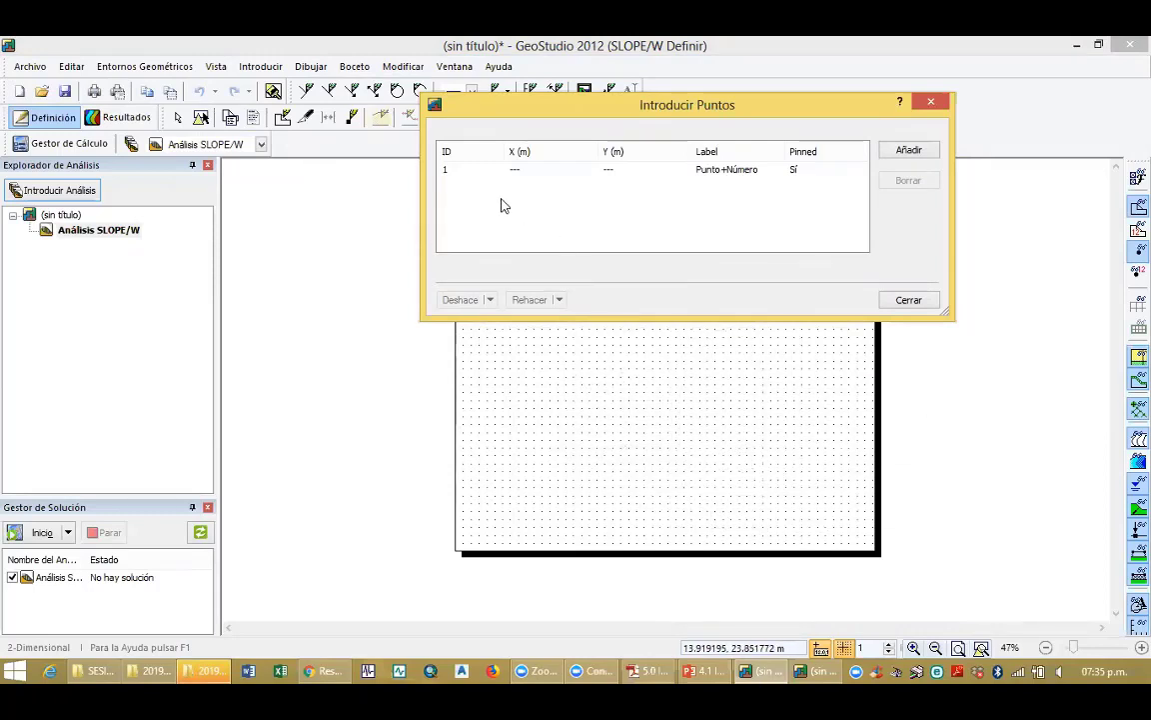
{"action": "left_click", "coordinate": [611, 176]}
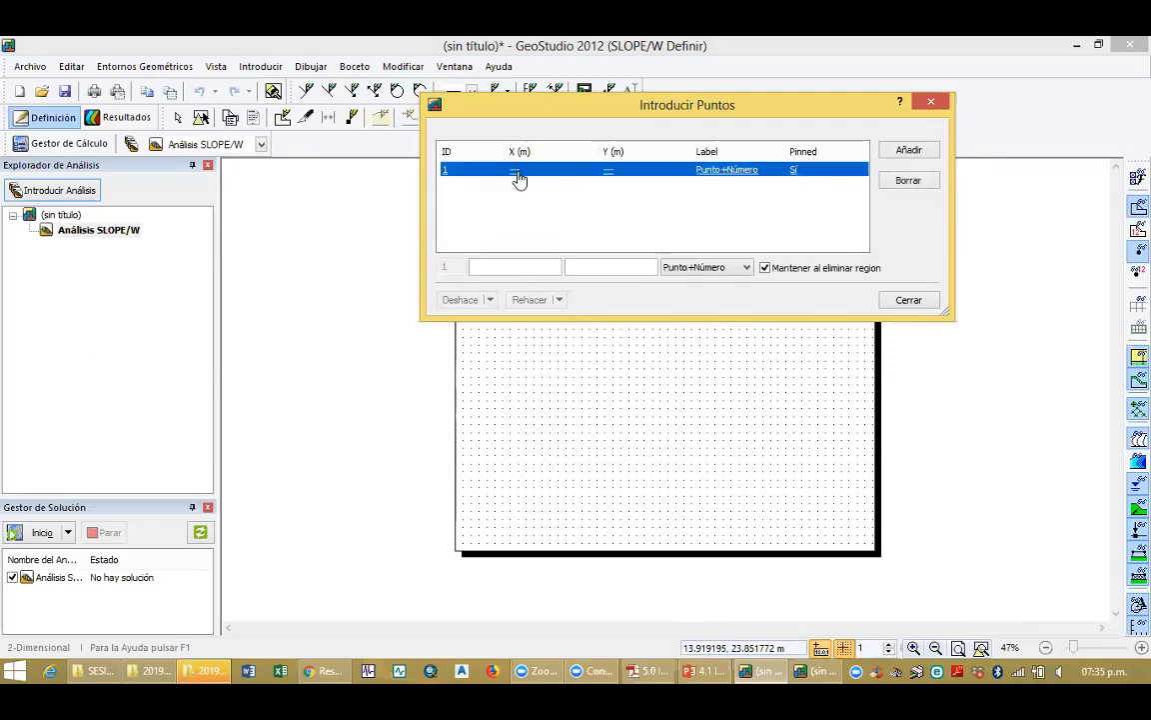
{"action": "left_click", "coordinate": [510, 266]}
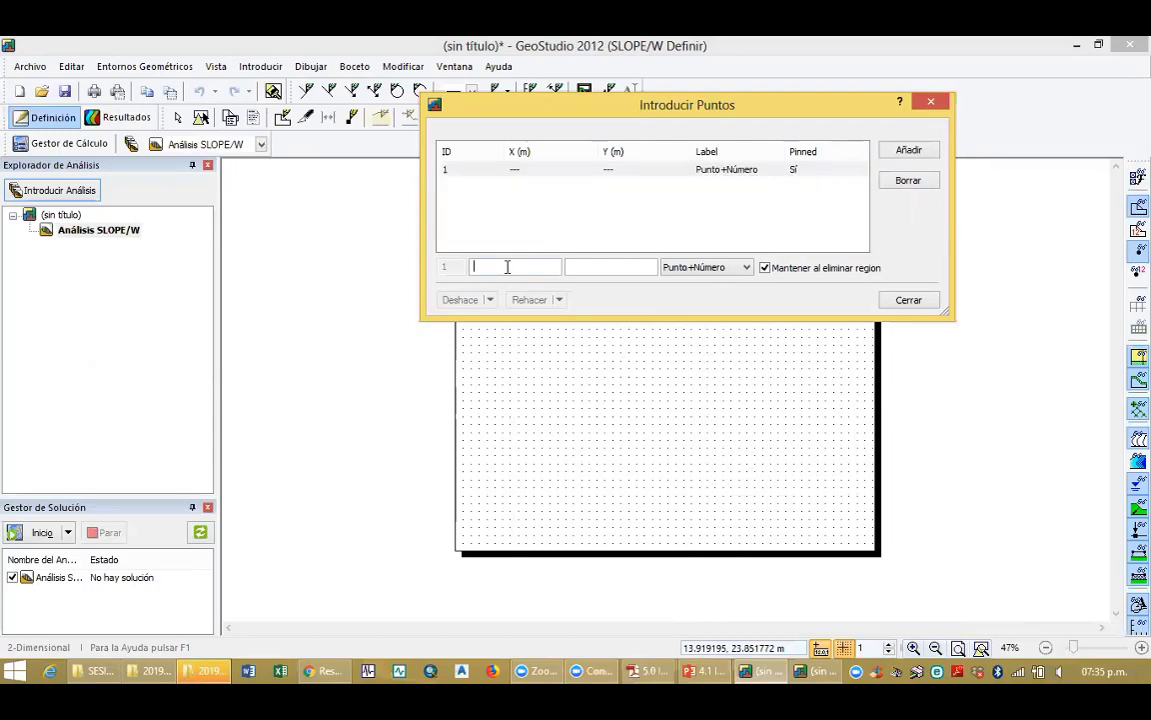
{"action": "left_click", "coordinate": [598, 267]}
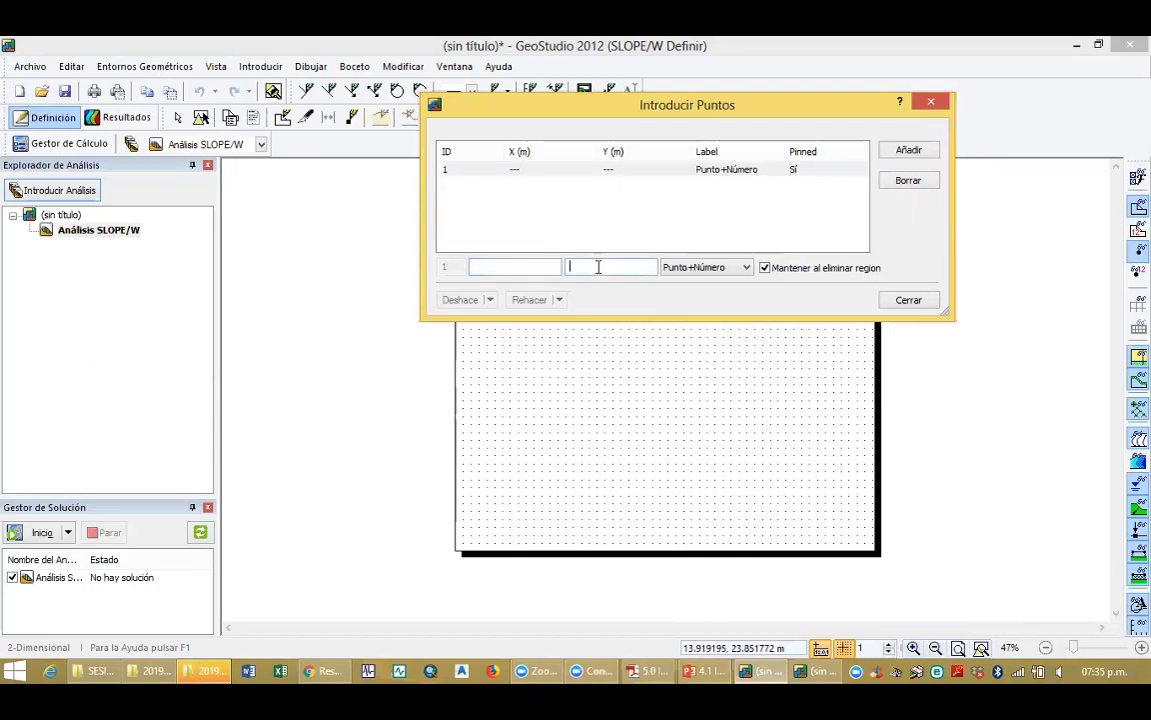
{"action": "left_click", "coordinate": [530, 269]}
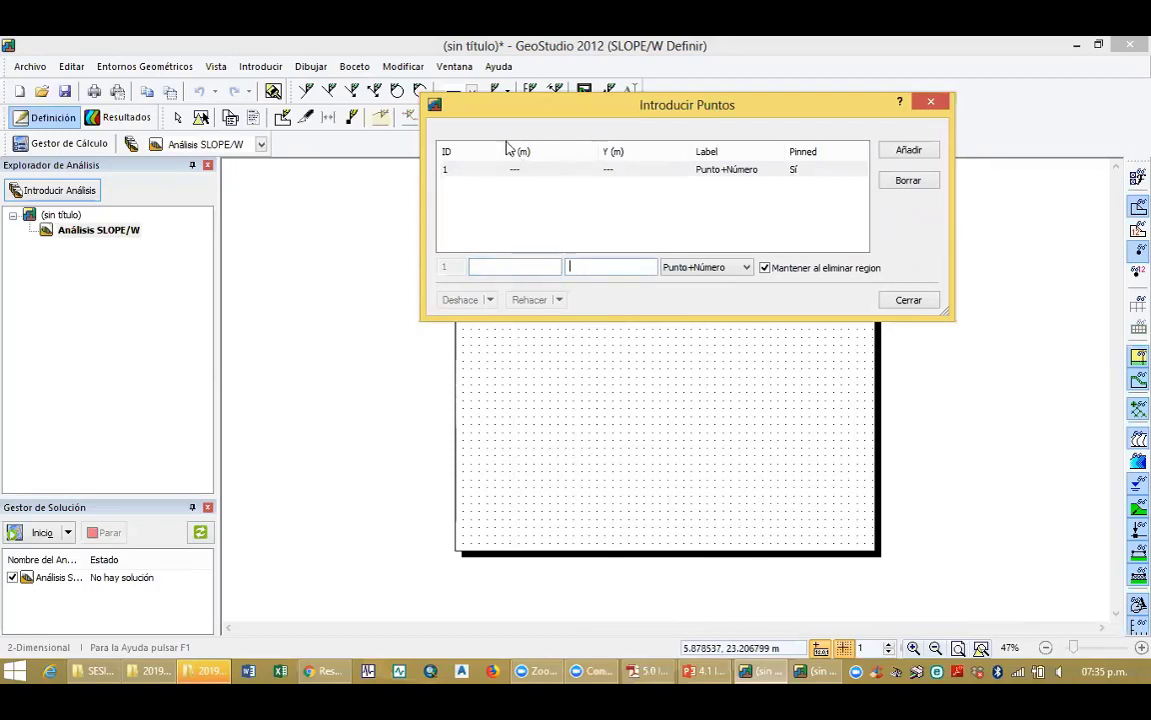
{"action": "left_click", "coordinate": [931, 102]}
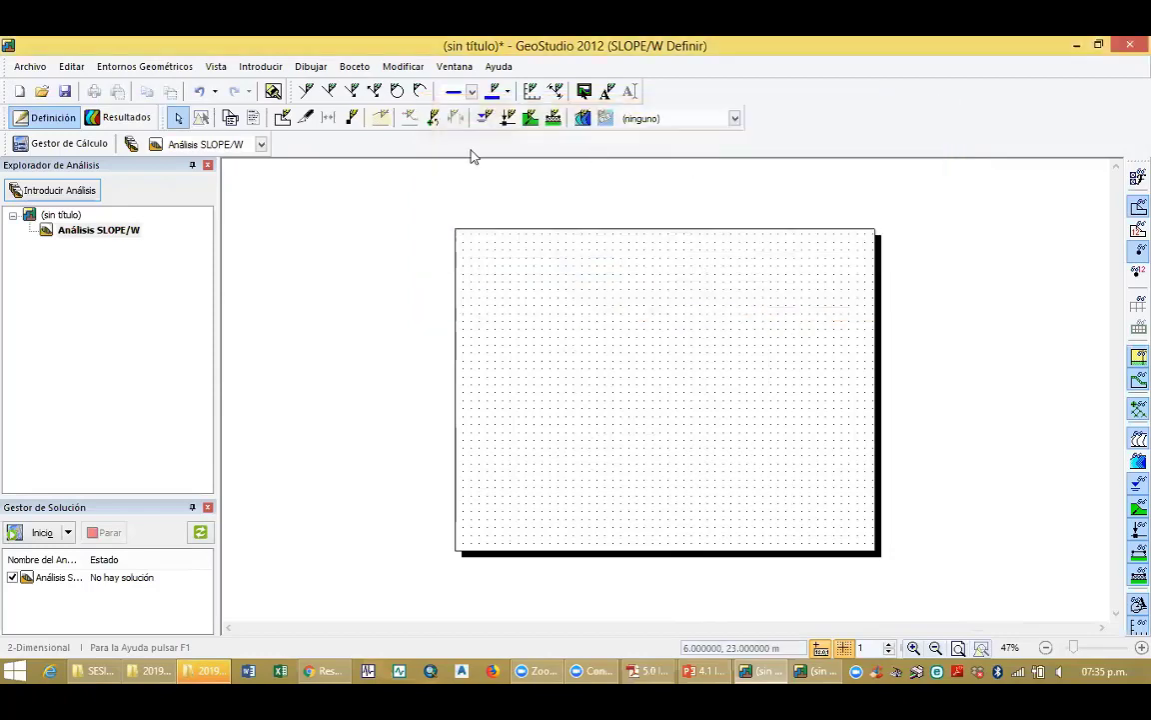
Add a new material in the Introducir Materiales window and set its material model to Mohr-Coulomb
{"action": "left_click", "coordinate": [259, 66]}
{"action": "left_click", "coordinate": [285, 166]}
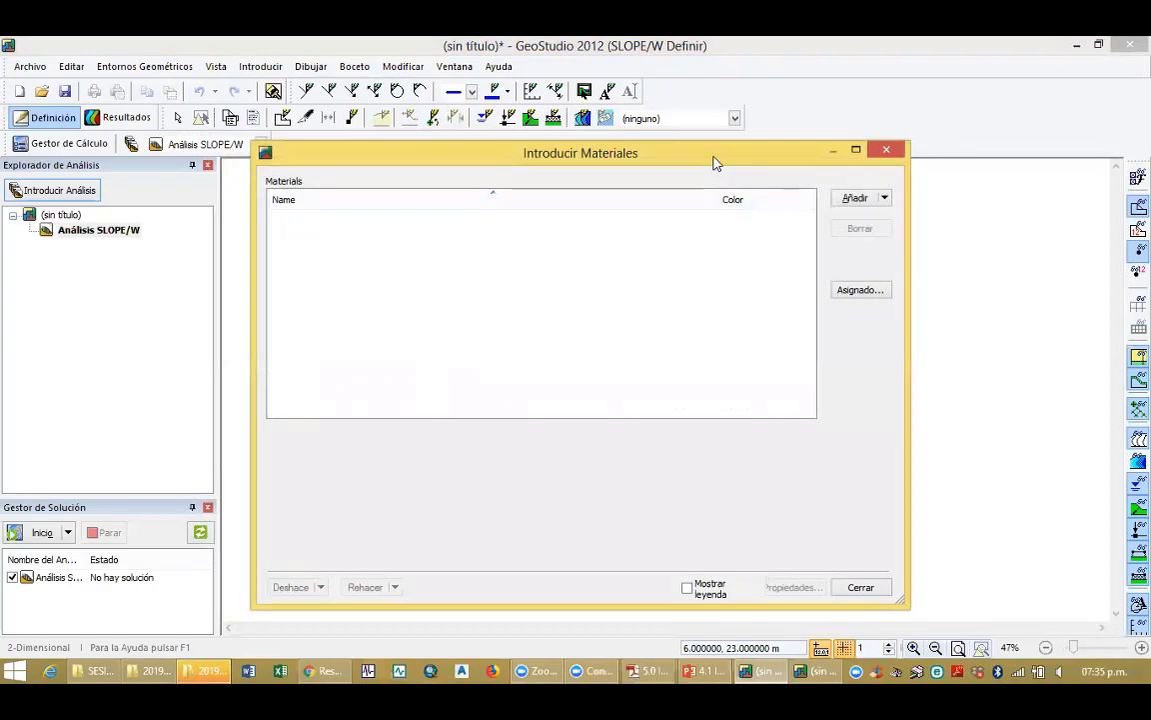
{"action": "left_click_drag", "start_coordinate": [714, 163], "coordinate": [747, 112]}
{"action": "left_click", "coordinate": [888, 147]}
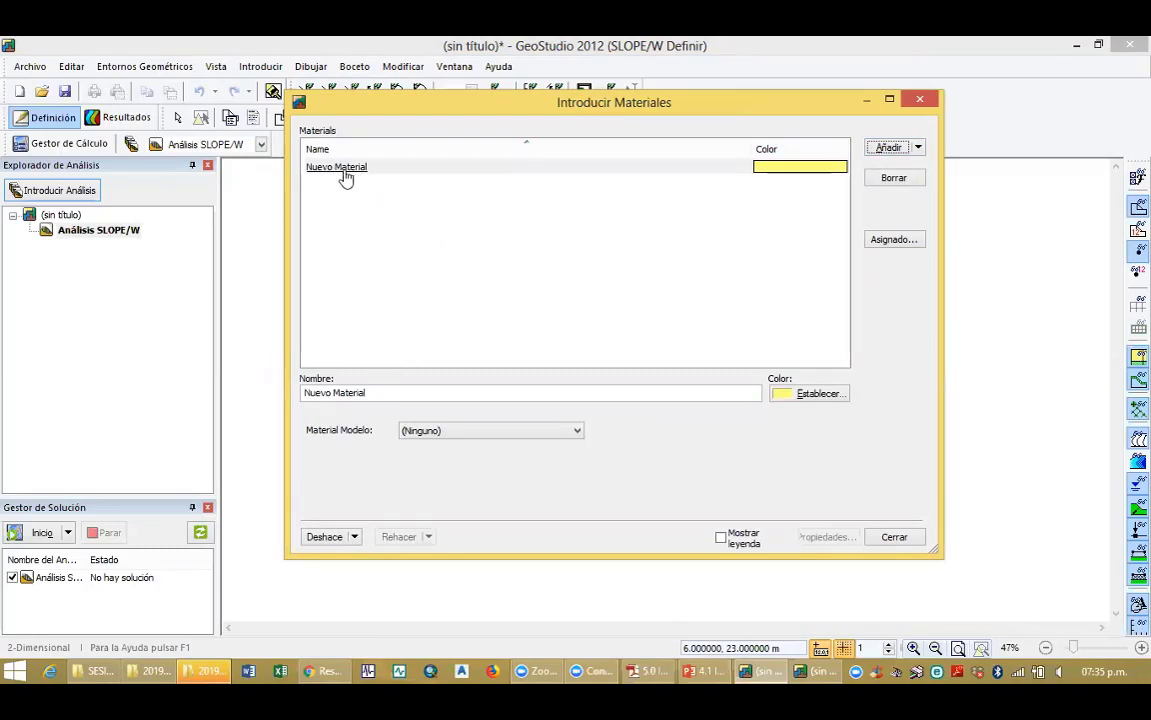
{"action": "left_click", "coordinate": [782, 168]}
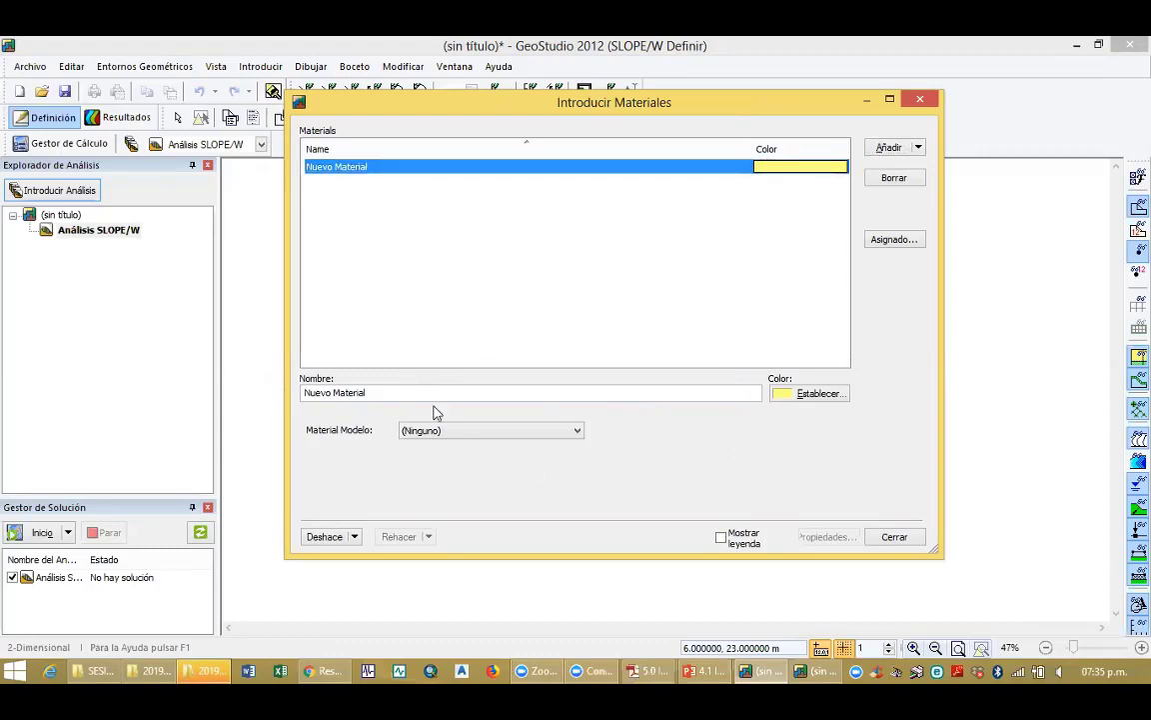
{"action": "left_click", "coordinate": [445, 431]}
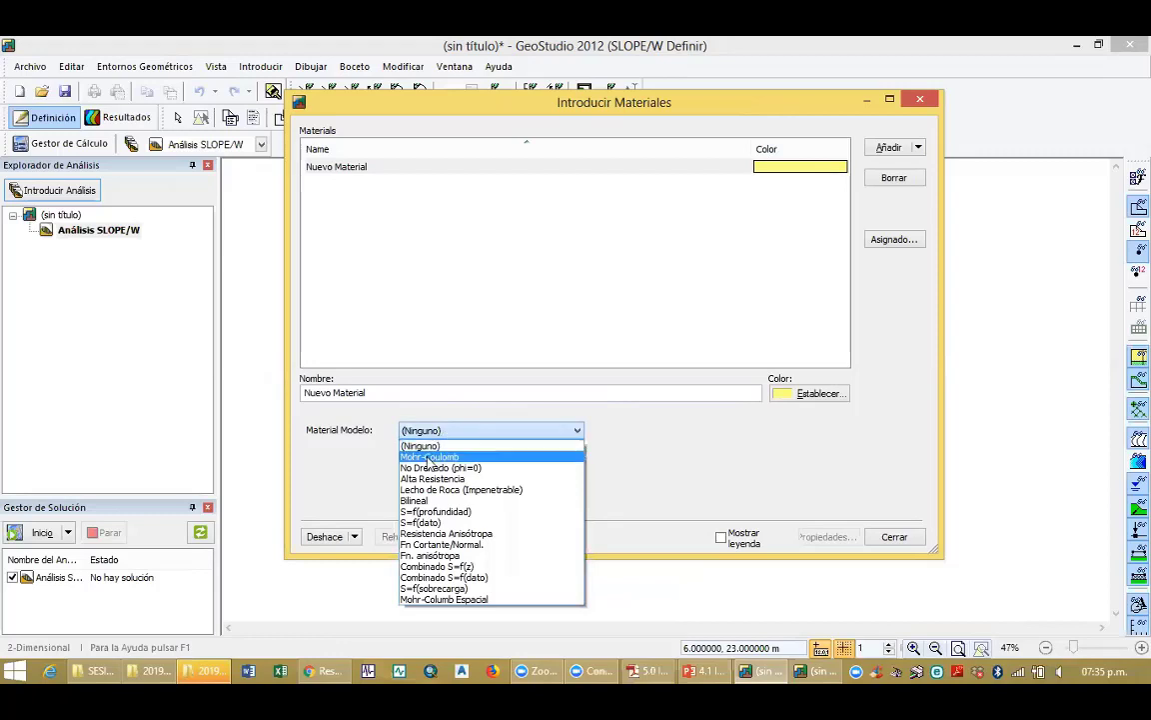
{"action": "left_click", "coordinate": [429, 457]}
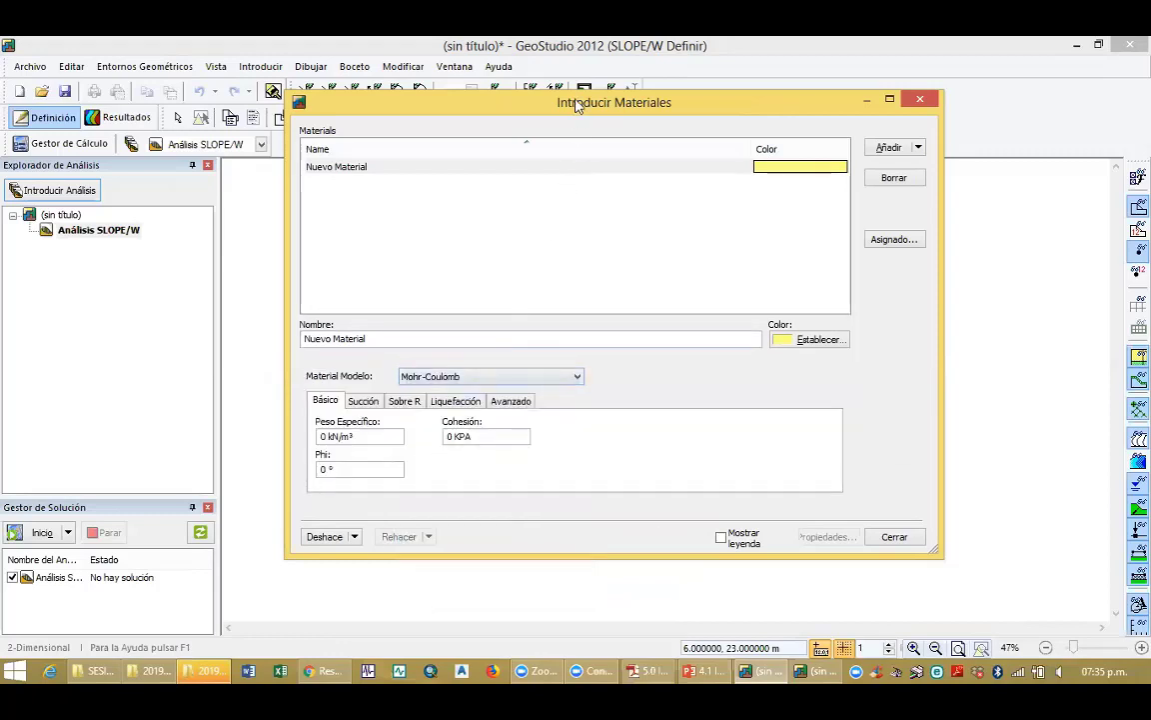
Review the material's Peso Específico, Cohesión and Phi fields without changing them, and close the materials window
{"action": "left_click_drag", "start_coordinate": [577, 100], "coordinate": [577, 63]}
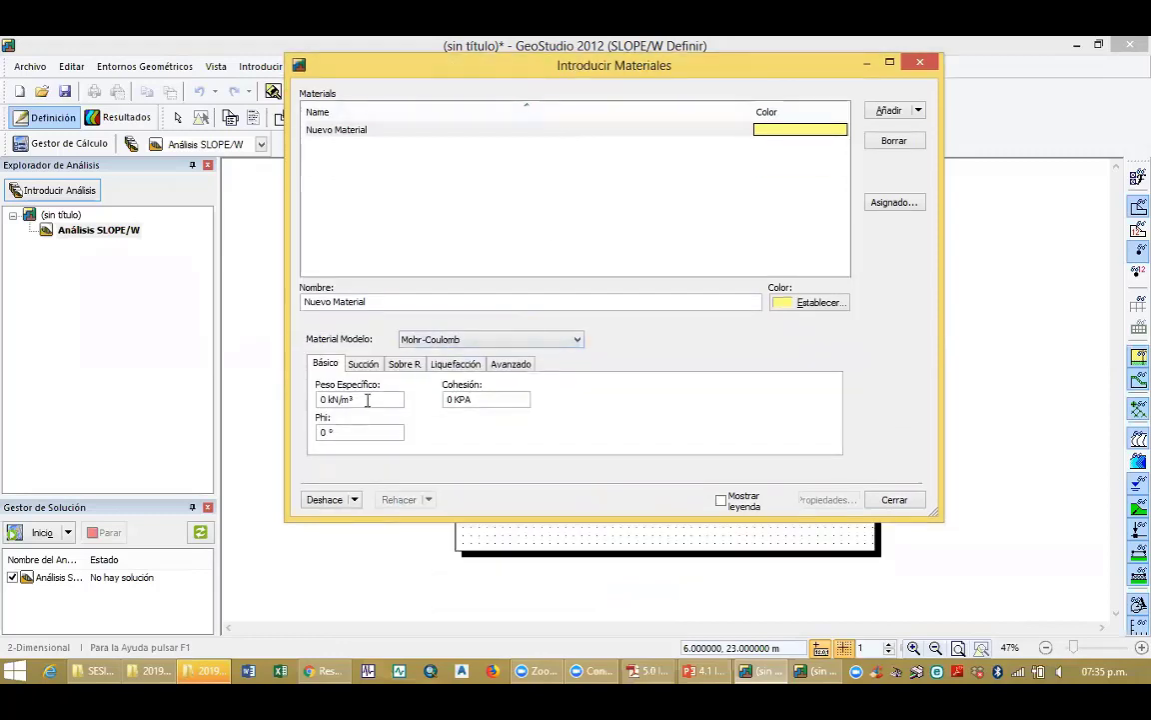
{"action": "left_click_drag", "start_coordinate": [368, 398], "coordinate": [314, 397]}
{"action": "left_click_drag", "start_coordinate": [482, 397], "coordinate": [426, 396]}
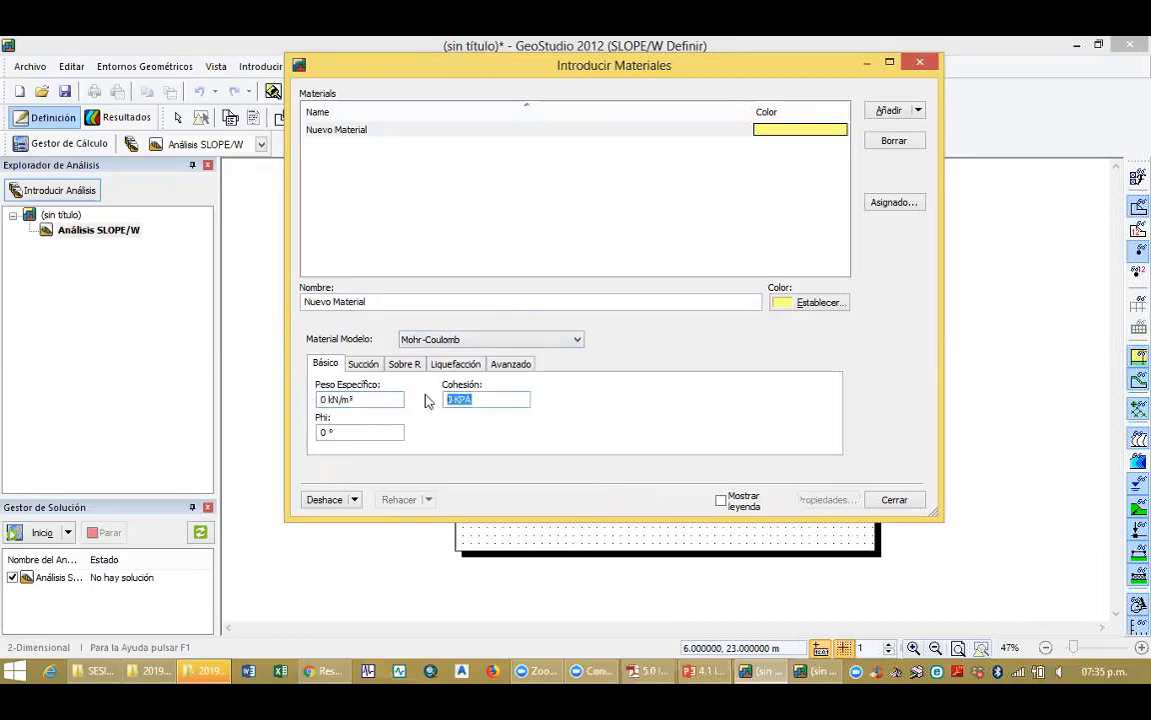
{"action": "left_click_drag", "start_coordinate": [341, 433], "coordinate": [481, 400]}
{"action": "left_click_drag", "start_coordinate": [387, 427], "coordinate": [314, 430]}
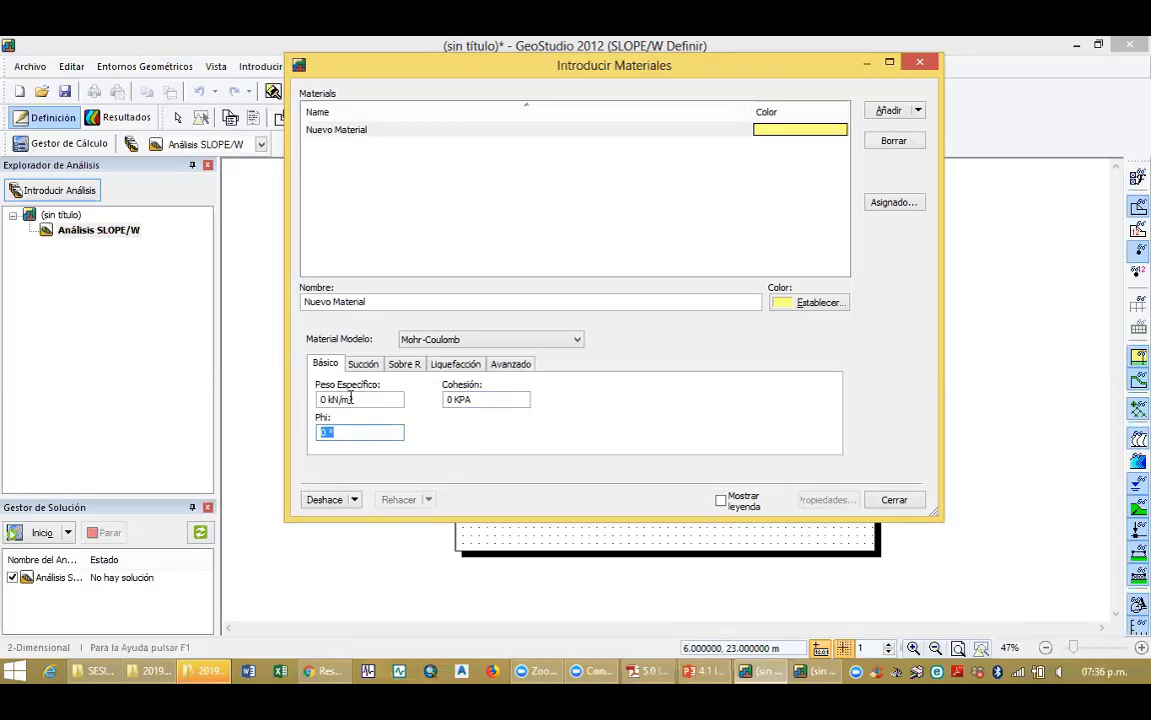
{"action": "left_click", "coordinate": [449, 398]}
{"action": "left_click", "coordinate": [363, 434]}
{"action": "left_click", "coordinate": [893, 500]}
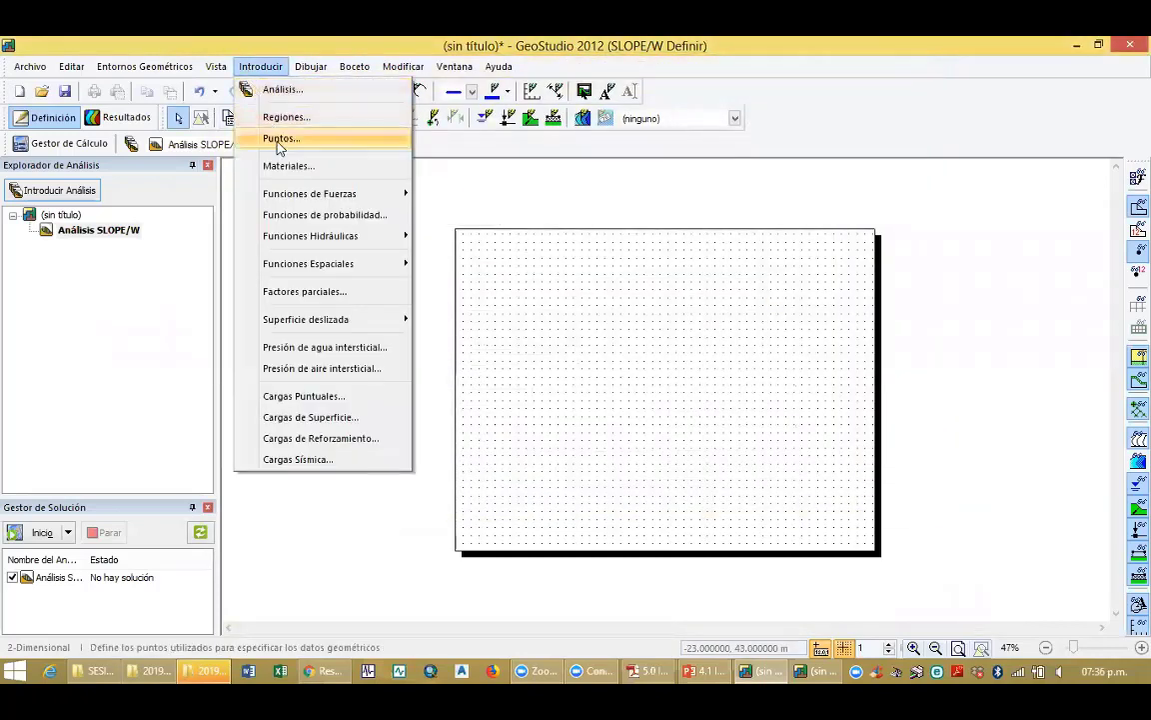
Add a piezometric line under Presión de agua intersticial, review its points, materials and suction properties, and close the window
{"action": "mouse_move", "coordinate": [309, 196]}
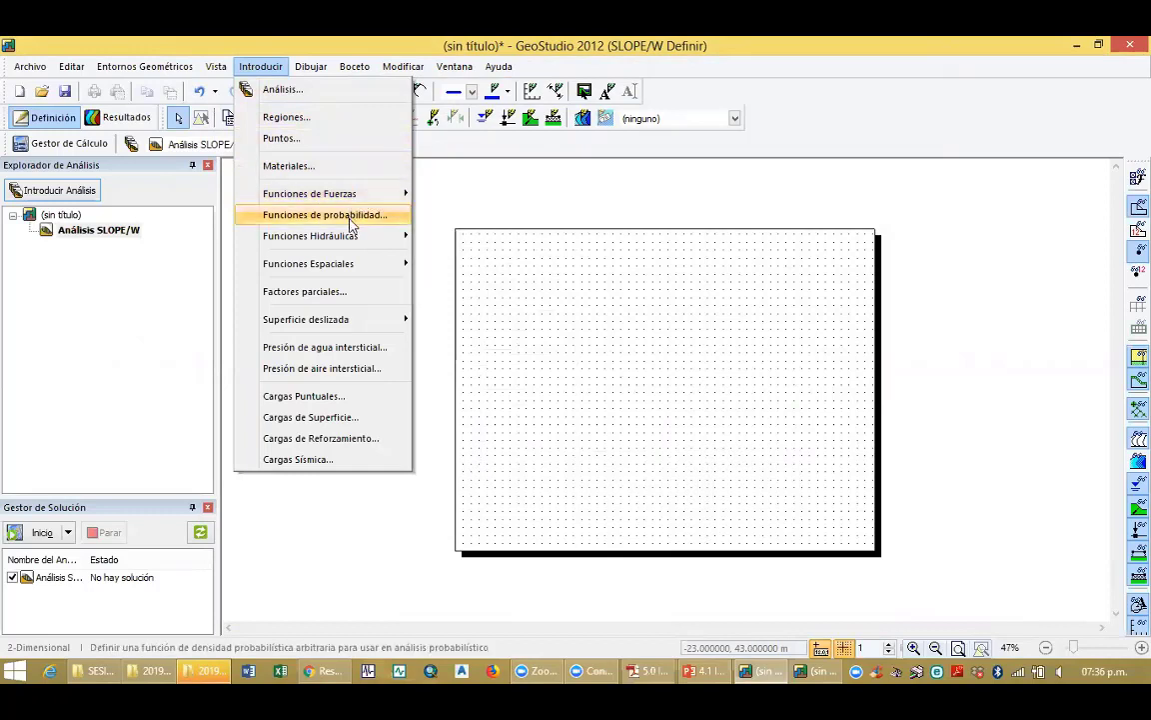
{"action": "mouse_move", "coordinate": [352, 243]}
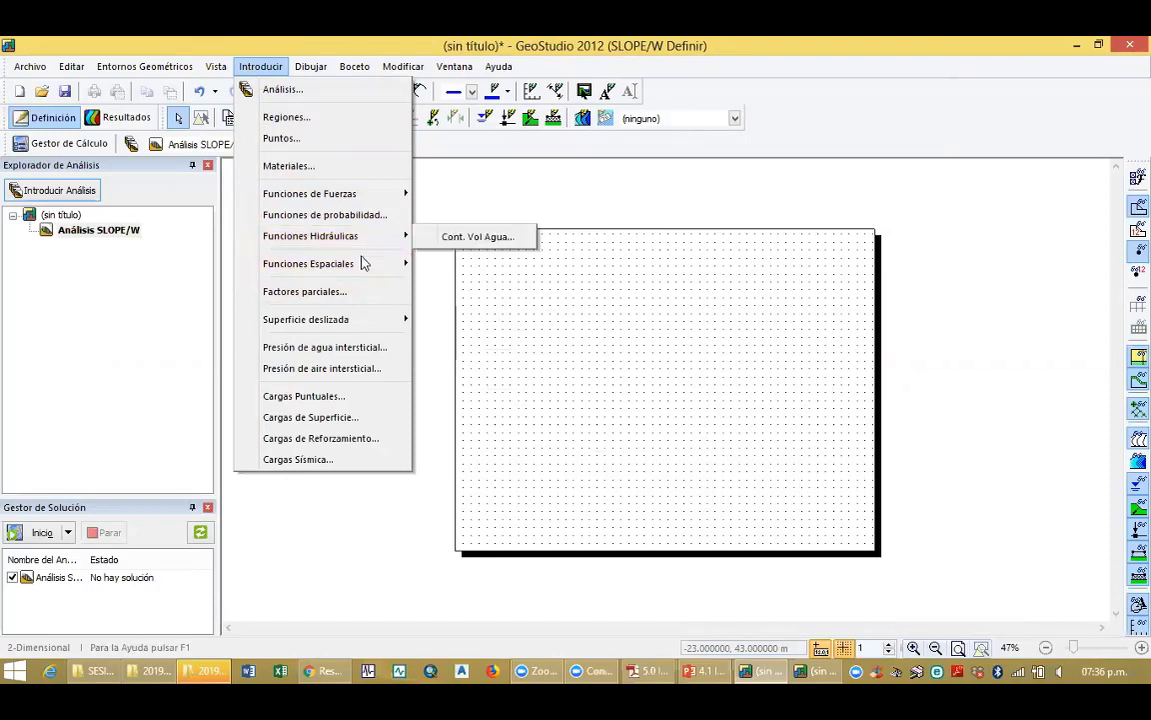
{"action": "mouse_move", "coordinate": [362, 274]}
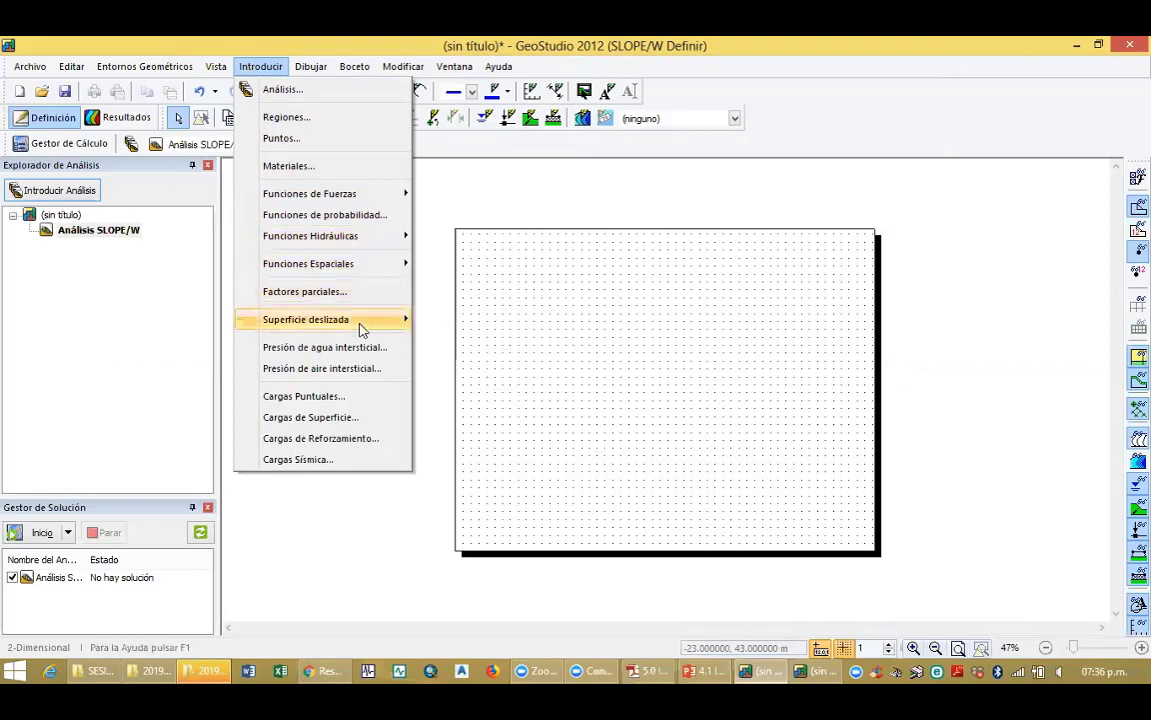
{"action": "left_click", "coordinate": [343, 348]}
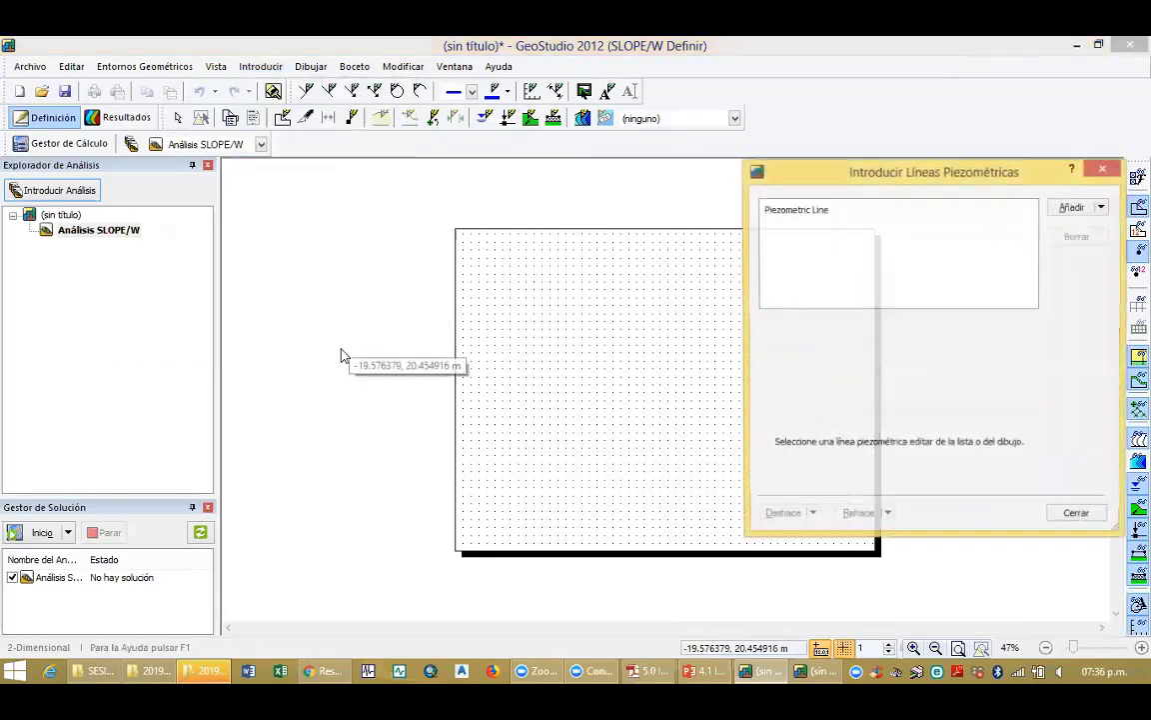
{"action": "left_click_drag", "start_coordinate": [812, 176], "coordinate": [525, 131]}
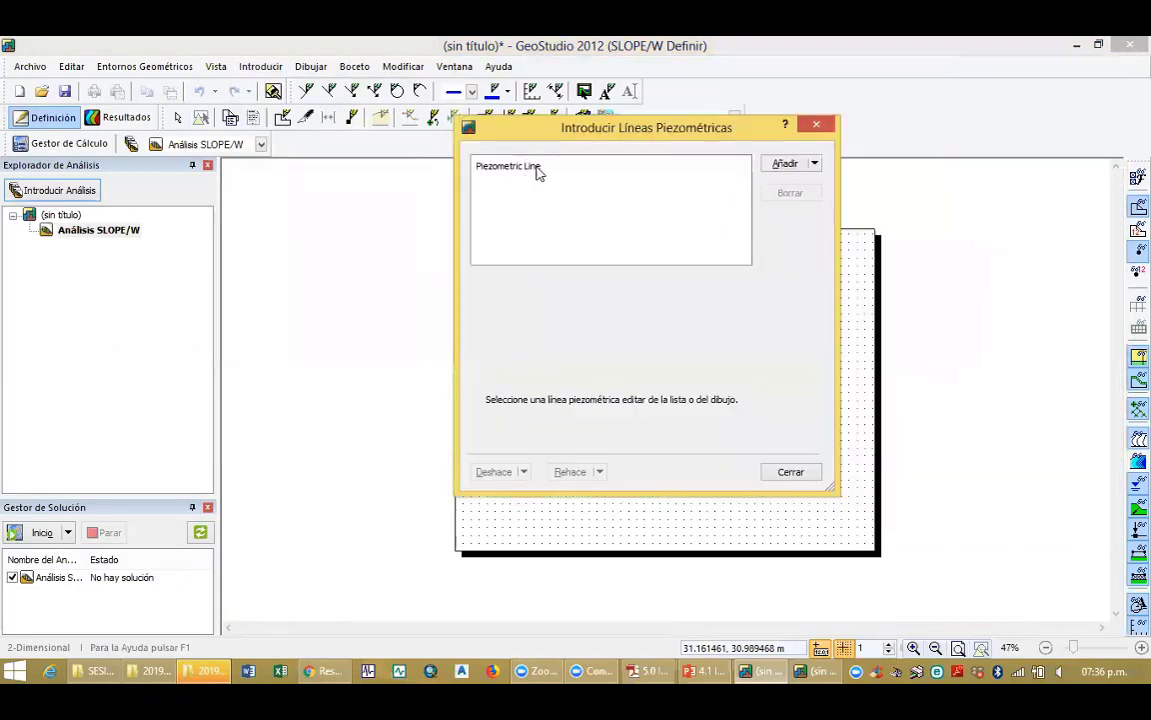
{"action": "left_click", "coordinate": [779, 168]}
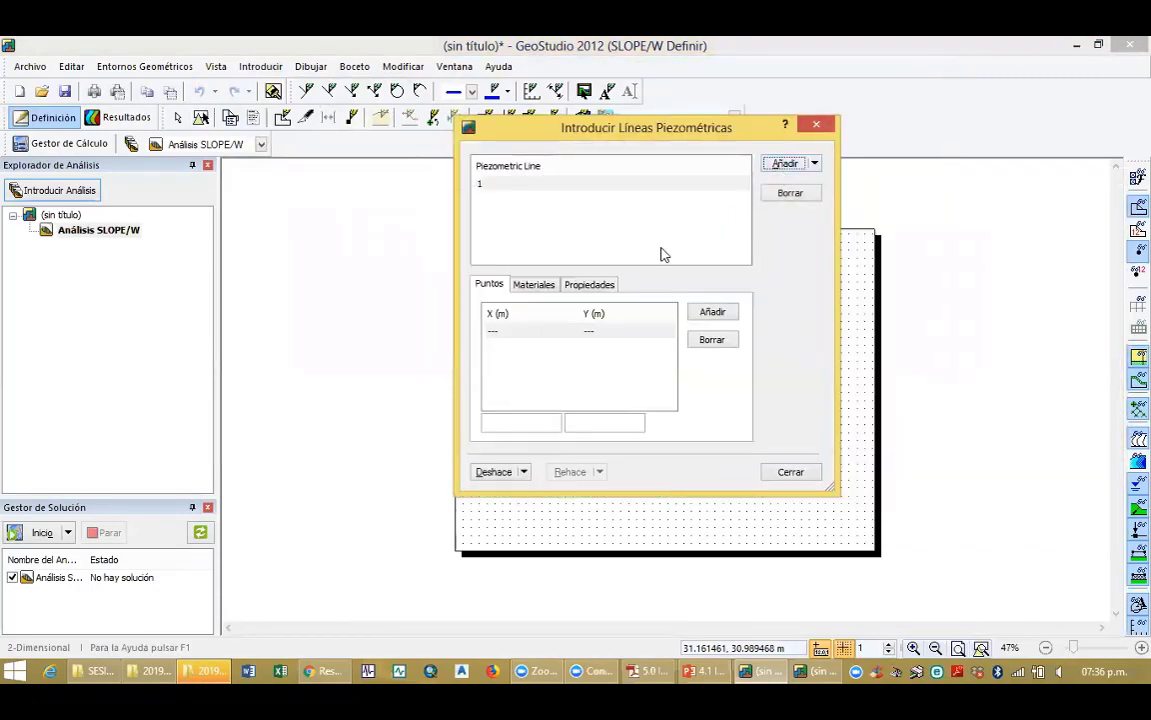
{"action": "left_click", "coordinate": [512, 336]}
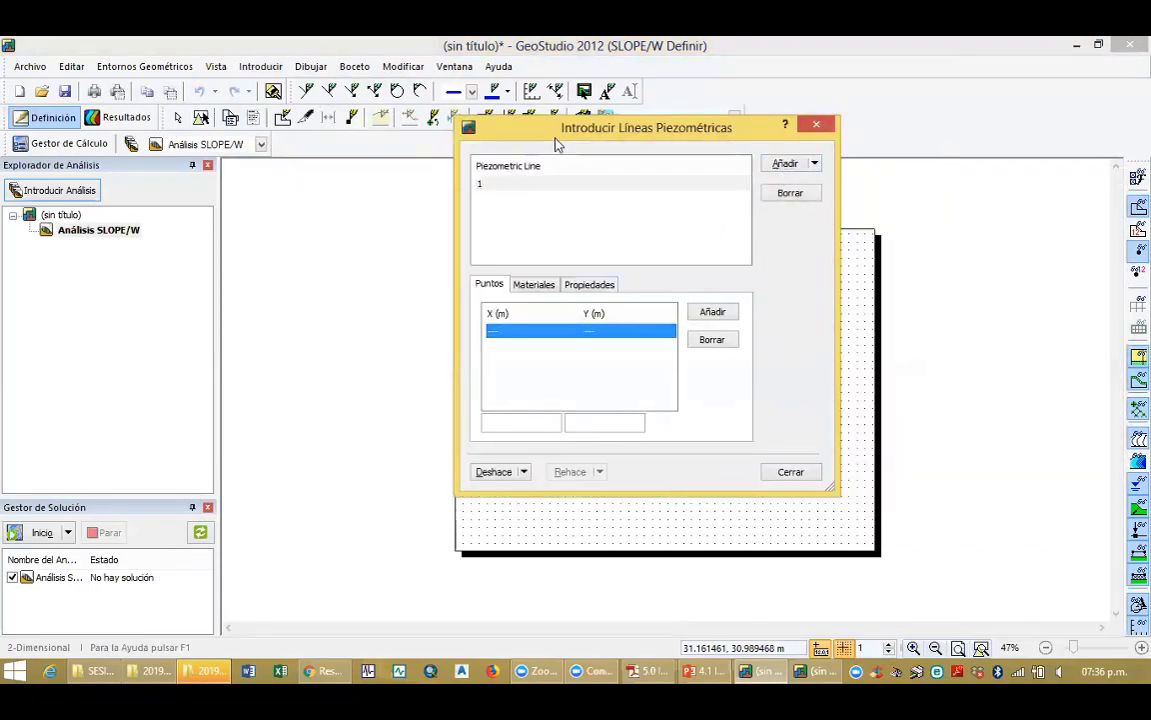
{"action": "left_click_drag", "start_coordinate": [554, 145], "coordinate": [264, 149]}
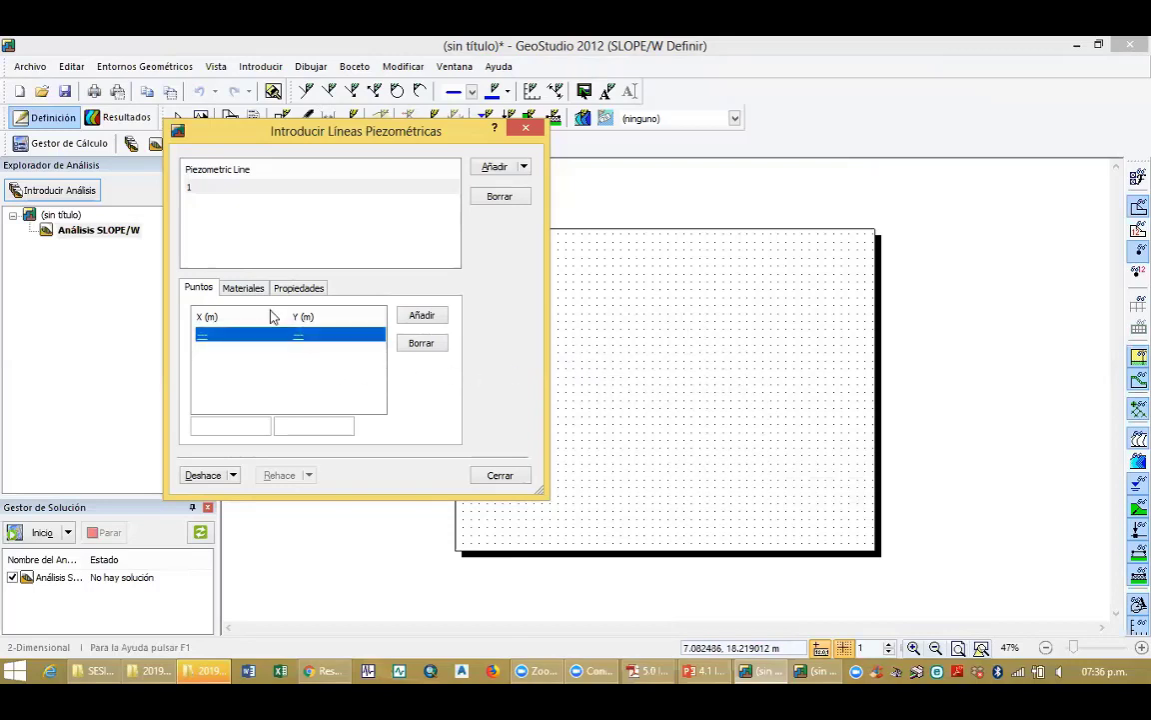
{"action": "left_click", "coordinate": [245, 288]}
{"action": "left_click", "coordinate": [296, 289]}
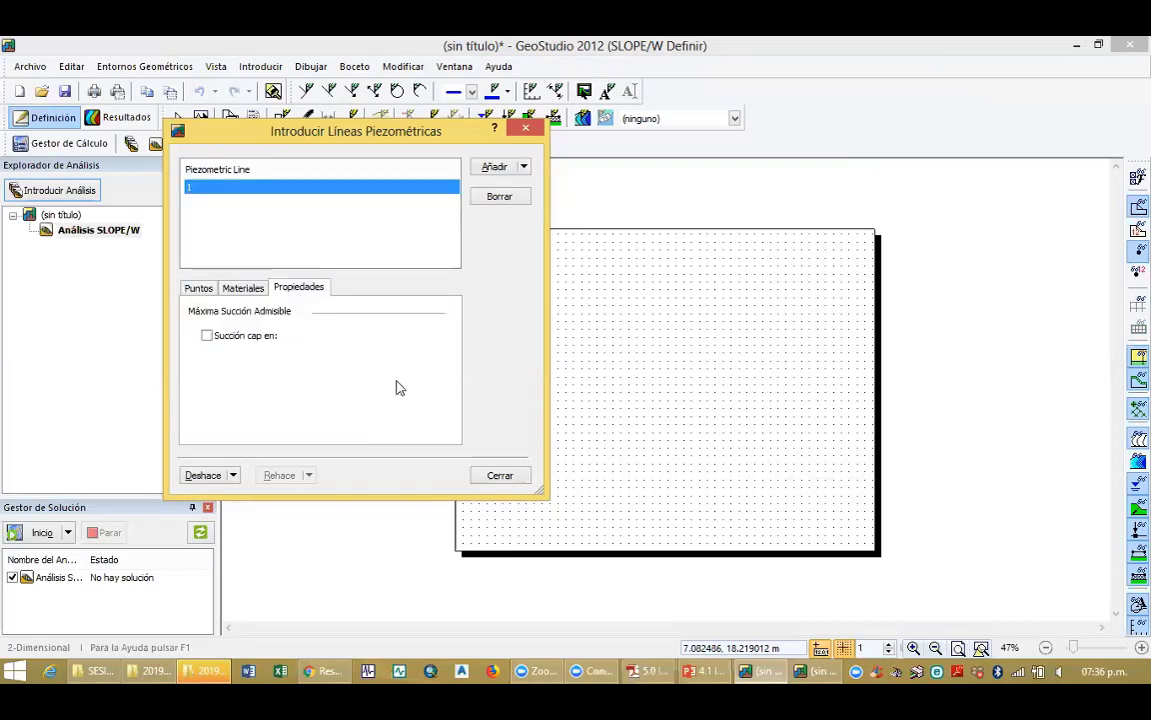
{"action": "left_click", "coordinate": [497, 478]}
Open the Introducir Cargas Puntuales window and examine its X, Y, Magnitude and Direction columns
{"action": "left_click", "coordinate": [258, 67]}
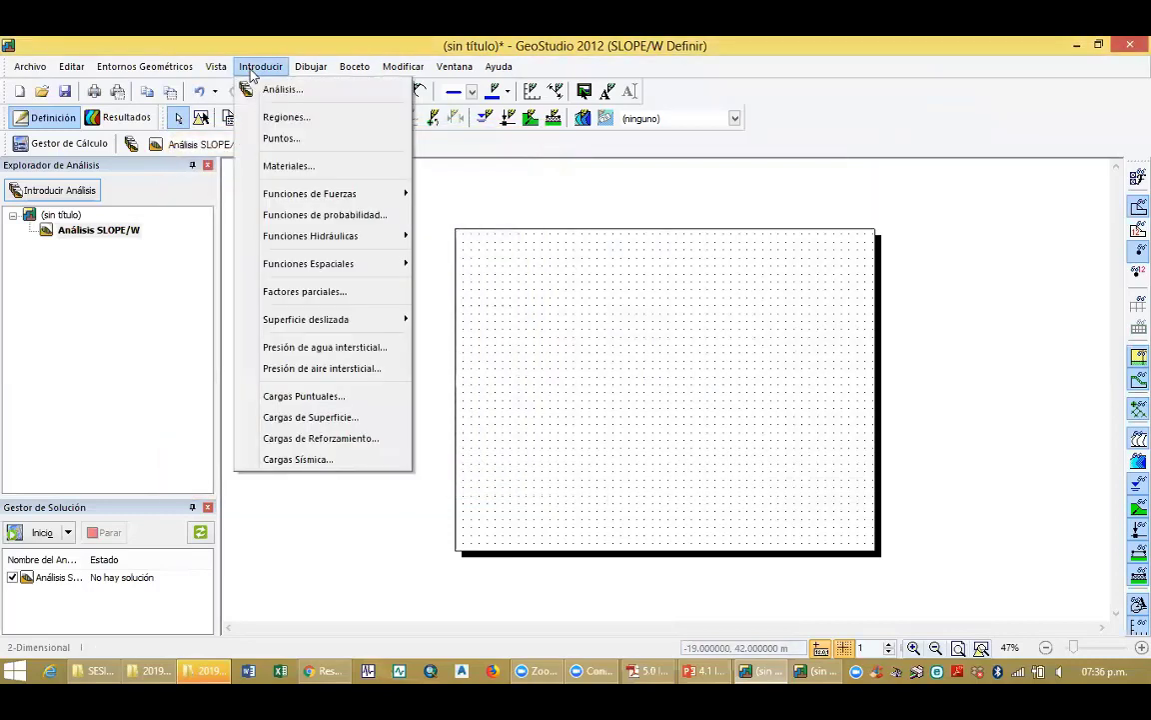
{"action": "left_click", "coordinate": [335, 398]}
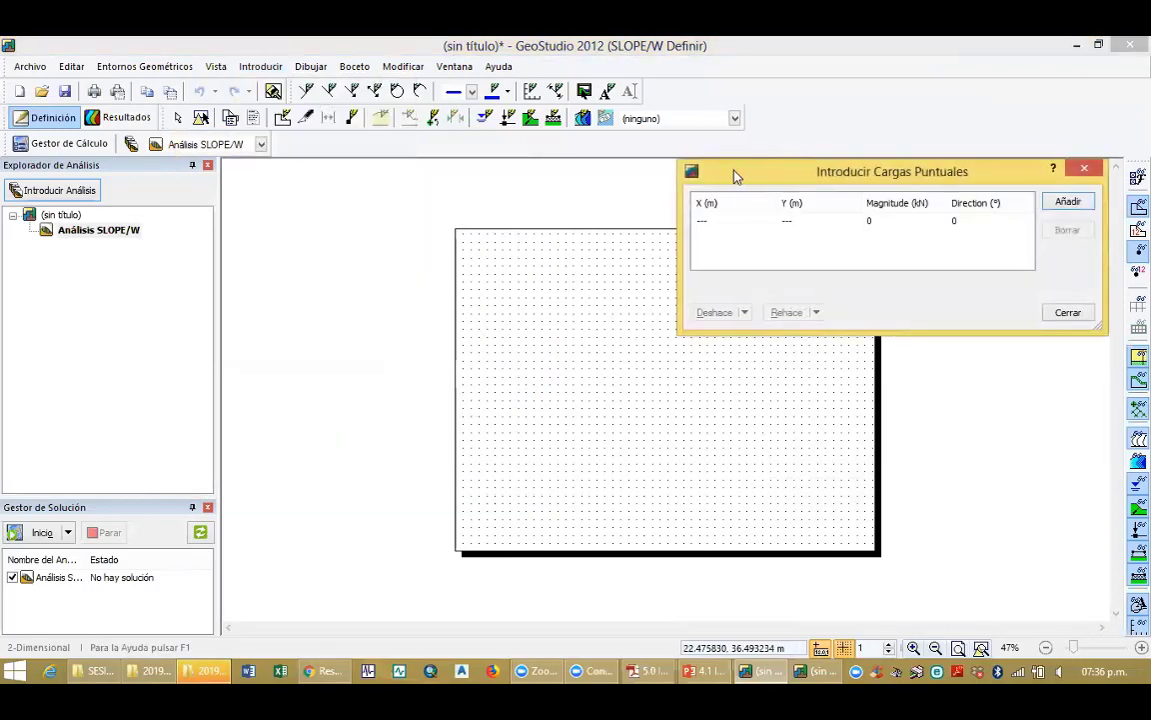
{"action": "left_click_drag", "start_coordinate": [734, 175], "coordinate": [478, 179]}
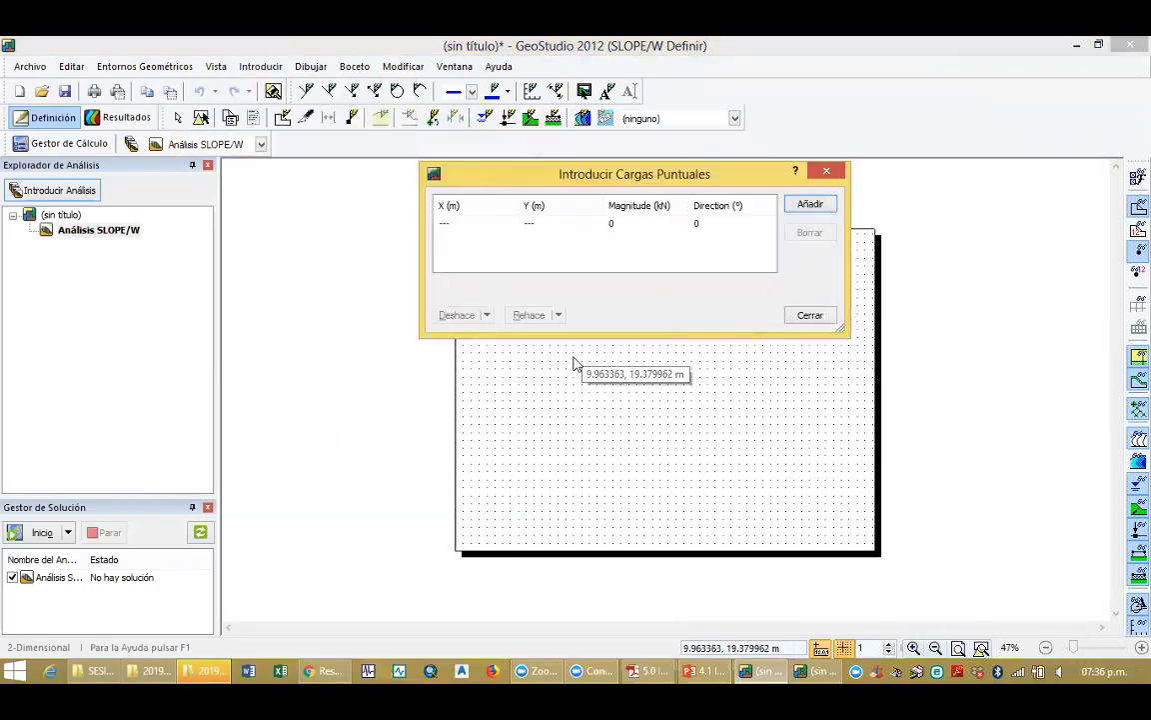
Annotate the screen with a freehand slope sketch showing a point load, its x and y distances and its angle, and clear the sketch
{"action": "left_click", "coordinate": [631, 75]}
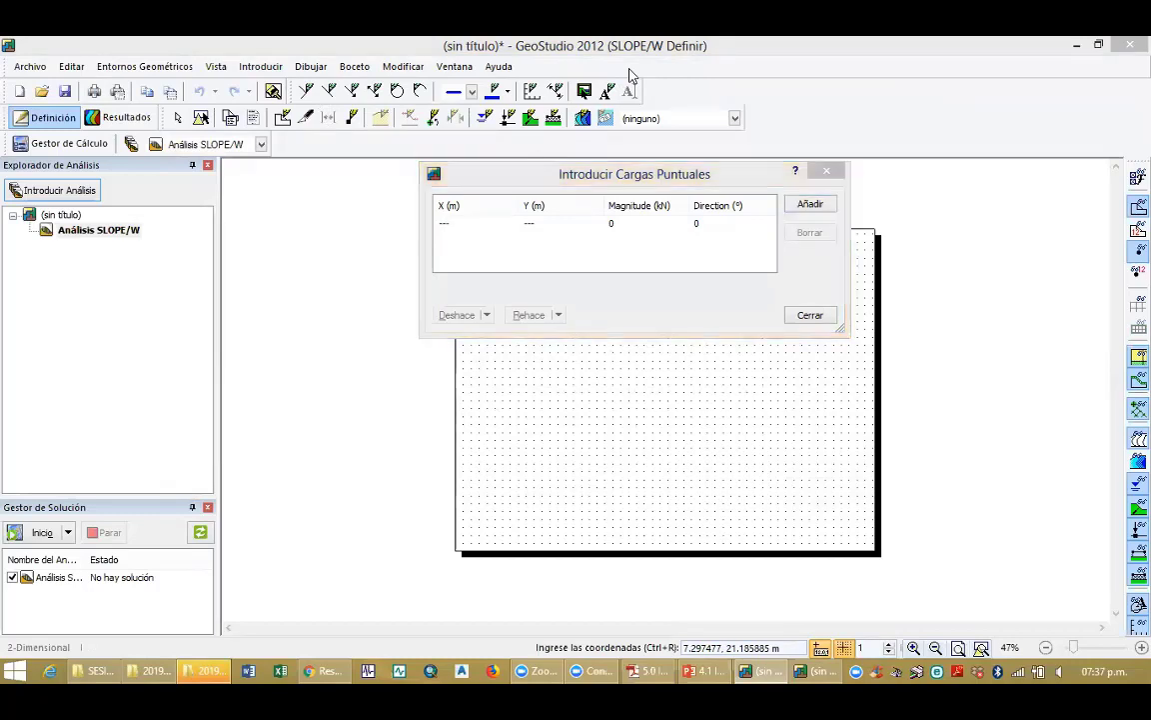
{"action": "key", "text": "ctrl+2"}
{"action": "left_click_drag", "start_coordinate": [535, 369], "coordinate": [767, 506]}
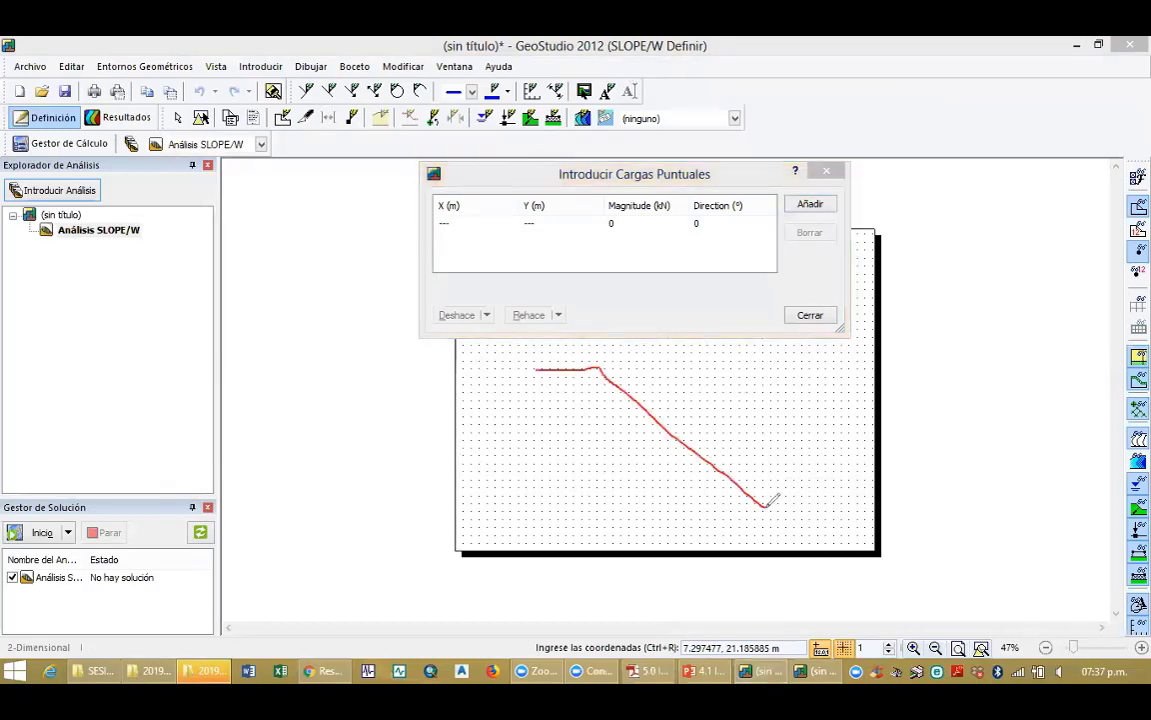
{"action": "left_click_drag", "start_coordinate": [567, 344], "coordinate": [570, 361]}
{"action": "mouse_move", "coordinate": [512, 355]}
{"action": "left_mouse_down"}
{"action": "mouse_move", "coordinate": [511, 458]}
{"action": "mouse_move", "coordinate": [542, 510]}
{"action": "mouse_move", "coordinate": [800, 499]}
{"action": "left_mouse_up"}
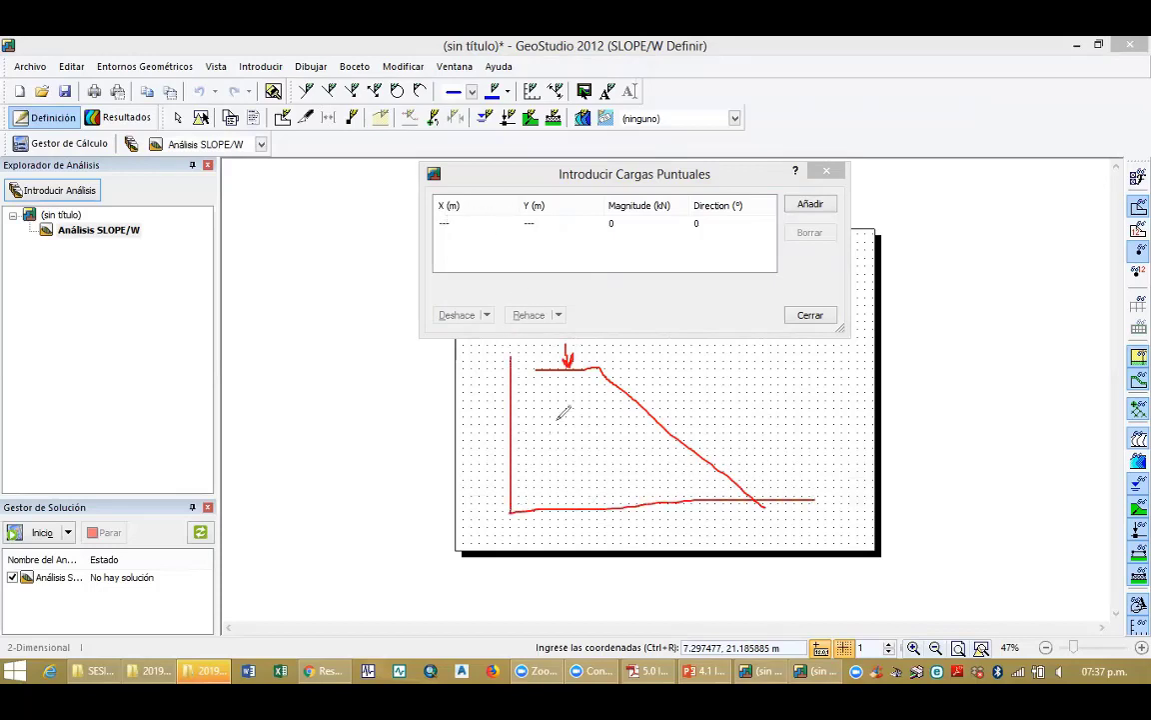
{"action": "left_click_drag", "start_coordinate": [569, 374], "coordinate": [572, 507]}
{"action": "left_click_drag", "start_coordinate": [584, 423], "coordinate": [590, 441]}
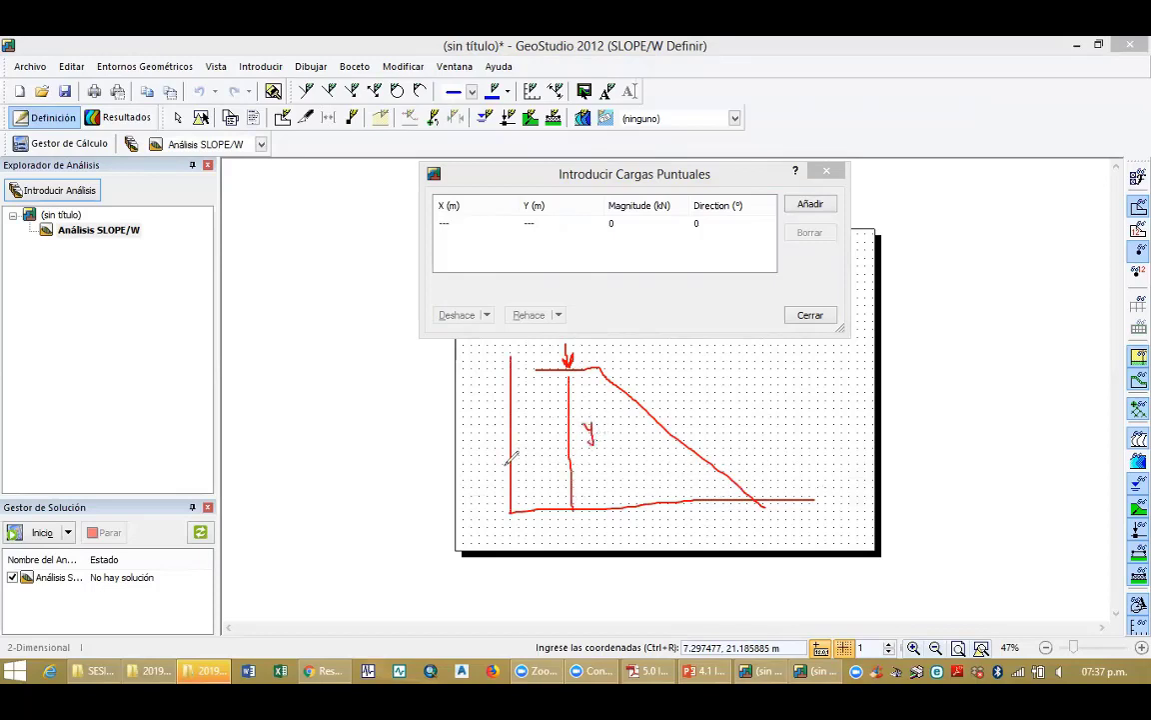
{"action": "left_click_drag", "start_coordinate": [505, 465], "coordinate": [627, 482]}
{"action": "left_click_drag", "start_coordinate": [535, 461], "coordinate": [551, 464]}
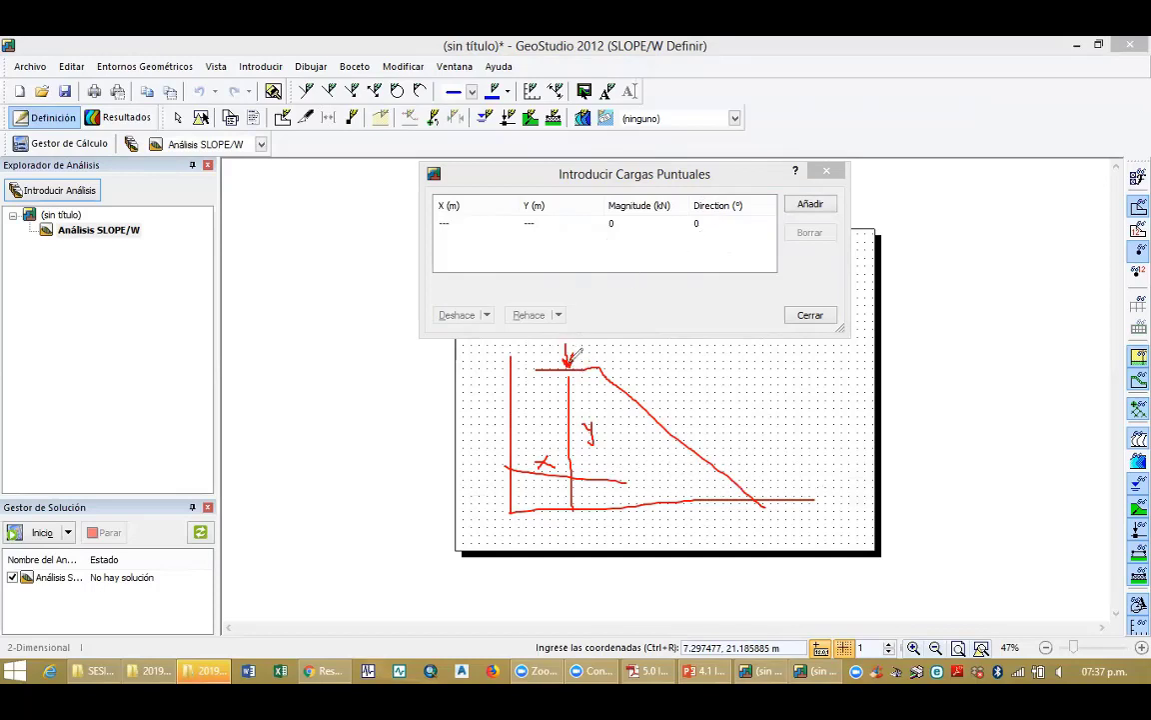
{"action": "left_click_drag", "start_coordinate": [575, 364], "coordinate": [616, 360]}
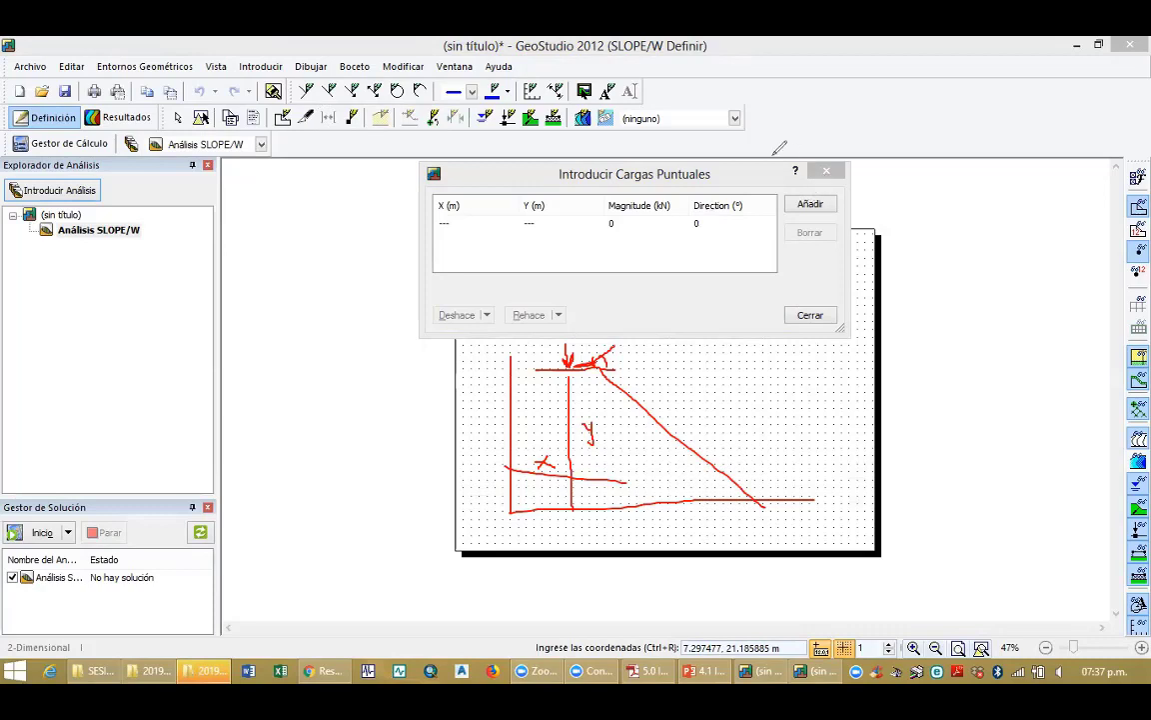
{"action": "mouse_move", "coordinate": [571, 342]}
{"action": "left_mouse_down"}
{"action": "mouse_move", "coordinate": [517, 478]}
{"action": "mouse_move", "coordinate": [566, 447]}
{"action": "mouse_move", "coordinate": [590, 357]}
{"action": "mouse_move", "coordinate": [611, 368]}
{"action": "left_mouse_up"}
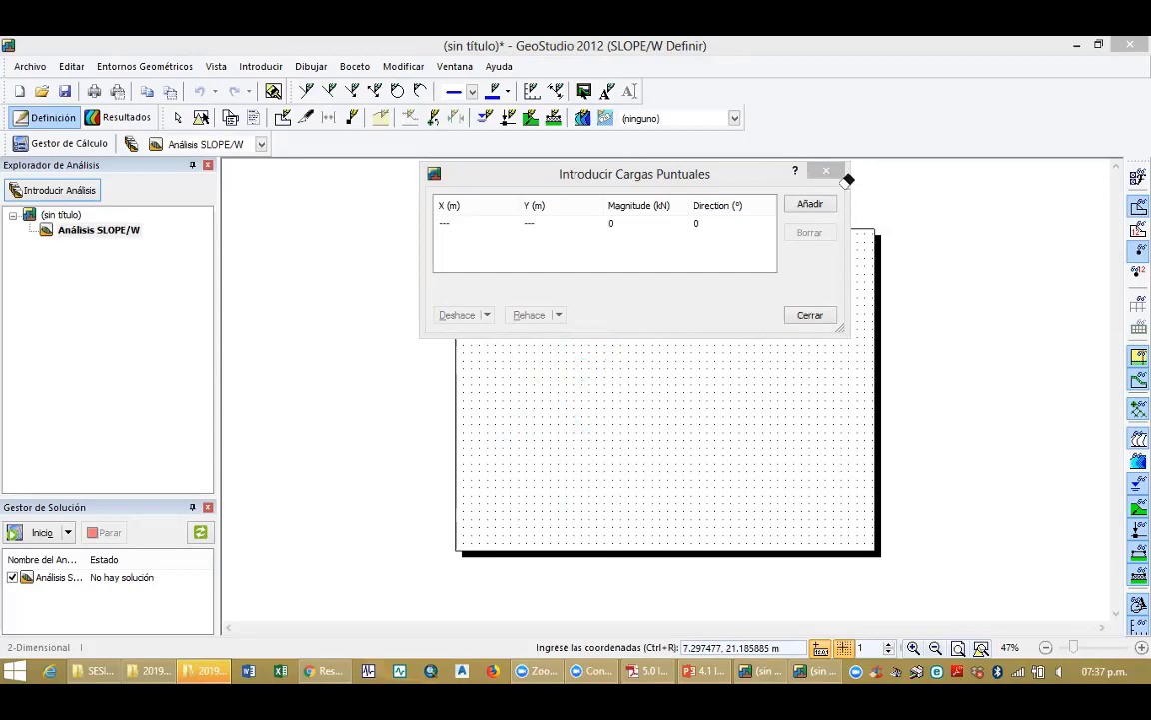
Close the point loads window, add an Anclaje reinforcement load with its default properties, review it and close the window
{"action": "left_click", "coordinate": [810, 316]}
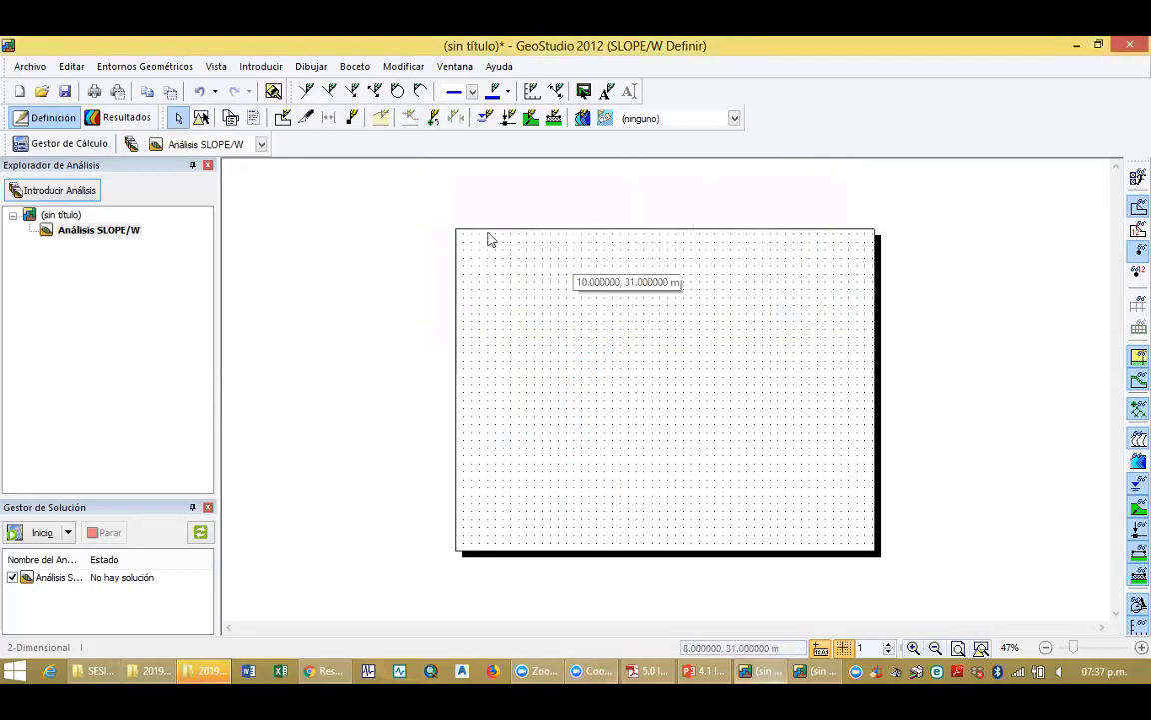
{"action": "left_click", "coordinate": [262, 67]}
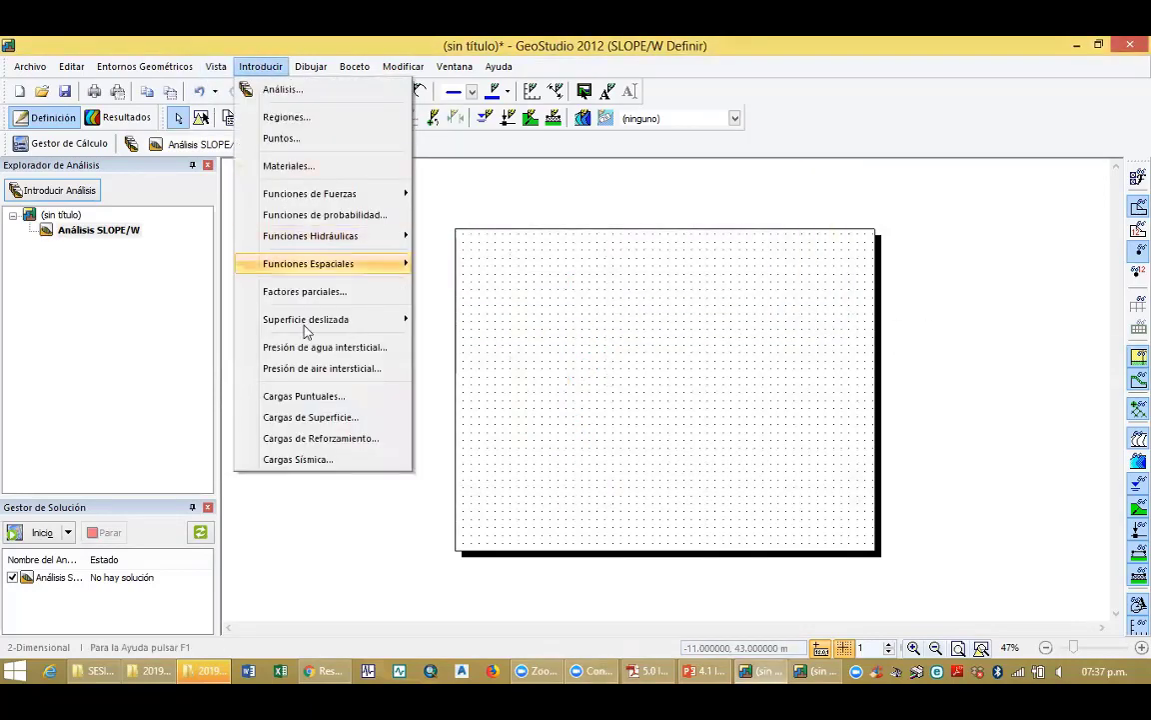
{"action": "left_click", "coordinate": [323, 439]}
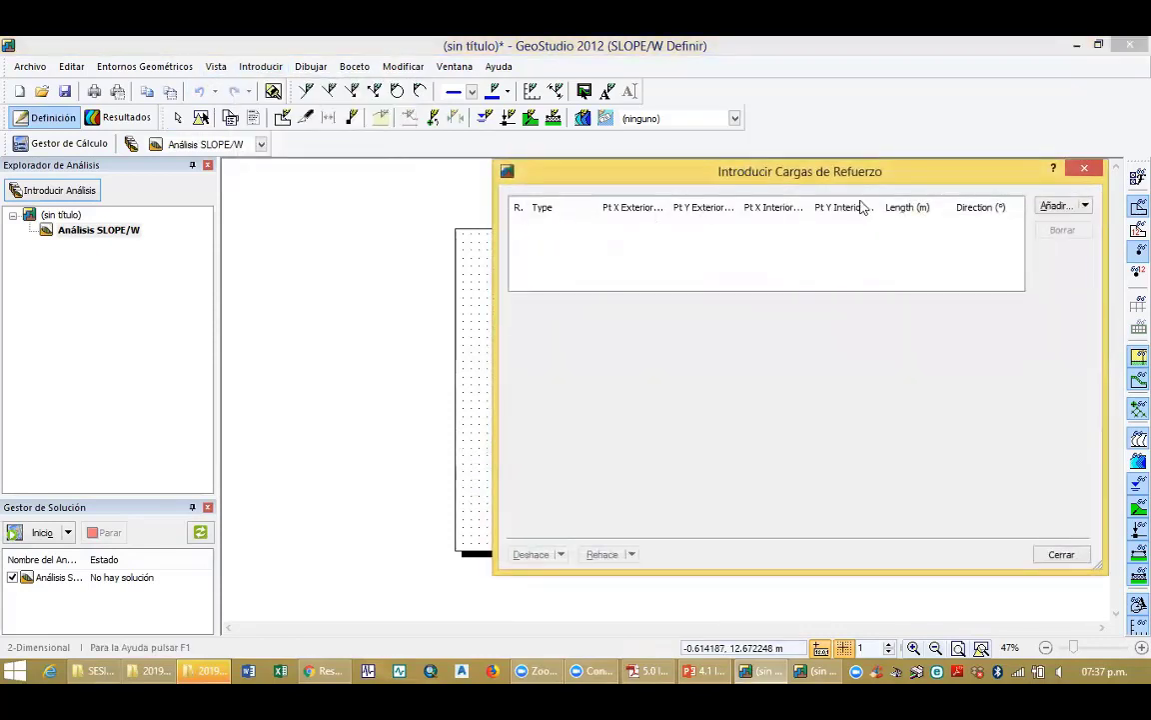
{"action": "left_click", "coordinate": [1055, 205]}
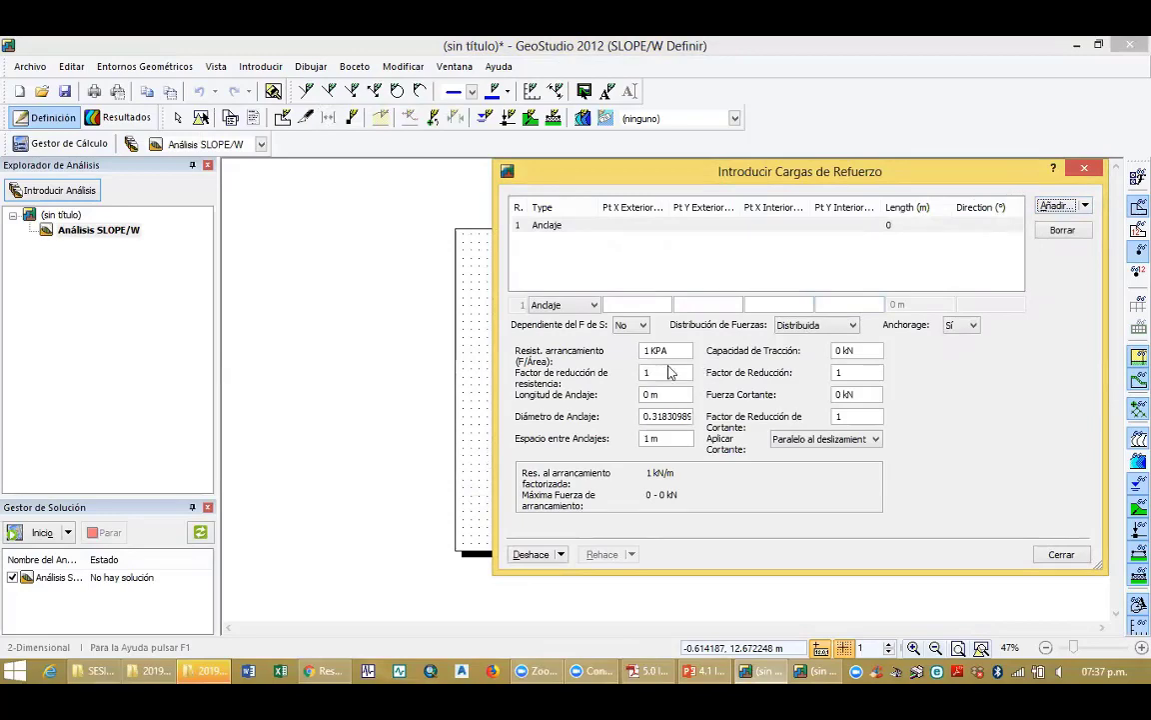
{"action": "left_click", "coordinate": [1081, 172]}
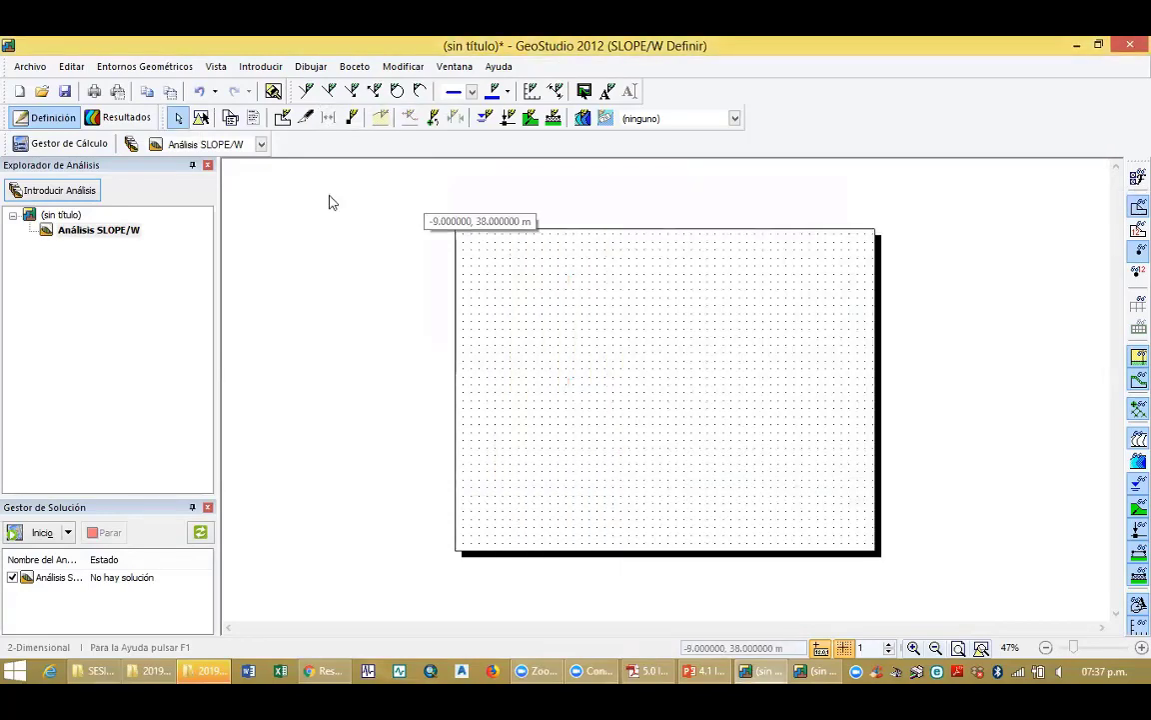
Open the Cargas Sísmica settings, examine the Horizontal and Vertical coefficient fields, and close them without entering values
{"action": "left_click", "coordinate": [260, 66]}
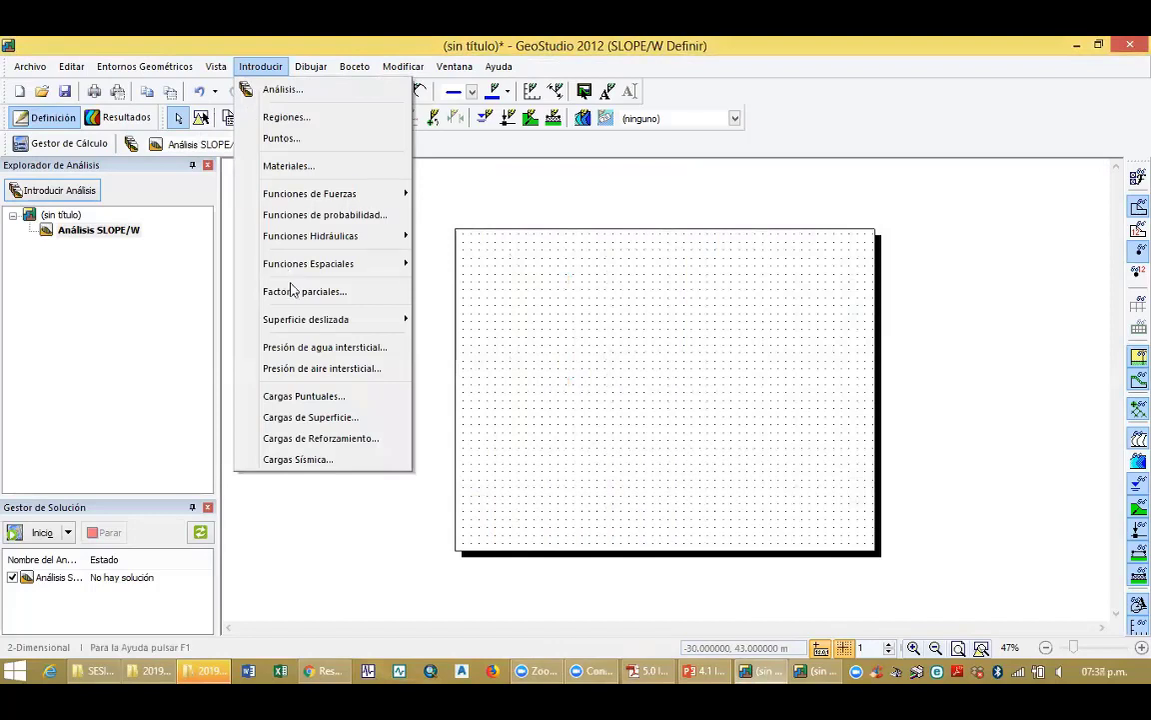
{"action": "left_click", "coordinate": [299, 459]}
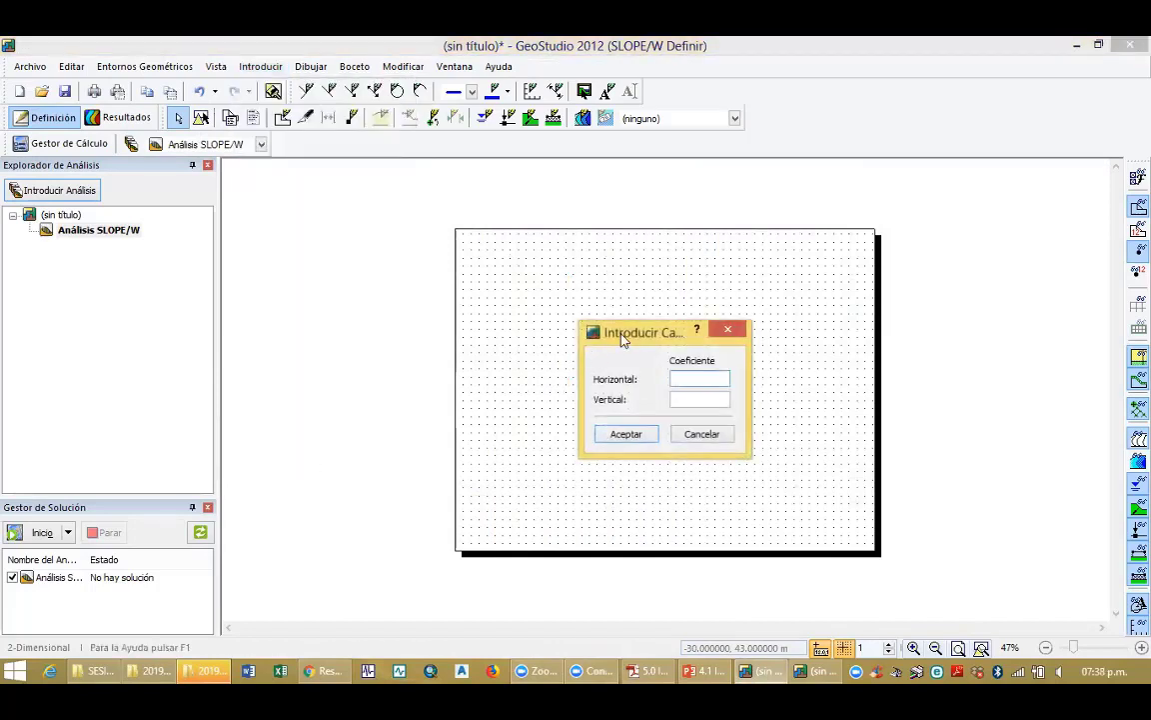
{"action": "left_click_drag", "start_coordinate": [615, 340], "coordinate": [356, 273]}
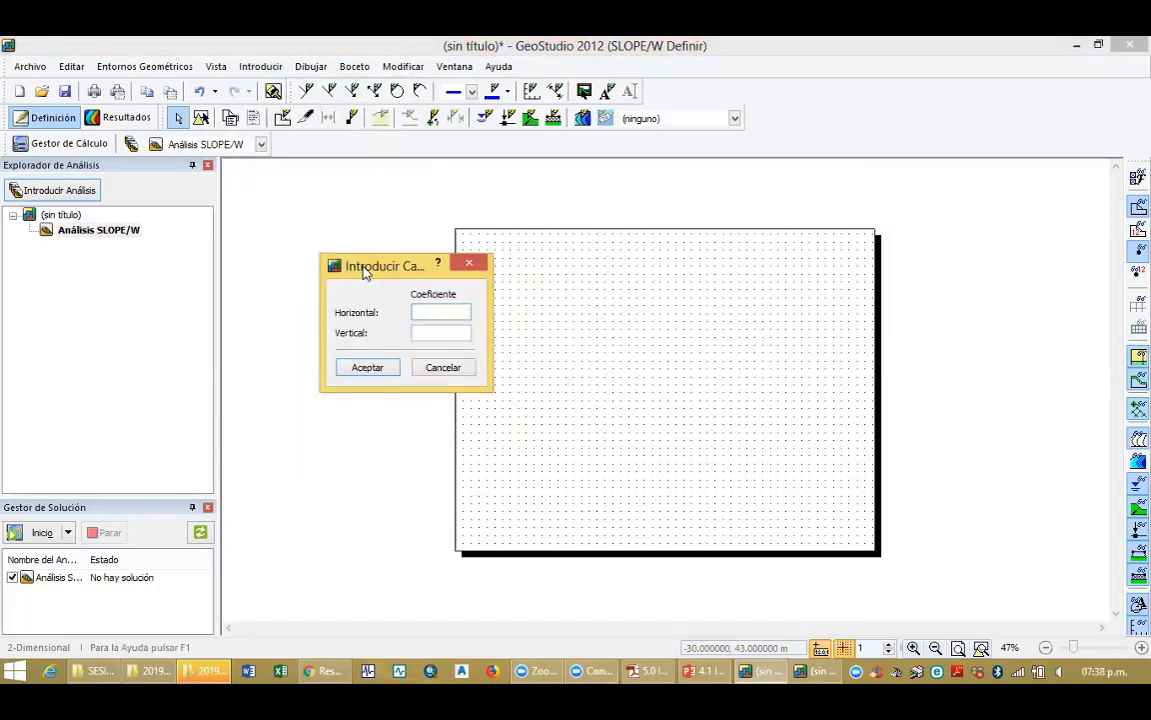
{"action": "left_click", "coordinate": [419, 312]}
{"action": "left_click_drag", "start_coordinate": [389, 271], "coordinate": [325, 206]}
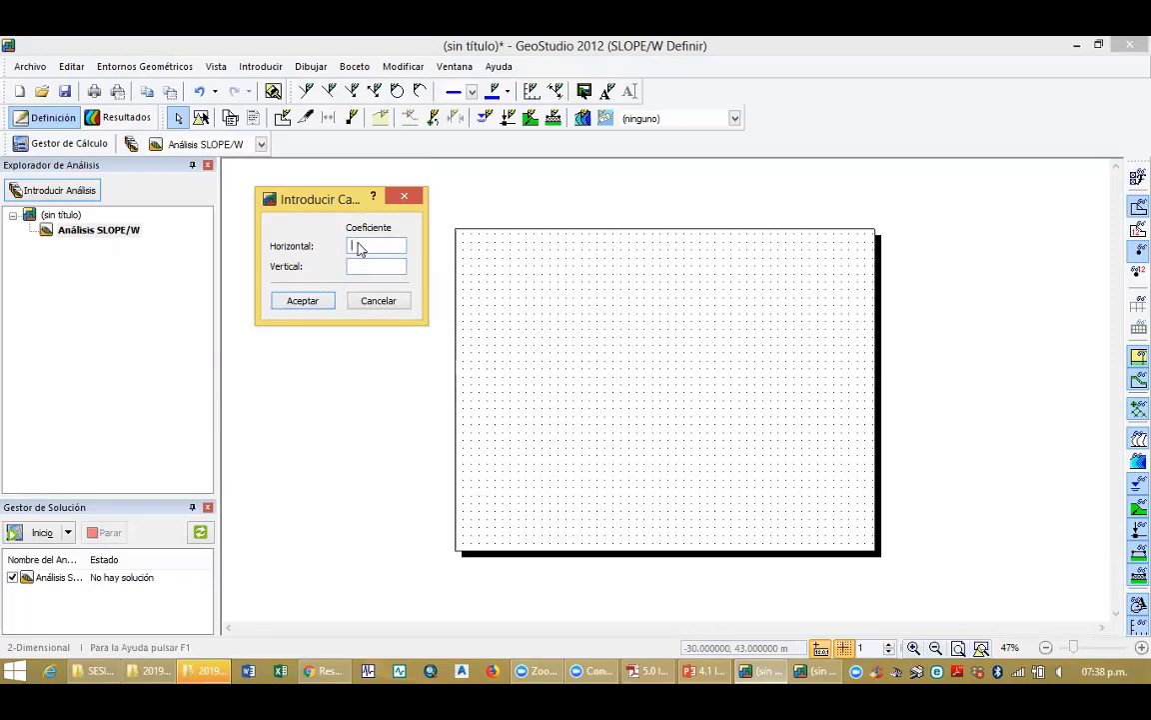
{"action": "left_click", "coordinate": [395, 197]}
Switch to the student-edition GeoStudio project and compare its available Introducir commands with those of the full-version project
{"action": "left_click", "coordinate": [262, 67]}
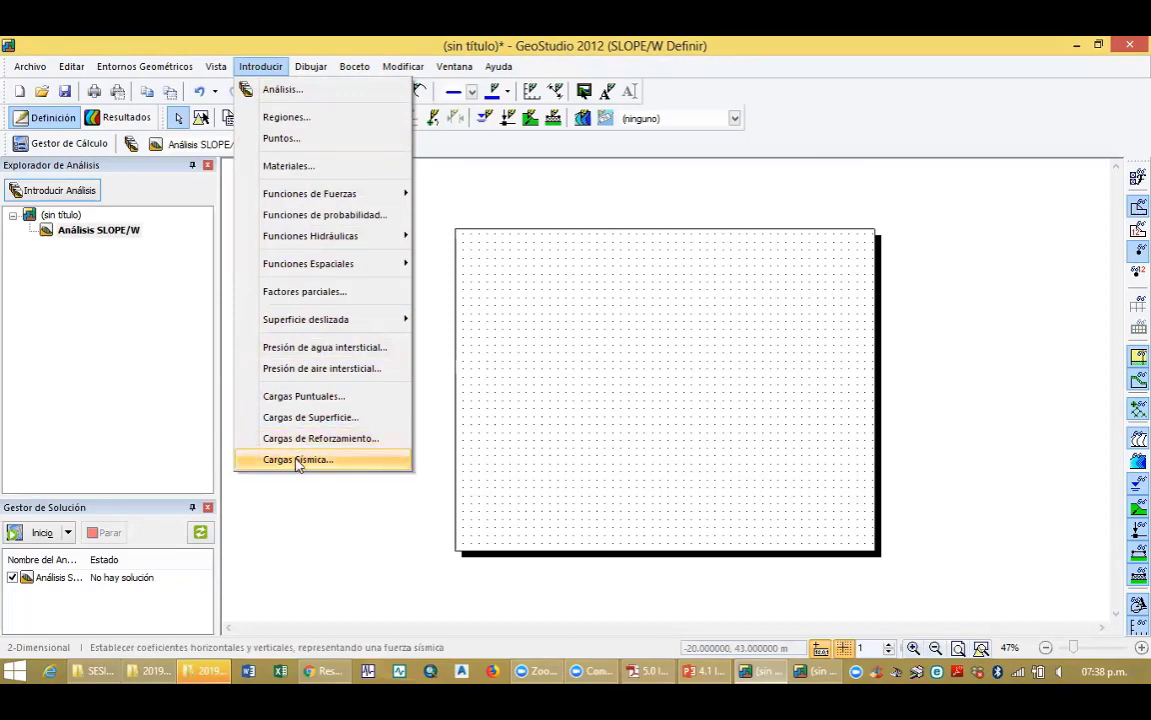
{"action": "left_click", "coordinate": [808, 667]}
{"action": "scroll", "coordinate": [506, 308], "scroll_direction": "down", "scroll_amount": 4}
{"action": "scroll", "coordinate": [630, 326], "scroll_direction": "up", "scroll_amount": 1}
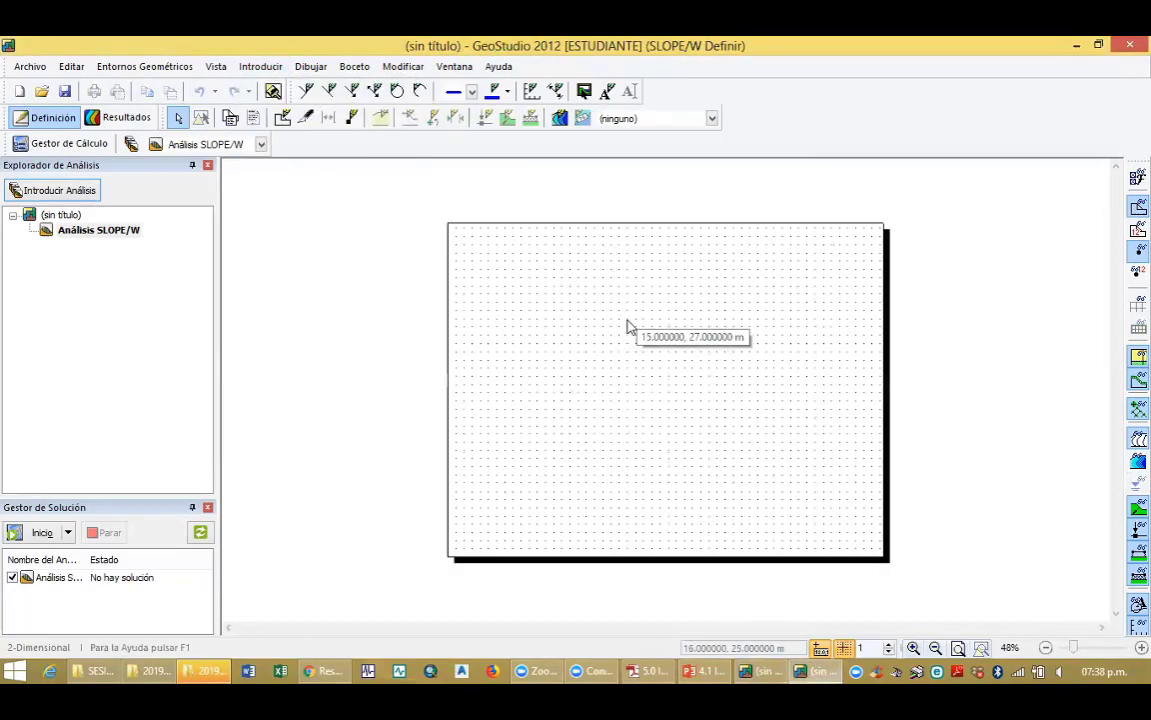
{"action": "left_click", "coordinate": [255, 67]}
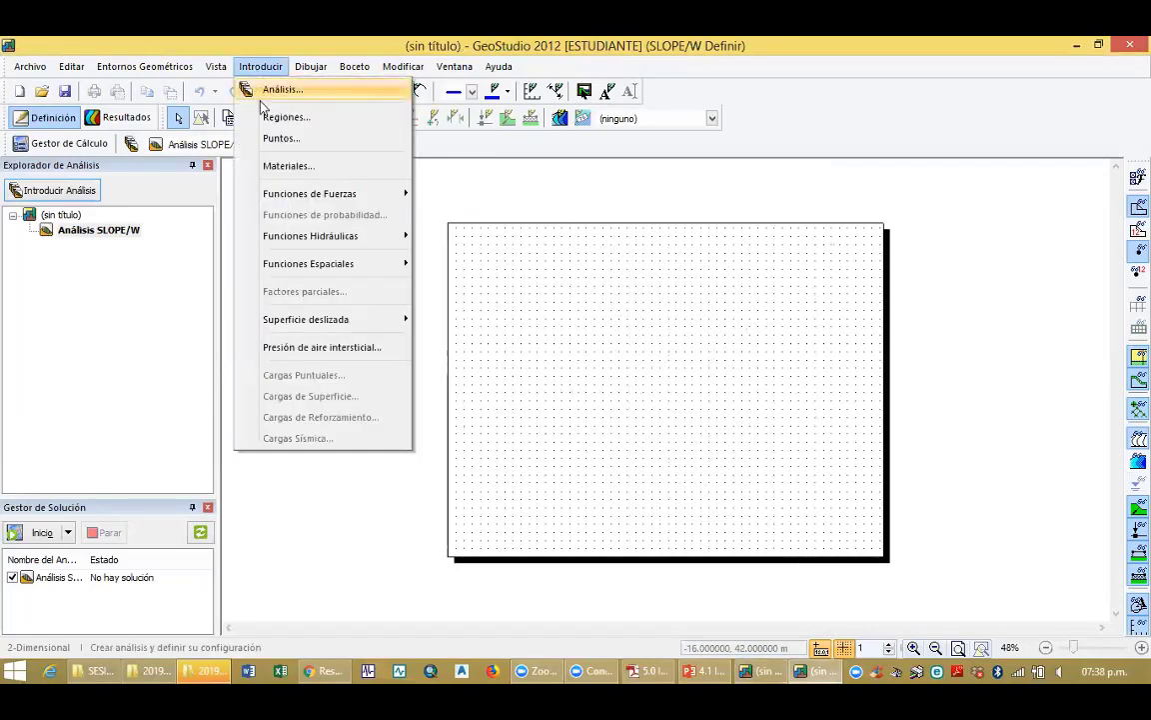
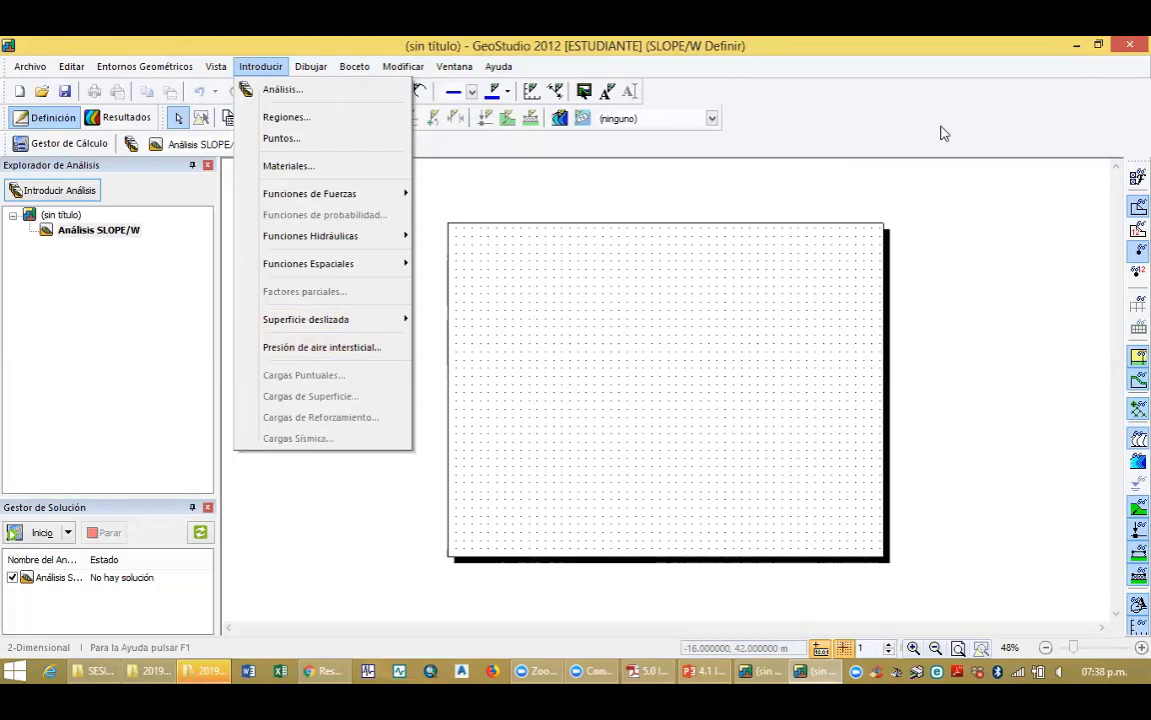
{"action": "left_click", "coordinate": [654, 337]}
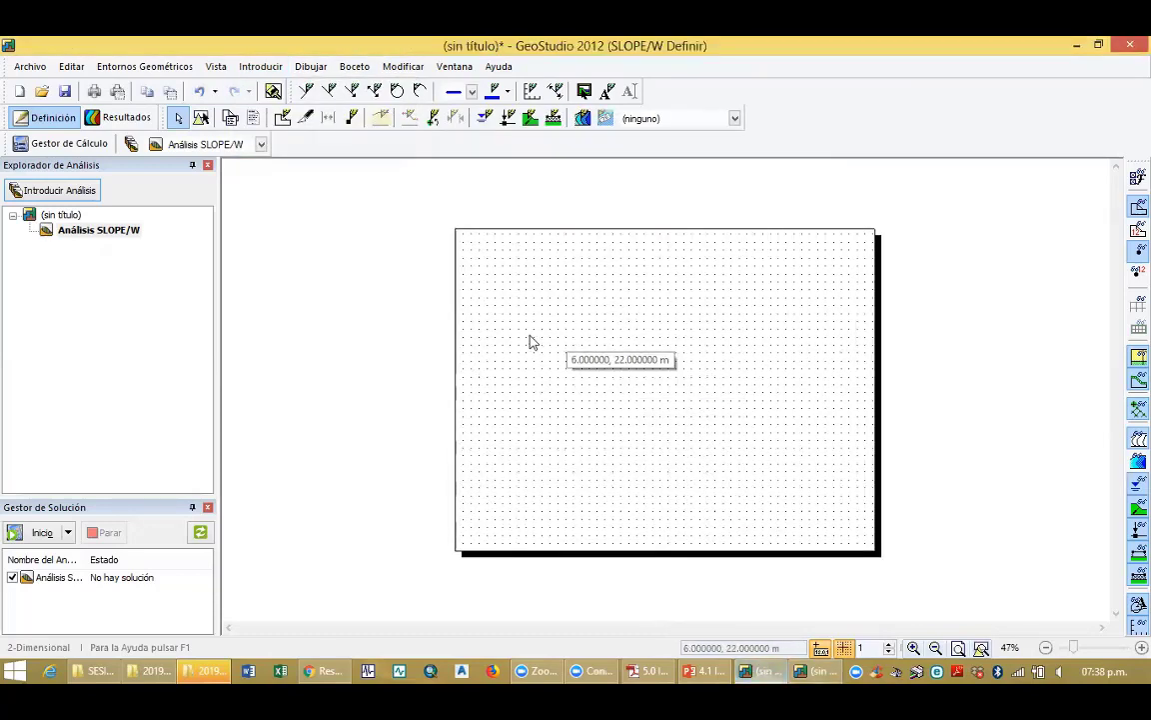
Draw seven scattered points with the Puntos command on the page, including ones at (24, 17) m and (23, 28) m, and finish the command
{"action": "left_click", "coordinate": [263, 68]}
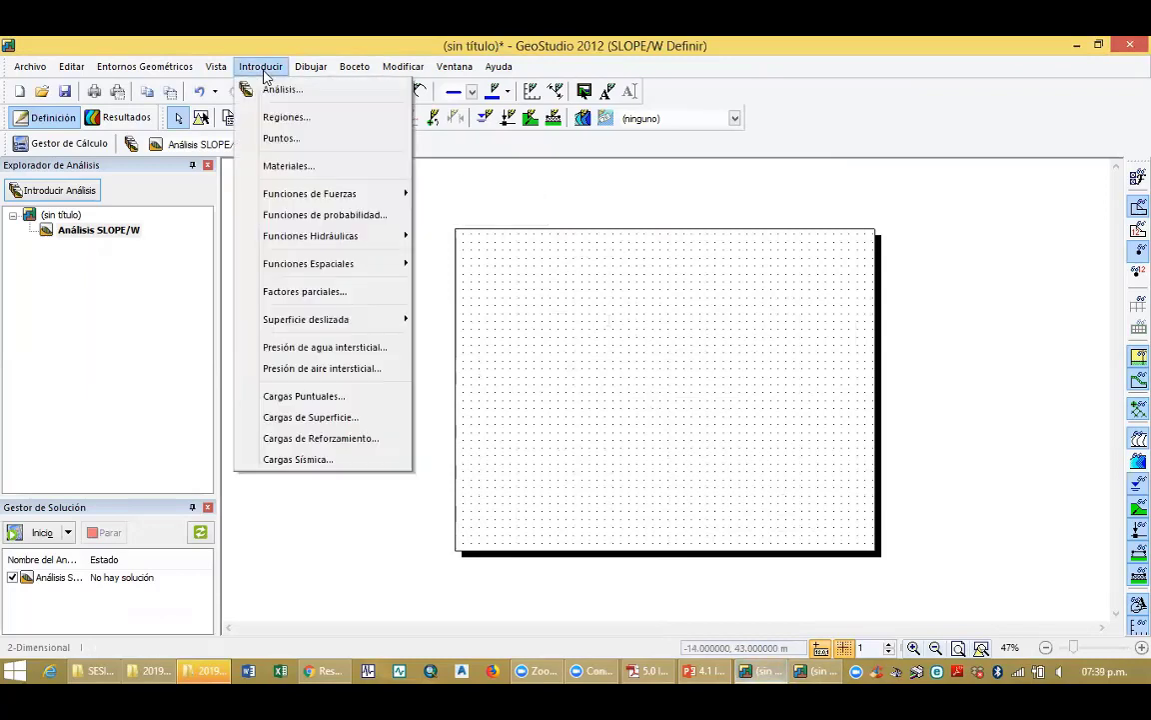
{"action": "mouse_move", "coordinate": [315, 70]}
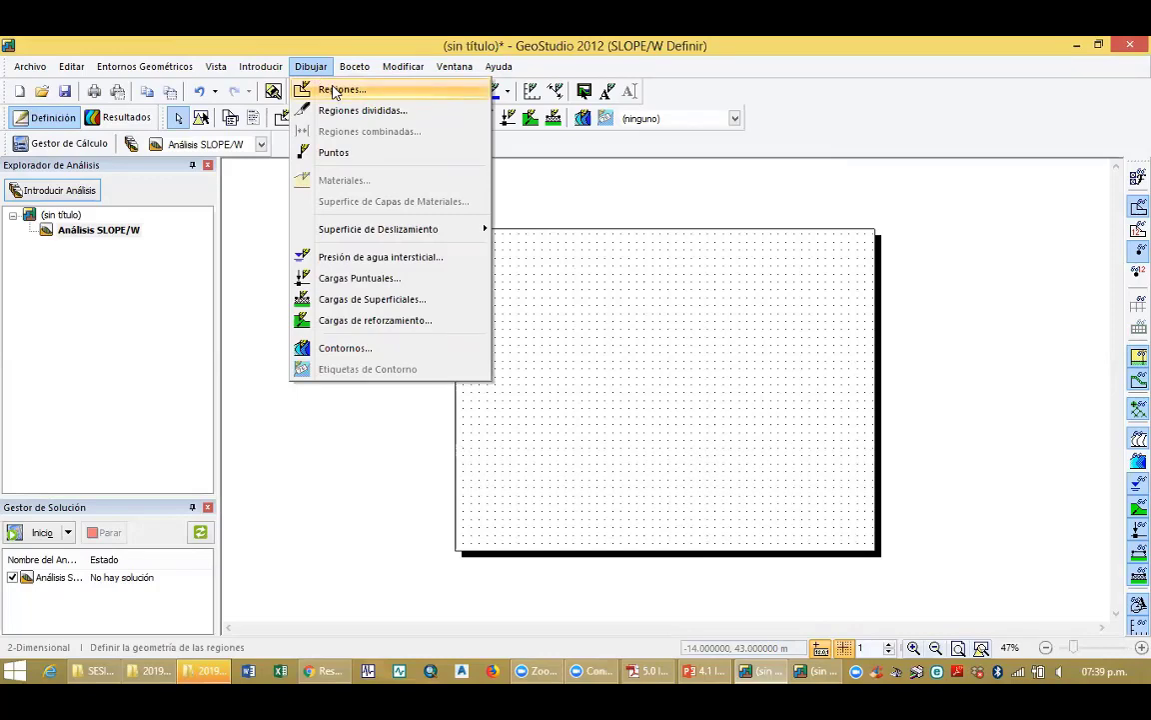
{"action": "left_click", "coordinate": [334, 153]}
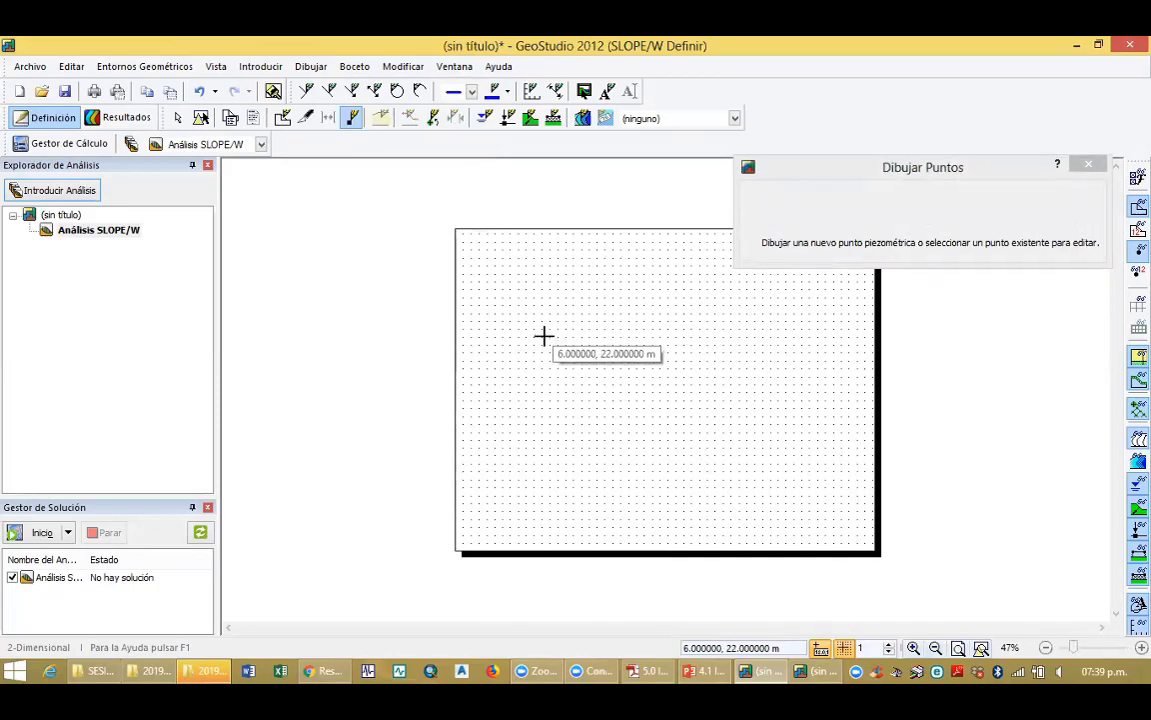
{"action": "left_click", "coordinate": [548, 334]}
{"action": "left_click", "coordinate": [683, 377]}
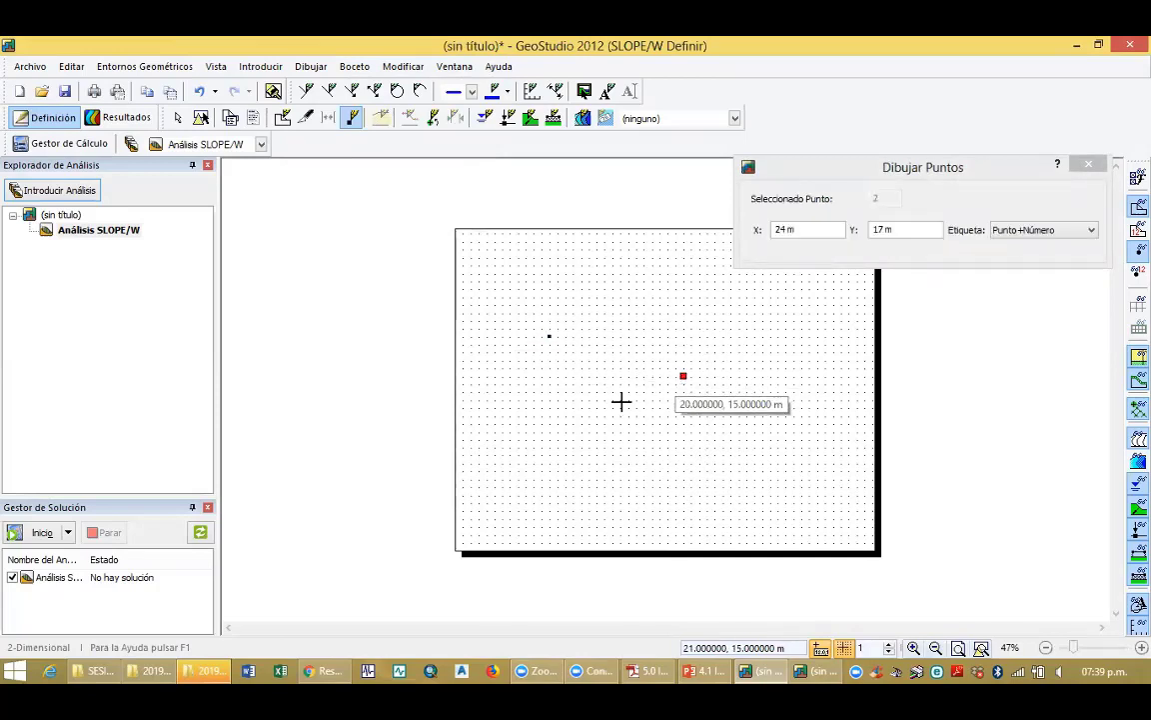
{"action": "left_click", "coordinate": [581, 407]}
{"action": "left_click", "coordinate": [620, 327]}
{"action": "left_click", "coordinate": [580, 289]}
{"action": "left_click", "coordinate": [676, 289]}
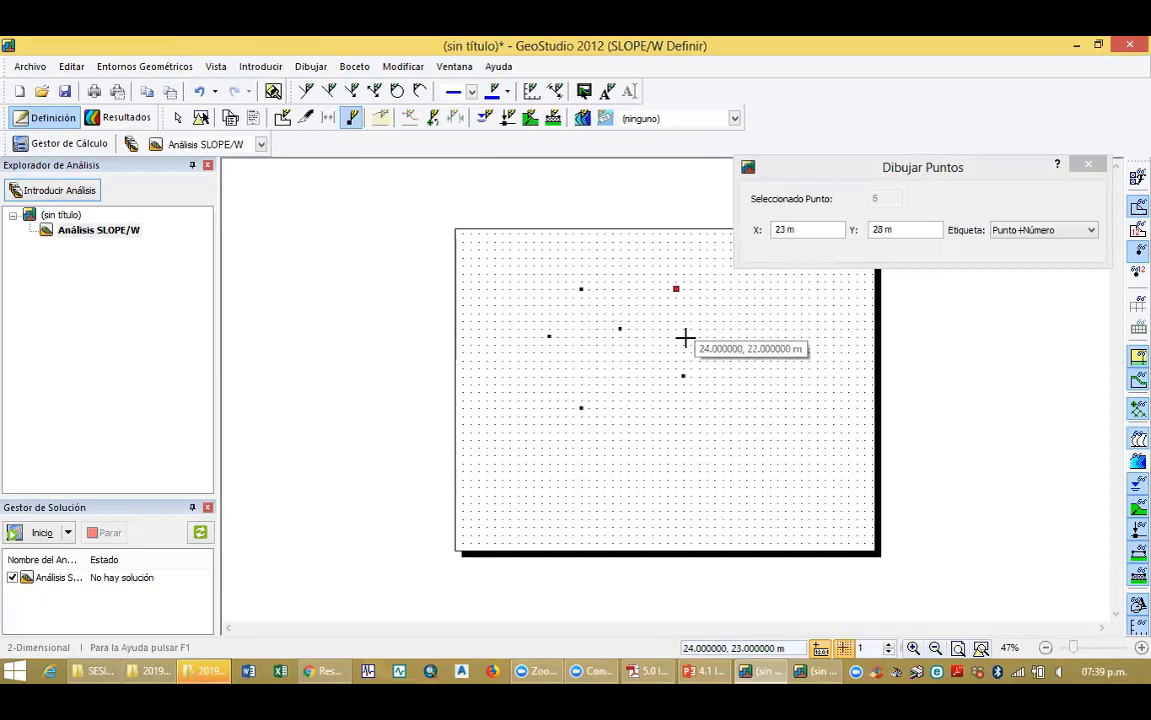
{"action": "left_click", "coordinate": [644, 360]}
{"action": "left_click", "coordinate": [1083, 168]}
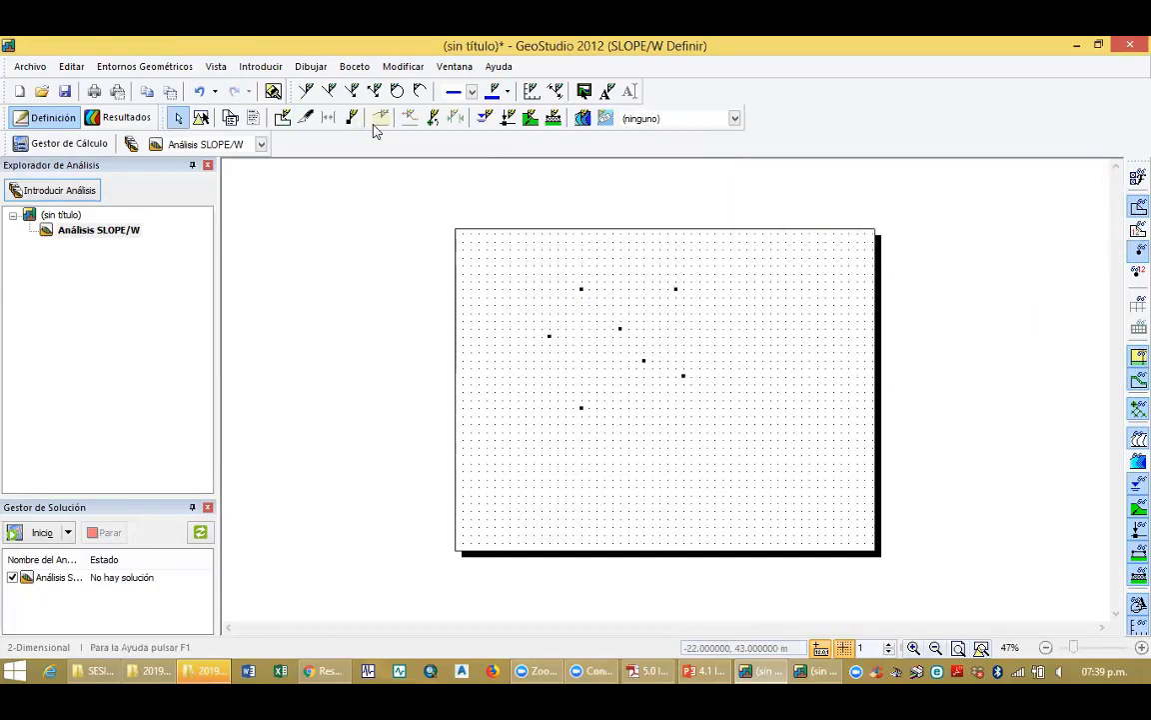
Select all seven drawn points with Modificar Objetos, delete them and close the tool
{"action": "left_click", "coordinate": [201, 118]}
{"action": "left_click_drag", "start_coordinate": [511, 254], "coordinate": [762, 488]}
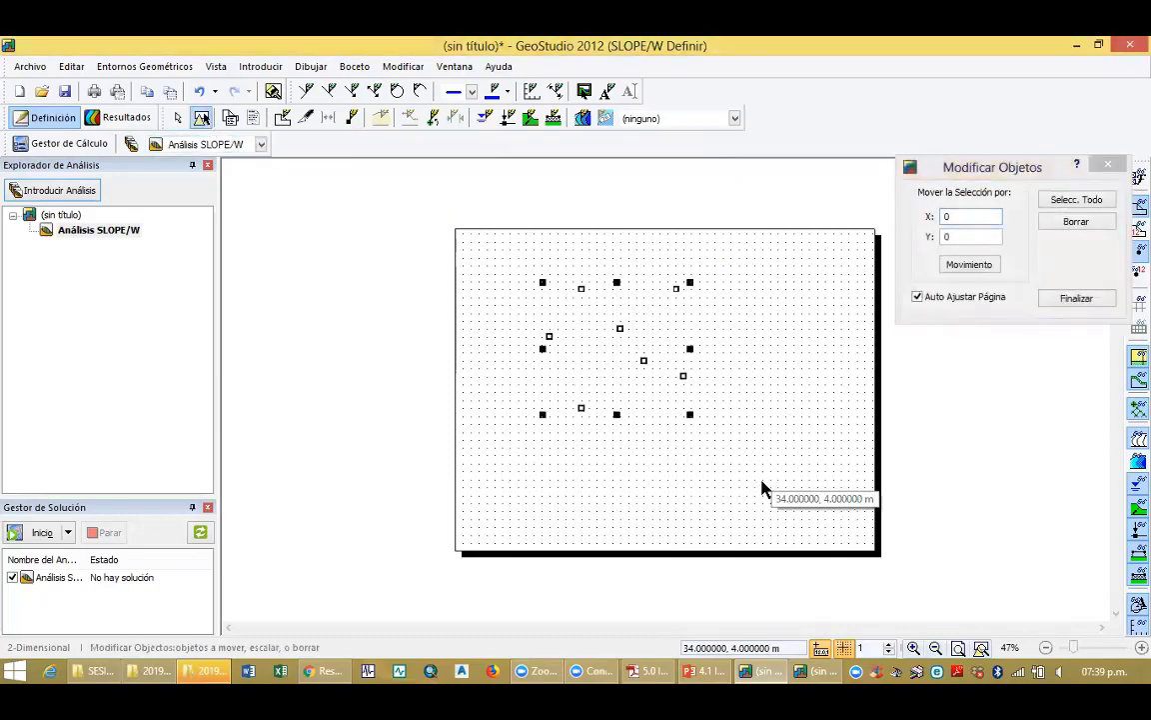
{"action": "key", "text": "Delete"}
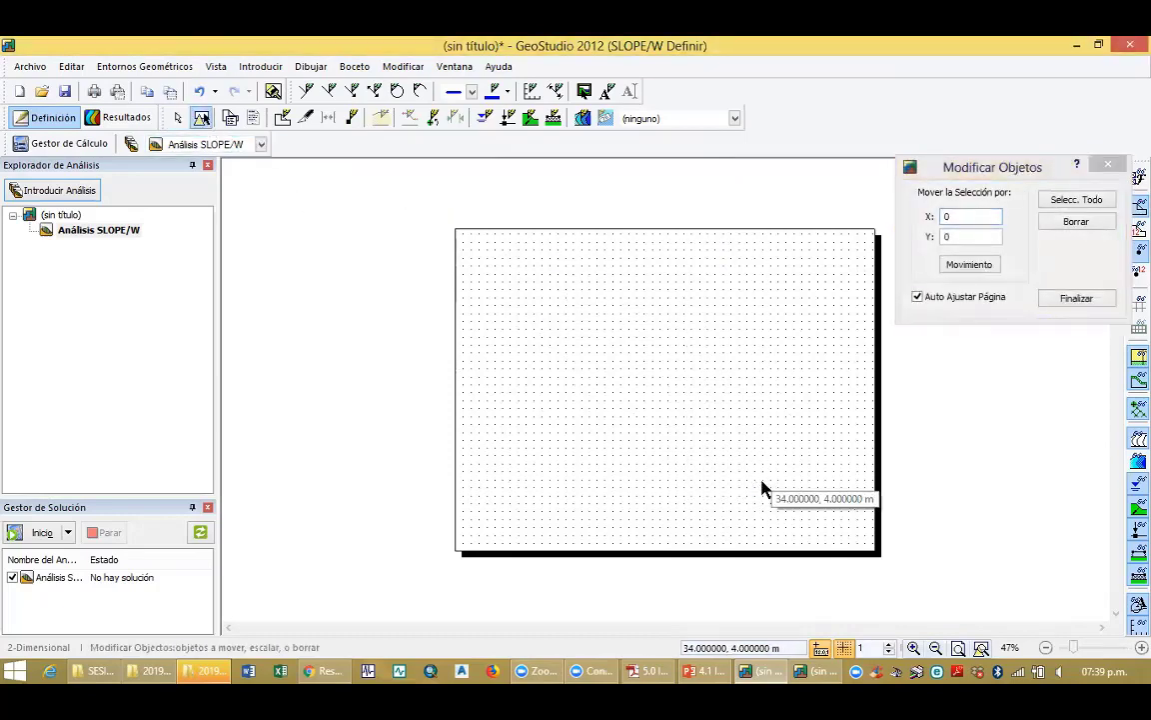
{"action": "left_click", "coordinate": [1104, 175]}
{"action": "left_click", "coordinate": [1106, 167]}
Sketch a closed rectangular frame about 51 by 38 m just inside the page border with the Polilíneas tool
{"action": "left_click", "coordinate": [303, 67]}
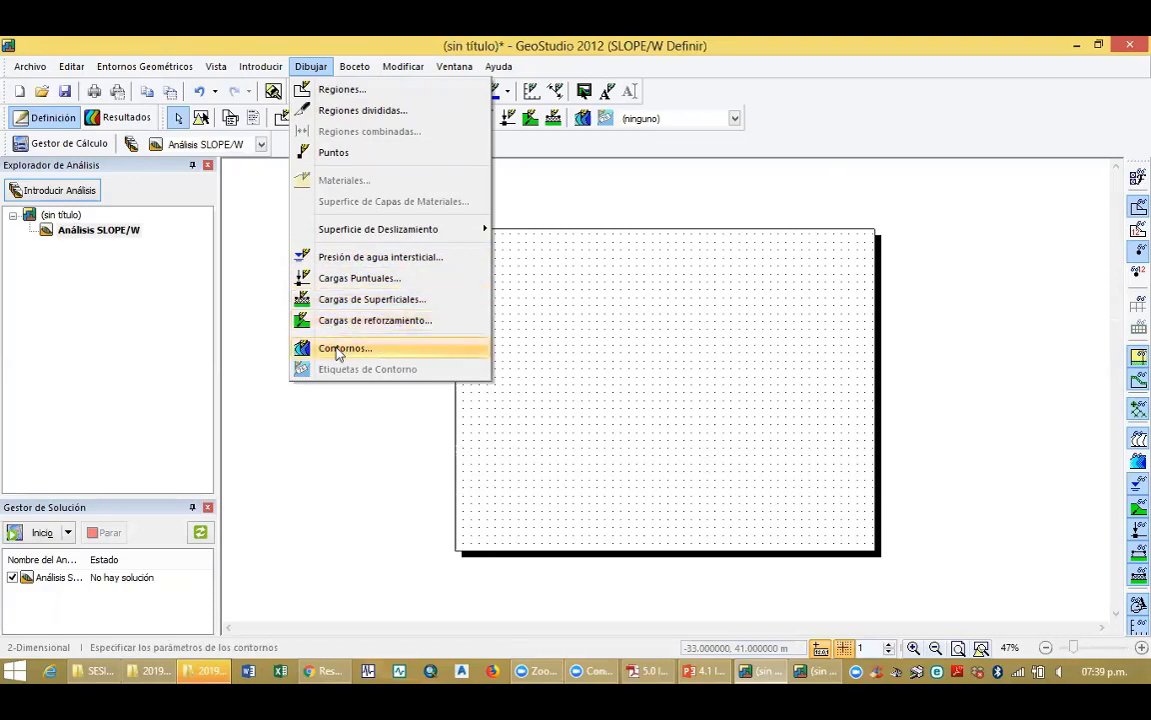
{"action": "key", "text": "Right"}
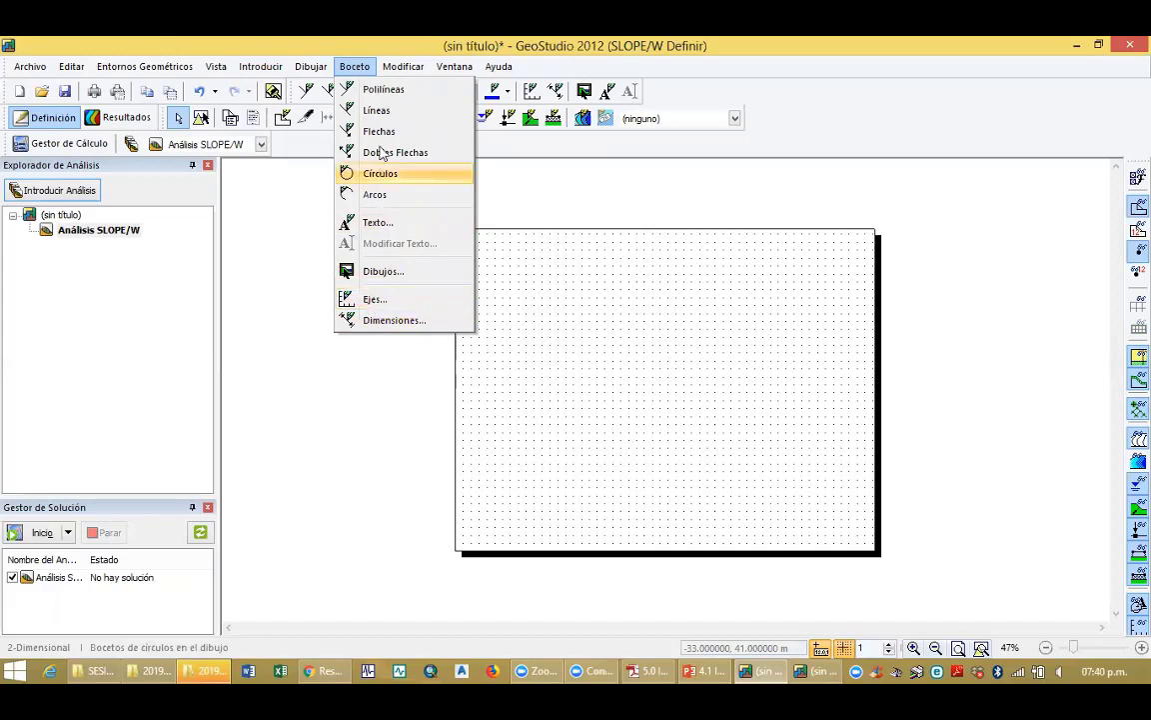
{"action": "left_click", "coordinate": [383, 92]}
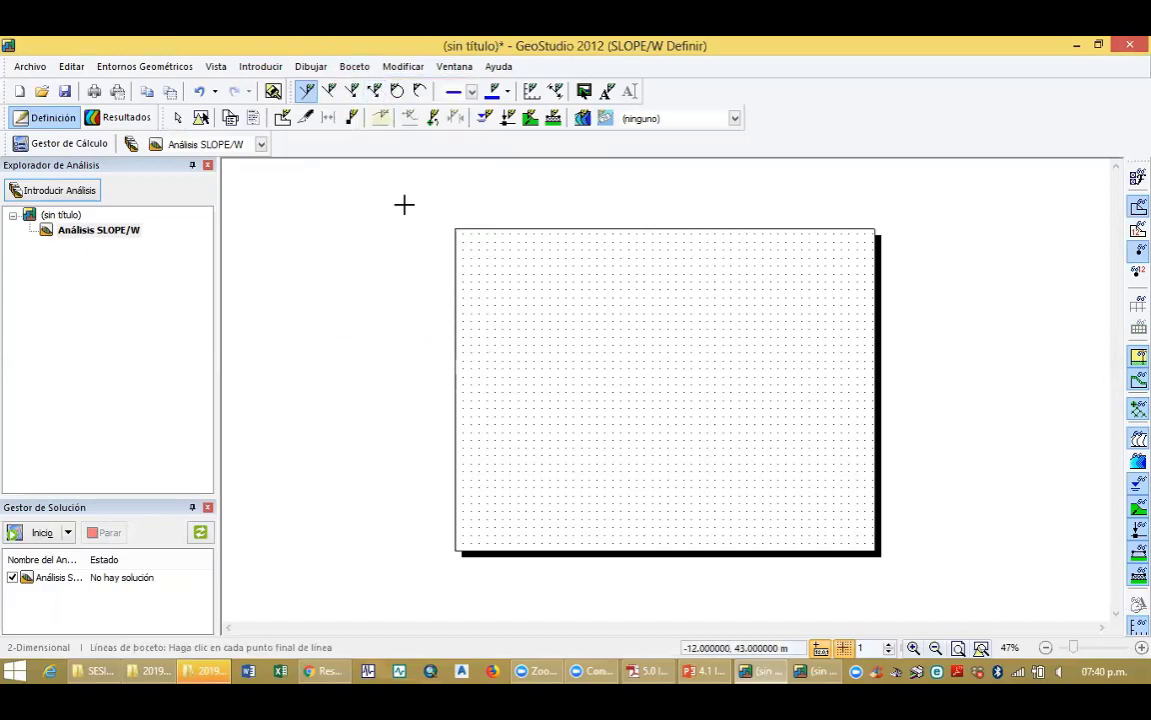
{"action": "left_click", "coordinate": [463, 241]}
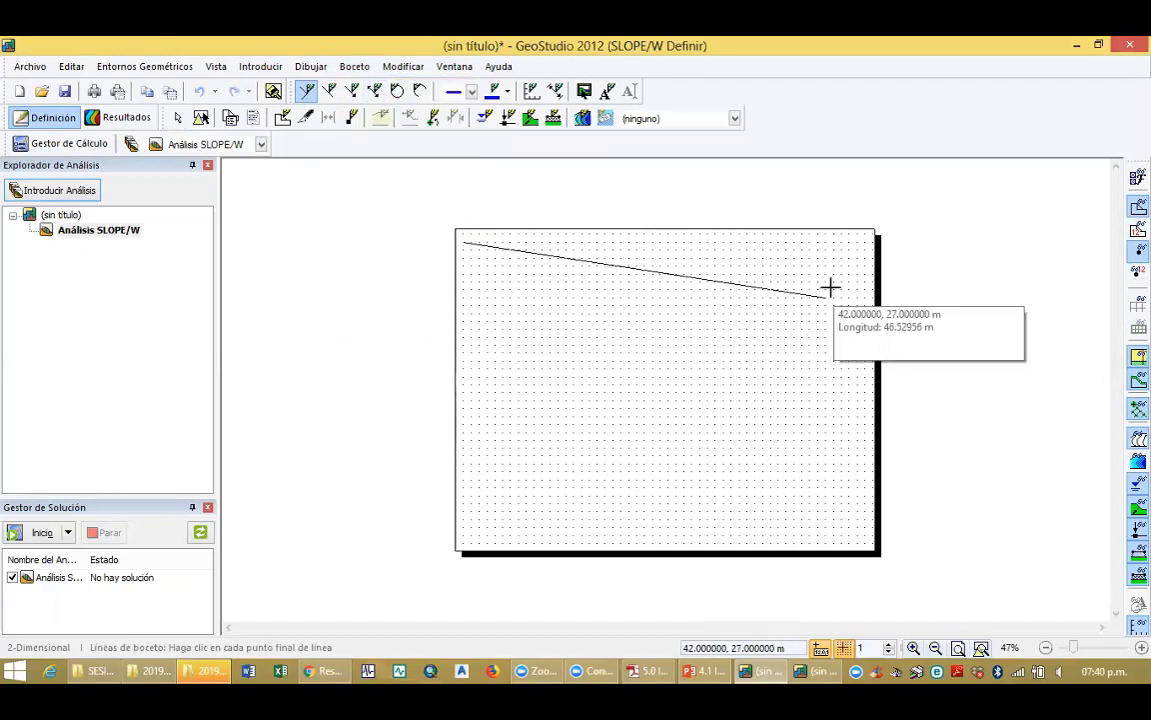
{"action": "left_click", "coordinate": [866, 241]}
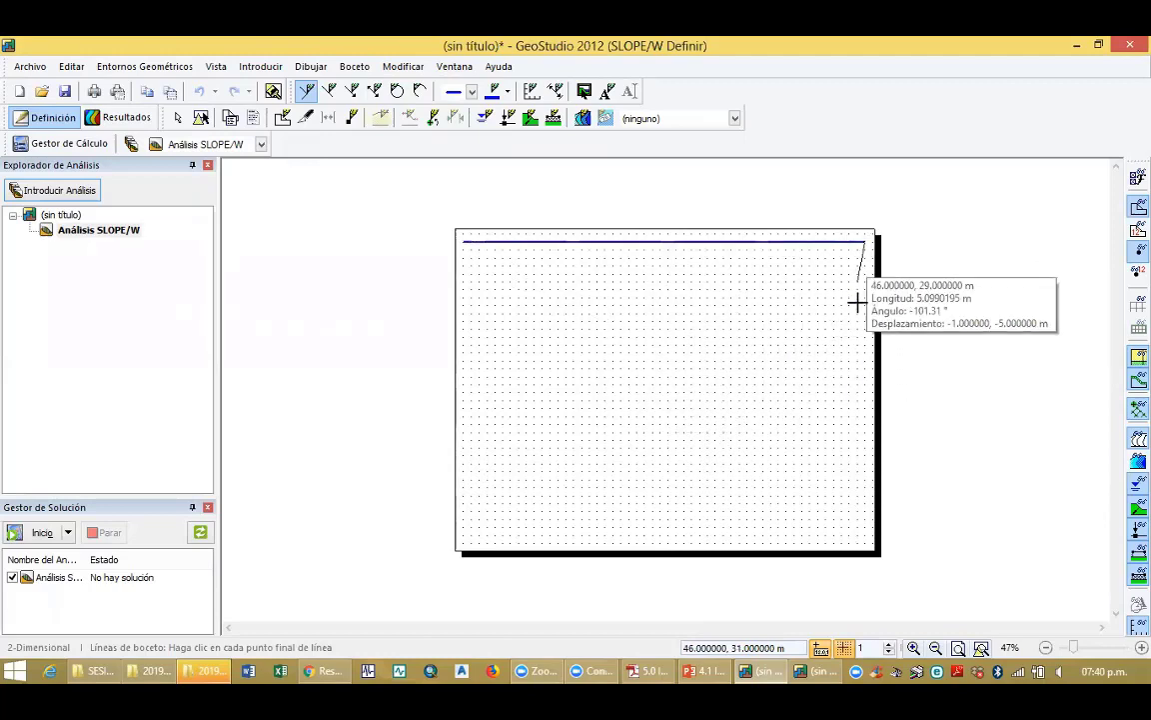
{"action": "left_click", "coordinate": [866, 554]}
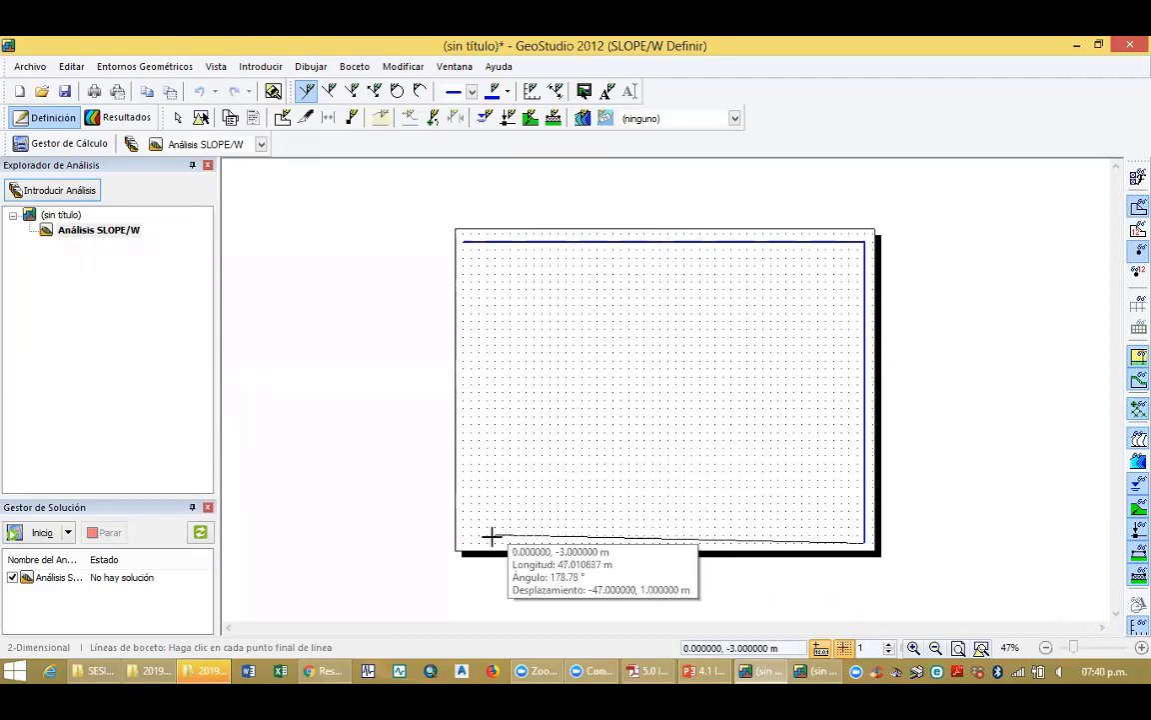
{"action": "left_click", "coordinate": [463, 542]}
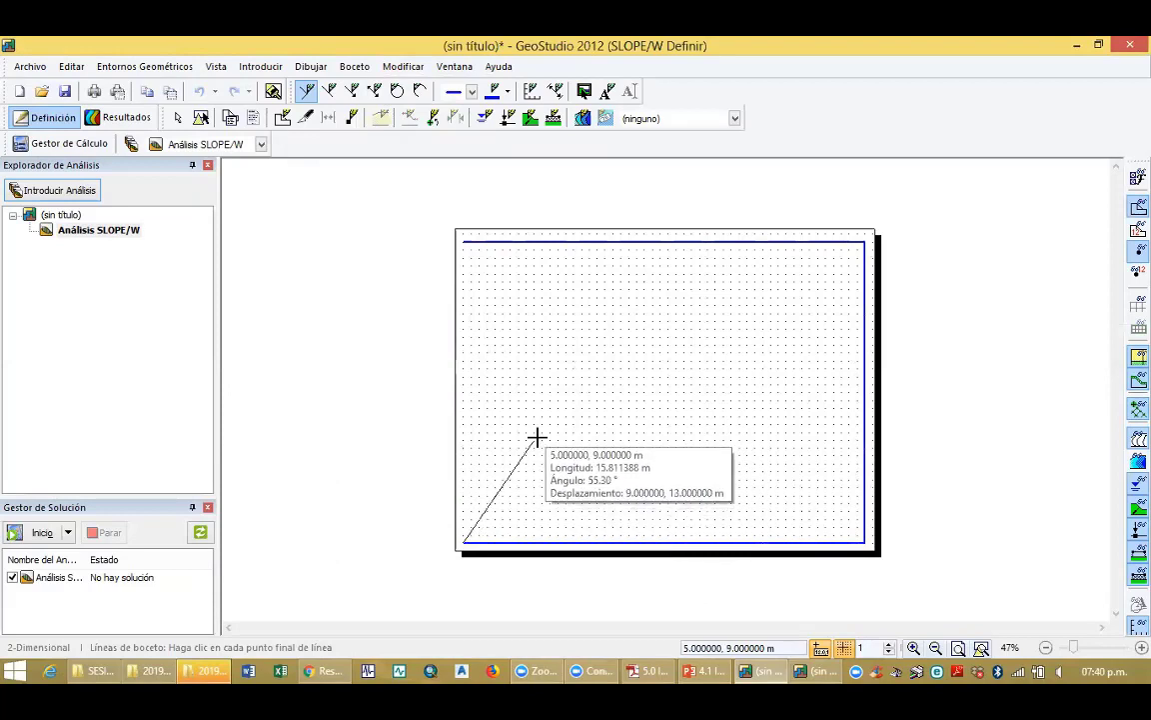
{"action": "left_click", "coordinate": [463, 241]}
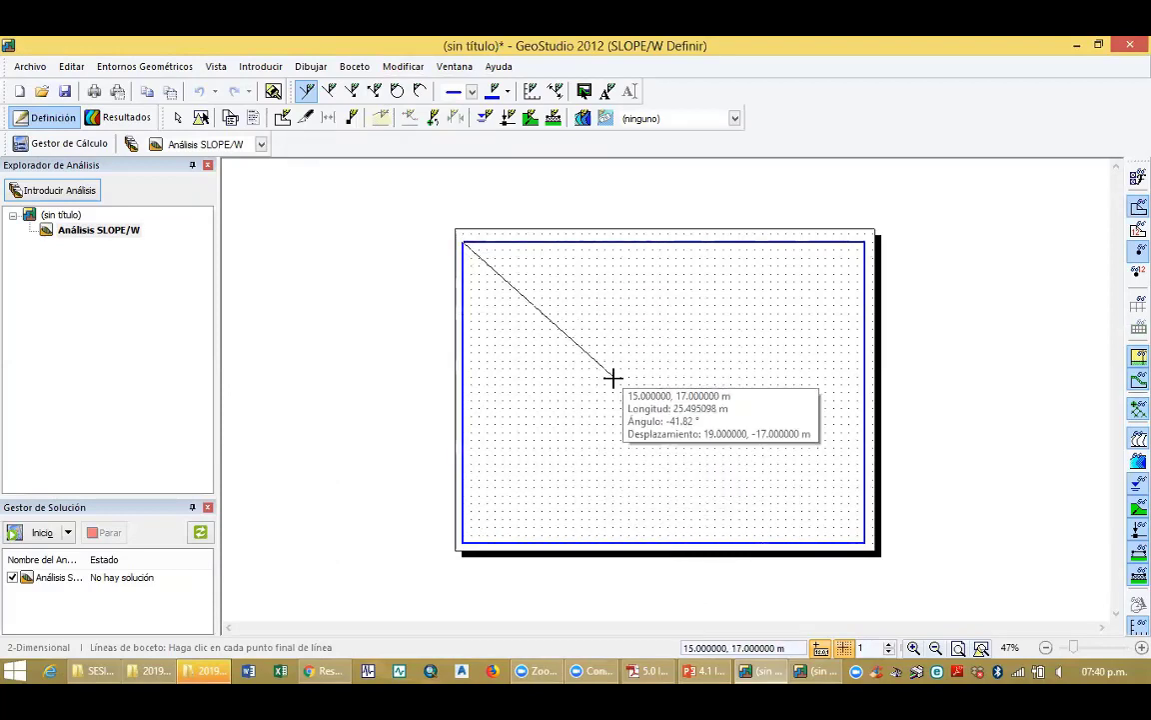
{"action": "key", "text": "Escape"}
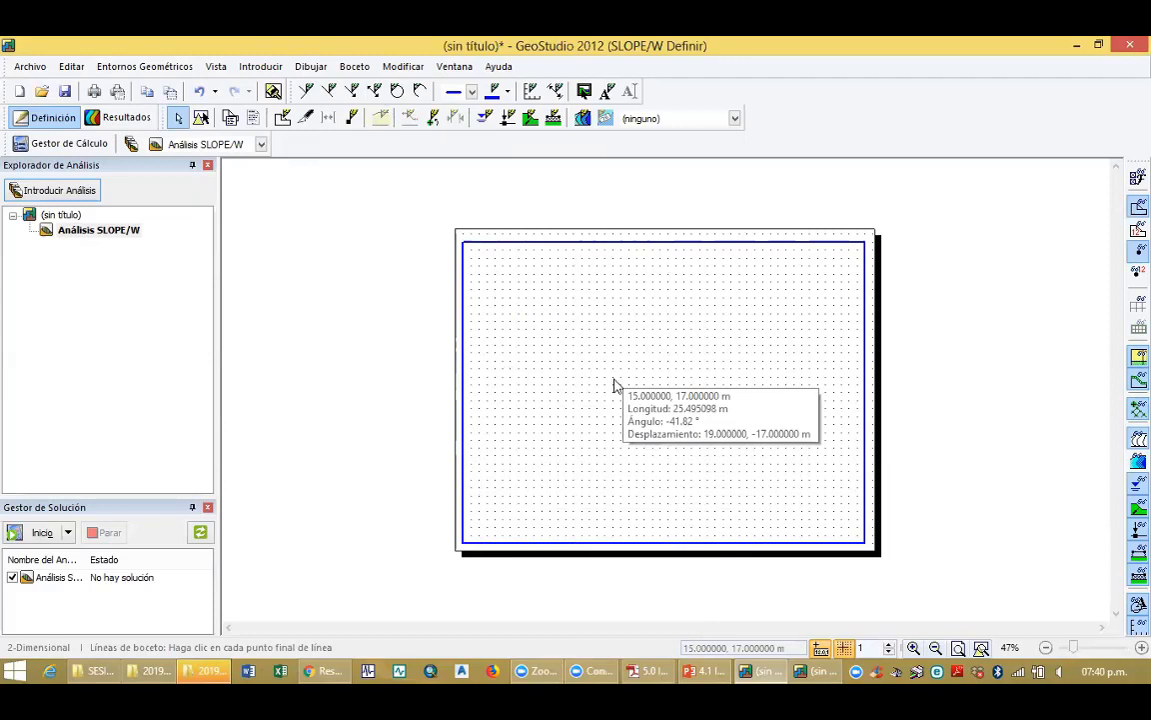
Review the available sketch line thicknesses and set the sketch line colour to bright green
{"action": "left_click", "coordinate": [472, 92]}
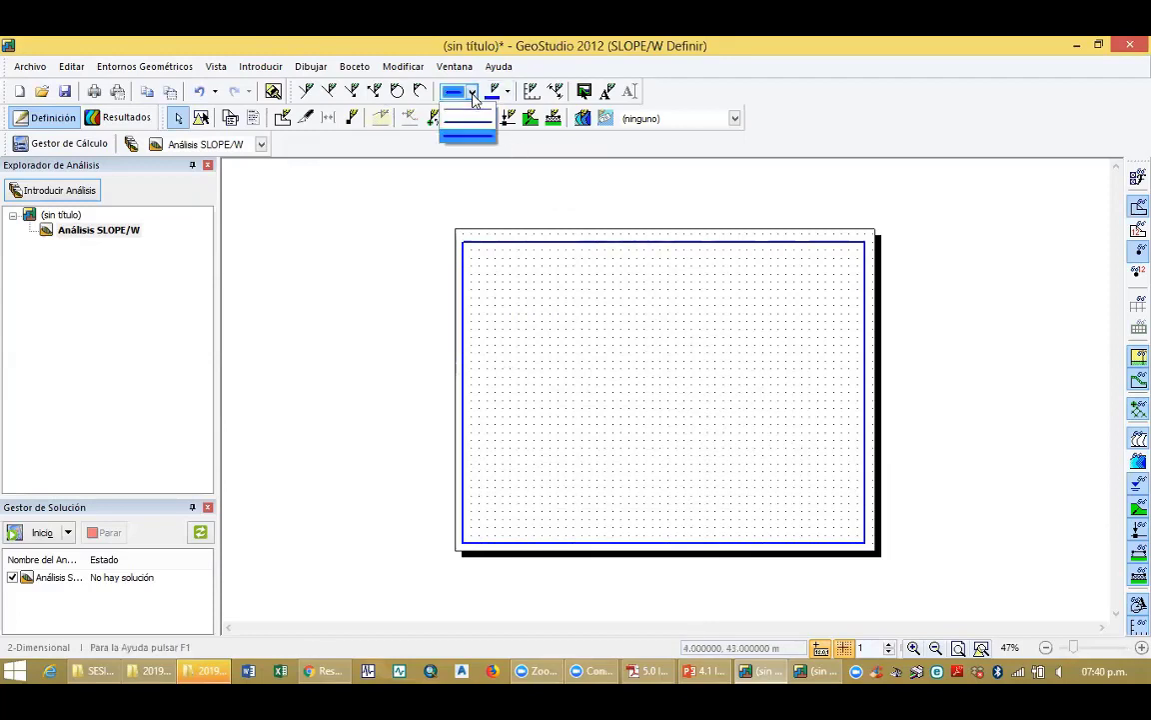
{"action": "left_click", "coordinate": [474, 93]}
{"action": "left_click", "coordinate": [474, 93]}
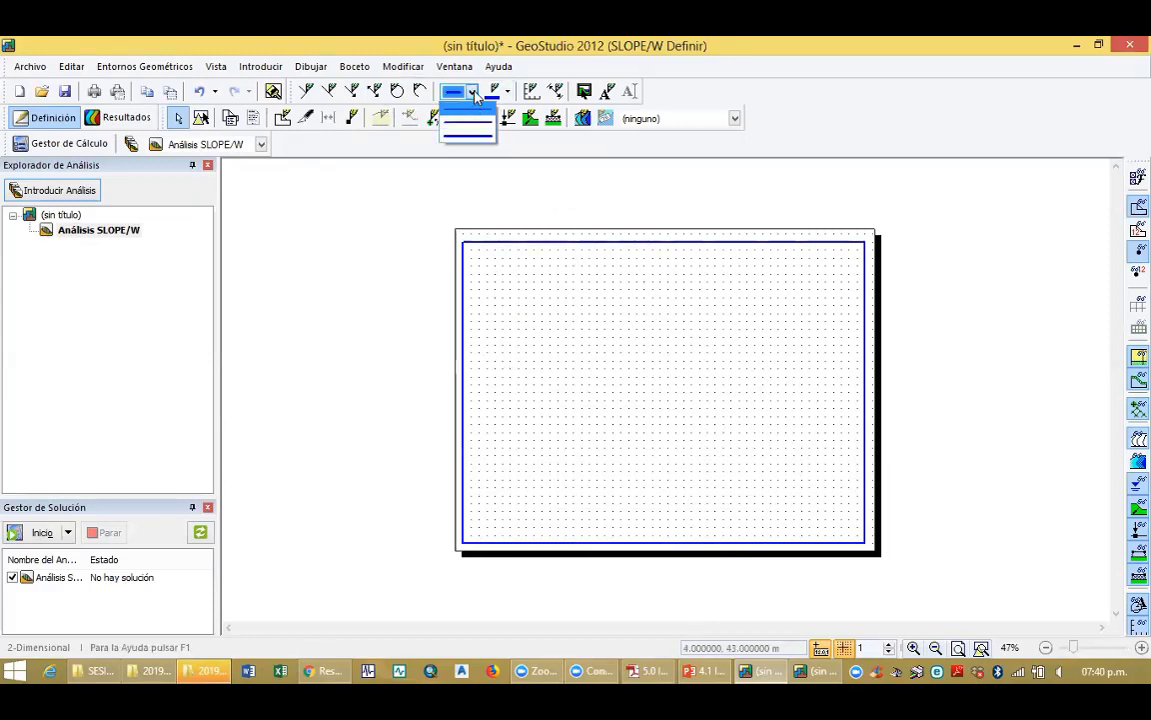
{"action": "left_click", "coordinate": [475, 93]}
{"action": "left_click", "coordinate": [495, 91]}
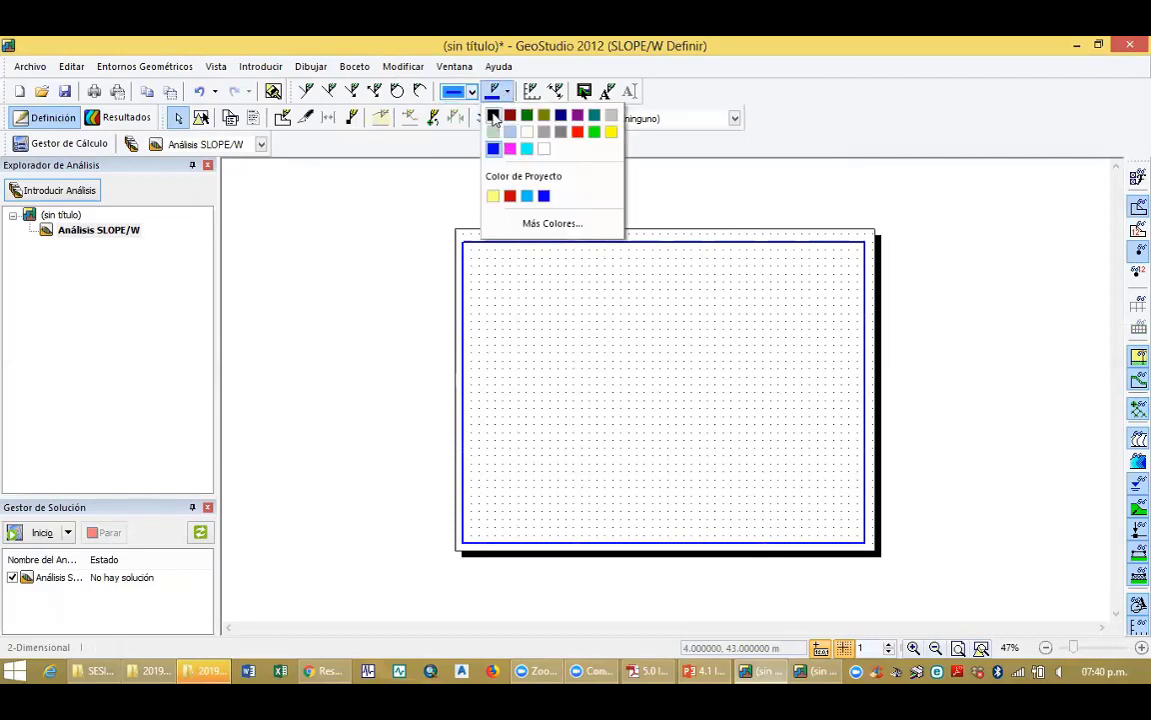
{"action": "left_click", "coordinate": [594, 131]}
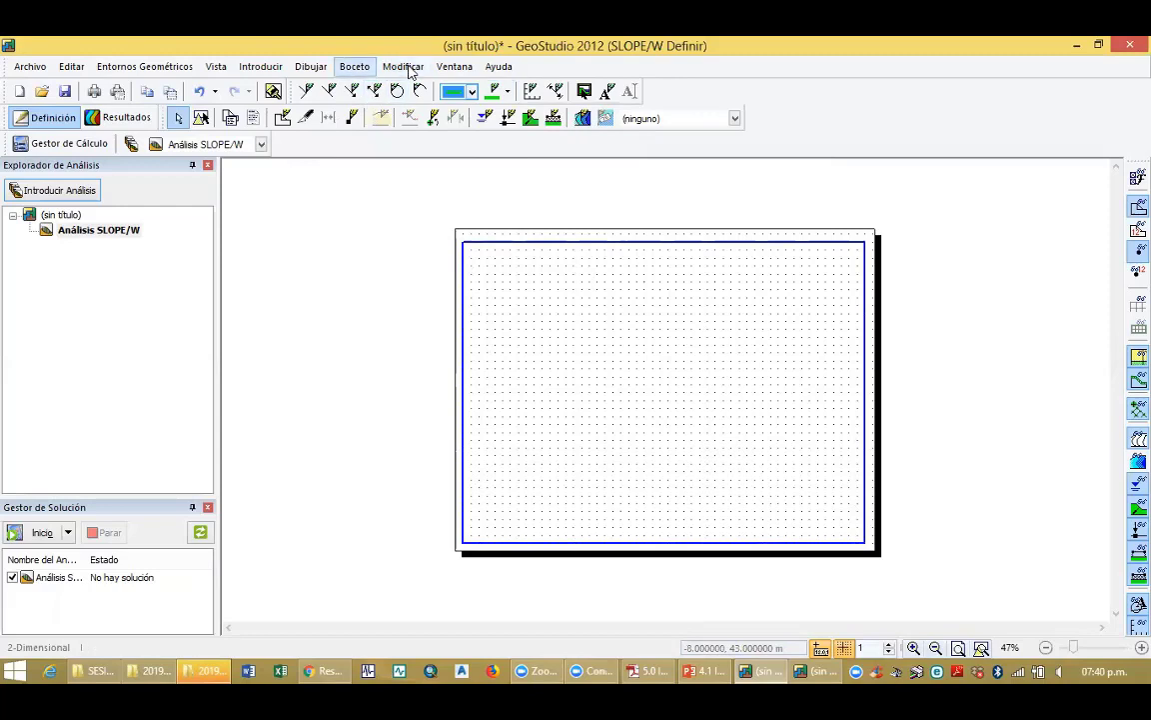
Place the horizontal sketch text "CLASES DE ESTABILIDAD DE TALUDES" just below the upper edge of the blue frame
{"action": "left_click", "coordinate": [355, 67]}
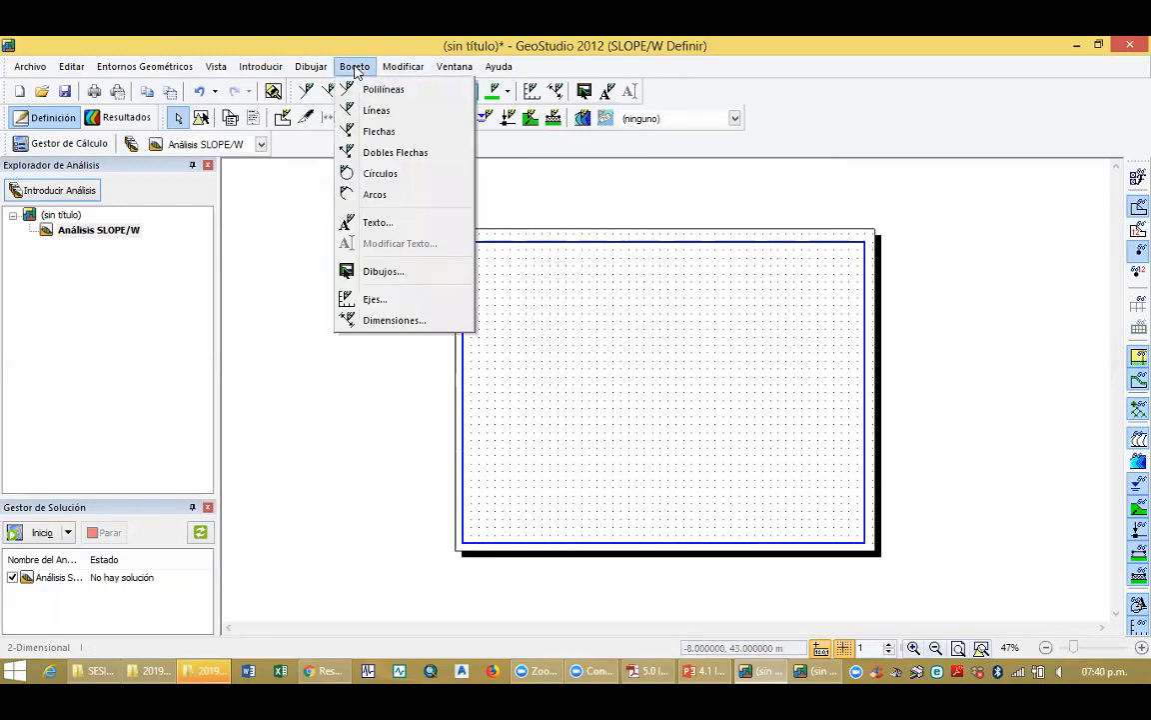
{"action": "left_click", "coordinate": [378, 223]}
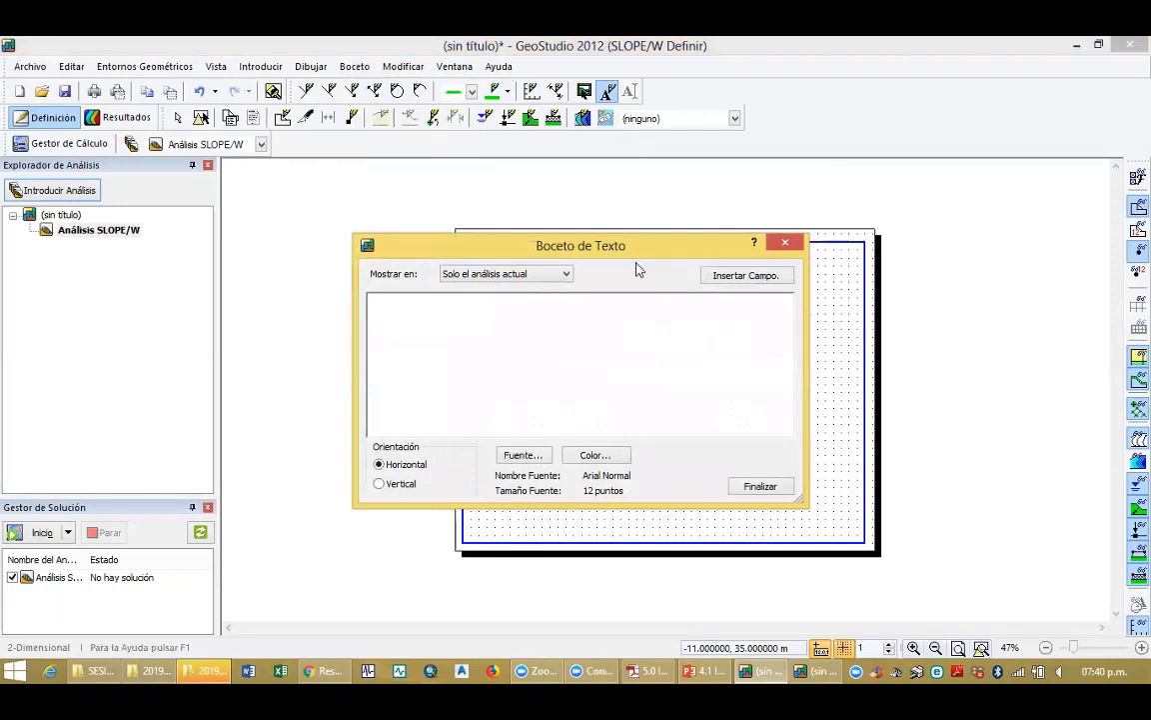
{"action": "left_click_drag", "start_coordinate": [641, 250], "coordinate": [760, 352]}
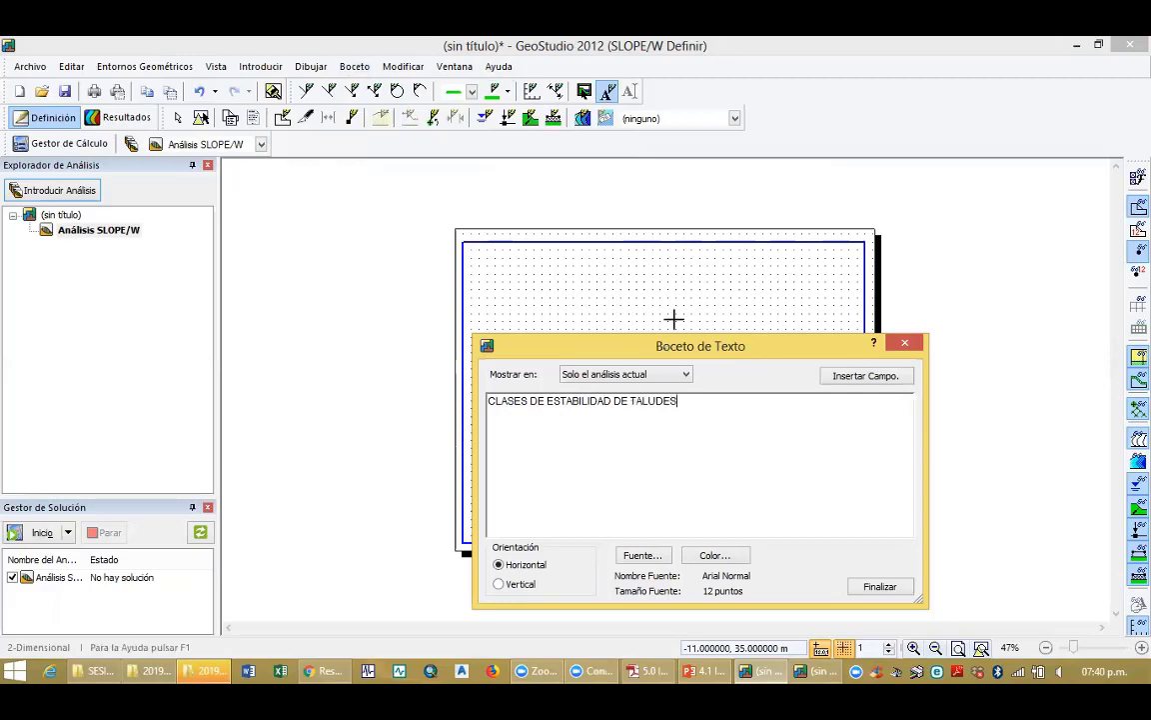
{"action": "left_click", "coordinate": [660, 252]}
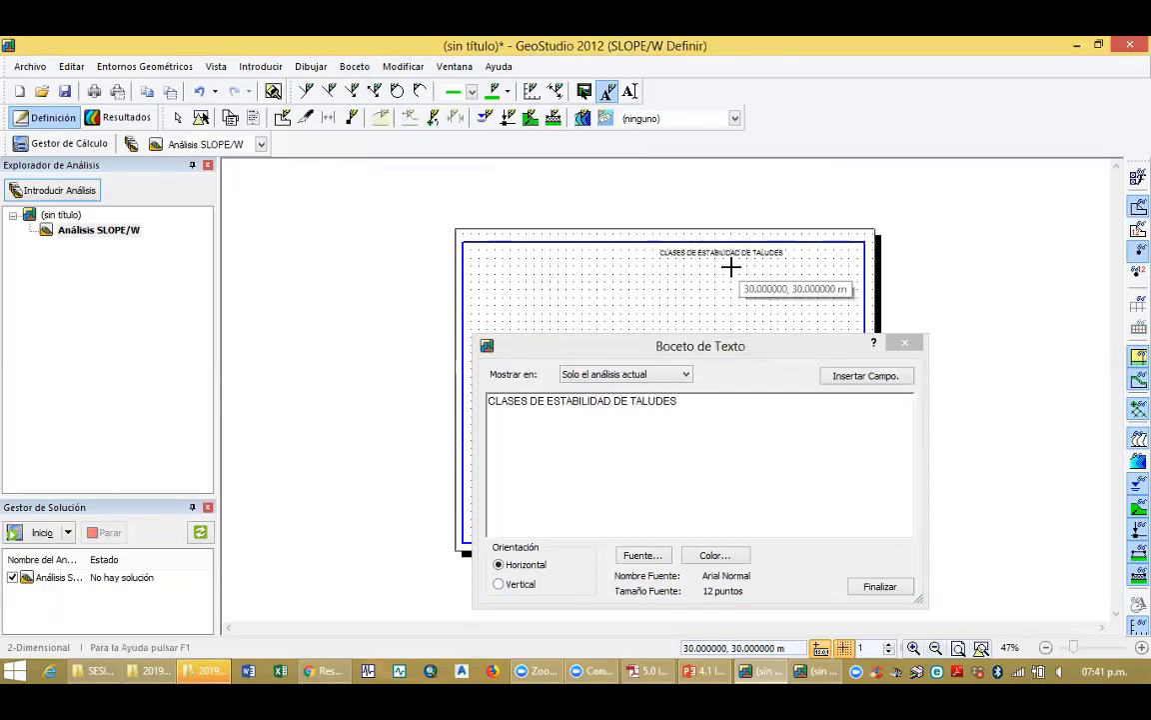
Set the sketch text font to Arial, Cursiva negrita, size 26, place the title again over the first one and close the text dialog
{"action": "left_click", "coordinate": [640, 556]}
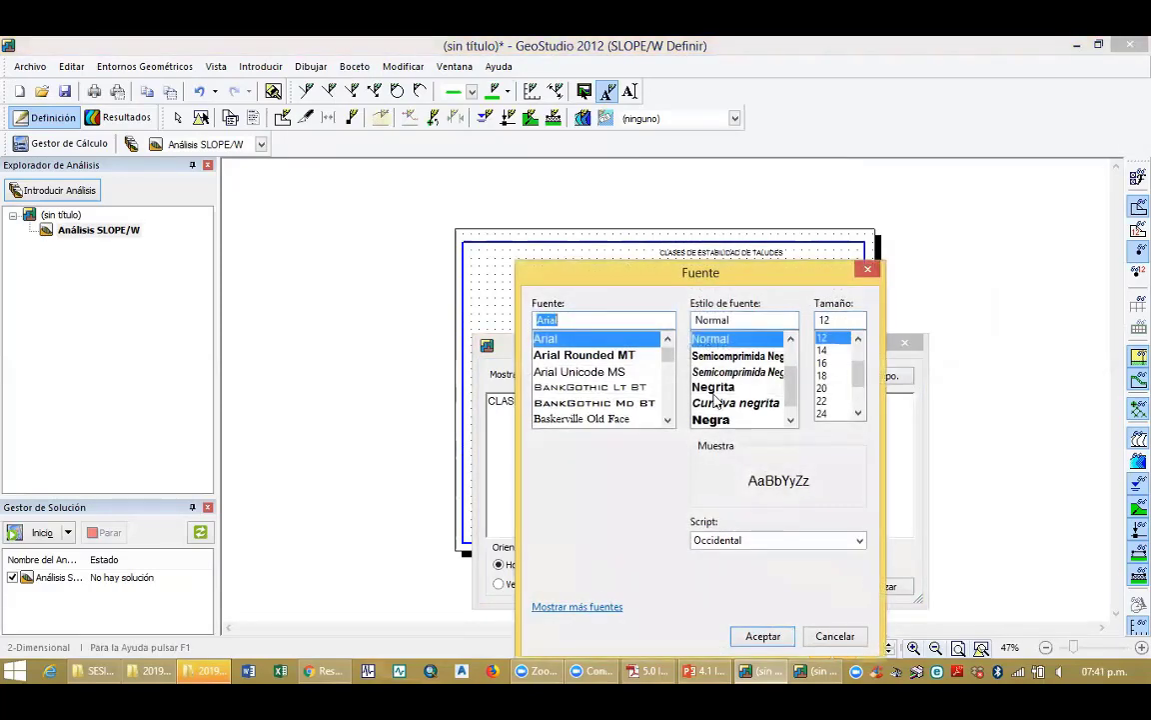
{"action": "left_click", "coordinate": [822, 413]}
{"action": "left_click", "coordinate": [858, 413]}
{"action": "left_click", "coordinate": [858, 412]}
{"action": "left_click", "coordinate": [857, 413]}
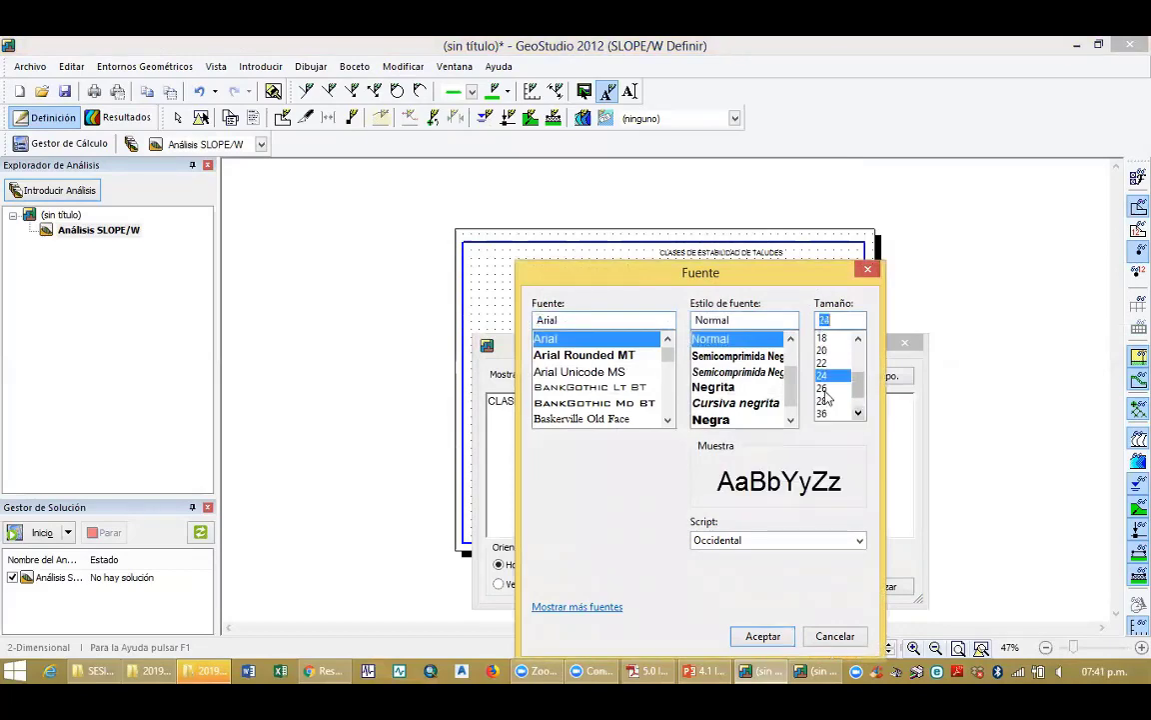
{"action": "left_click", "coordinate": [822, 388]}
{"action": "left_click", "coordinate": [735, 403]}
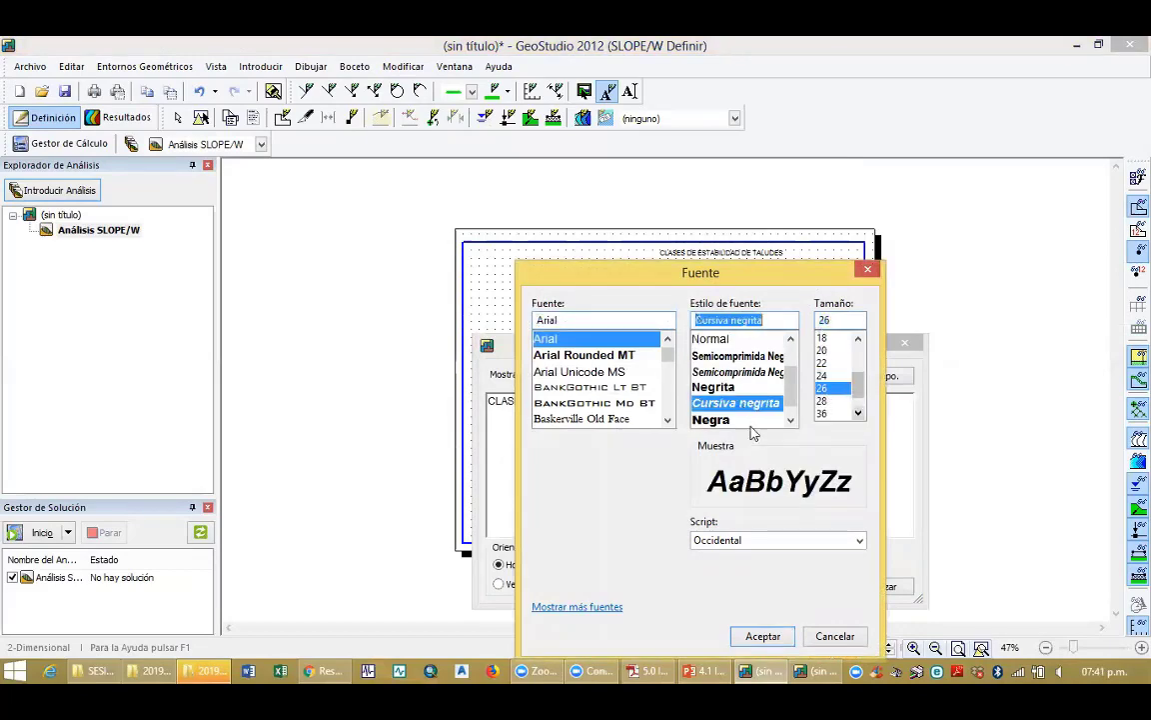
{"action": "left_click", "coordinate": [762, 635]}
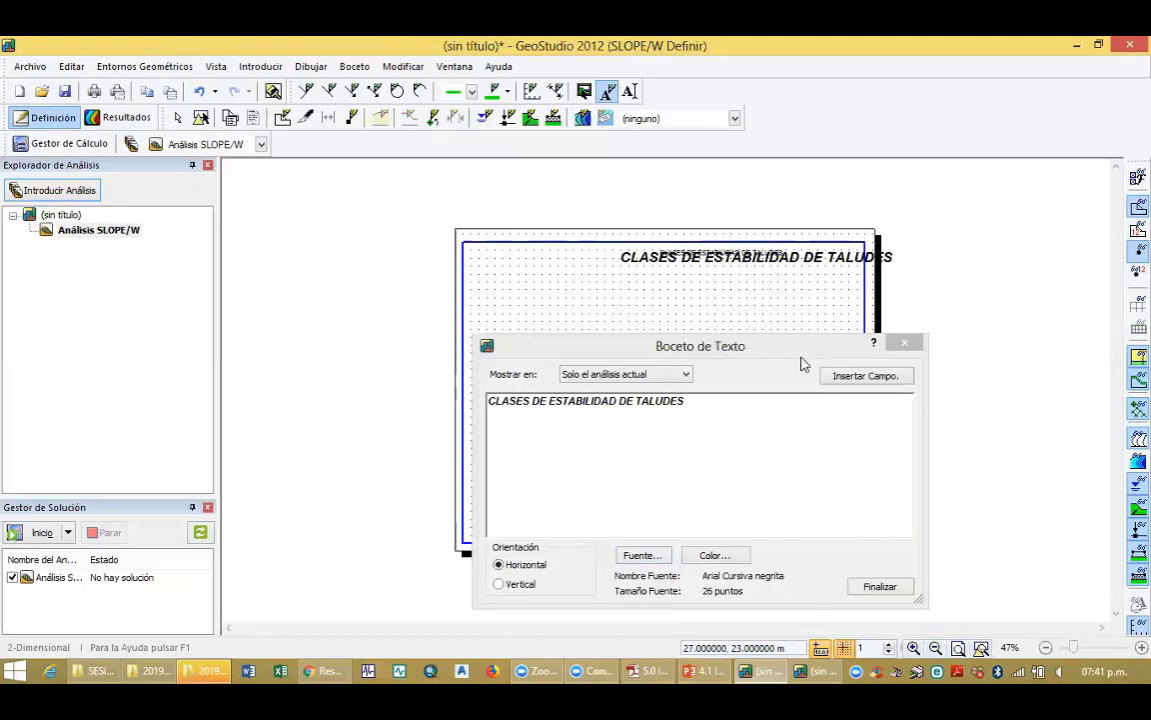
{"action": "left_click", "coordinate": [904, 343]}
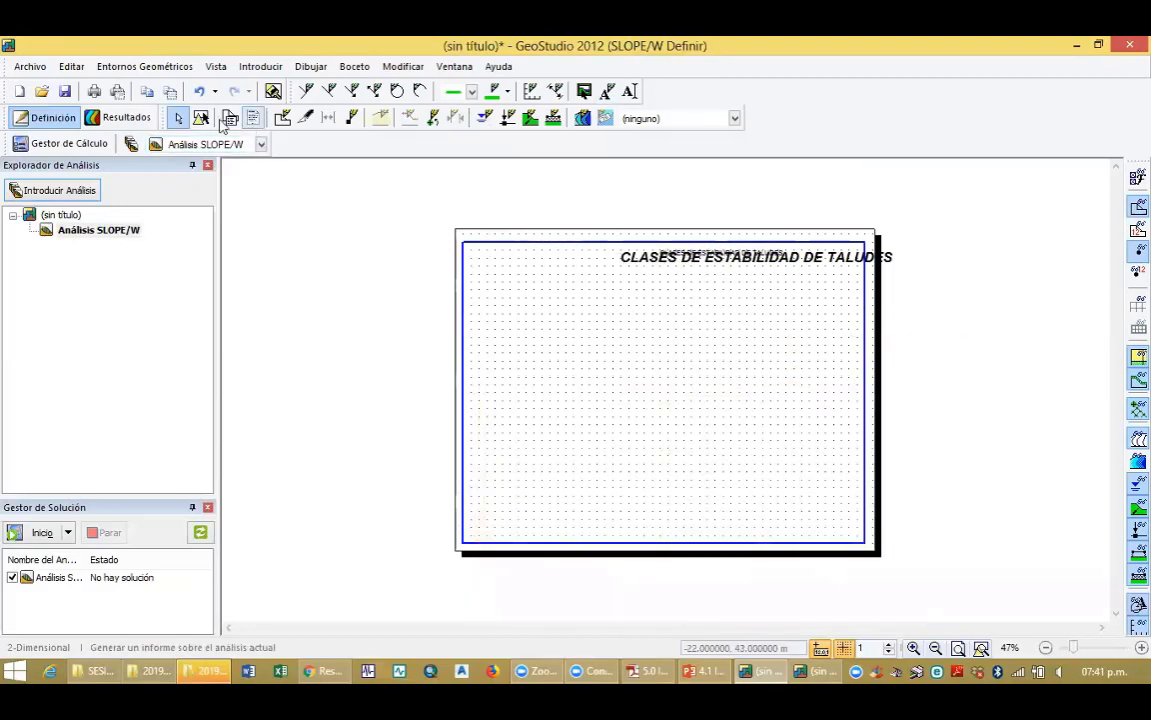
Delete both "CLASES DE ESTABILIDAD DE TALUDES" texts with Modificar Objetos and close the tool
{"action": "left_click", "coordinate": [201, 117]}
{"action": "left_click", "coordinate": [684, 256]}
{"action": "key", "text": "Delete"}
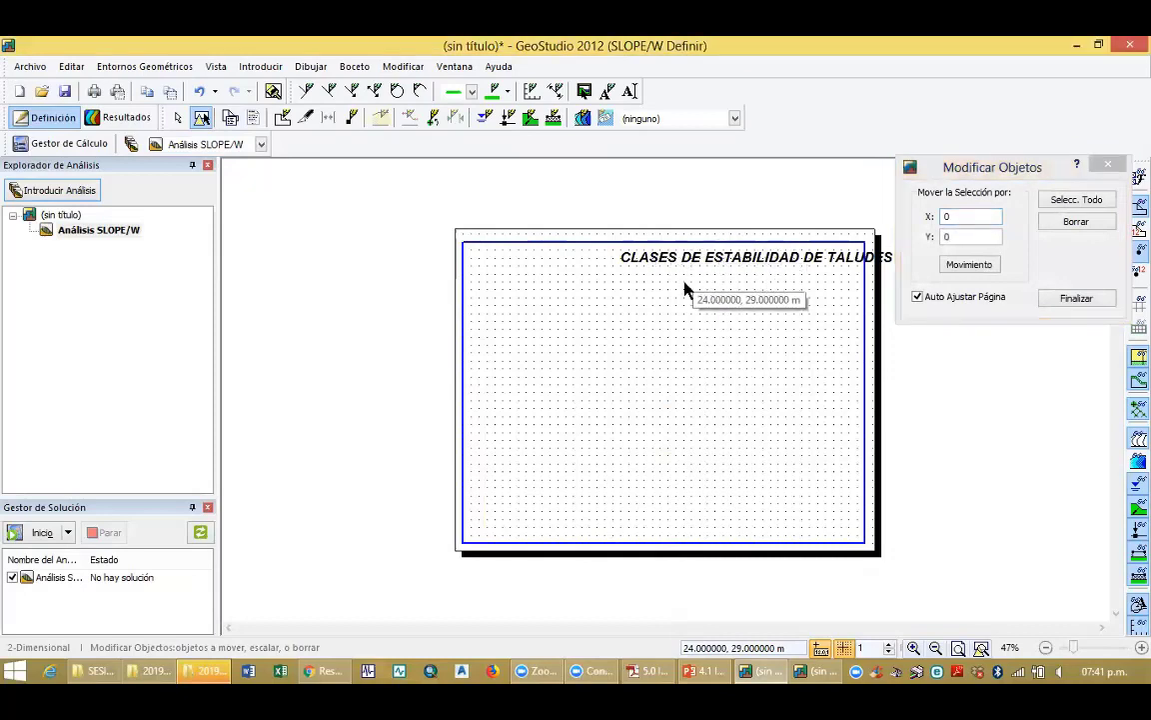
{"action": "left_click", "coordinate": [696, 258]}
{"action": "key", "text": "Delete"}
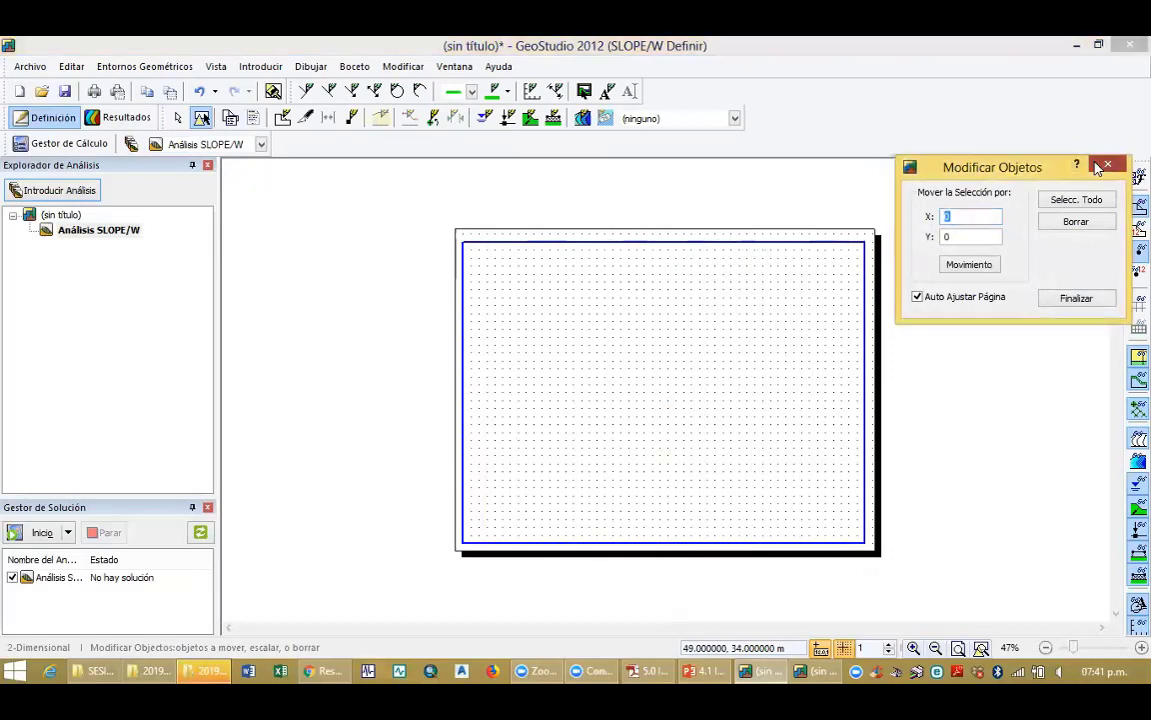
{"action": "left_click", "coordinate": [1107, 164]}
Delete the four sides of the blue page frame one by one with Modificar Objetos and close the tool
{"action": "left_click", "coordinate": [201, 117]}
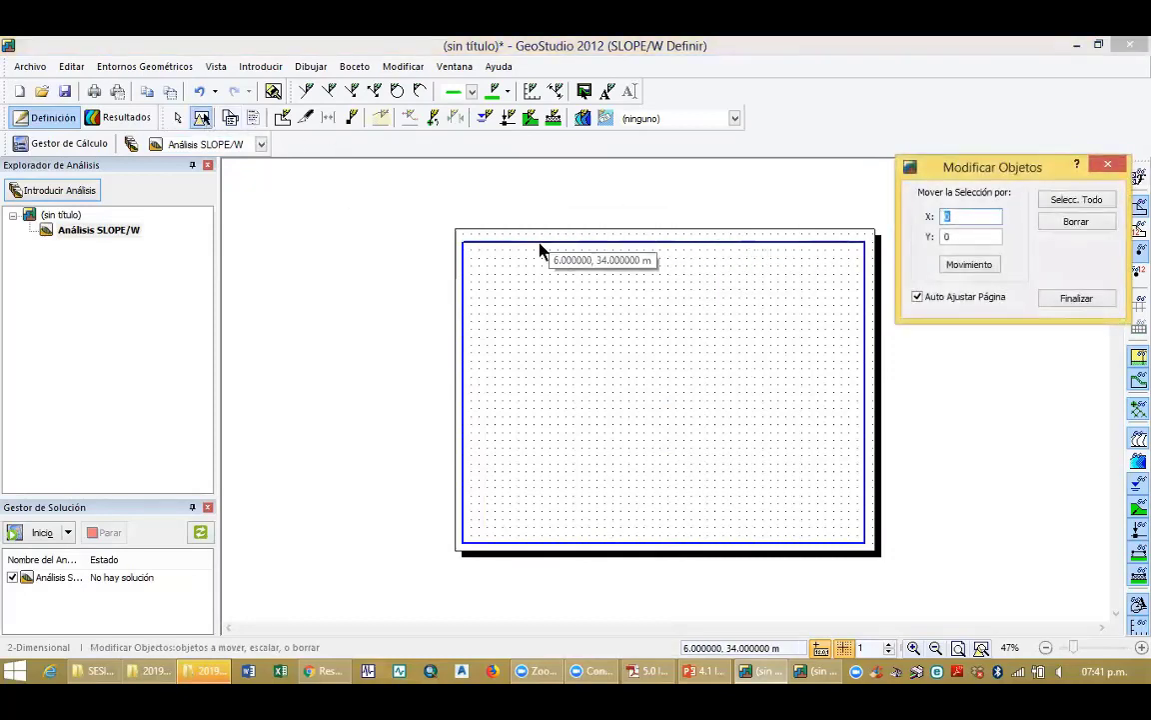
{"action": "left_click", "coordinate": [520, 241]}
{"action": "key", "text": "Delete"}
{"action": "left_click", "coordinate": [463, 305]}
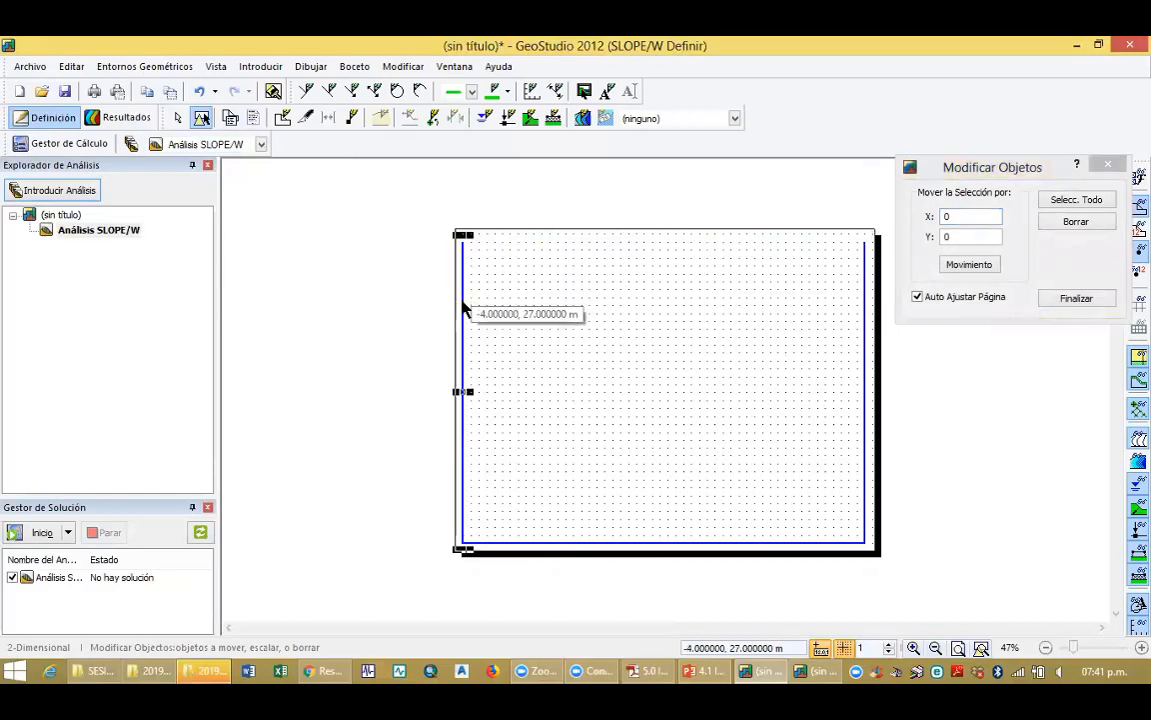
{"action": "key", "text": "Delete"}
{"action": "left_click", "coordinate": [586, 540]}
{"action": "key", "text": "Delete"}
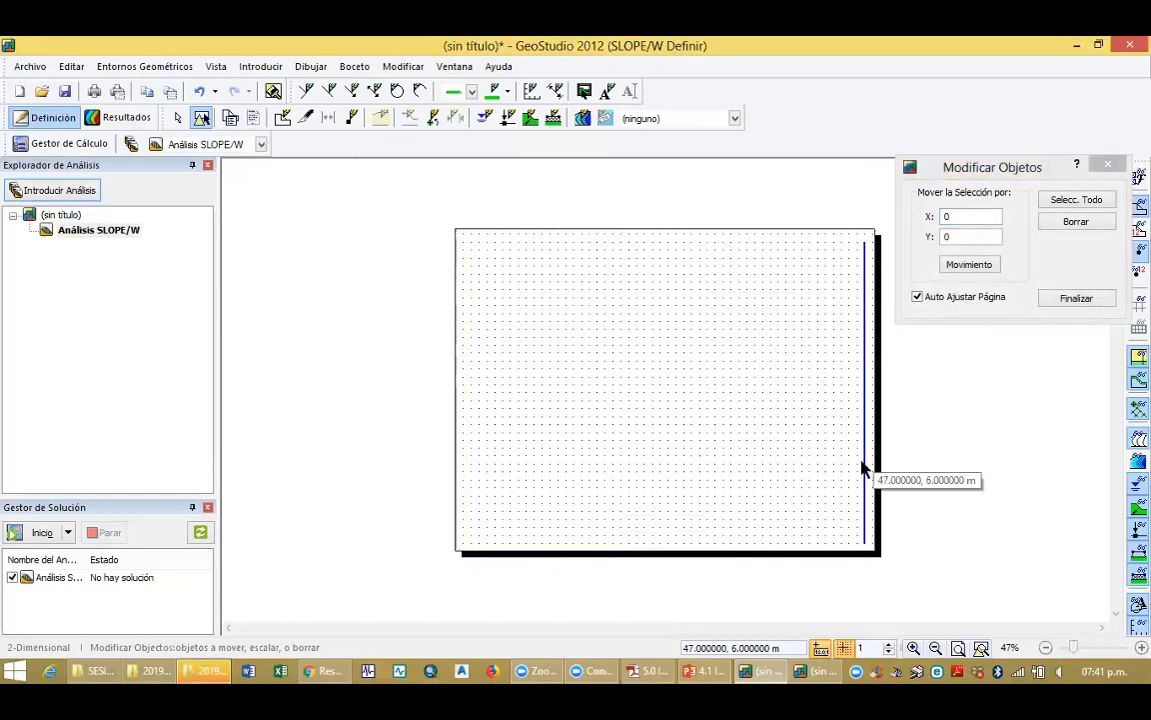
{"action": "left_click", "coordinate": [863, 464]}
{"action": "key", "text": "Delete"}
{"action": "left_click", "coordinate": [1105, 177]}
{"action": "left_click", "coordinate": [1107, 166]}
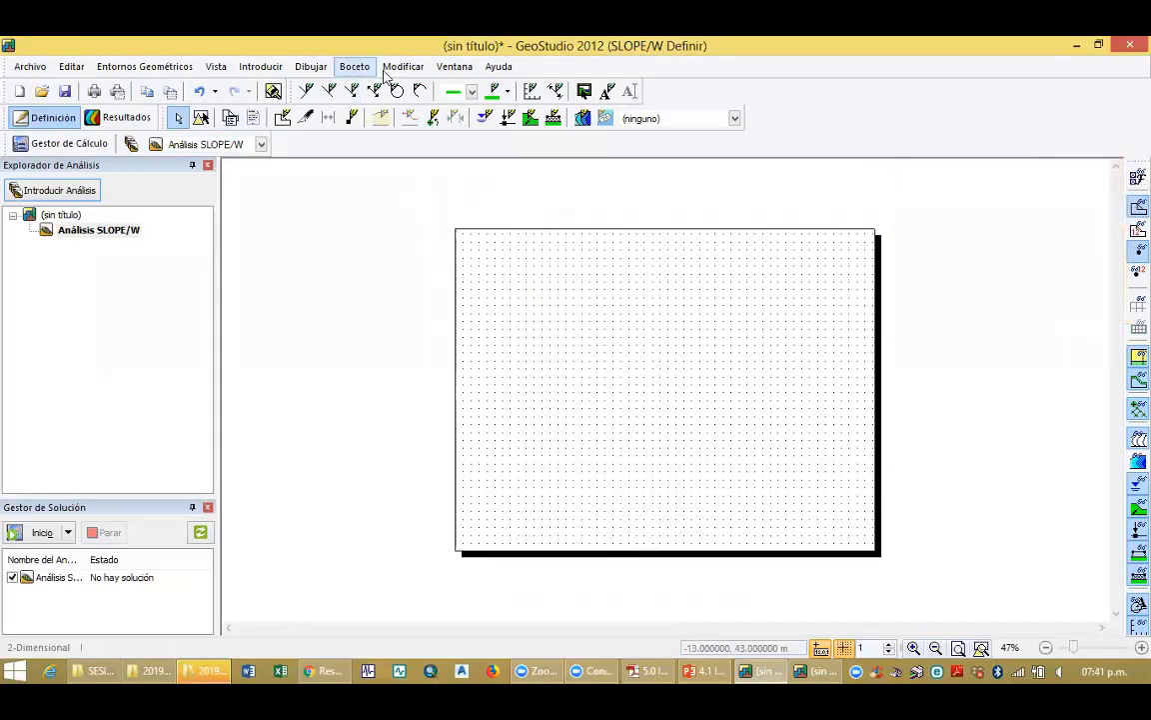
{"action": "left_click", "coordinate": [404, 70]}
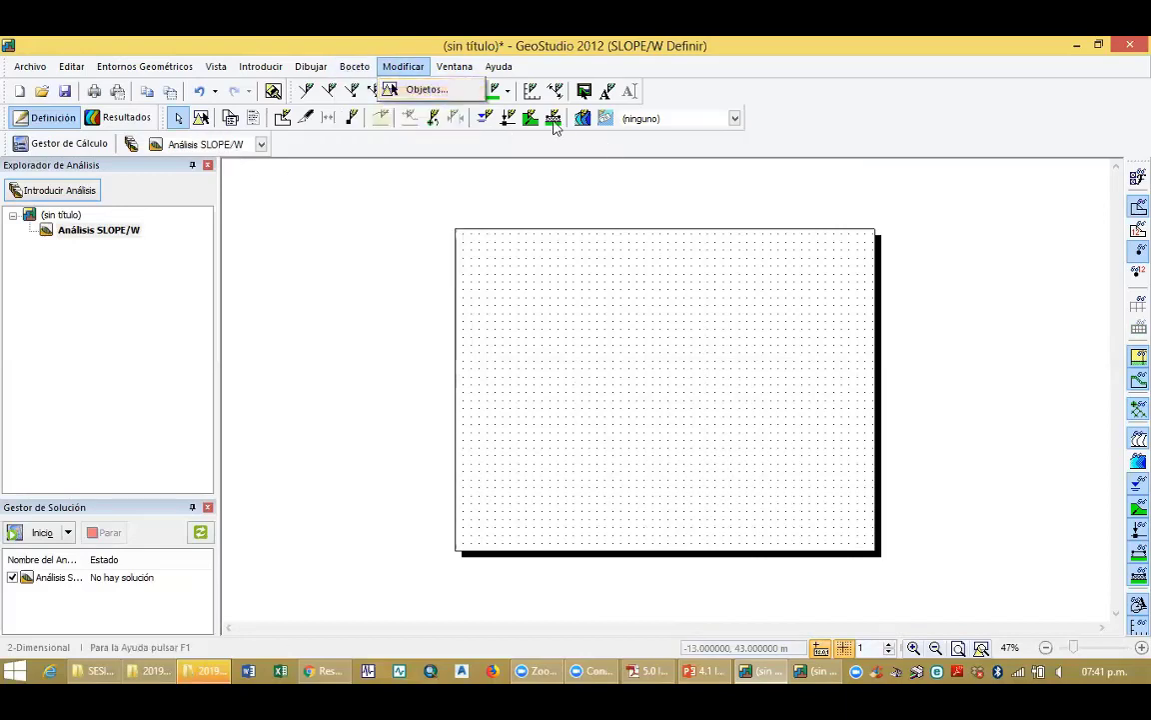
{"action": "mouse_move", "coordinate": [260, 66]}
{"action": "left_click", "coordinate": [788, 110]}
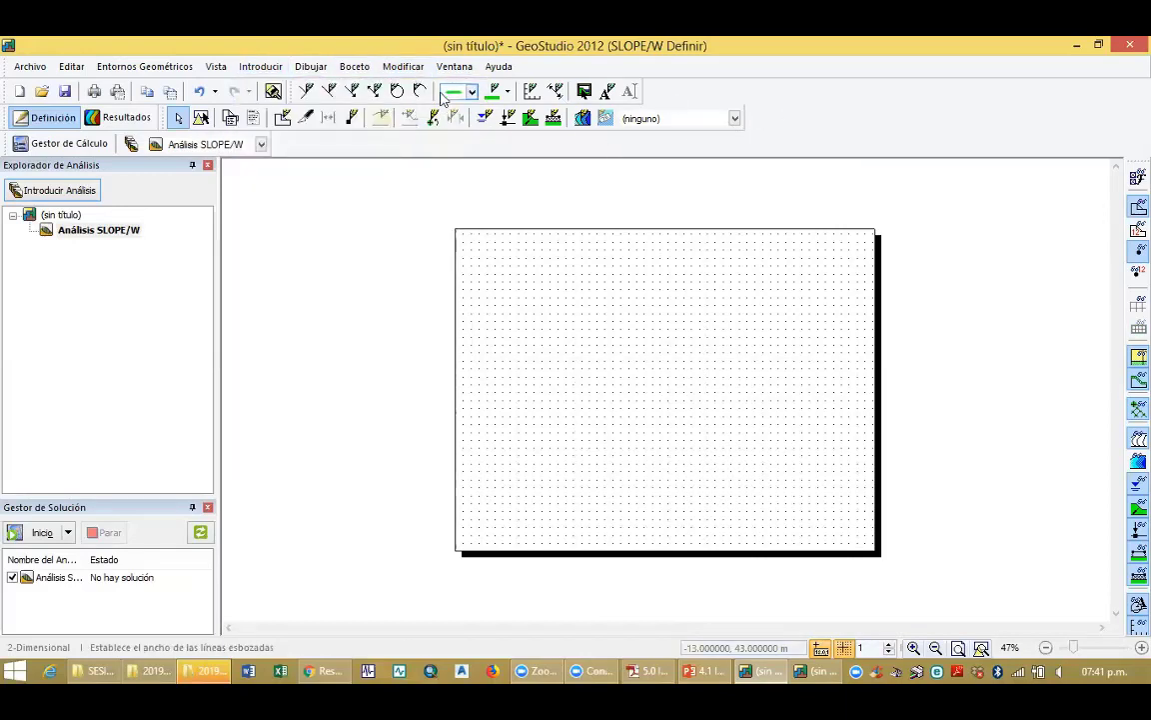
Sketch two crossing green lines in the left half of the page with the Líneas tool
{"action": "left_click", "coordinate": [337, 93]}
{"action": "left_click", "coordinate": [589, 282]}
{"action": "left_click", "coordinate": [520, 376]}
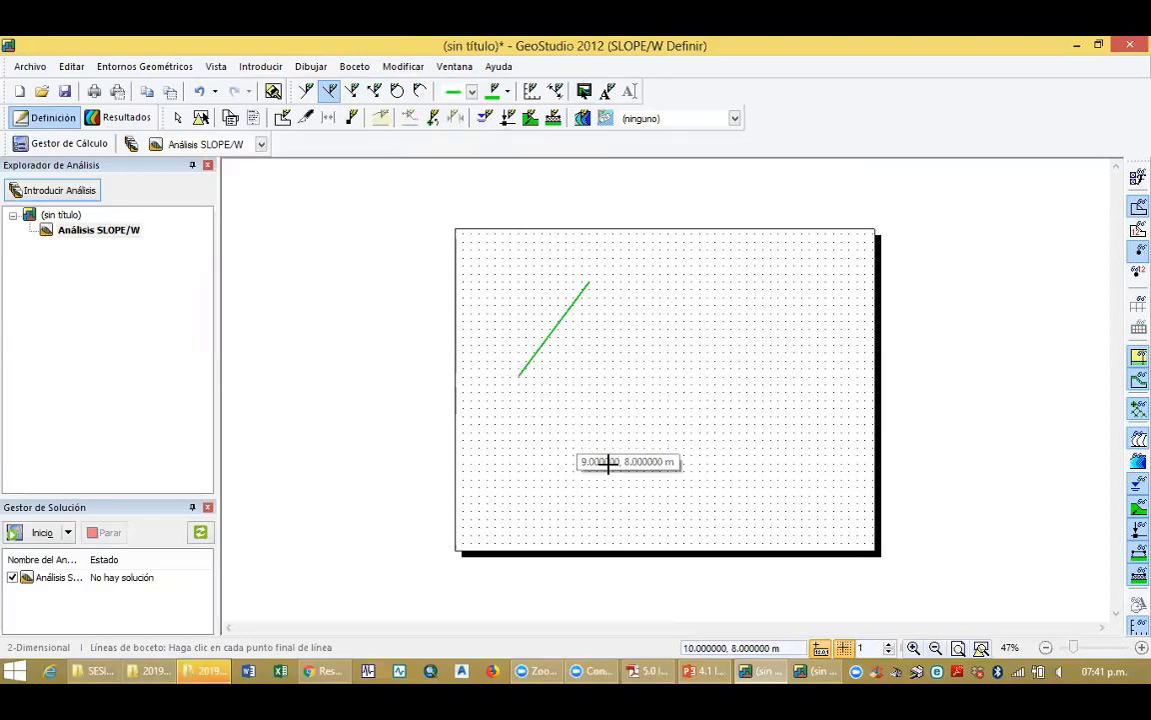
{"action": "left_click", "coordinate": [612, 469]}
{"action": "left_click", "coordinate": [480, 258]}
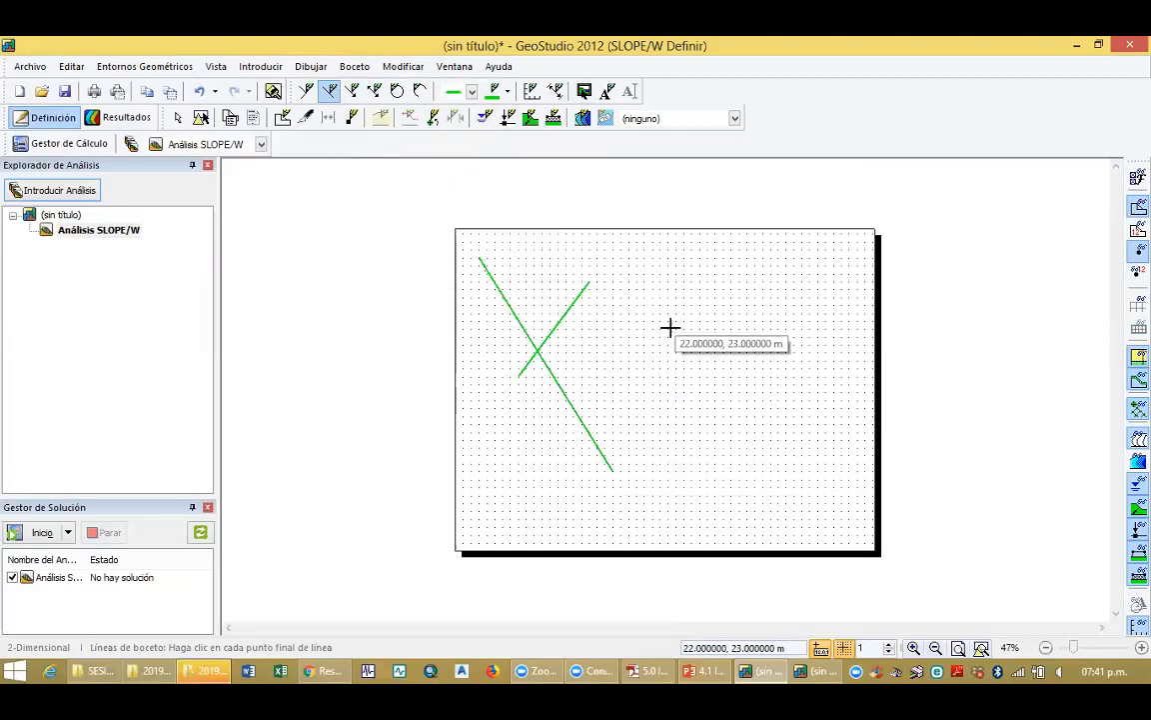
Sketch a closed five-sided green outline with the Polilíneas tool, starting at about (21, 27) m and continuing to (14, 19) m, and finish the command
{"action": "left_click", "coordinate": [306, 91]}
{"action": "left_click", "coordinate": [660, 297]}
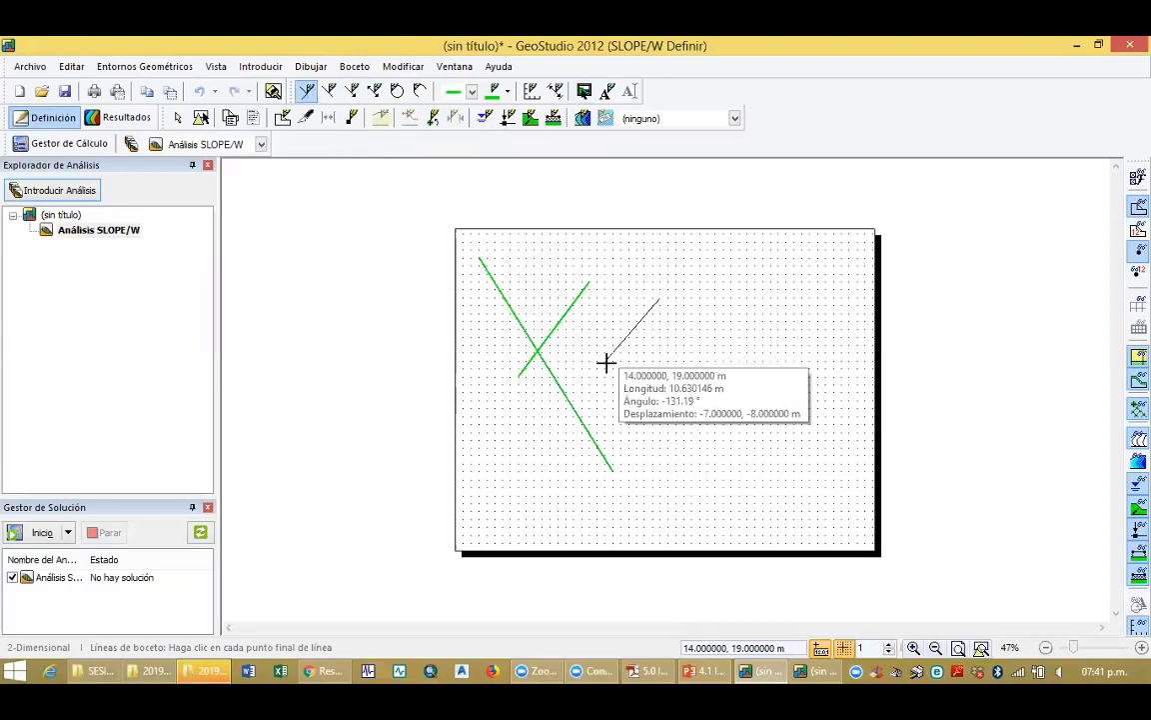
{"action": "left_click", "coordinate": [606, 360]}
{"action": "left_click", "coordinate": [734, 458]}
{"action": "left_click", "coordinate": [785, 384]}
{"action": "left_click", "coordinate": [724, 322]}
{"action": "left_click", "coordinate": [659, 298]}
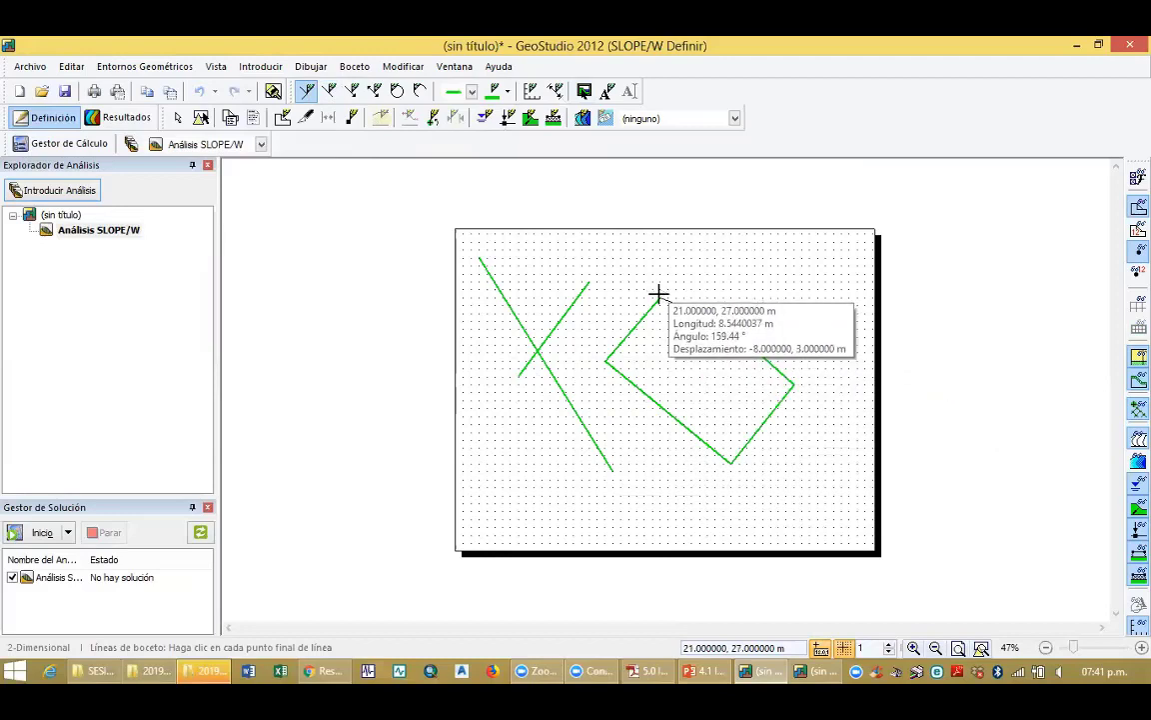
{"action": "key", "text": "Escape"}
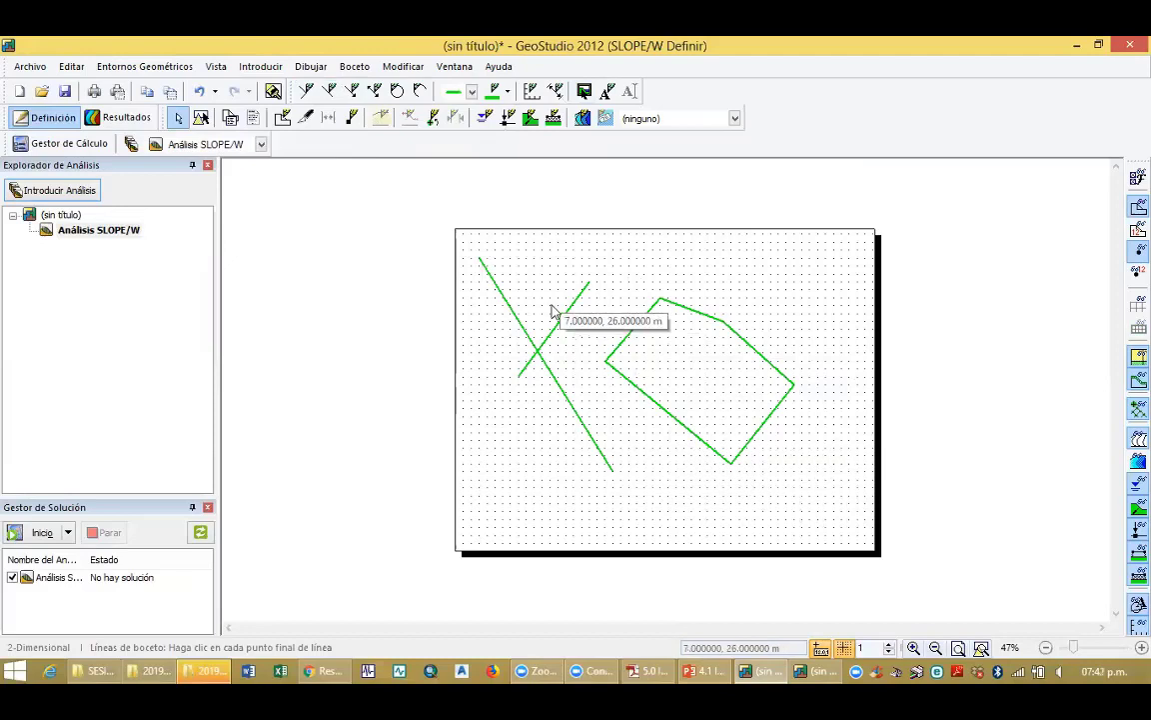
Delete the two crossing green lines one after the other with Borrar in Modificar Objetos
{"action": "left_click", "coordinate": [410, 71]}
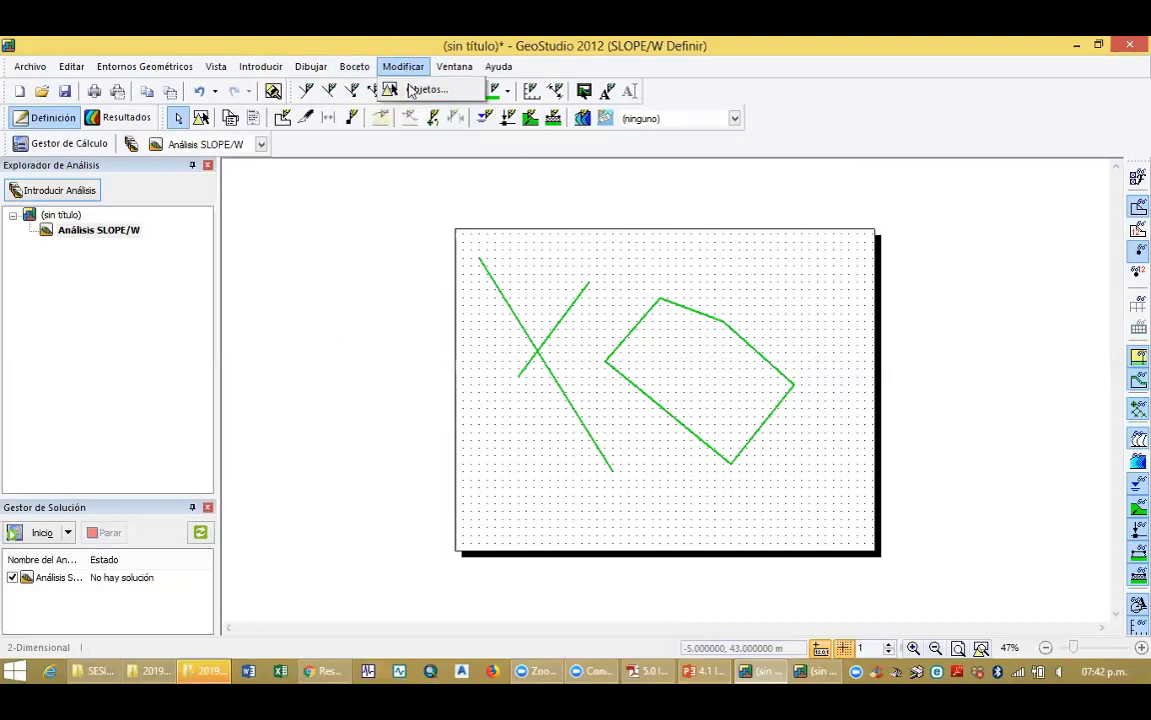
{"action": "left_click", "coordinate": [424, 90]}
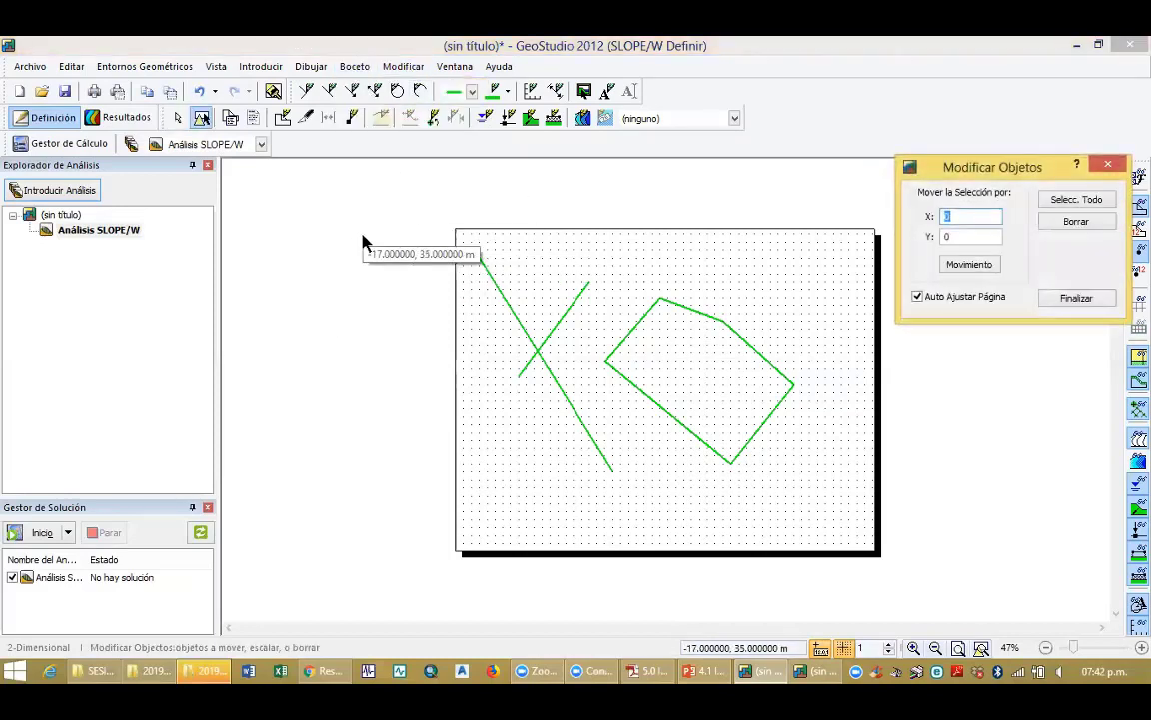
{"action": "left_click", "coordinate": [508, 308]}
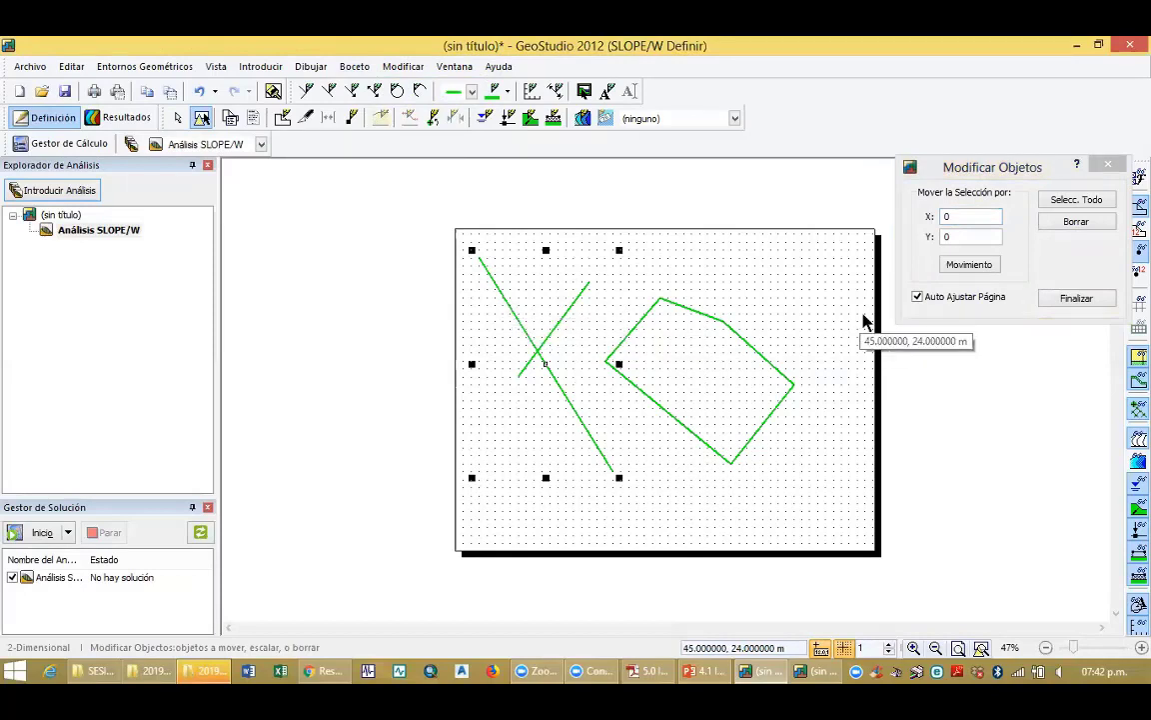
{"action": "left_click", "coordinate": [1061, 222]}
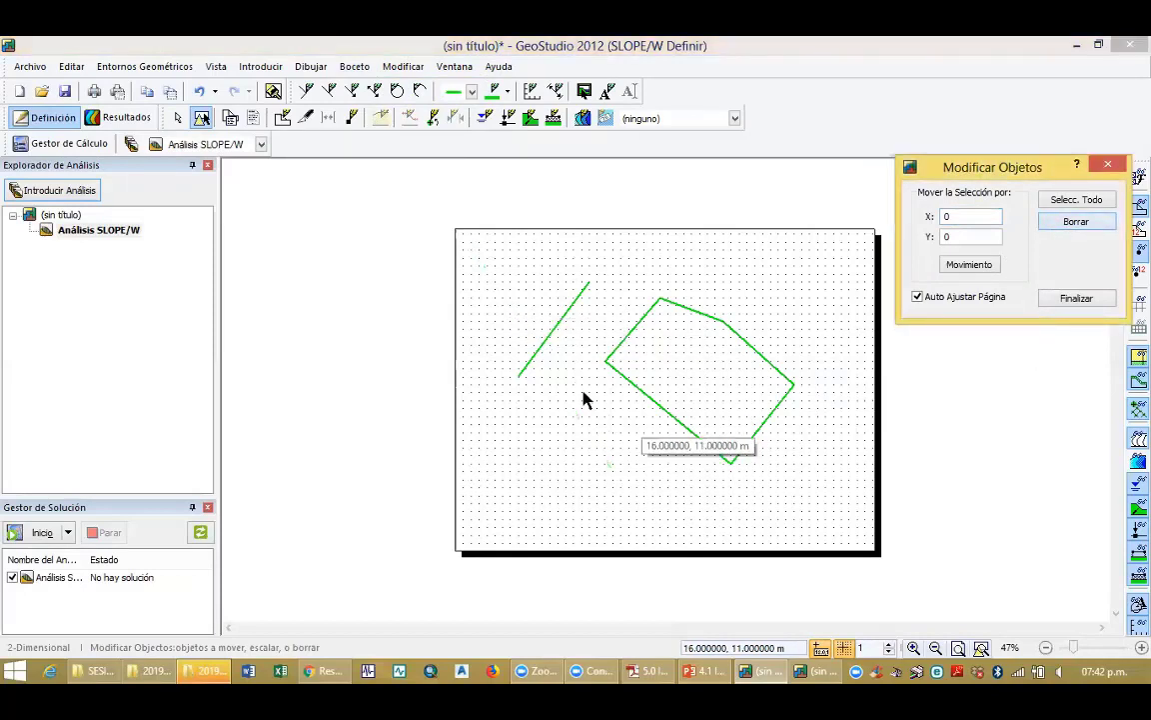
{"action": "left_click", "coordinate": [555, 333]}
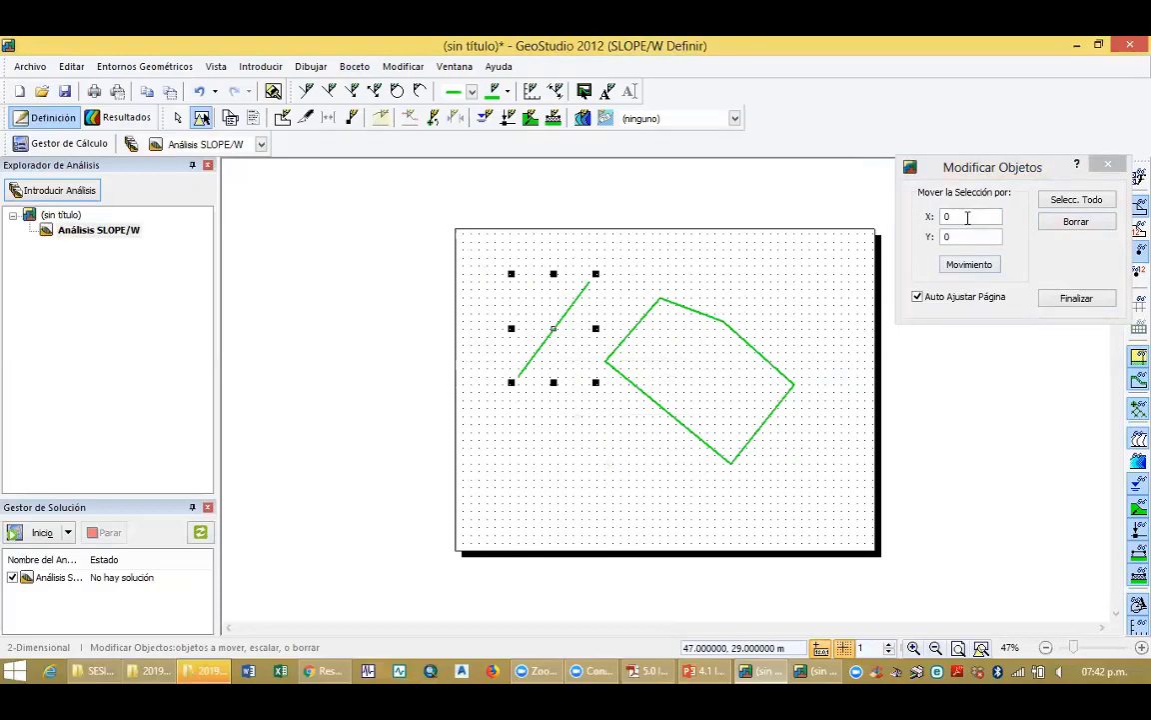
{"action": "left_click", "coordinate": [1089, 222]}
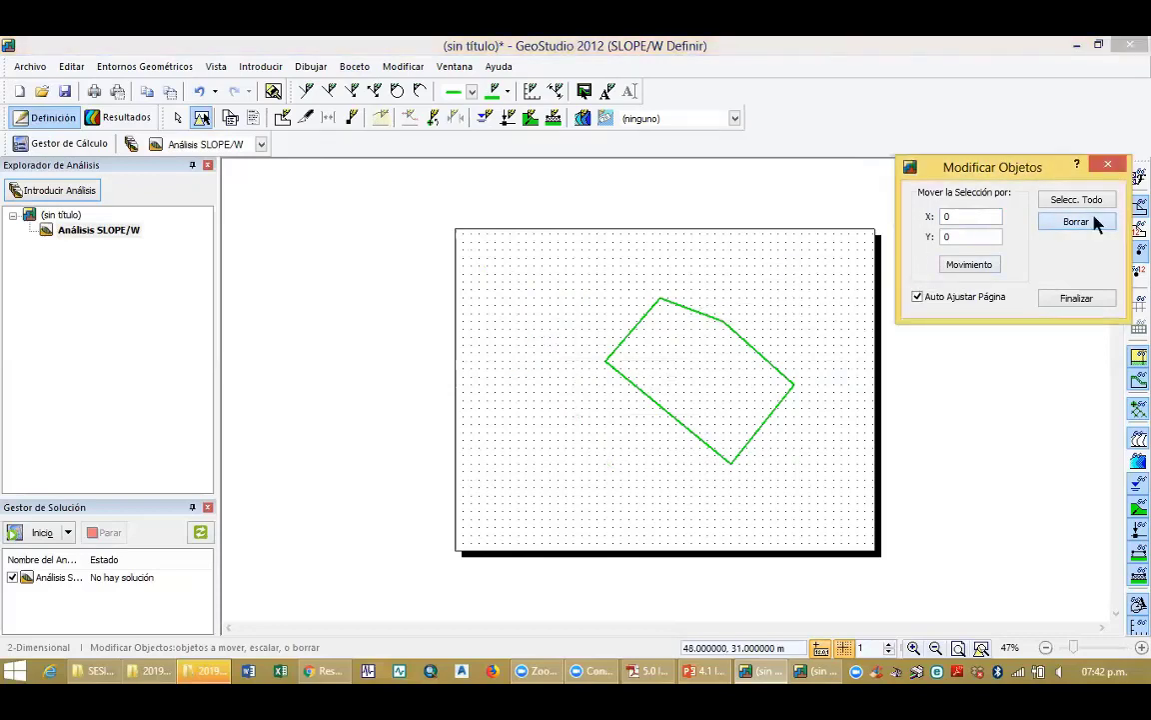
Delete the five segments of the green outline one by one with Borrar and finish Modificar Objetos
{"action": "left_click", "coordinate": [735, 329]}
{"action": "left_click", "coordinate": [1038, 233]}
{"action": "left_click", "coordinate": [698, 312]}
{"action": "left_click", "coordinate": [1075, 226]}
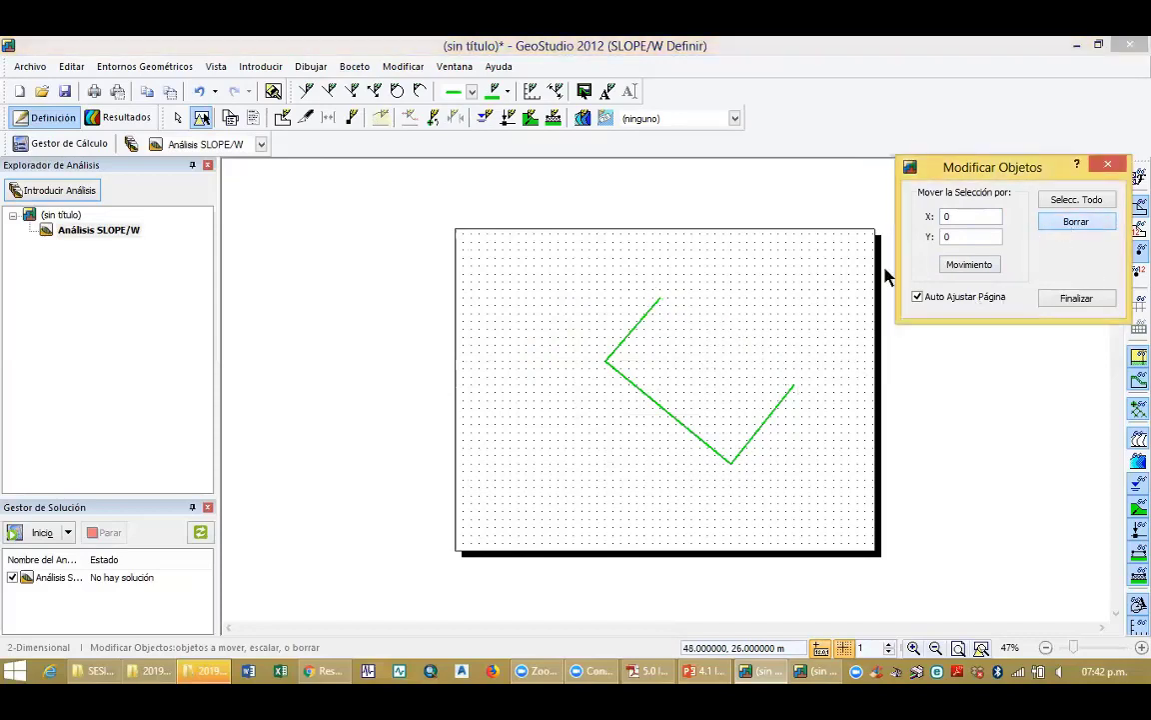
{"action": "left_click", "coordinate": [642, 318]}
{"action": "left_click", "coordinate": [1055, 224]}
{"action": "left_click", "coordinate": [656, 406]}
{"action": "left_click", "coordinate": [1074, 221]}
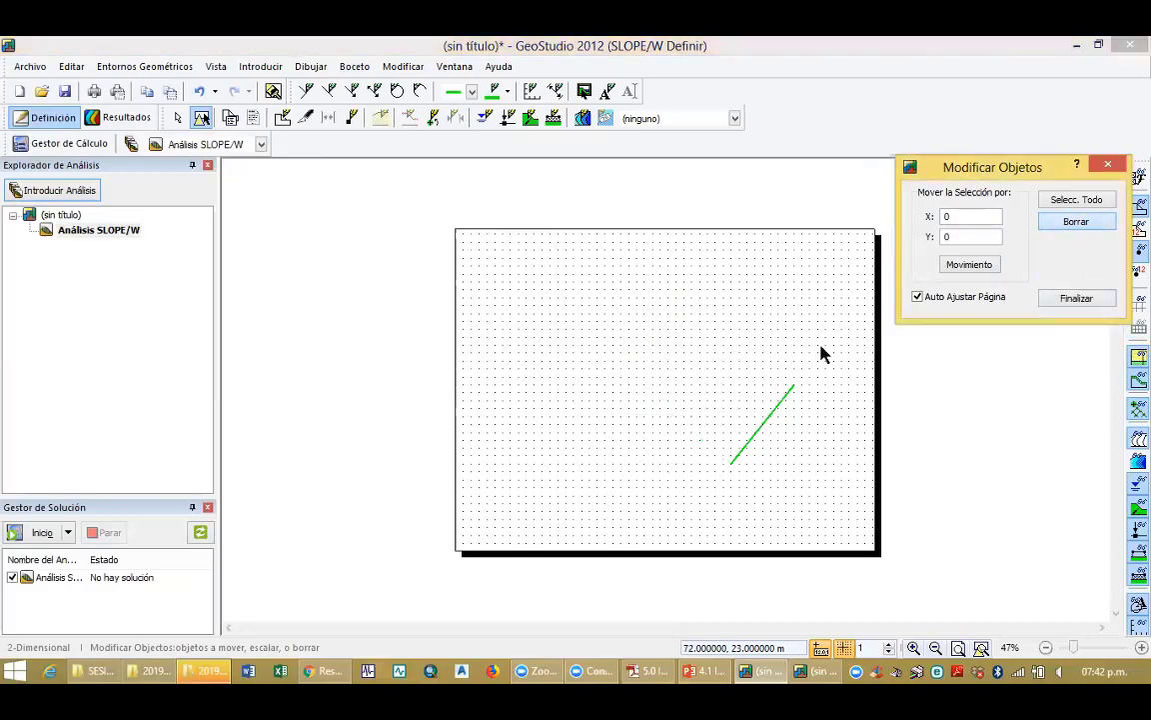
{"action": "left_click", "coordinate": [757, 429]}
{"action": "left_click", "coordinate": [1057, 225]}
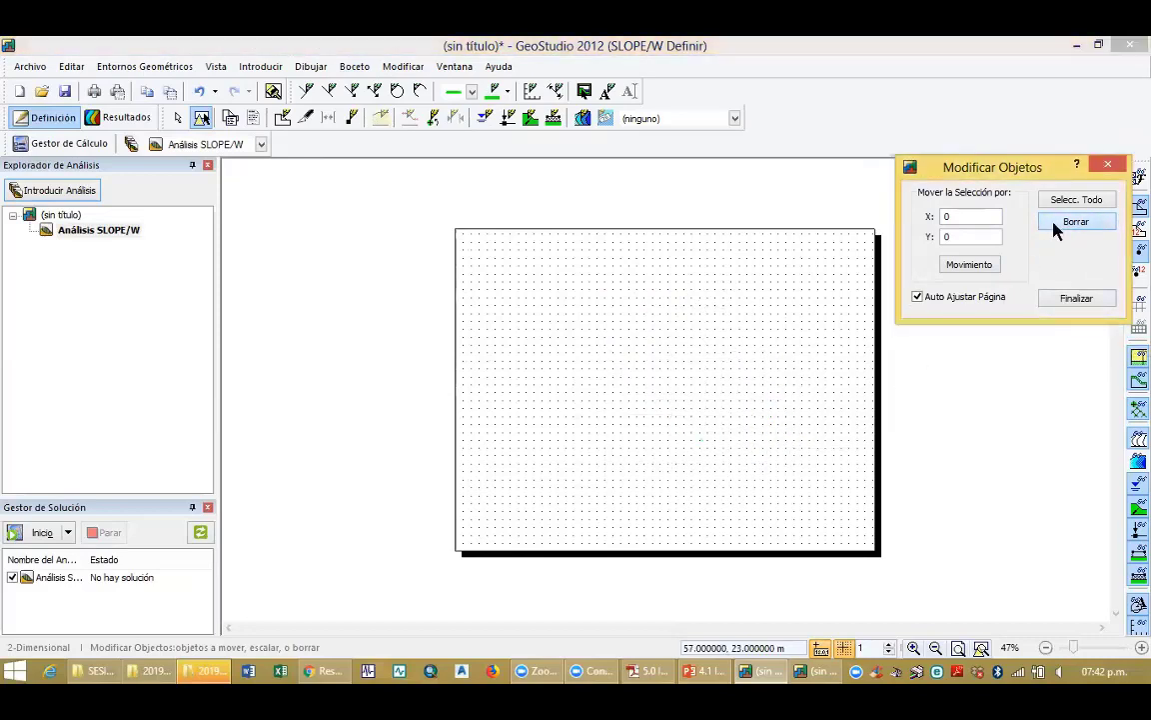
{"action": "left_click", "coordinate": [1060, 300]}
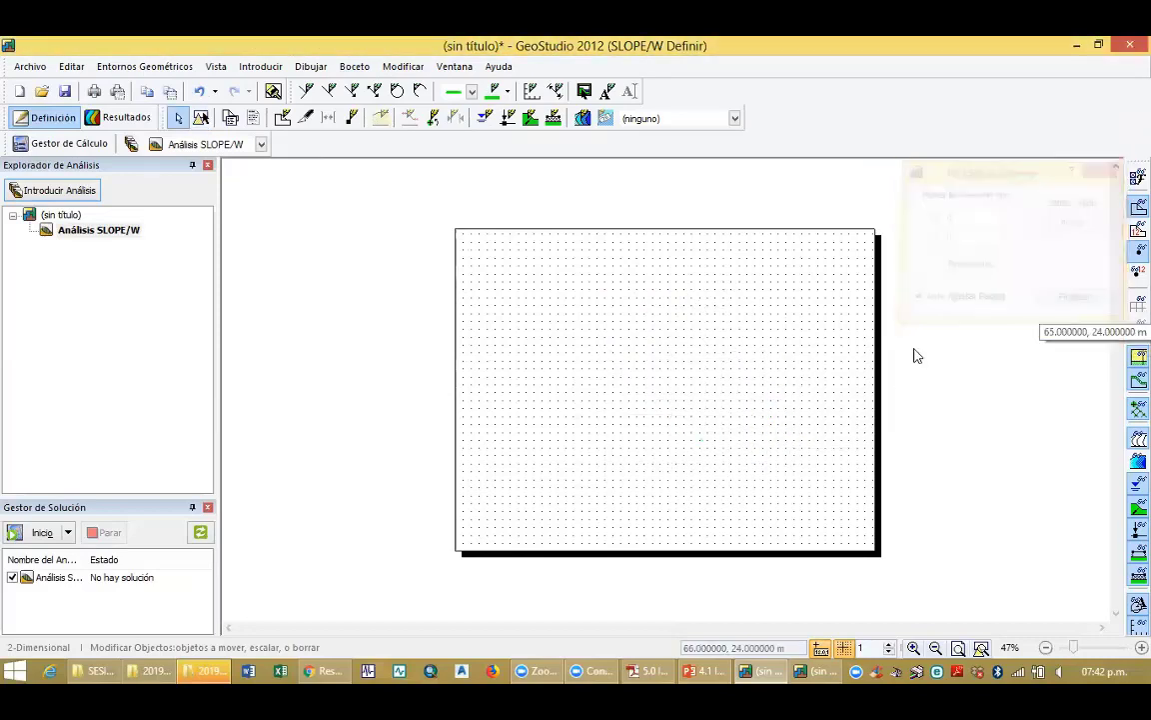
Open the GeoStudio help topics, reposition the help window and enlarge it to show more of the start page
{"action": "left_click", "coordinate": [498, 67]}
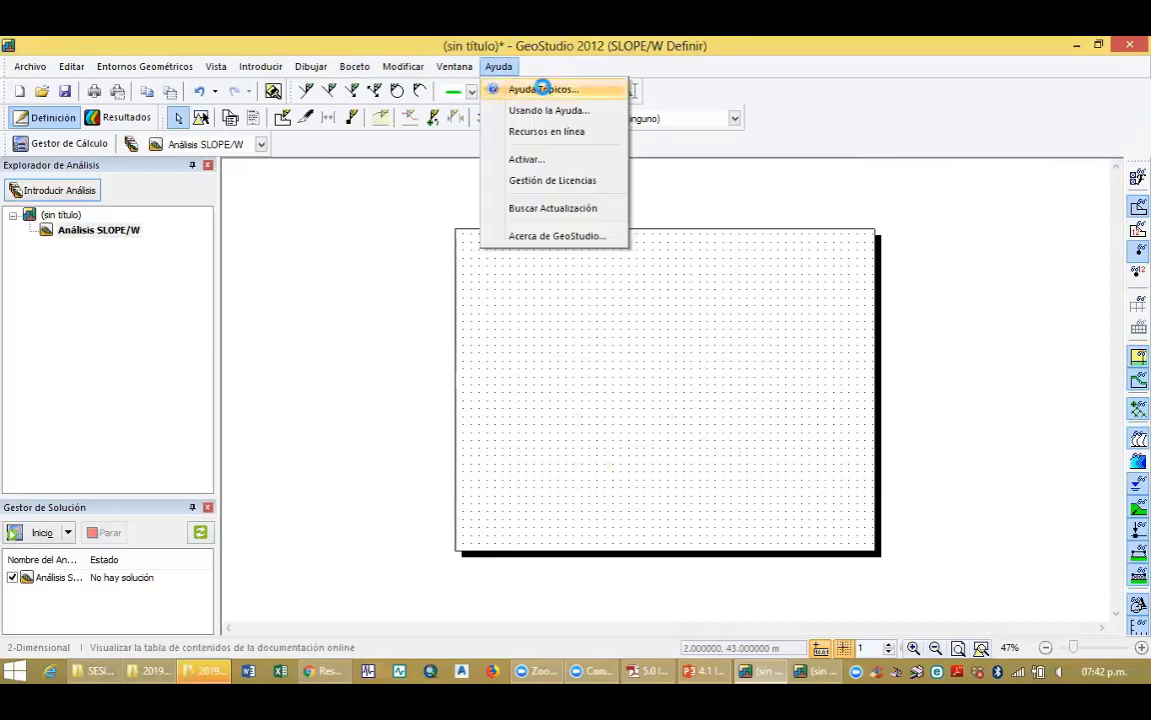
{"action": "left_click", "coordinate": [542, 89]}
{"action": "left_click_drag", "start_coordinate": [542, 224], "coordinate": [620, 105]}
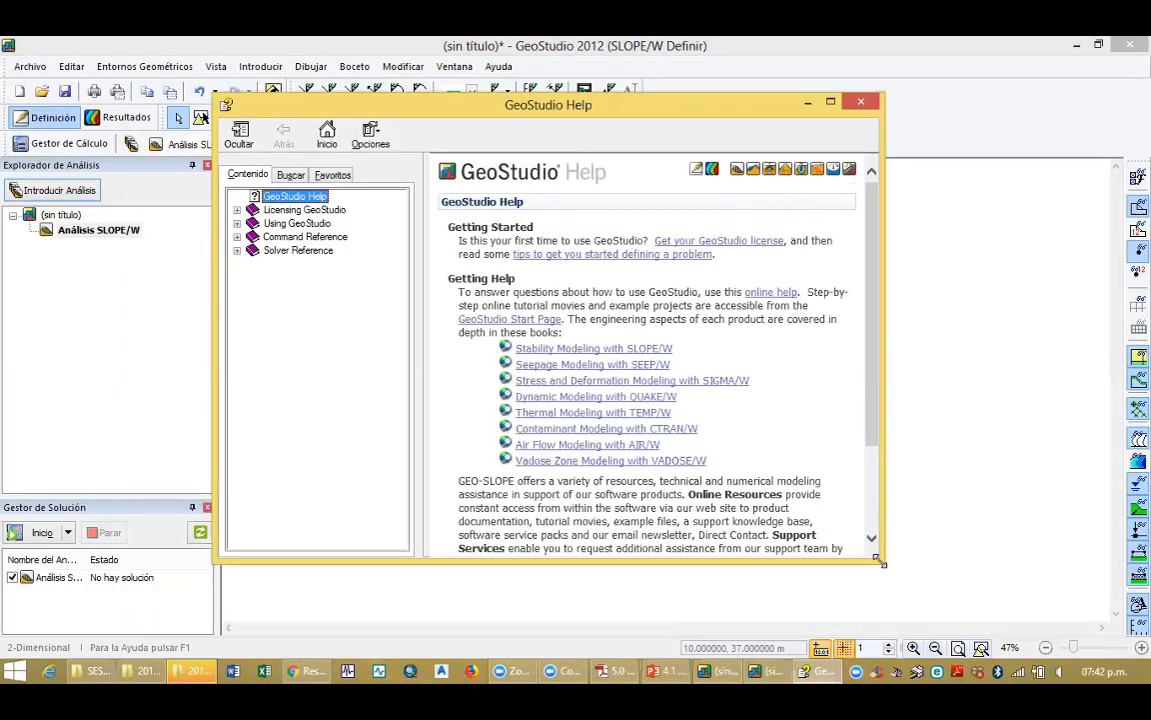
{"action": "left_click_drag", "start_coordinate": [879, 563], "coordinate": [1007, 606]}
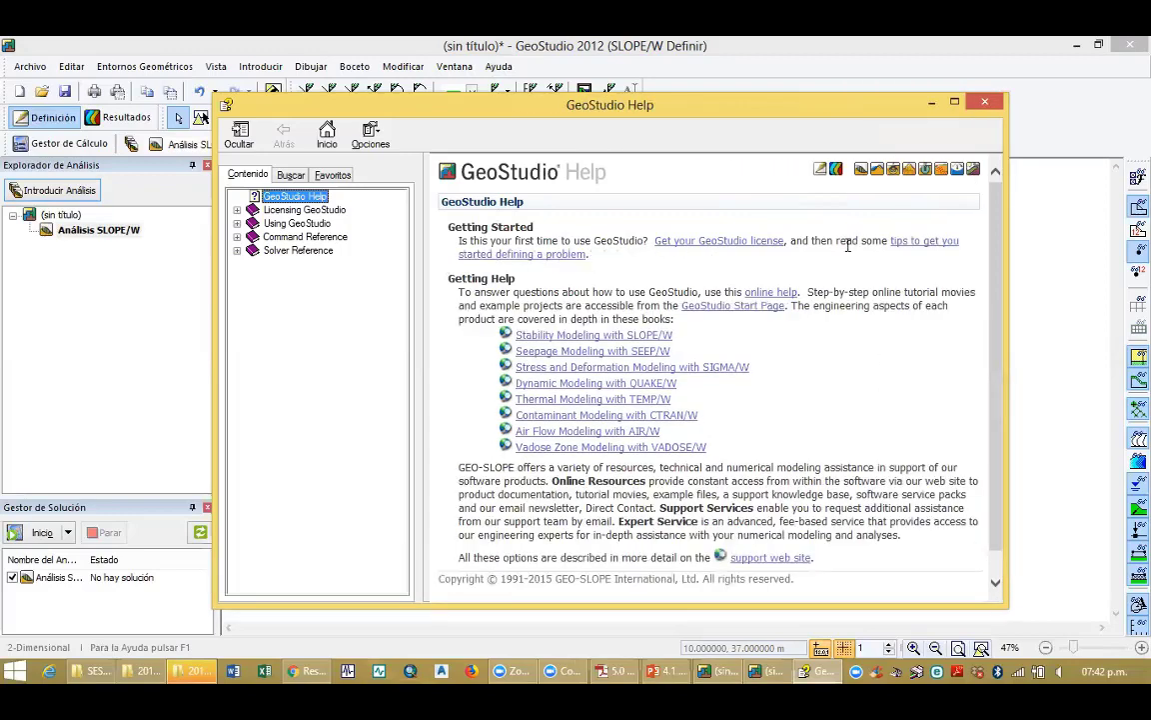
Browse the list of SLOPE/W commands in the GeoStudio help and close the help window
{"action": "left_click", "coordinate": [861, 171]}
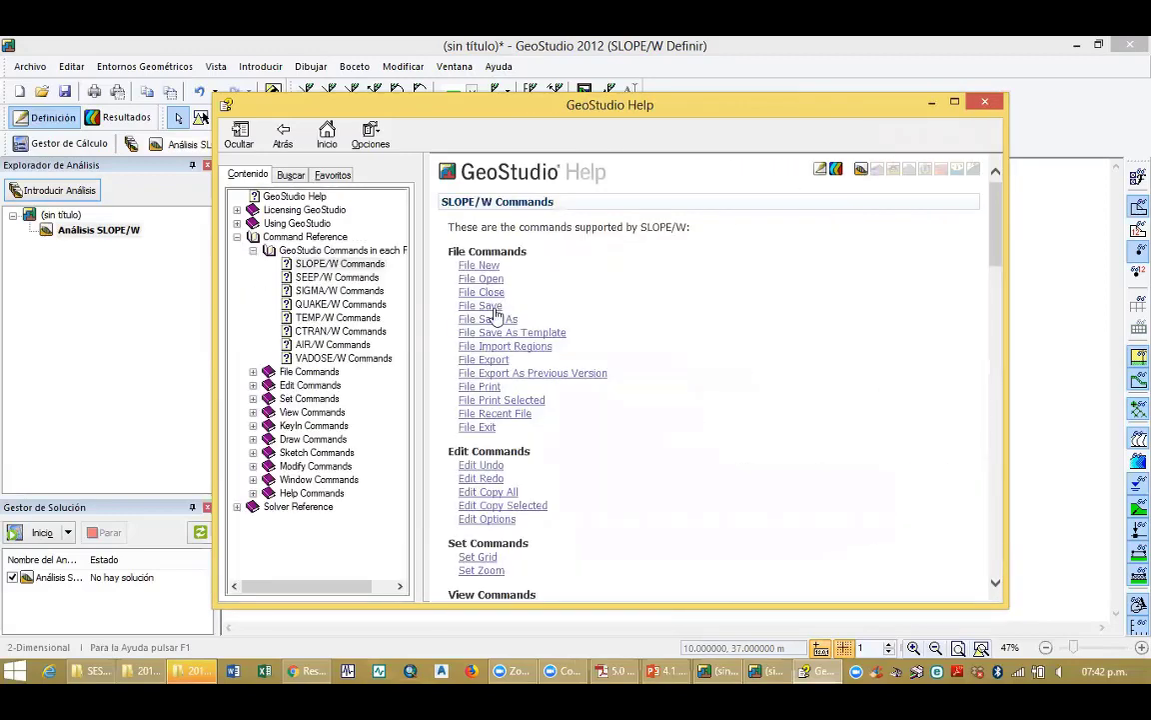
{"action": "scroll", "coordinate": [896, 201], "scroll_direction": "down", "scroll_amount": 6}
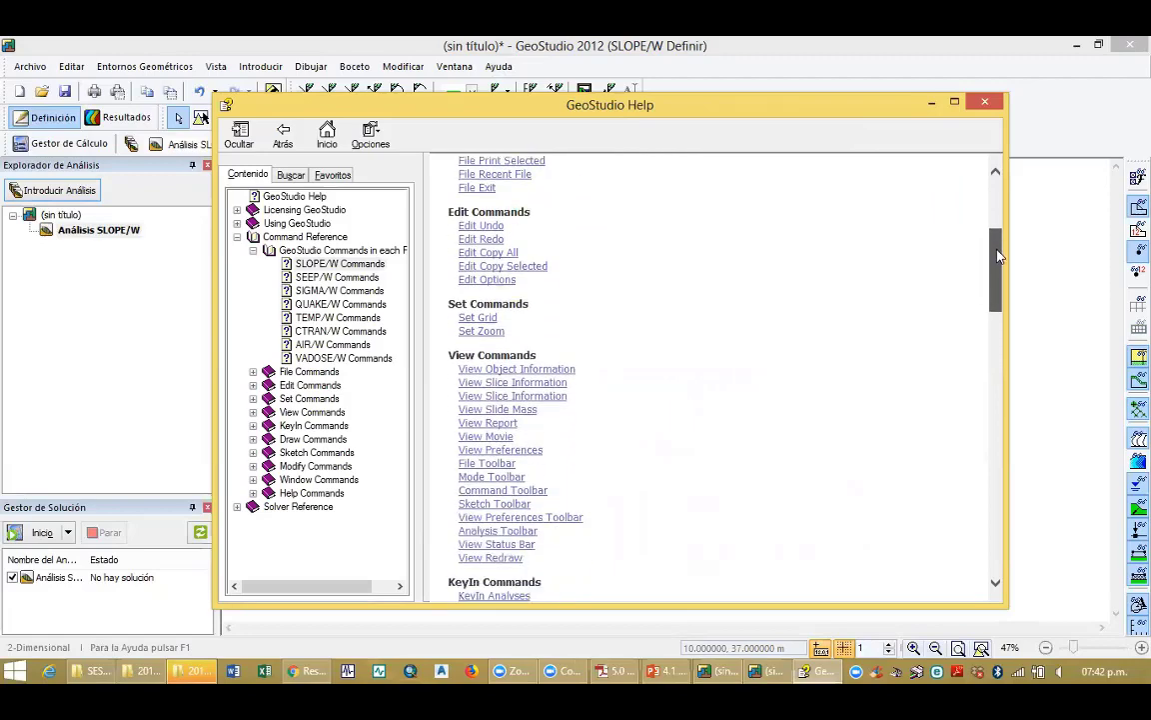
{"action": "scroll", "coordinate": [897, 224], "scroll_direction": "up", "scroll_amount": 6}
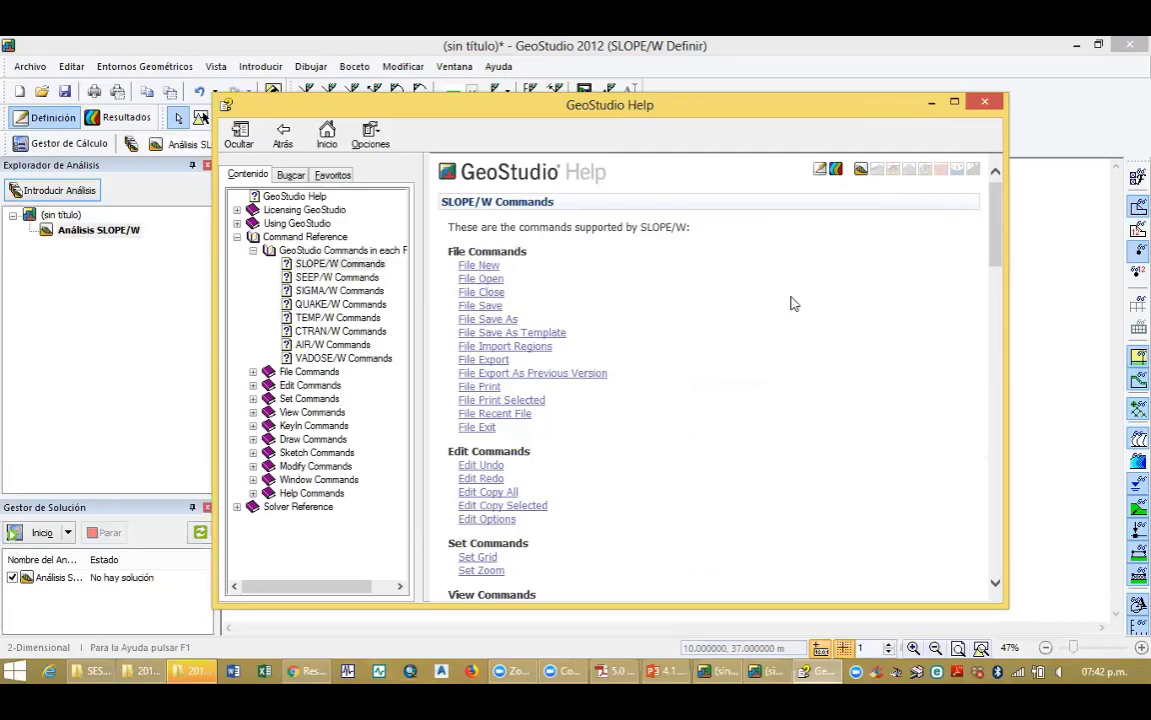
{"action": "mouse_move", "coordinate": [996, 245]}
{"action": "left_mouse_down"}
{"action": "mouse_move", "coordinate": [992, 382]}
{"action": "mouse_move", "coordinate": [1007, 446]}
{"action": "mouse_move", "coordinate": [1003, 186]}
{"action": "left_mouse_up"}
{"action": "left_click", "coordinate": [990, 104]}
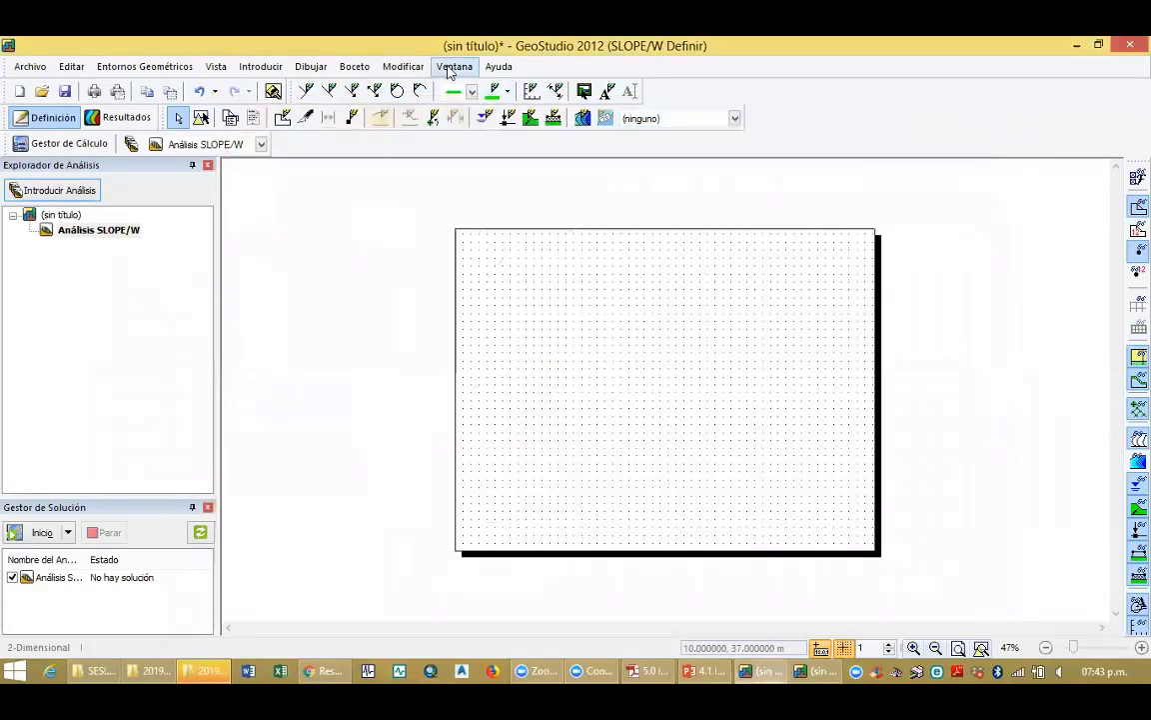
View the Acerca de GeoStudio version information and close it
{"action": "left_click", "coordinate": [496, 67]}
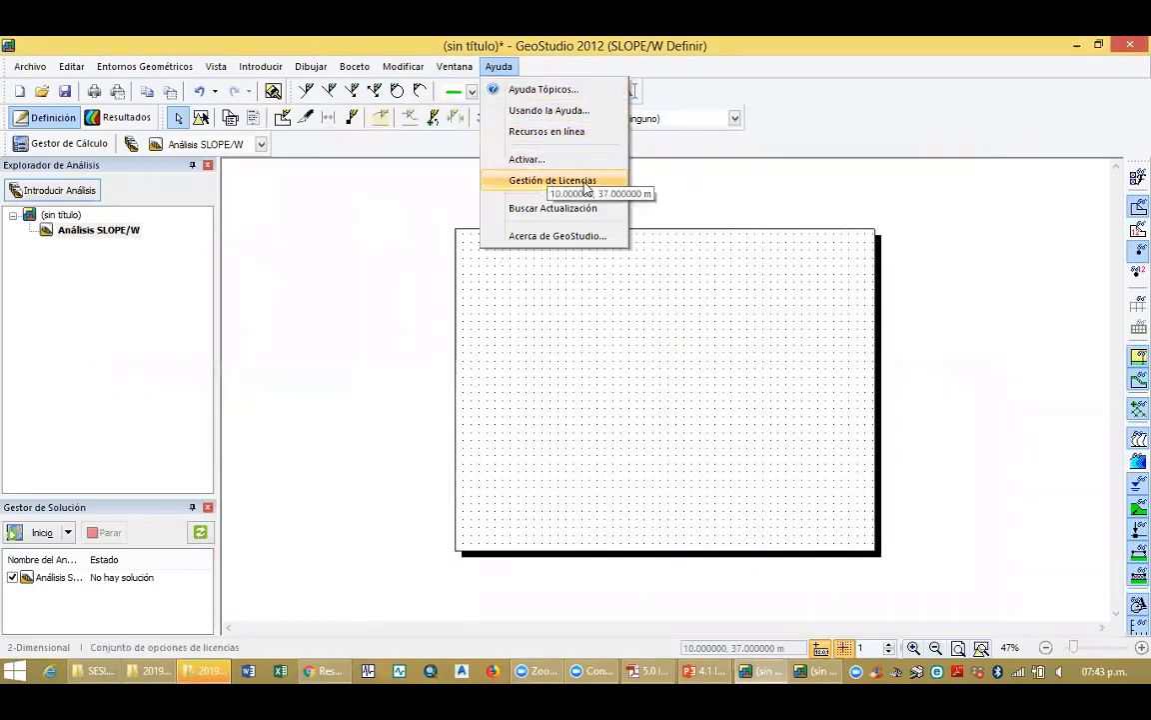
{"action": "left_click", "coordinate": [527, 237]}
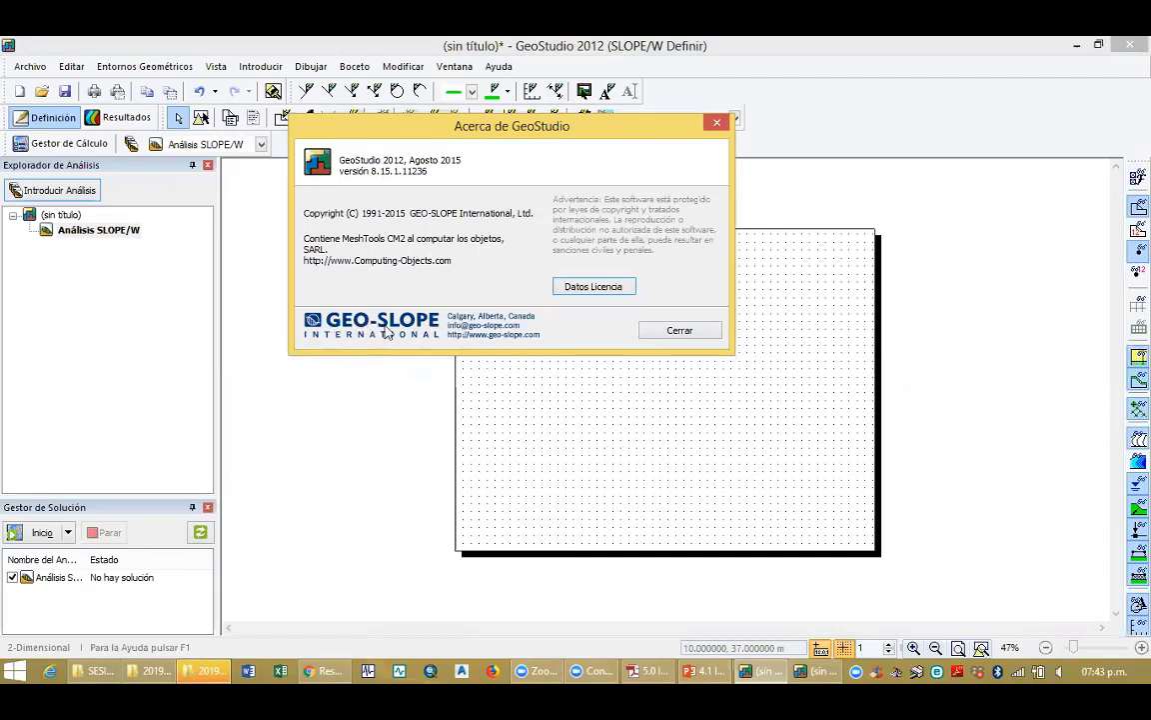
{"action": "left_click", "coordinate": [660, 335]}
{"action": "scroll", "coordinate": [628, 321], "scroll_direction": "down", "scroll_amount": 1}
{"action": "scroll", "coordinate": [628, 322], "scroll_direction": "up", "scroll_amount": 1}
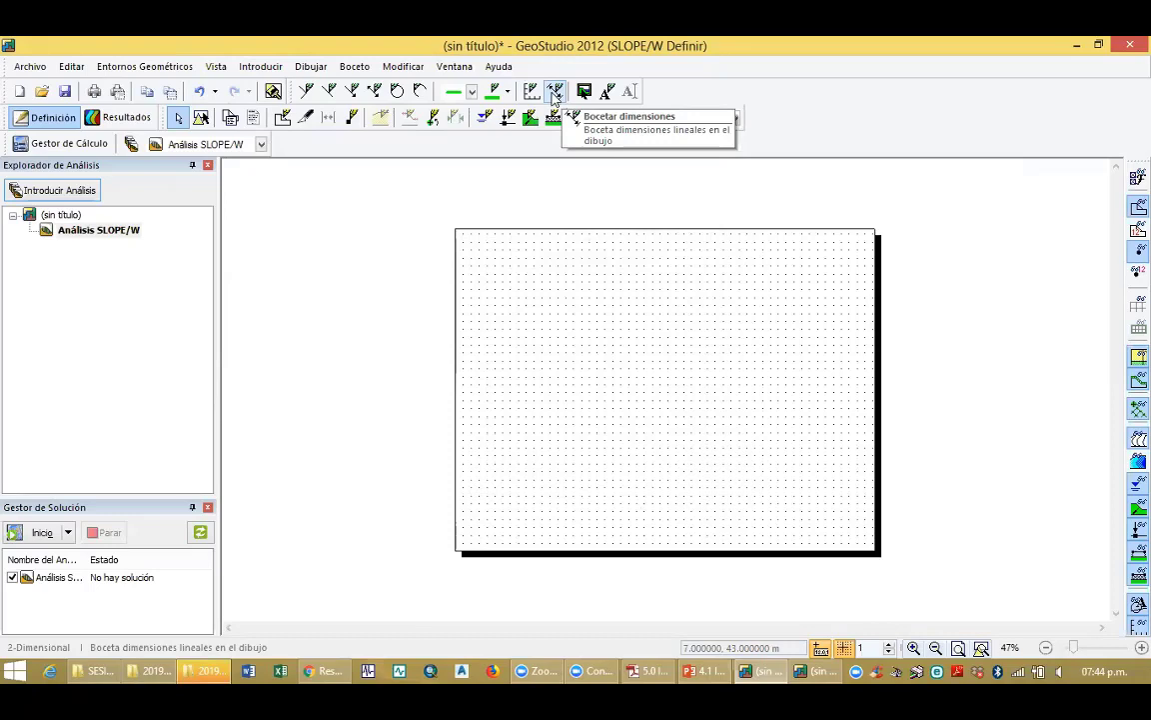
{"action": "left_click", "coordinate": [556, 94]}
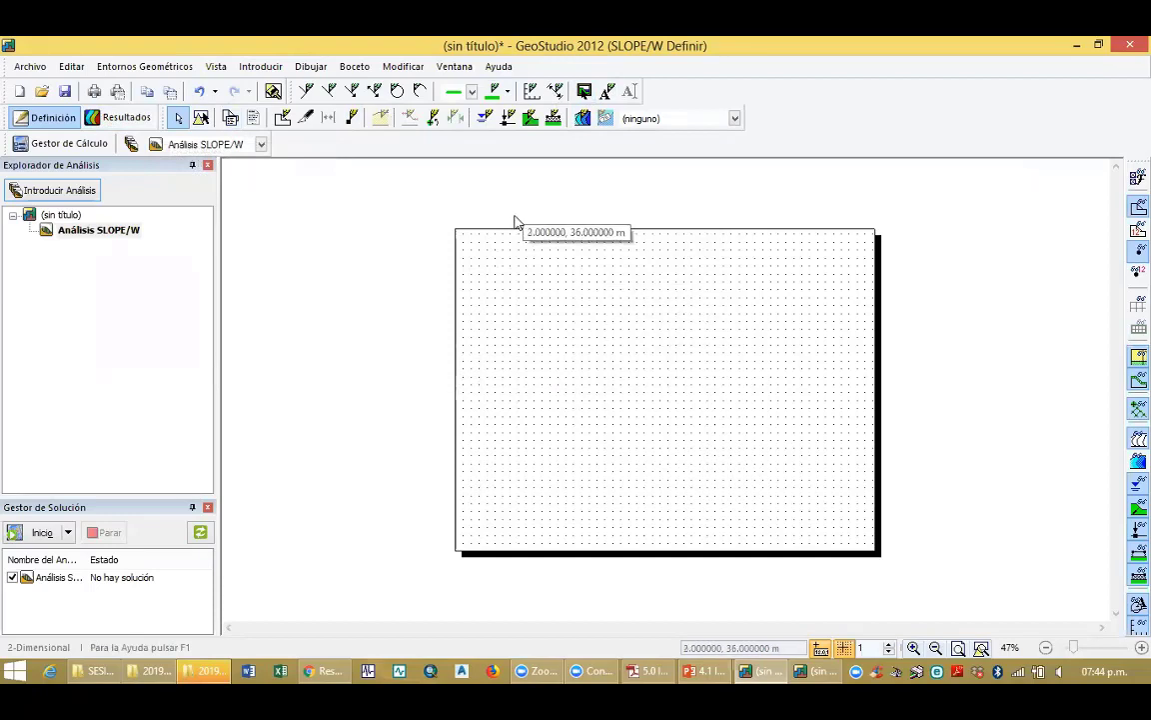
{"action": "scroll", "coordinate": [625, 366], "scroll_direction": "down", "scroll_amount": 6}
{"action": "scroll", "coordinate": [656, 325], "scroll_direction": "up", "scroll_amount": 5}
{"action": "scroll", "coordinate": [674, 419], "scroll_direction": "down", "scroll_amount": 1}
{"action": "scroll", "coordinate": [545, 356], "scroll_direction": "up", "scroll_amount": 2}
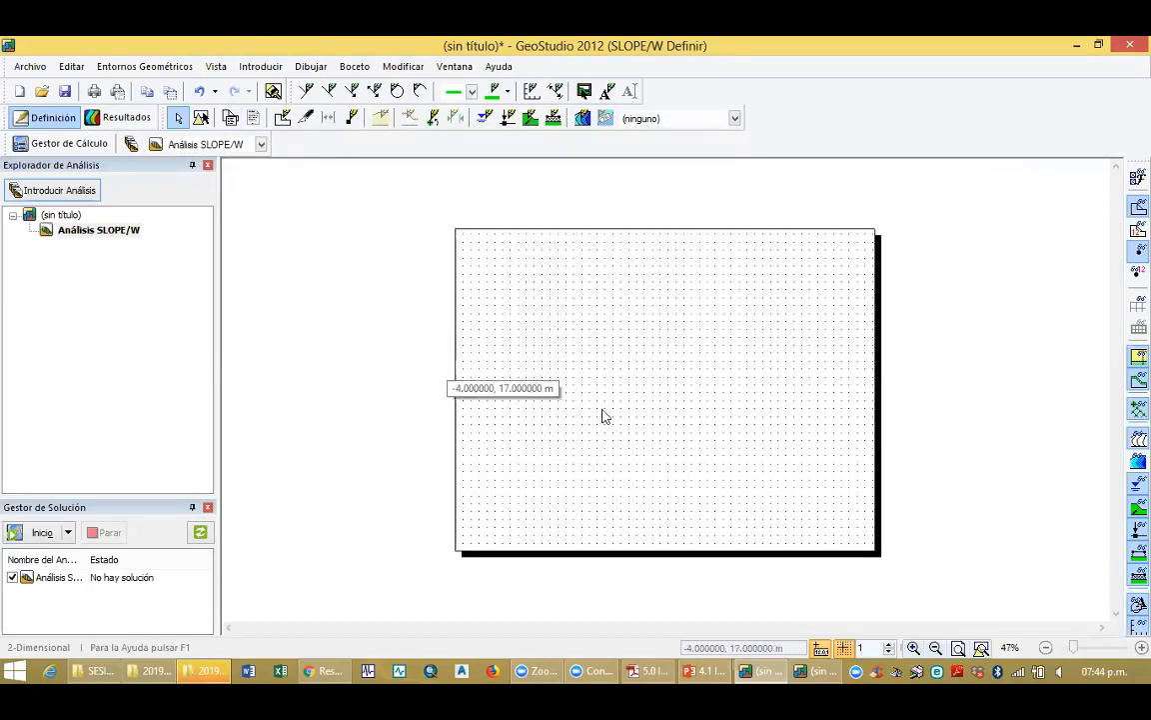
{"action": "scroll", "coordinate": [506, 350], "scroll_direction": "up", "scroll_amount": 1}
{"action": "scroll", "coordinate": [430, 330], "scroll_direction": "down", "scroll_amount": 1}
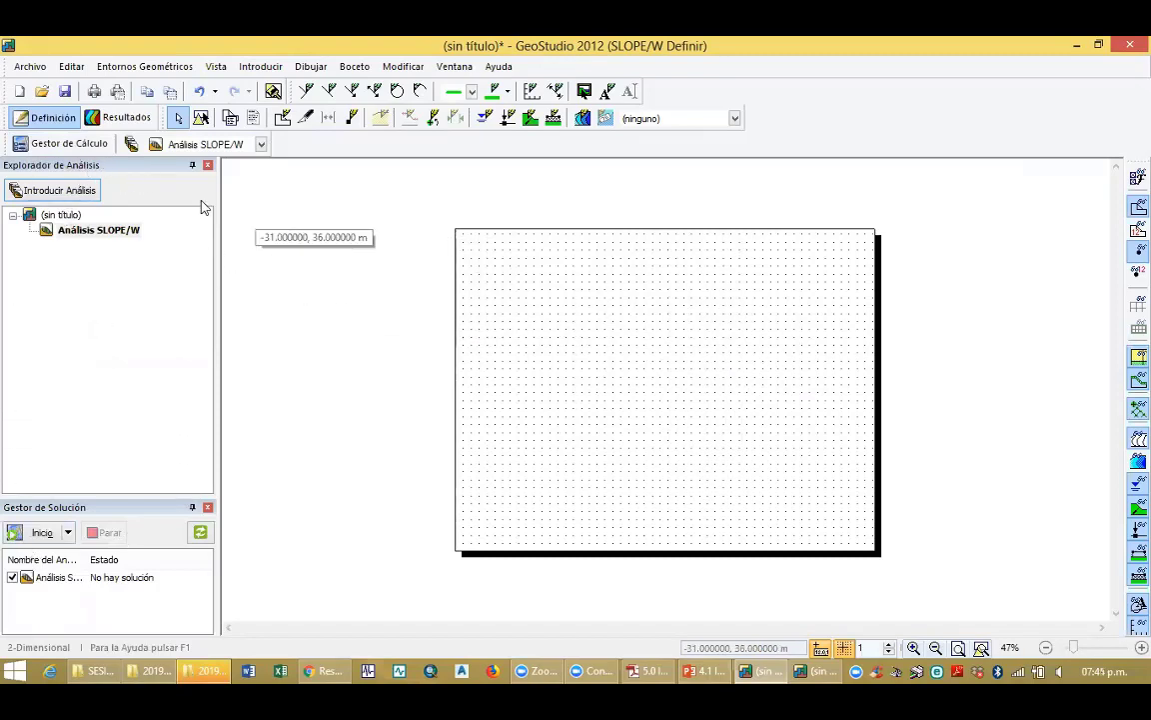
Look at the Resultados view of the SLOPE/W analysis and return to Definición
{"action": "left_click", "coordinate": [115, 119]}
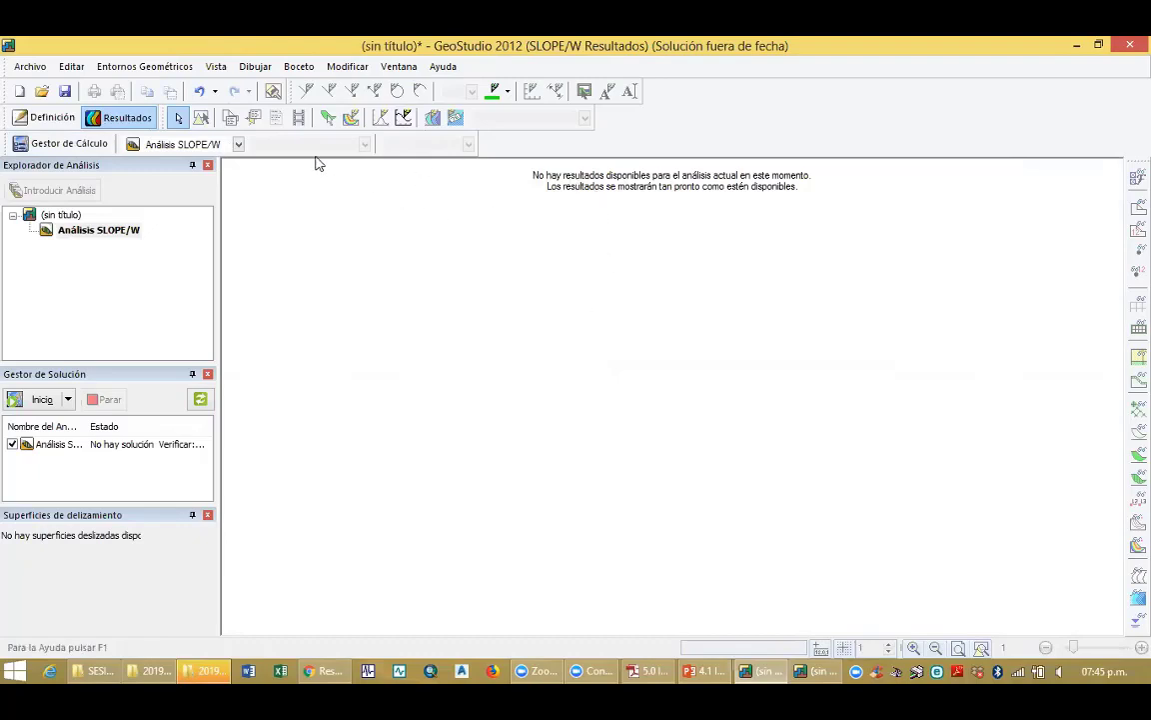
{"action": "left_click", "coordinate": [38, 119]}
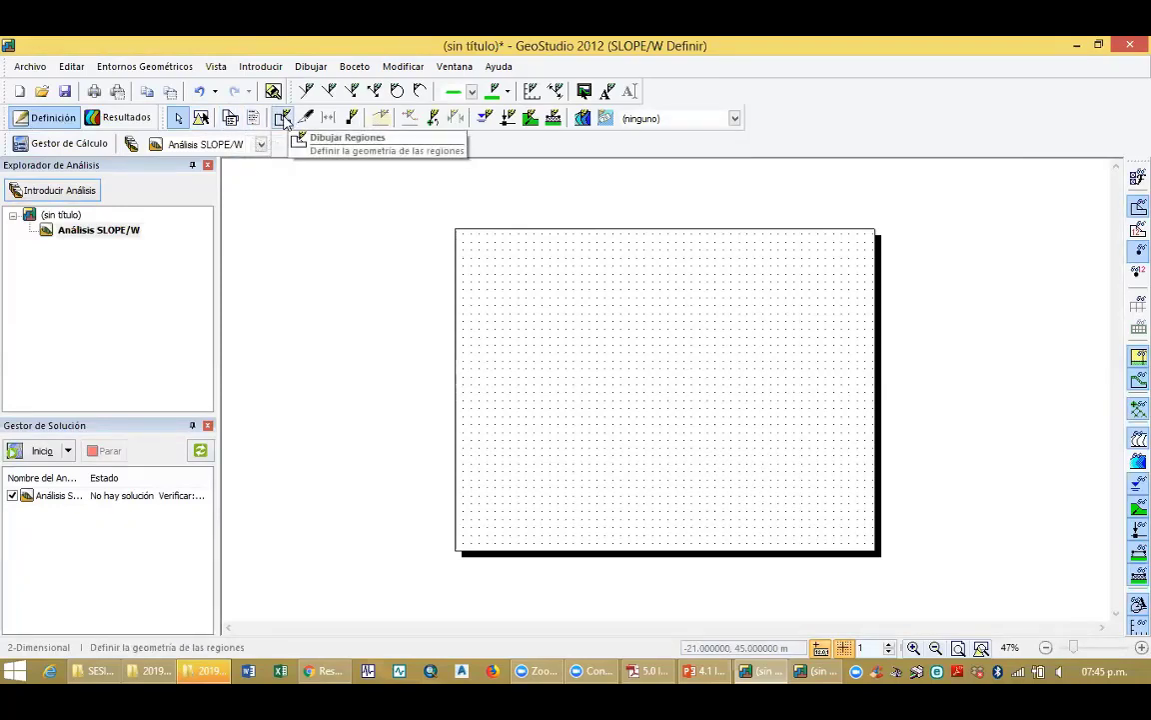
{"action": "left_click", "coordinate": [380, 118]}
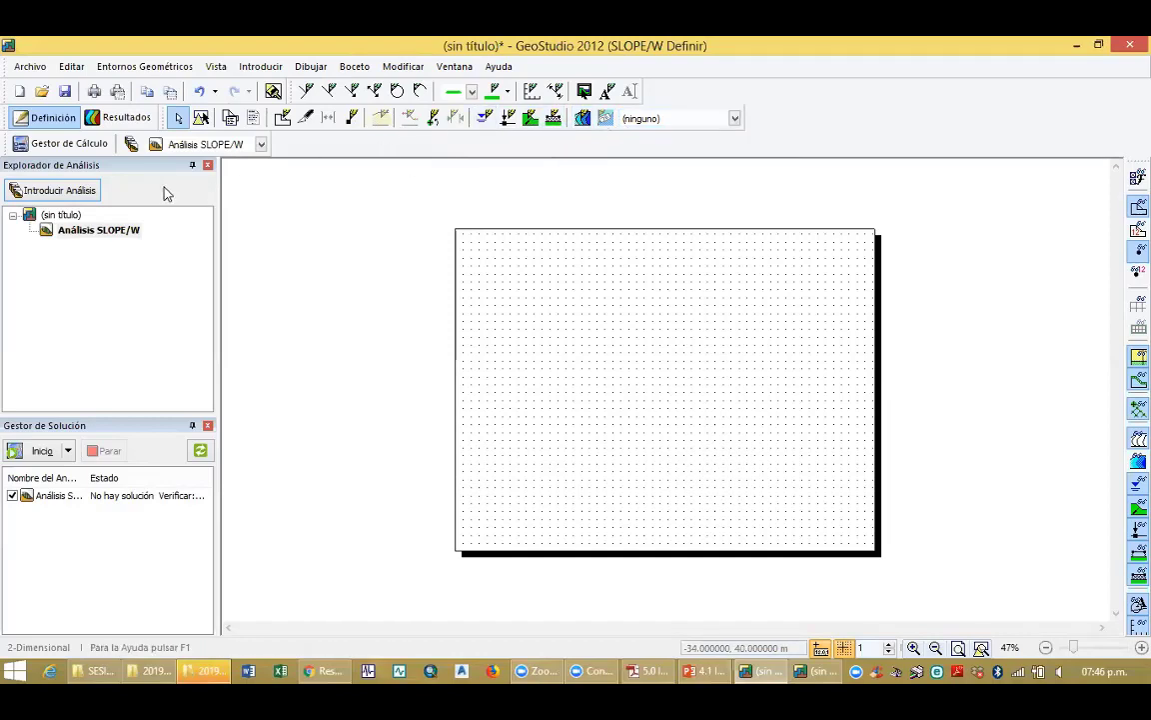
Collapse and expand the untitled project in the Explorador de Análisis and reopen Análisis SLOPE/W
{"action": "left_click", "coordinate": [14, 216]}
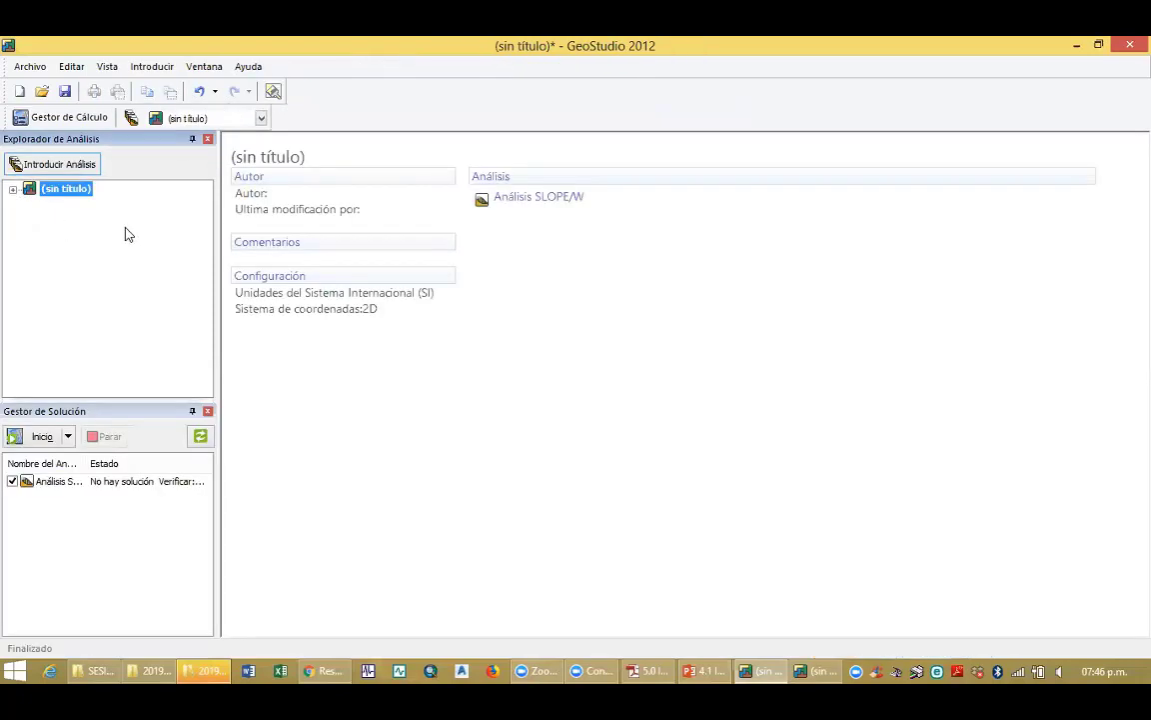
{"action": "left_click", "coordinate": [12, 188]}
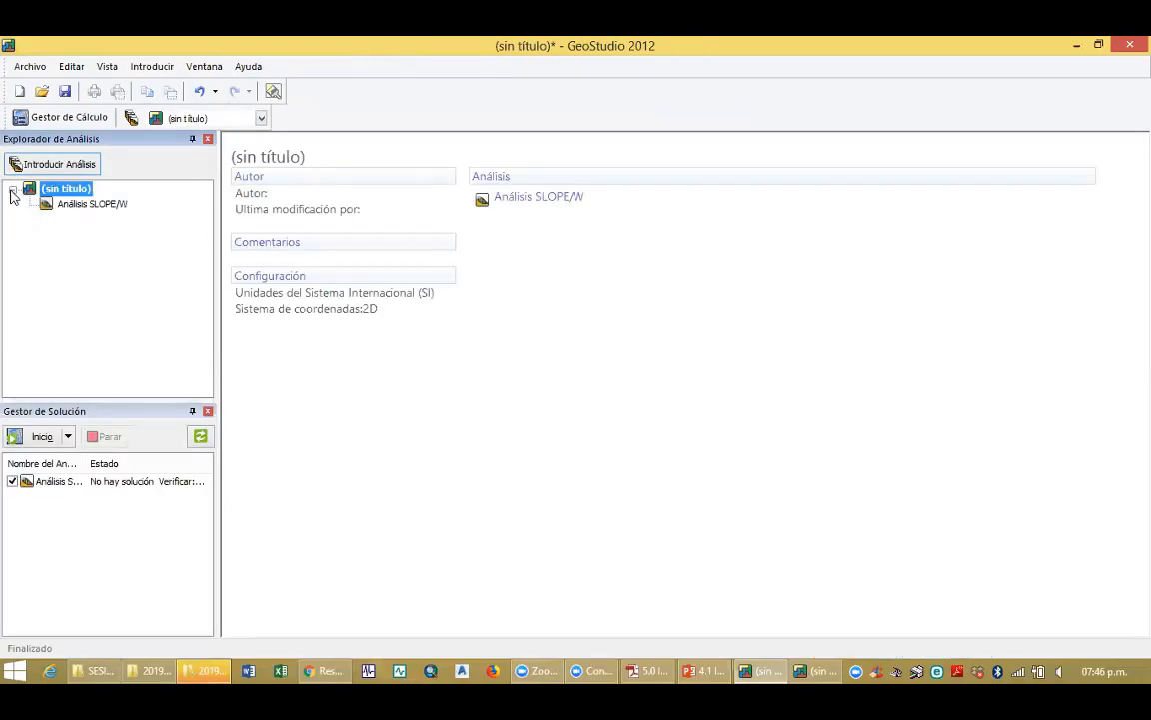
{"action": "left_click", "coordinate": [82, 204]}
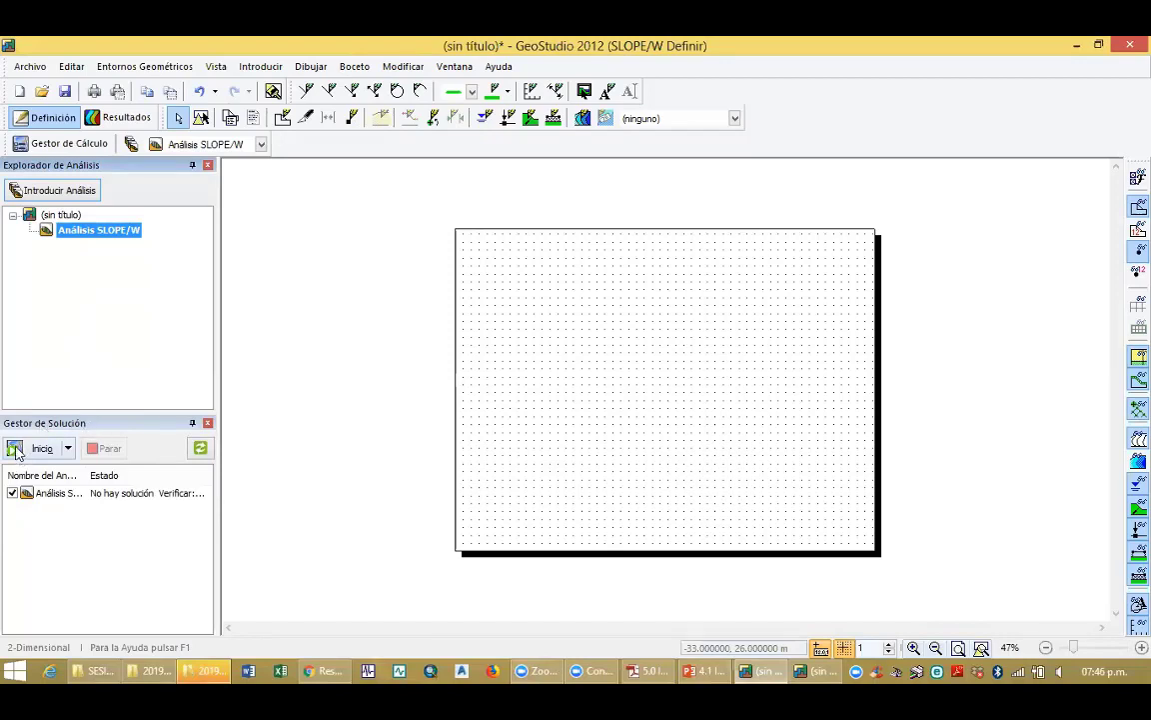
Show the start options in Gestor de Solución, and exclude and re-include the SLOPE/W analysis for solving twice
{"action": "left_click", "coordinate": [68, 450]}
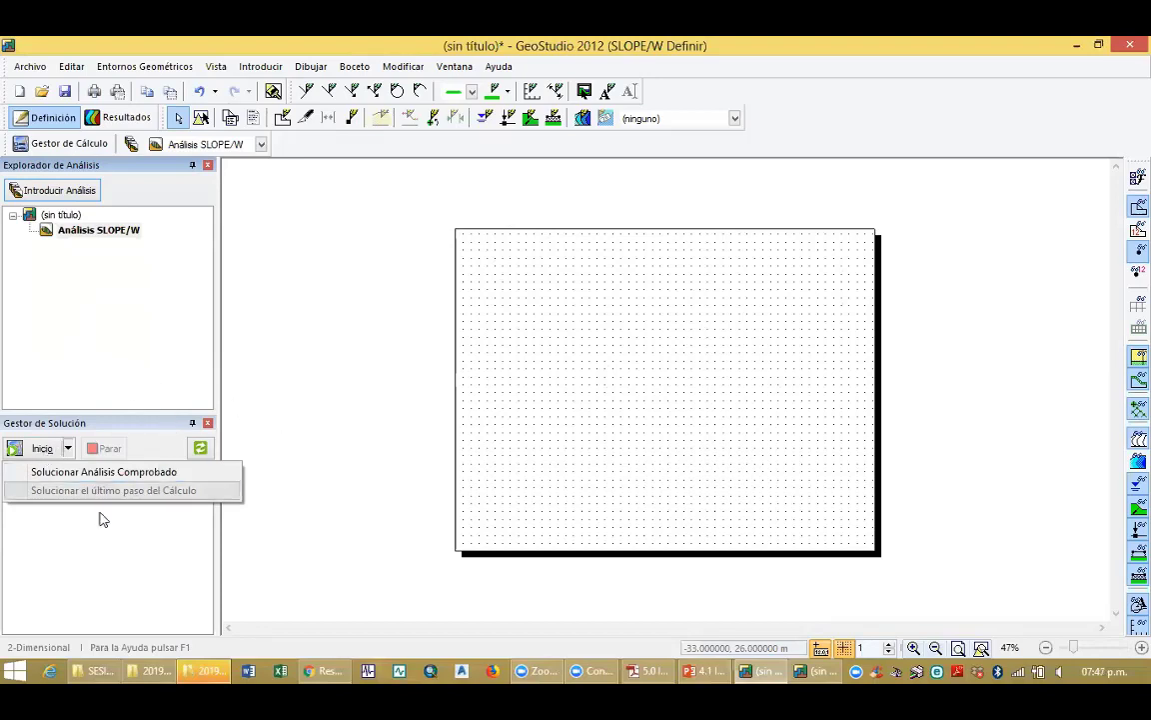
{"action": "left_click", "coordinate": [84, 549]}
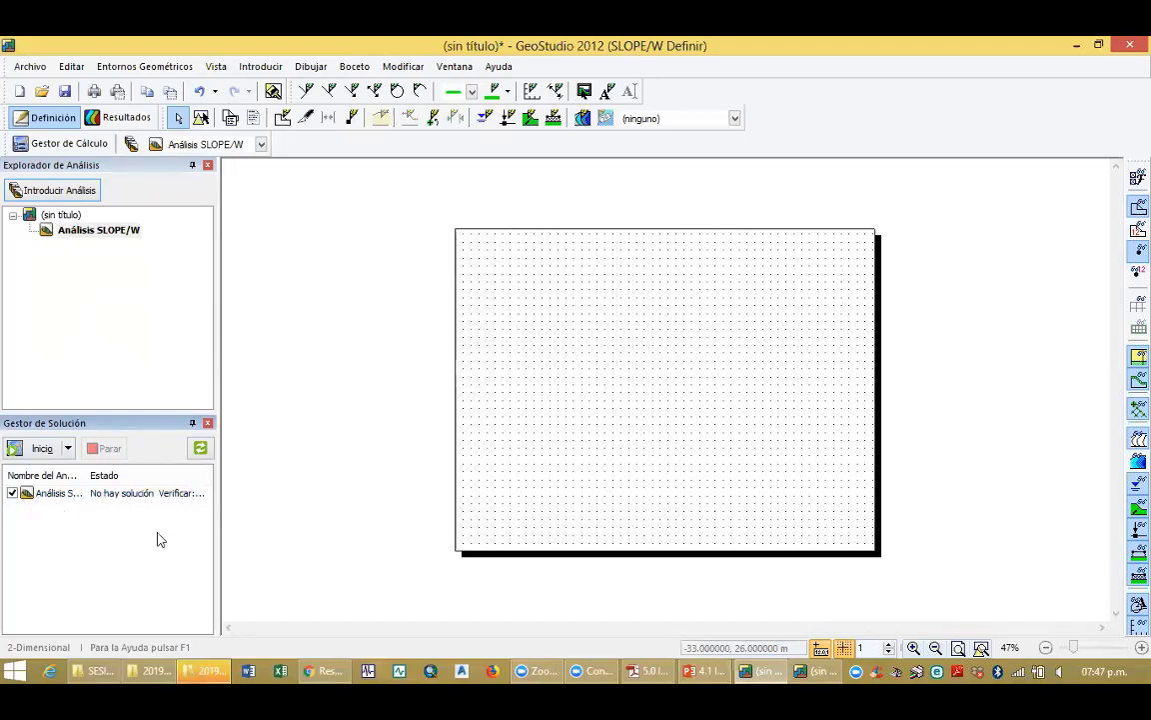
{"action": "left_click", "coordinate": [12, 495]}
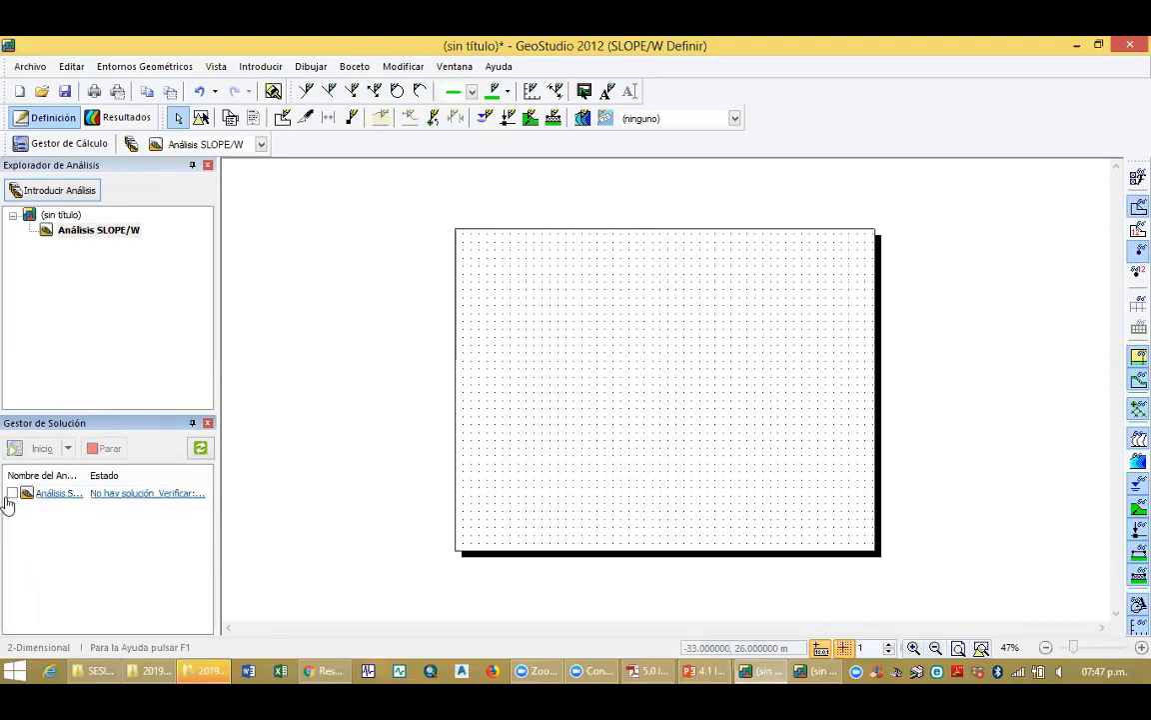
{"action": "left_click", "coordinate": [12, 493]}
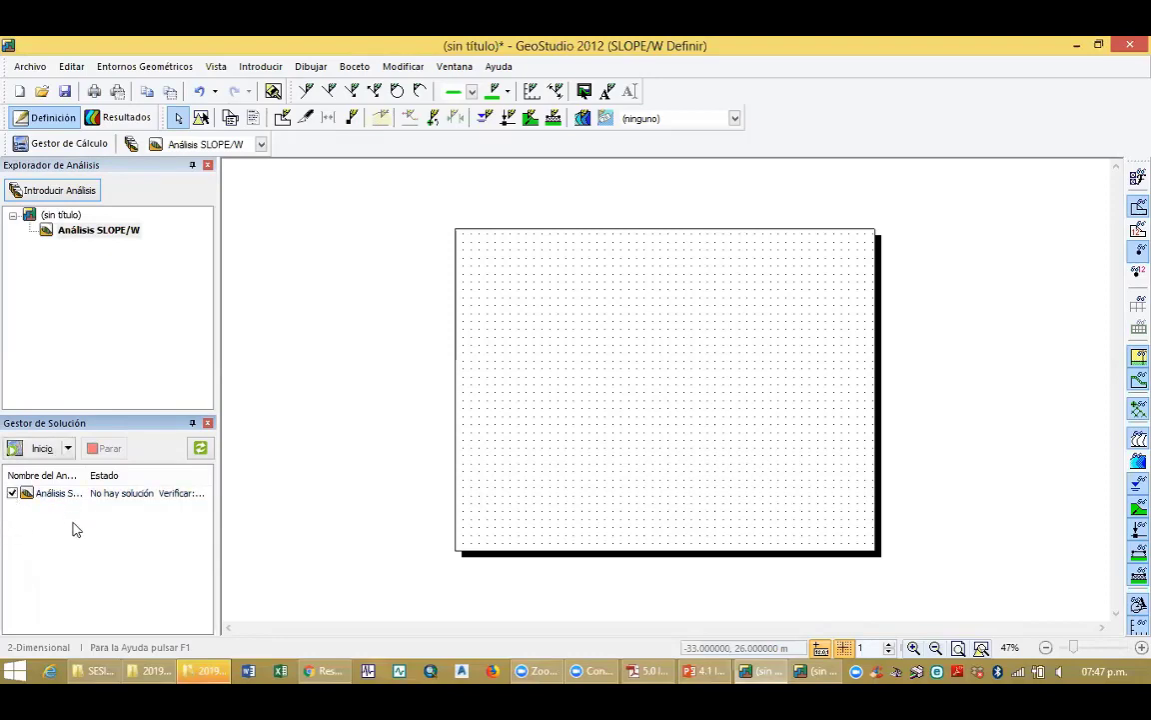
{"action": "left_click", "coordinate": [12, 493]}
{"action": "left_click", "coordinate": [12, 493]}
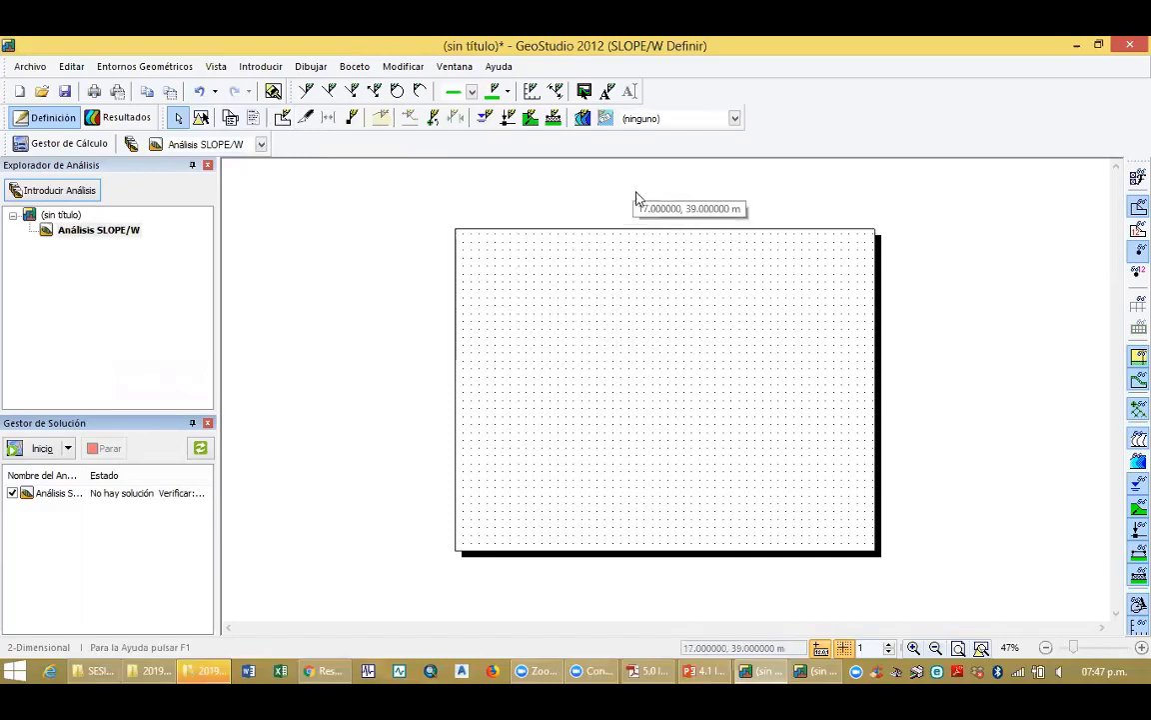
Return to Definición after a look at Resultados, and review the display and font options in Preferencias
{"action": "left_click", "coordinate": [120, 117]}
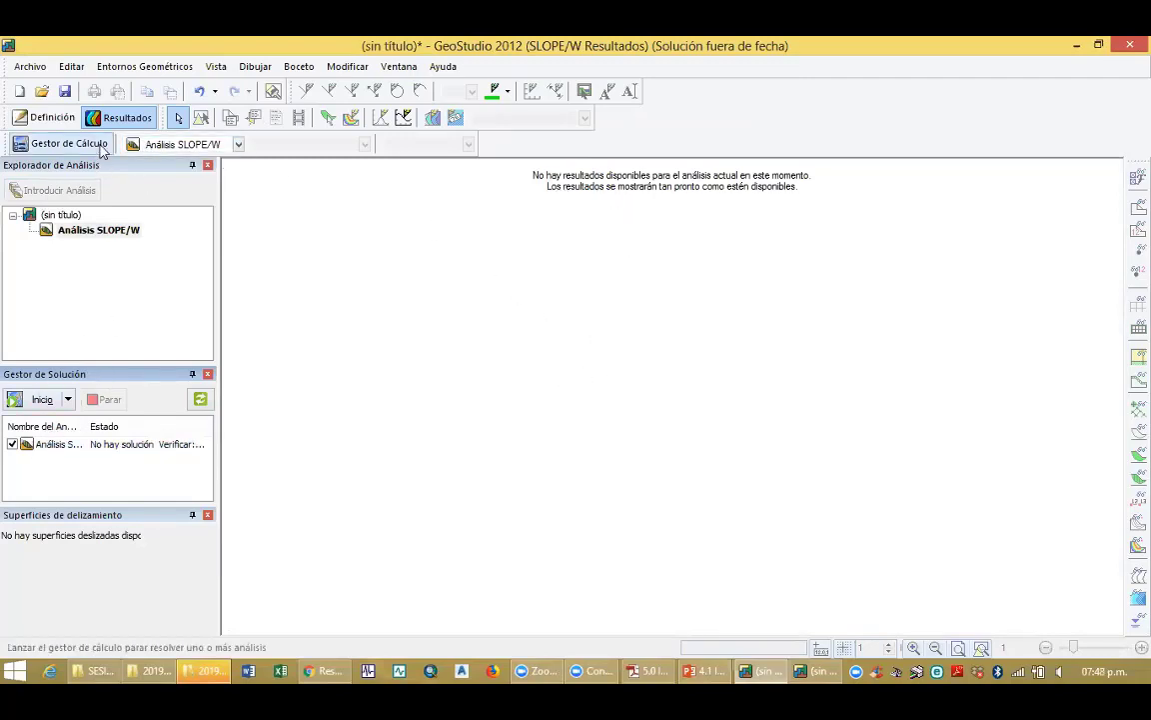
{"action": "left_click", "coordinate": [42, 118]}
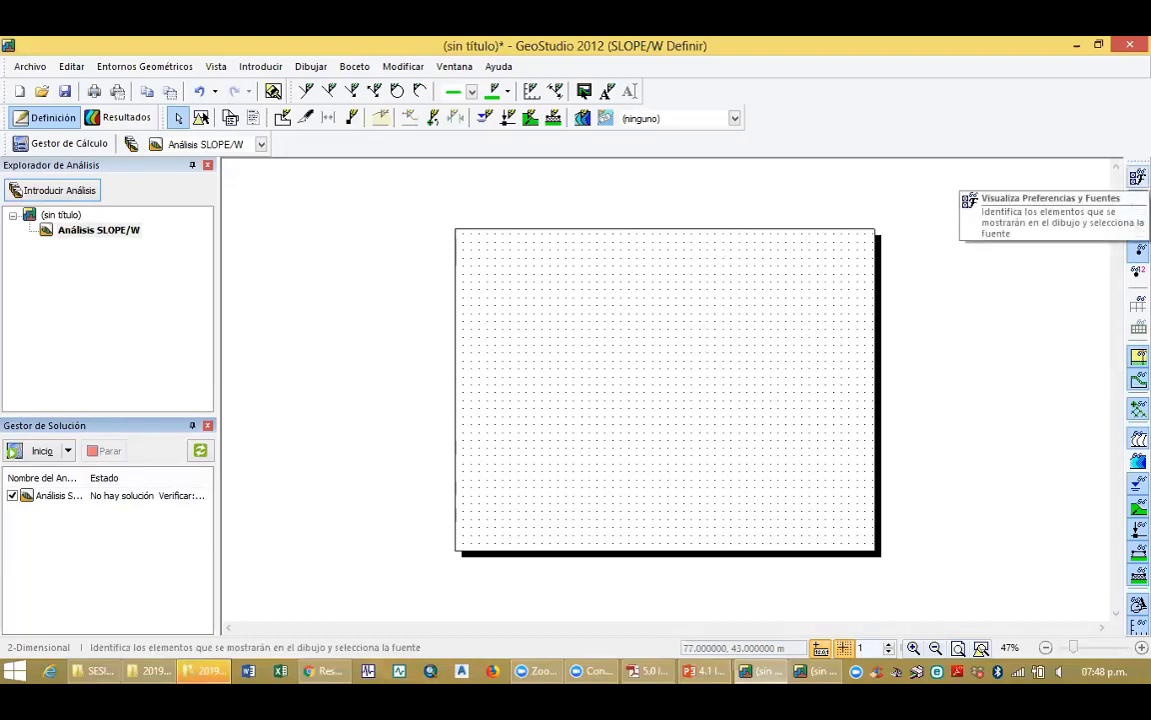
{"action": "left_click", "coordinate": [1138, 177]}
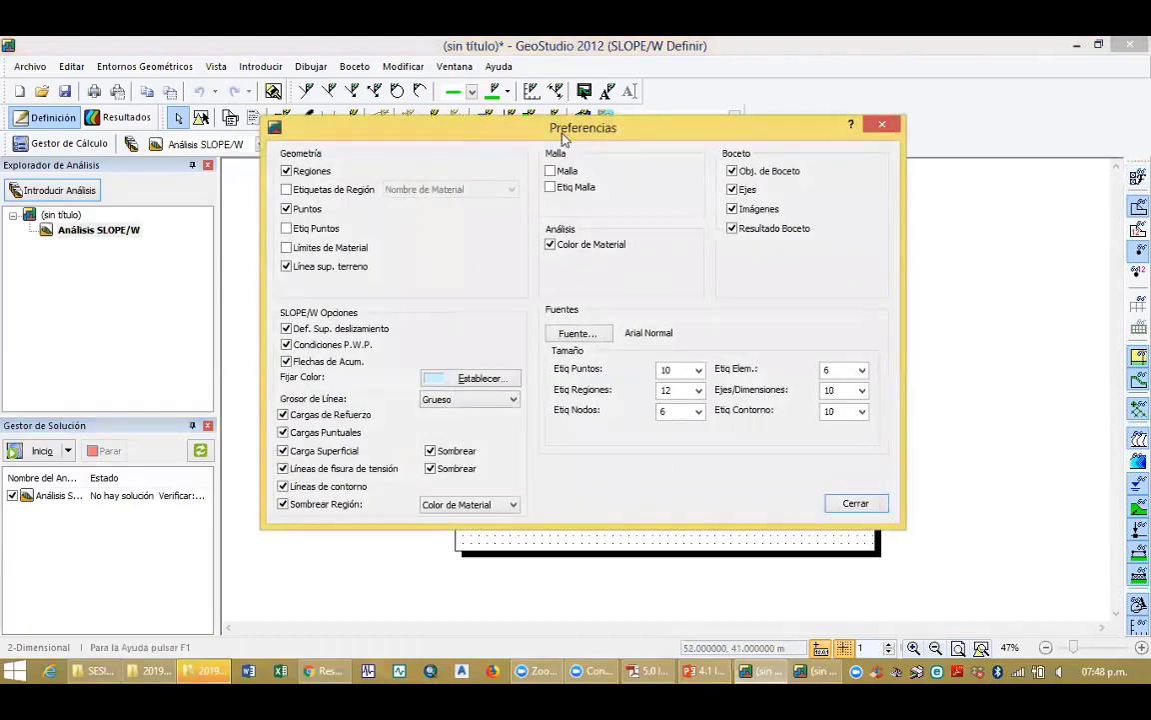
{"action": "left_click_drag", "start_coordinate": [566, 147], "coordinate": [582, 168]}
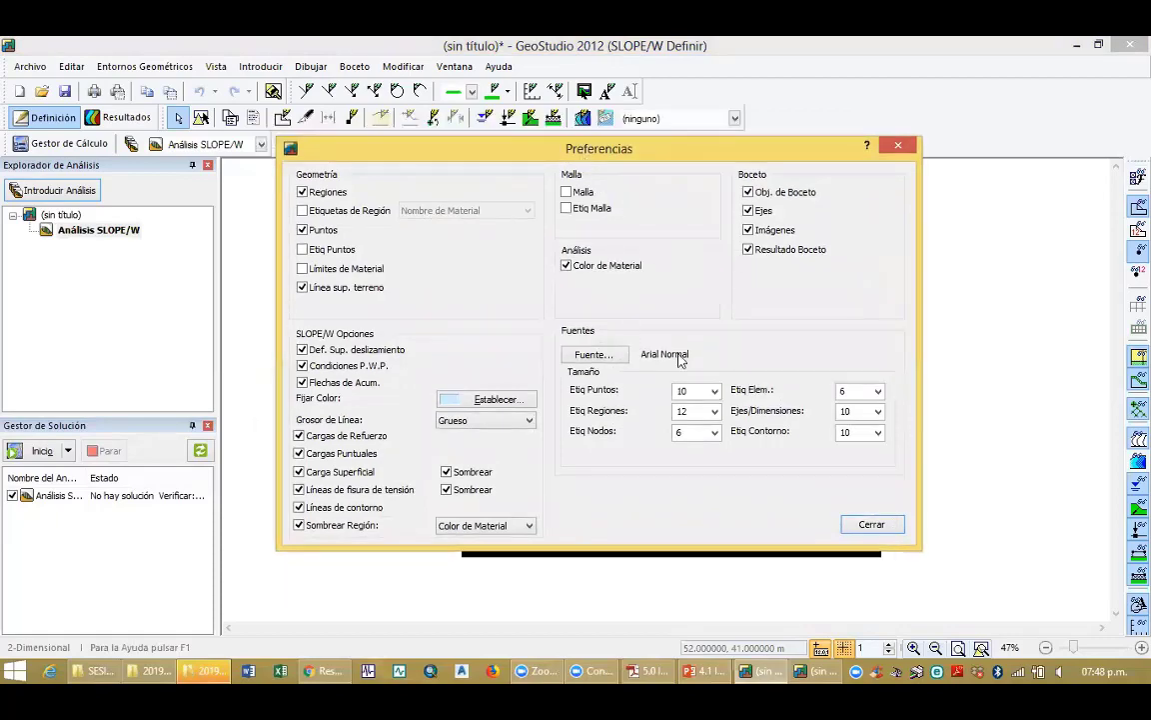
{"action": "left_click", "coordinate": [899, 146]}
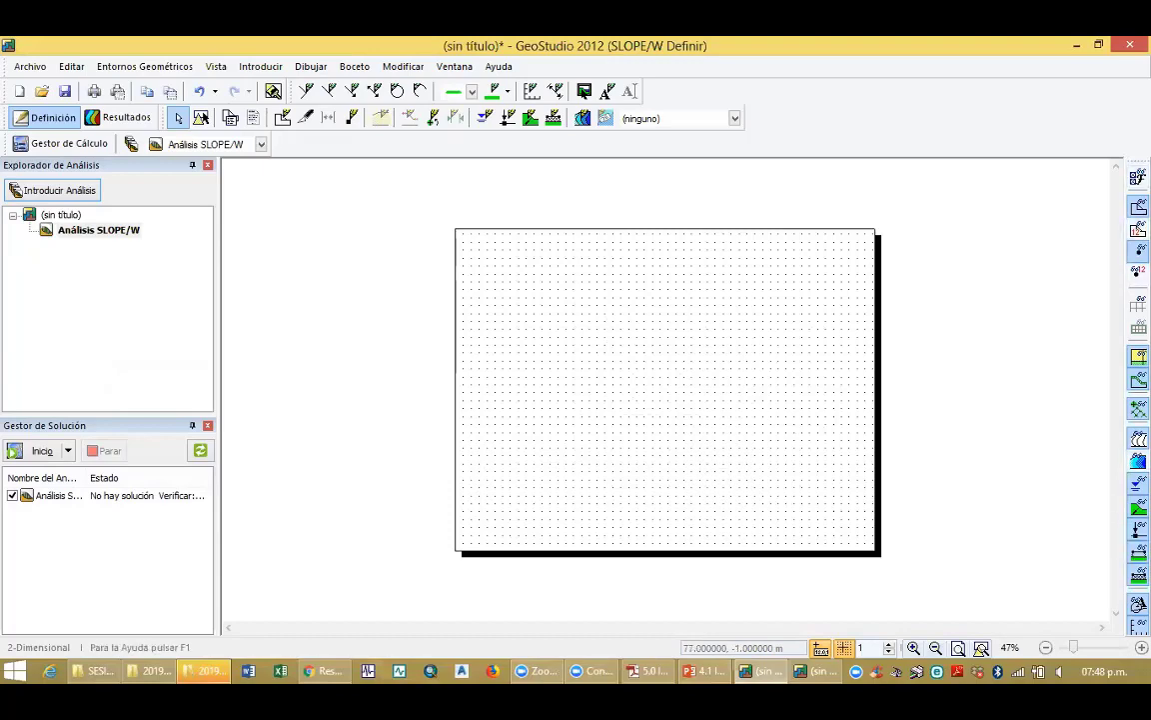
{"action": "left_click_drag", "start_coordinate": [1138, 162], "coordinate": [1089, 118]}
{"action": "left_click_drag", "start_coordinate": [1024, 133], "coordinate": [1138, 176]}
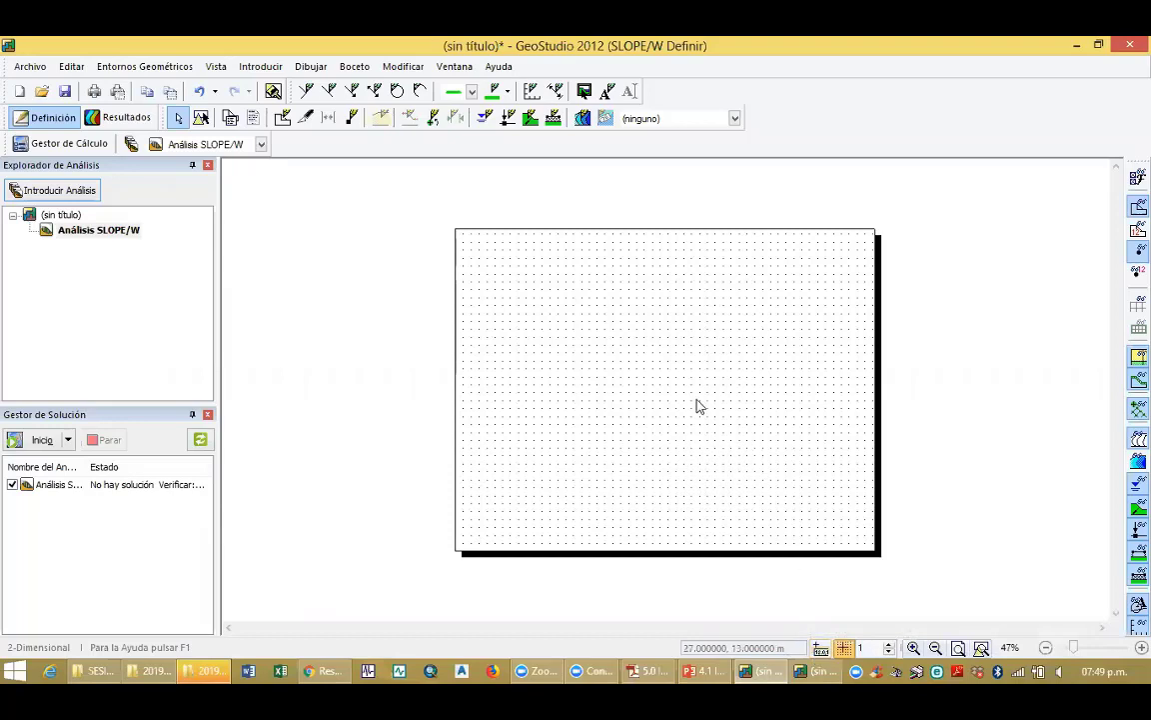
Turn on the cursor coordinate display, and hide and show the grid points twice
{"action": "left_click", "coordinate": [819, 649]}
{"action": "left_click", "coordinate": [847, 649]}
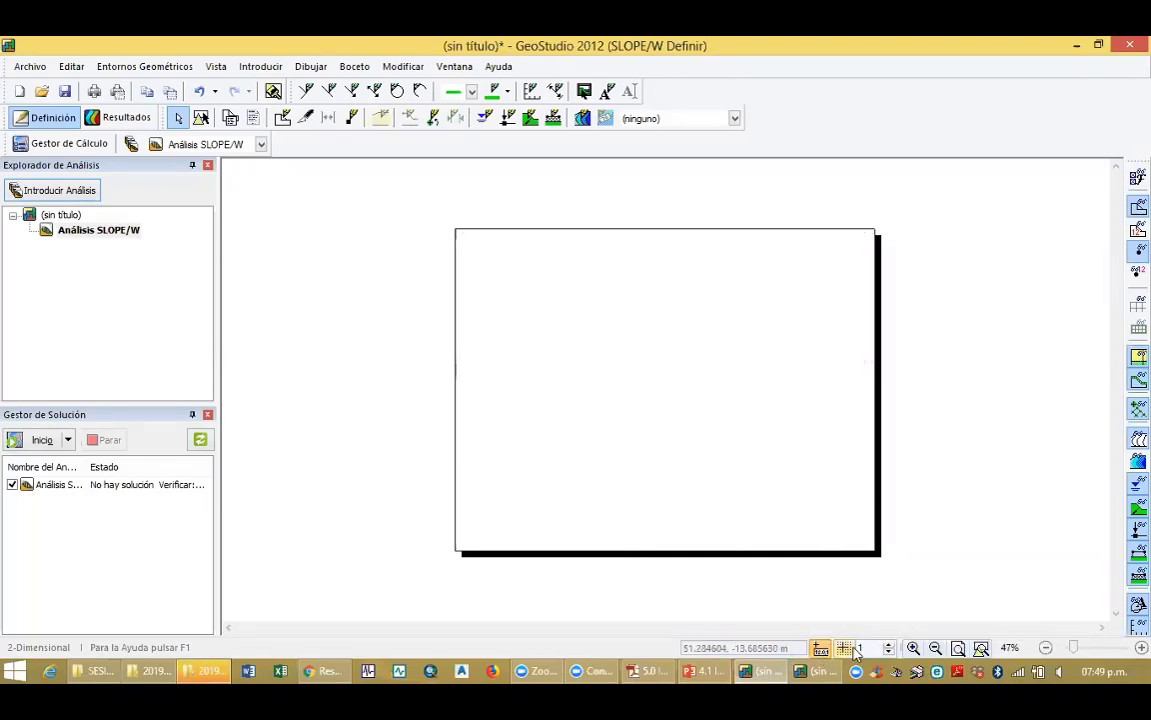
{"action": "left_click", "coordinate": [848, 650]}
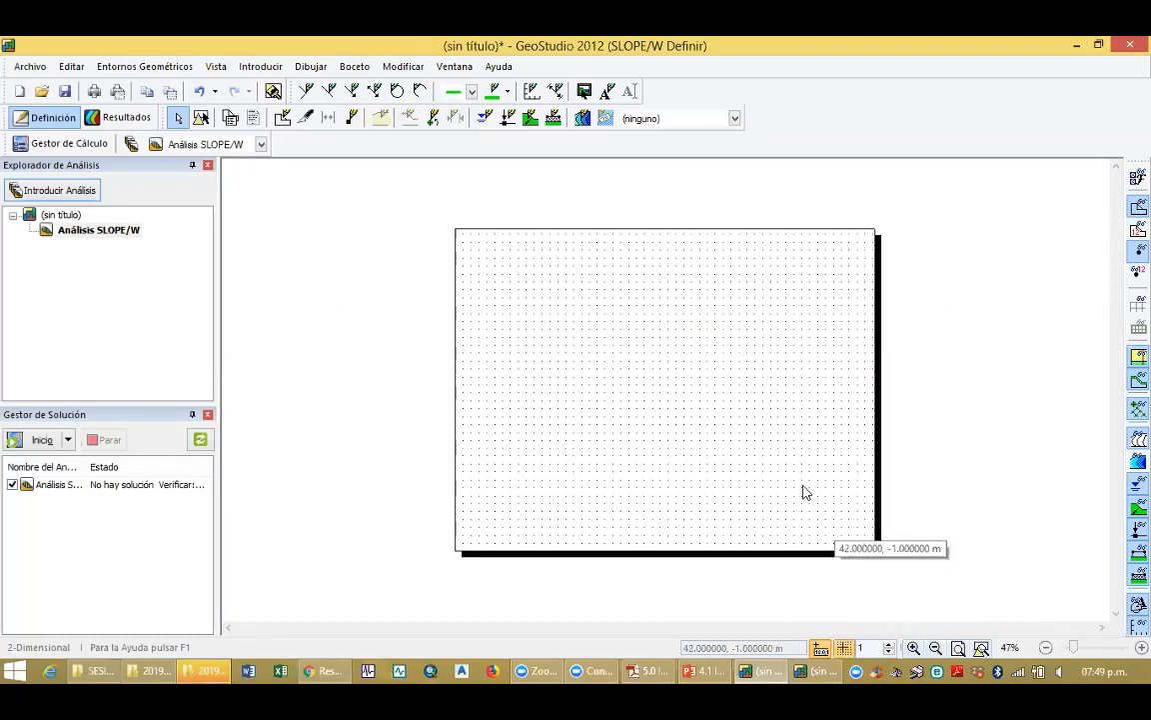
{"action": "left_click", "coordinate": [846, 649]}
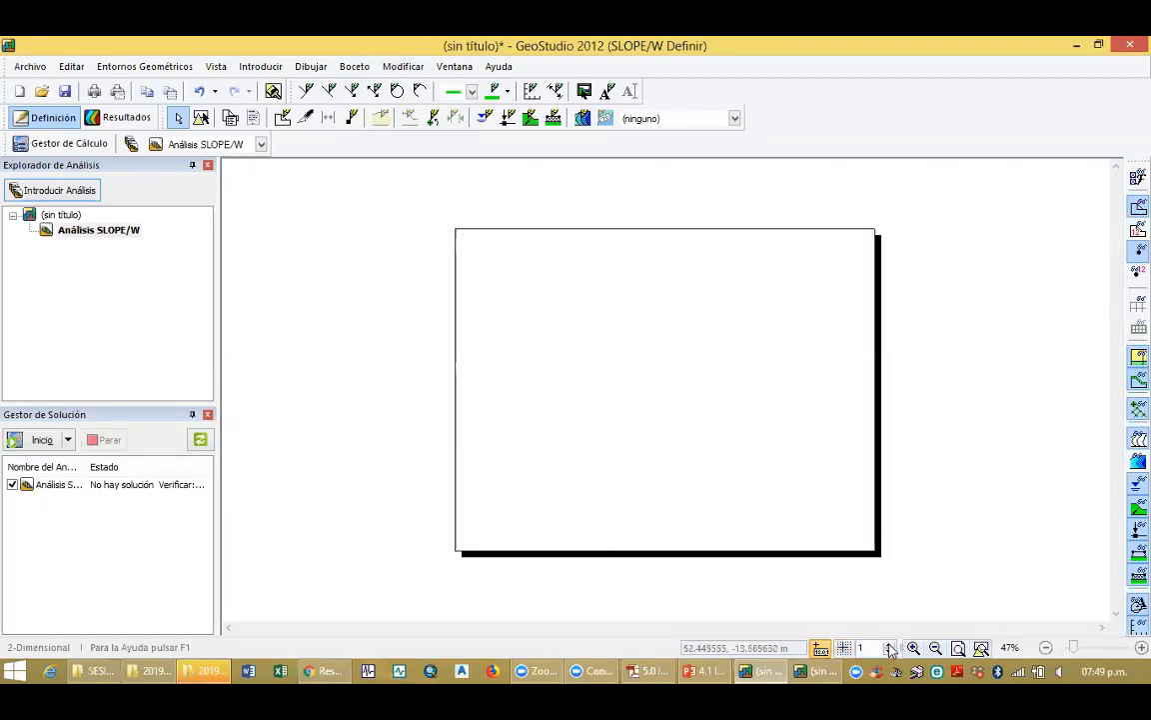
{"action": "left_click", "coordinate": [846, 648]}
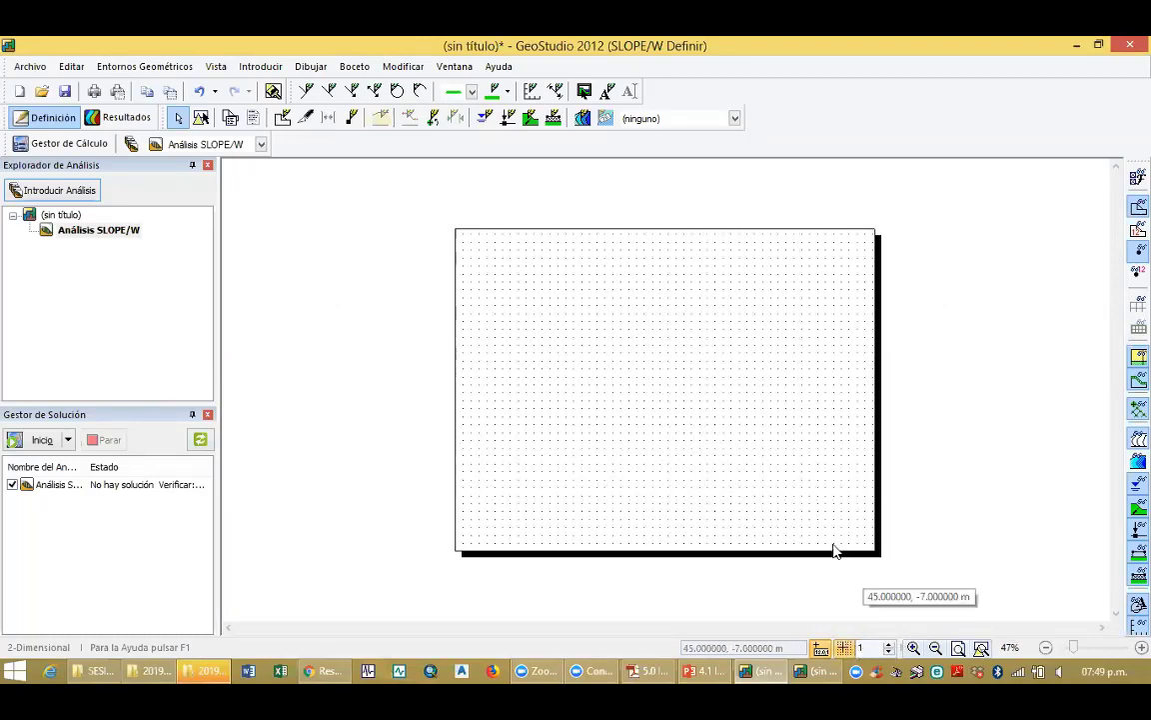
Raise the grid spacing to 100 and return it to 1
{"action": "left_click", "coordinate": [889, 646]}
{"action": "left_click", "coordinate": [890, 646]}
{"action": "left_click", "coordinate": [890, 645]}
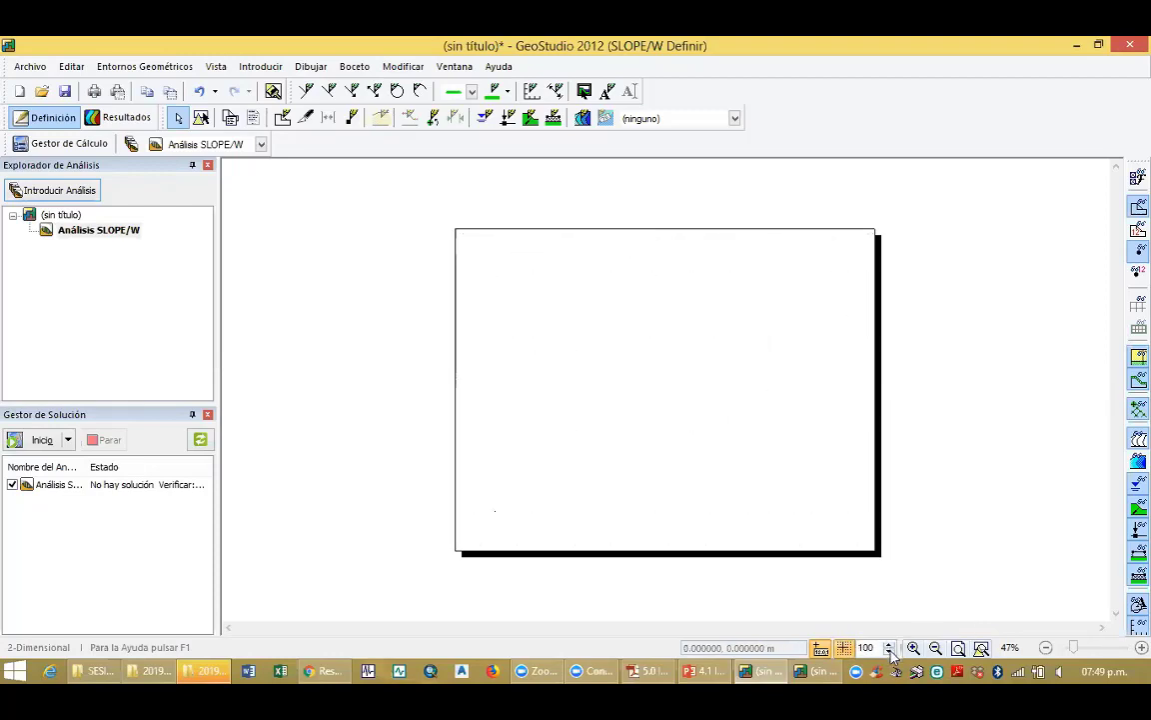
{"action": "left_click", "coordinate": [890, 650]}
{"action": "left_click", "coordinate": [890, 650]}
{"action": "left_click", "coordinate": [890, 650]}
{"action": "left_click", "coordinate": [890, 651]}
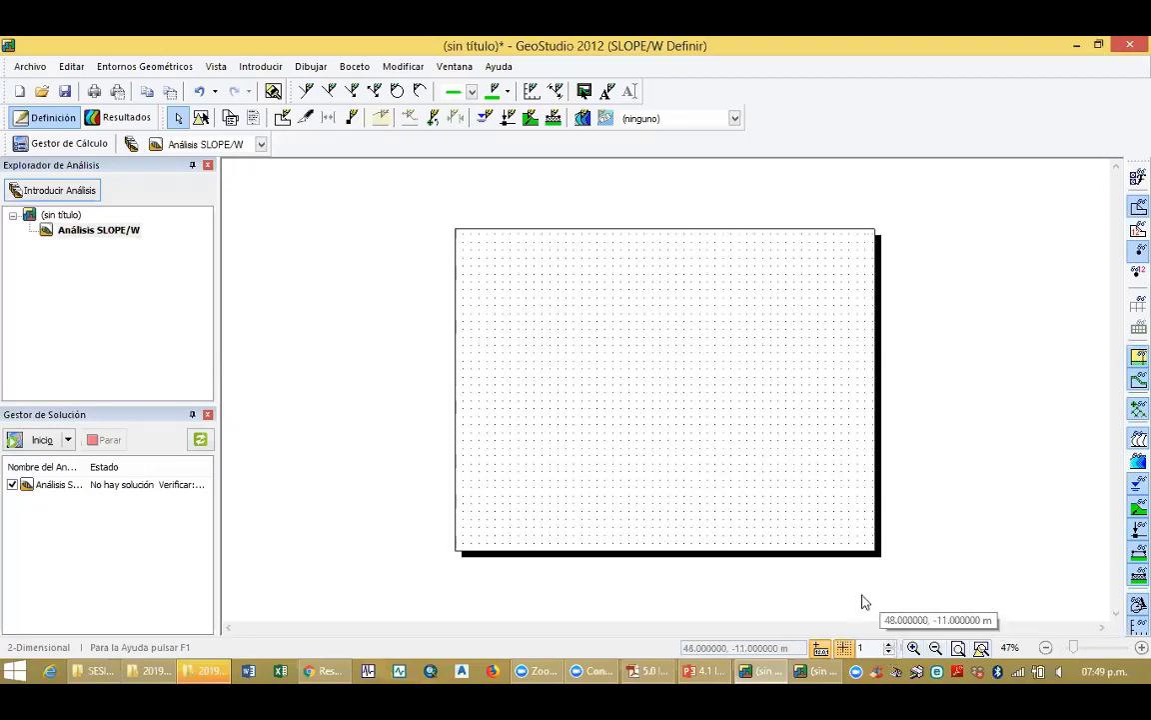
Zoom in on a small window of the drawing page around (42, -2) m
{"action": "left_click", "coordinate": [910, 647]}
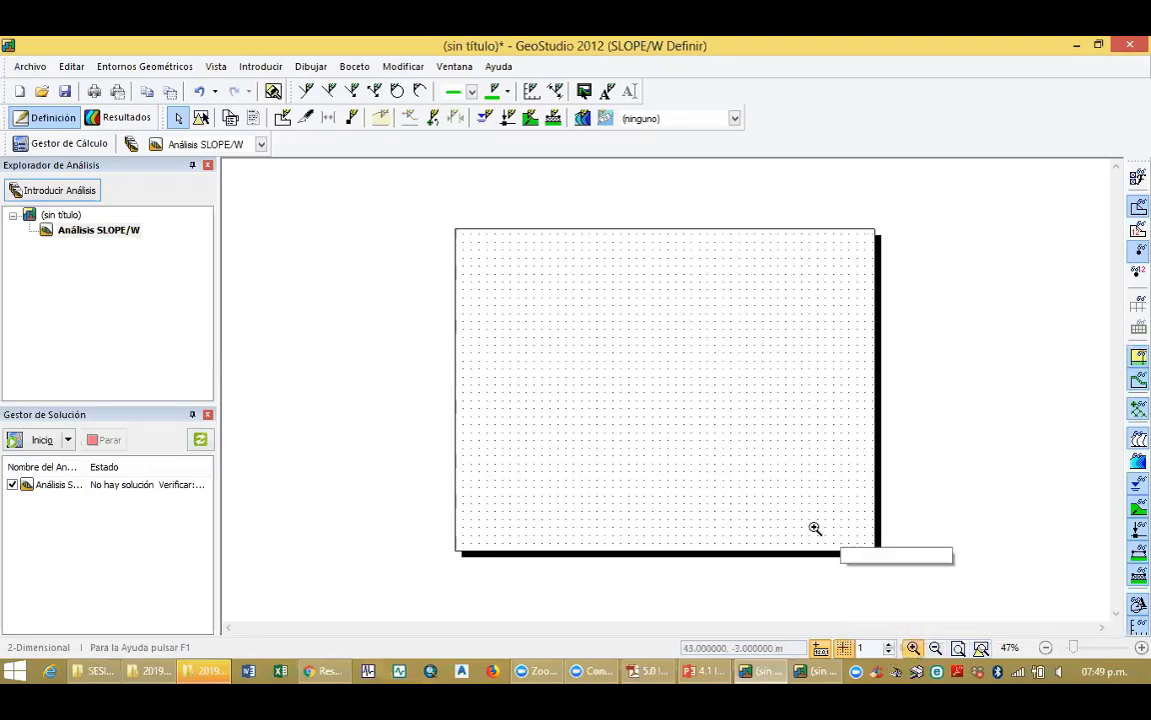
{"action": "left_click_drag", "start_coordinate": [792, 505], "coordinate": [830, 533]}
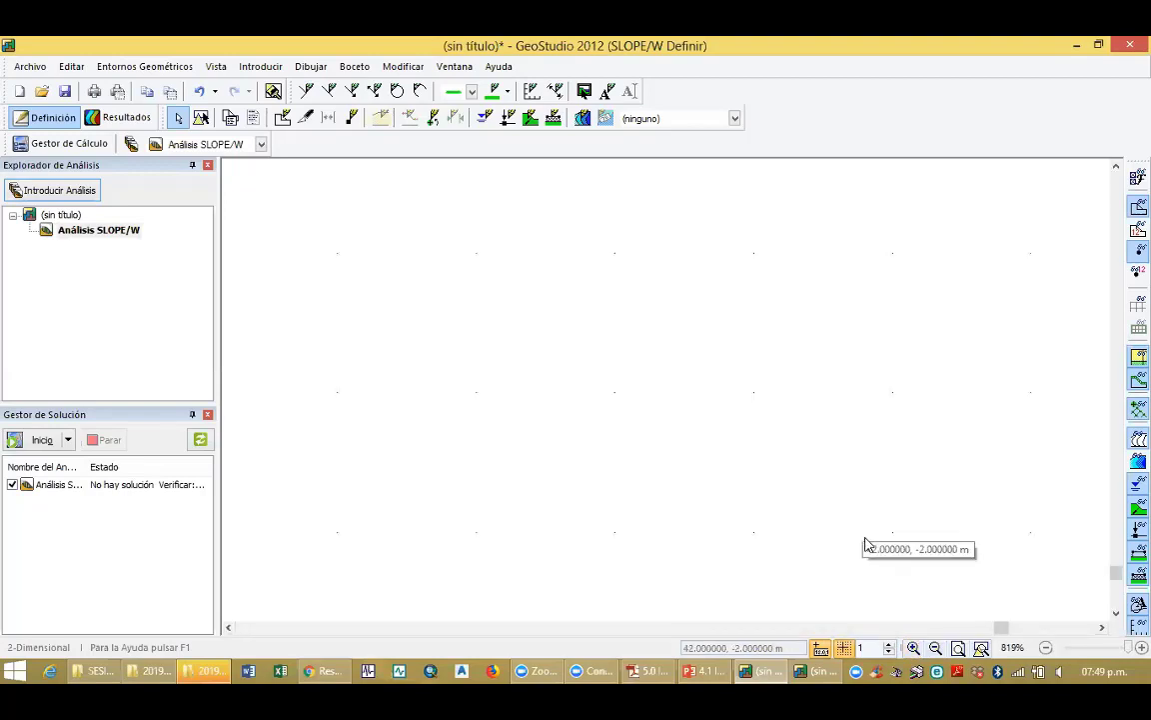
Zoom out to fit the whole drawing page, and vary the magnification in small steps up to 100%
{"action": "left_click", "coordinate": [935, 649]}
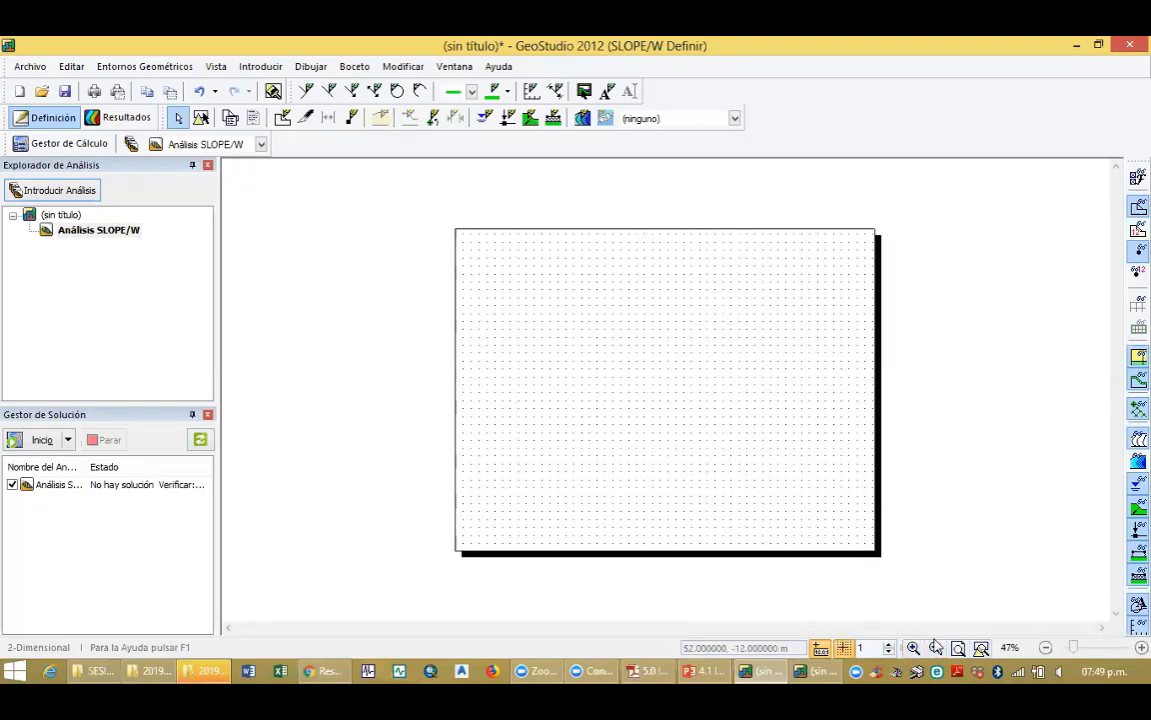
{"action": "left_click", "coordinate": [957, 647]}
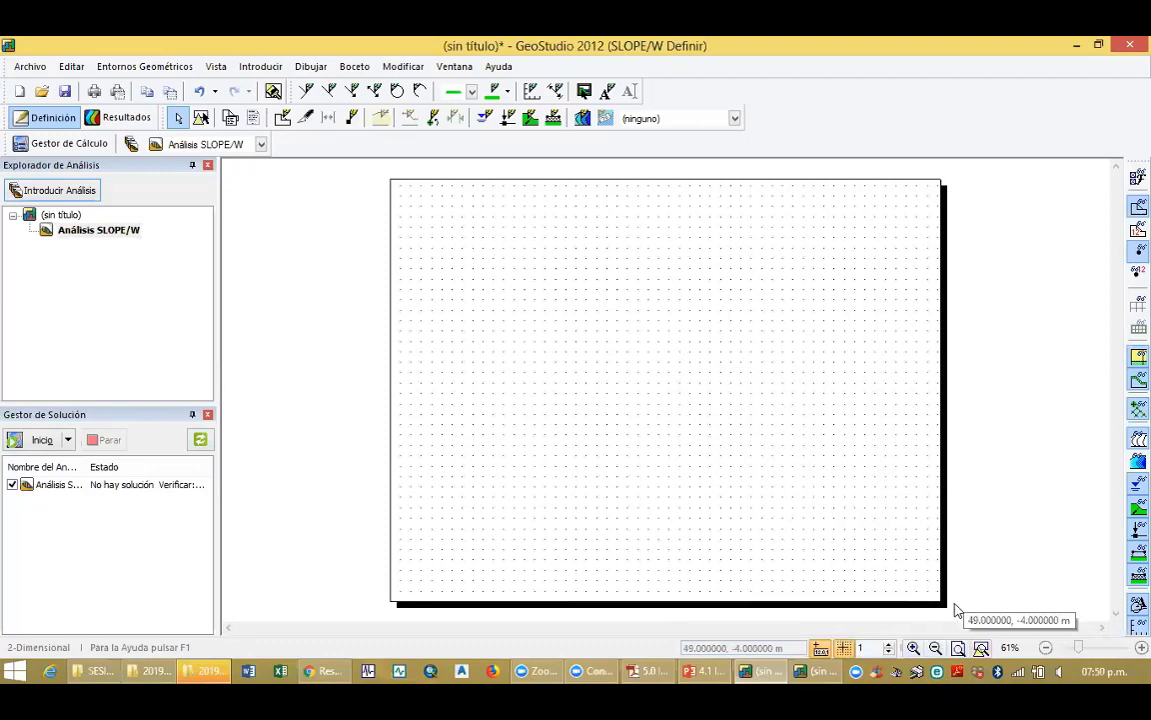
{"action": "left_click", "coordinate": [1046, 647]}
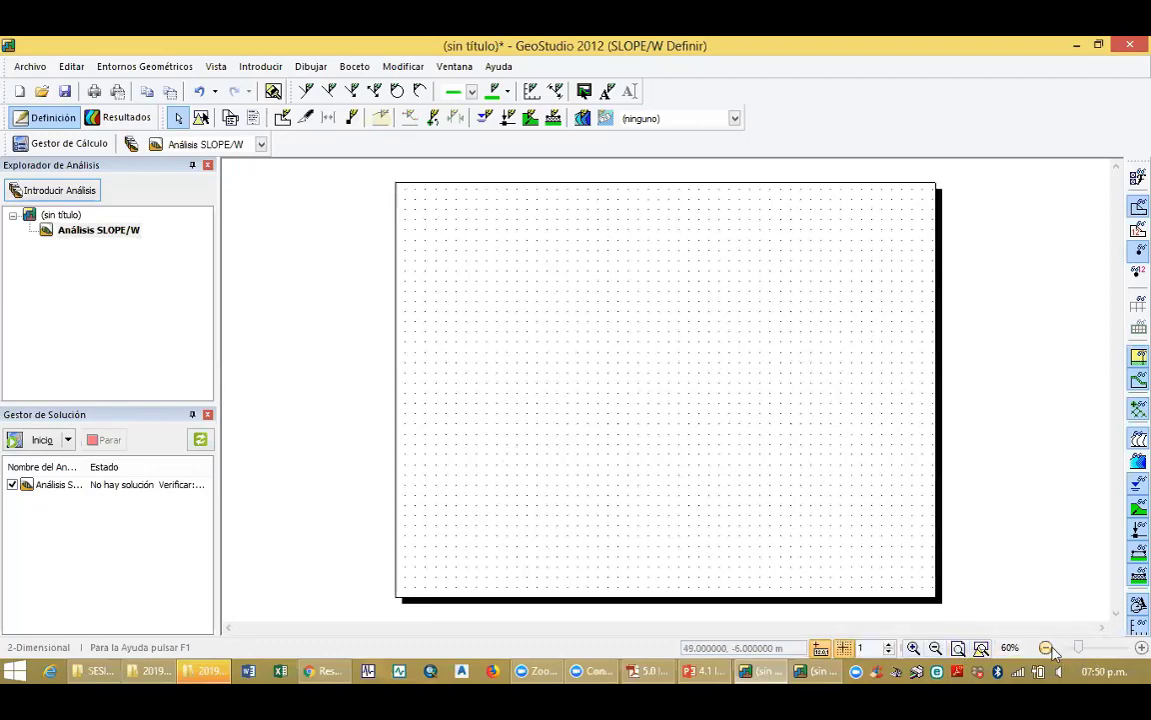
{"action": "left_click", "coordinate": [1047, 647]}
{"action": "left_click", "coordinate": [1046, 648]}
{"action": "left_click_drag", "start_coordinate": [1069, 647], "coordinate": [1104, 653]}
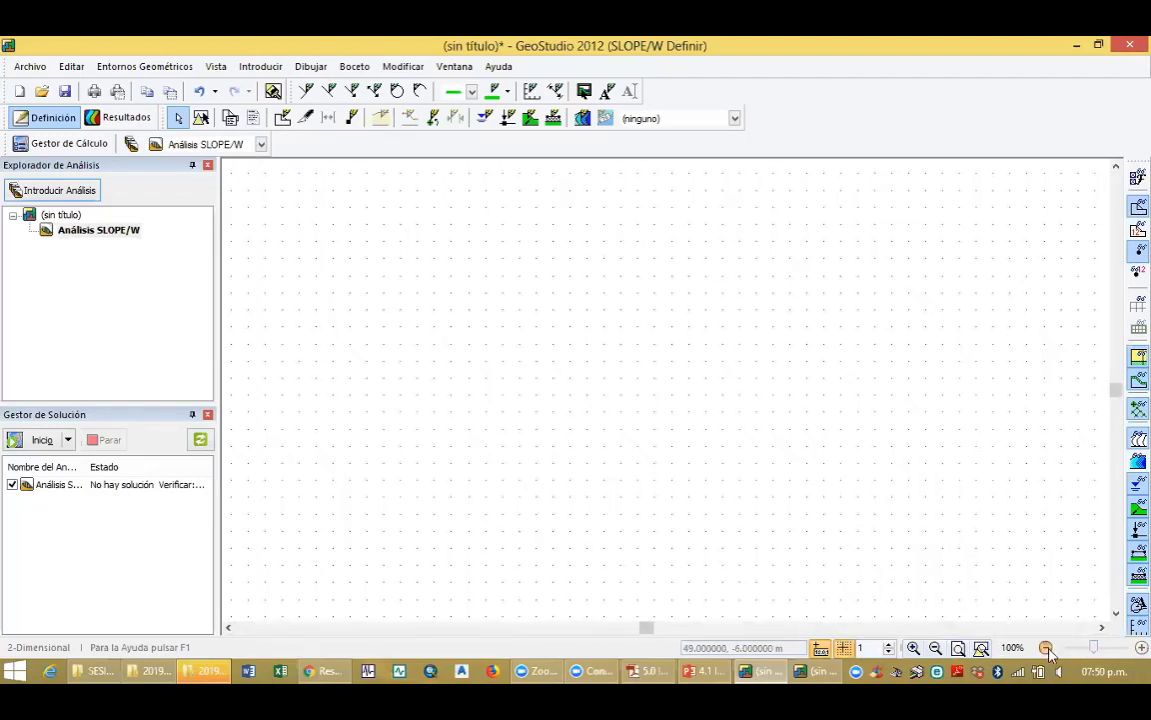
Zoom the drawing page out and in repeatedly, ending at 50% with the whole page in view
{"action": "scroll", "coordinate": [944, 583], "scroll_direction": "down", "scroll_amount": 5}
{"action": "scroll", "coordinate": [702, 440], "scroll_direction": "up", "scroll_amount": 2}
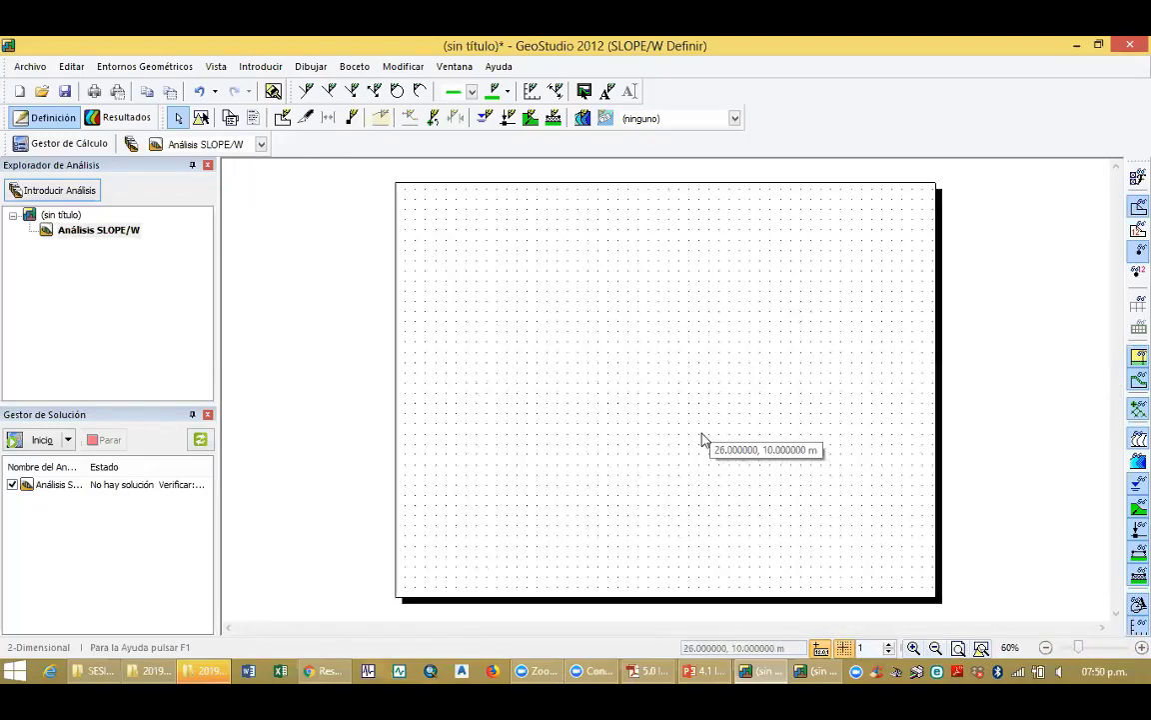
{"action": "scroll", "coordinate": [663, 458], "scroll_direction": "down", "scroll_amount": 2}
{"action": "scroll", "coordinate": [632, 432], "scroll_direction": "up", "scroll_amount": 2}
{"action": "scroll", "coordinate": [672, 460], "scroll_direction": "down", "scroll_amount": 1}
{"action": "scroll", "coordinate": [672, 460], "scroll_direction": "up", "scroll_amount": 1}
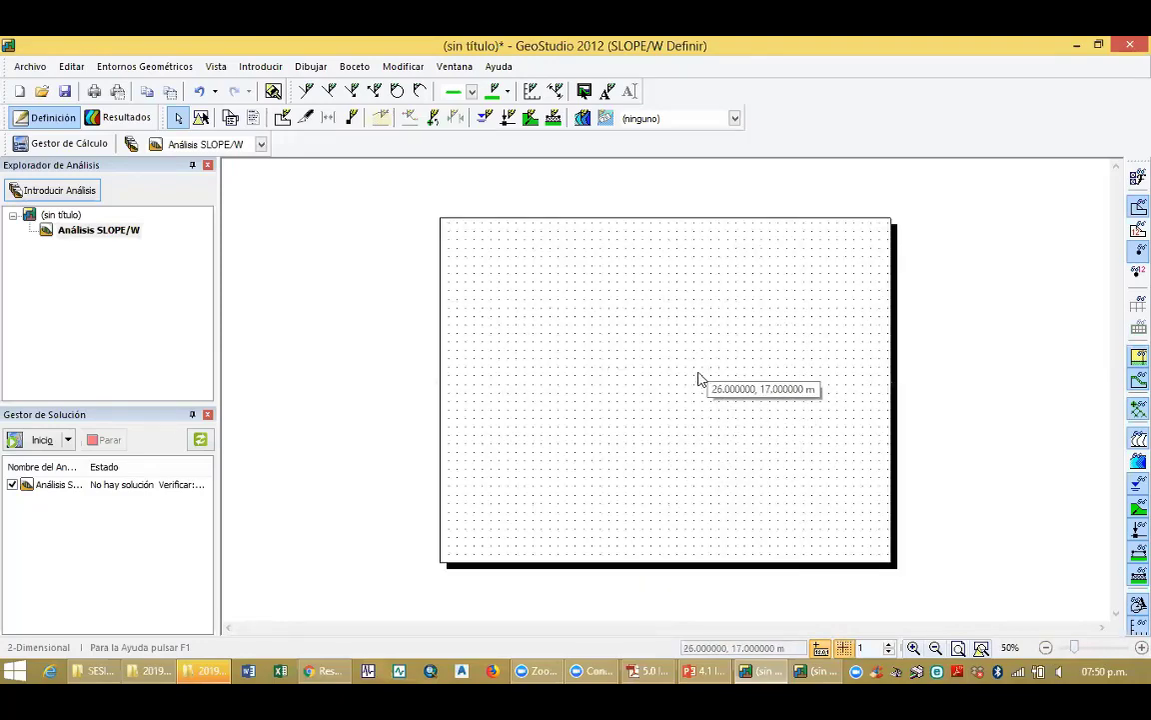
Check the choices in the list set to (ninguno), including Presión de Poro por Agua, and keep (ninguno)
{"action": "left_click", "coordinate": [736, 119]}
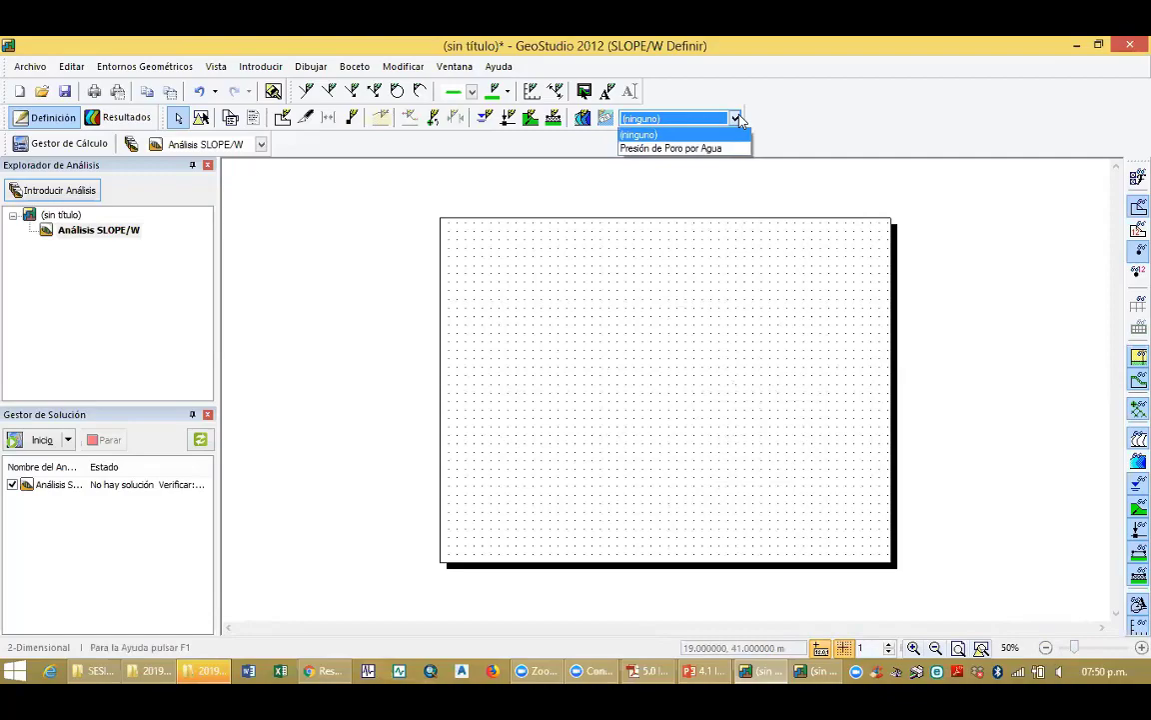
{"action": "left_click", "coordinate": [784, 121]}
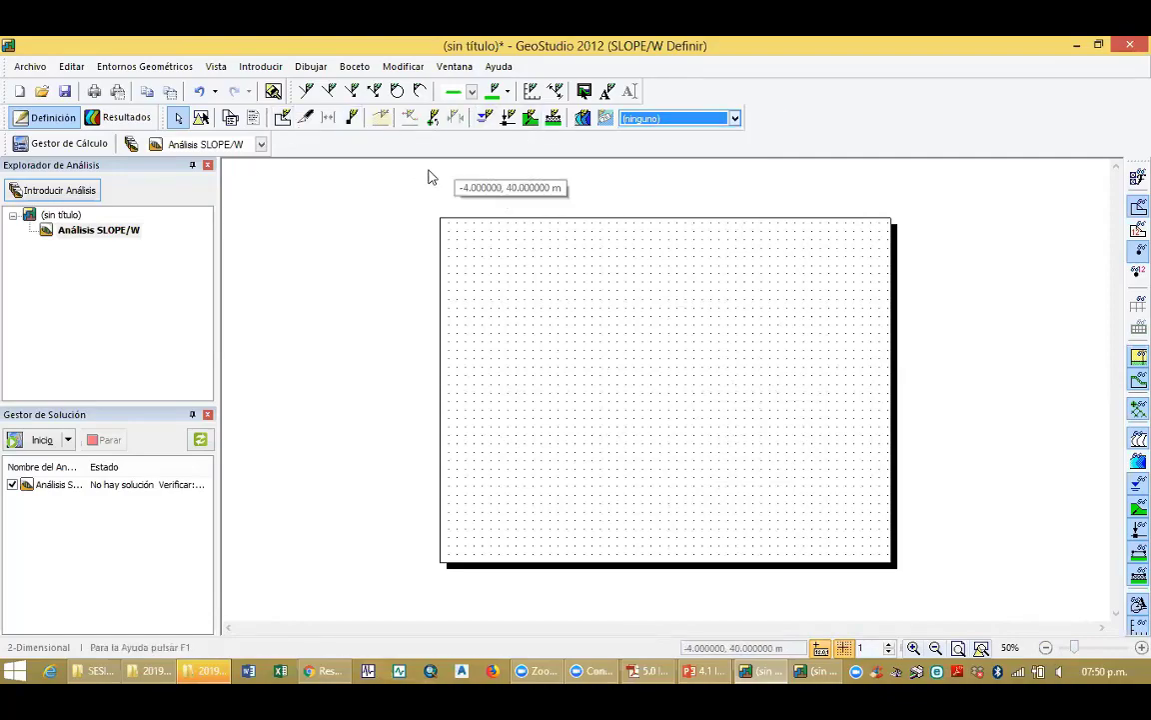